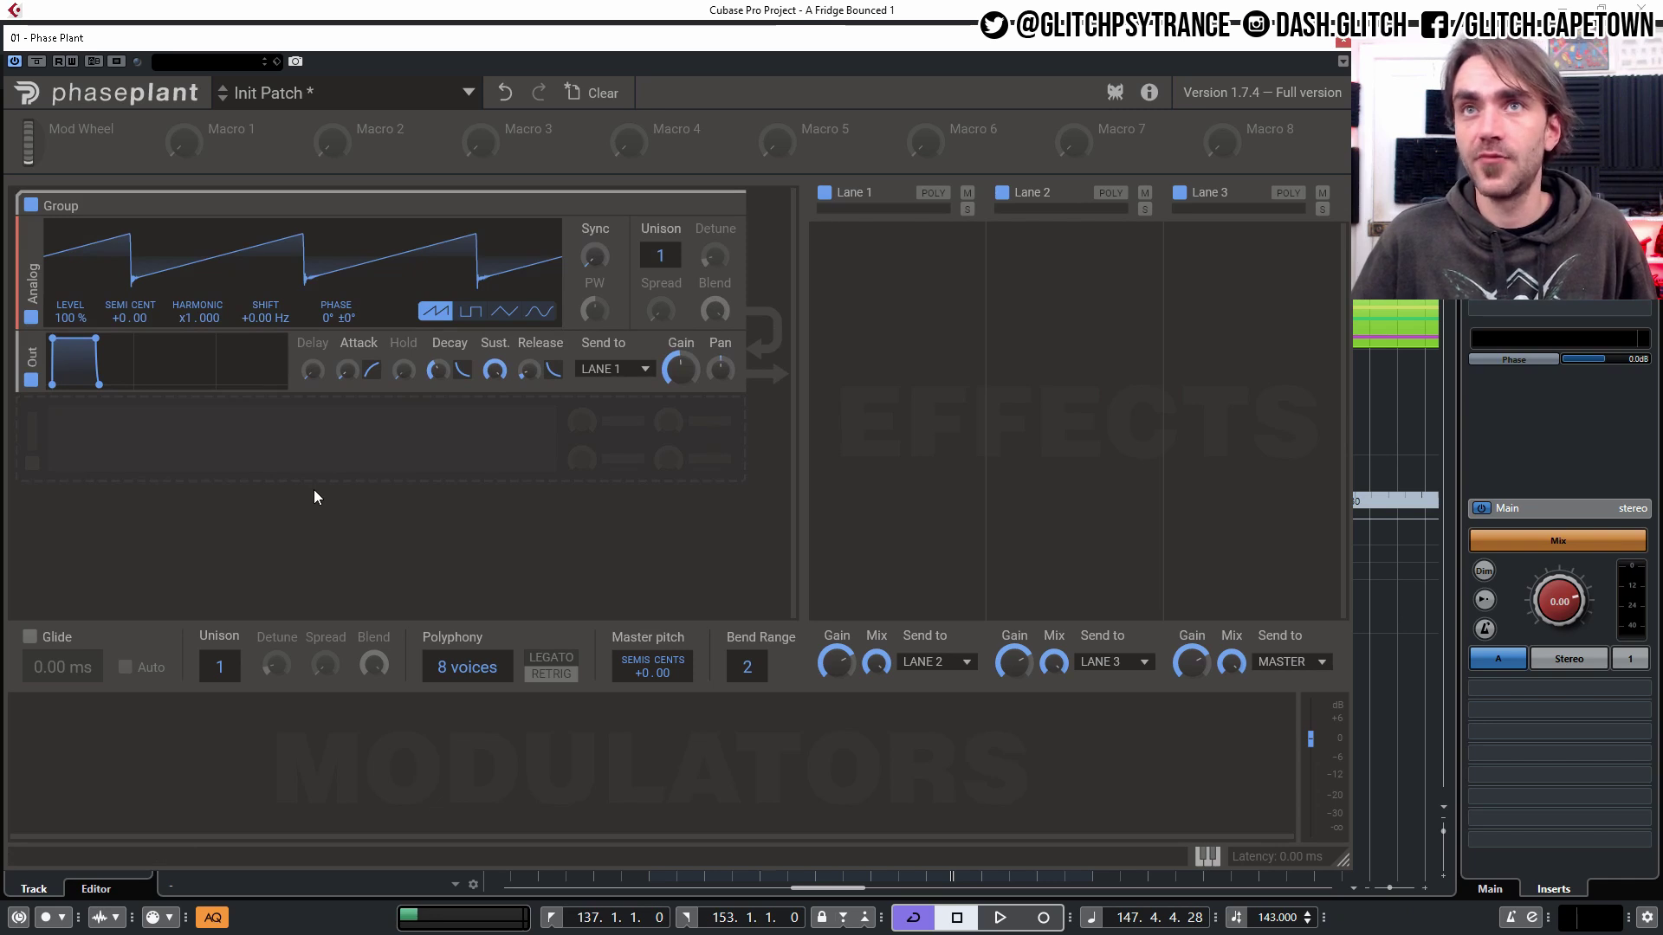
- Close the synth window and open the MIDI inserts of the Phase Plant 01 track
left_click(1343, 39)
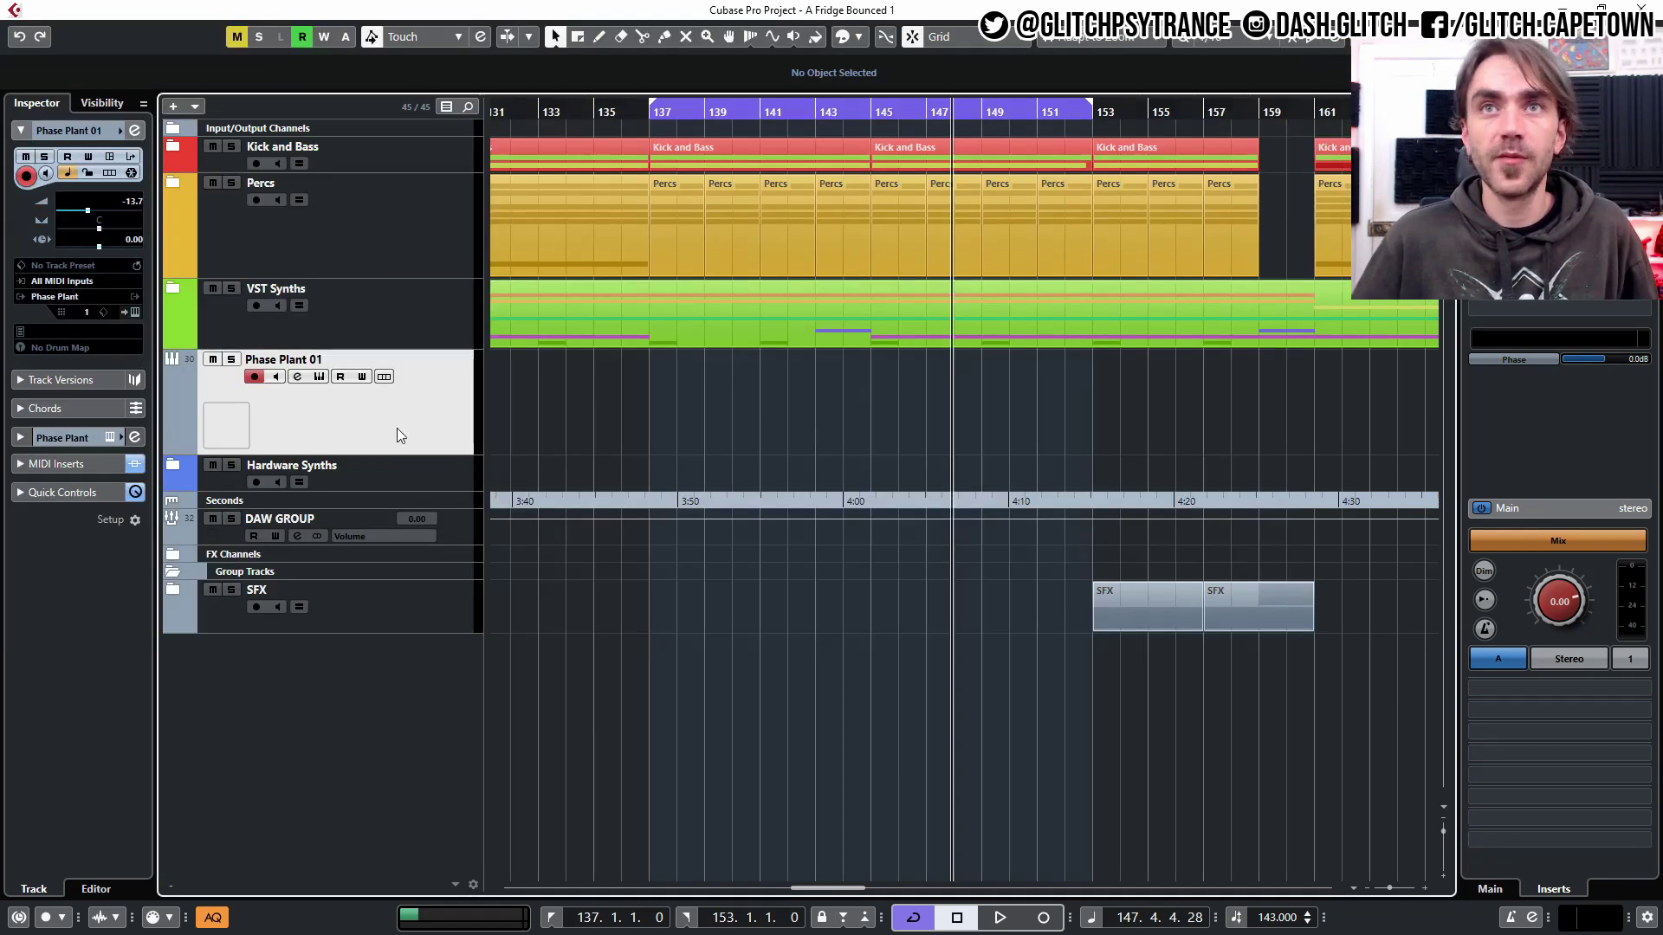
left_click(47, 440)
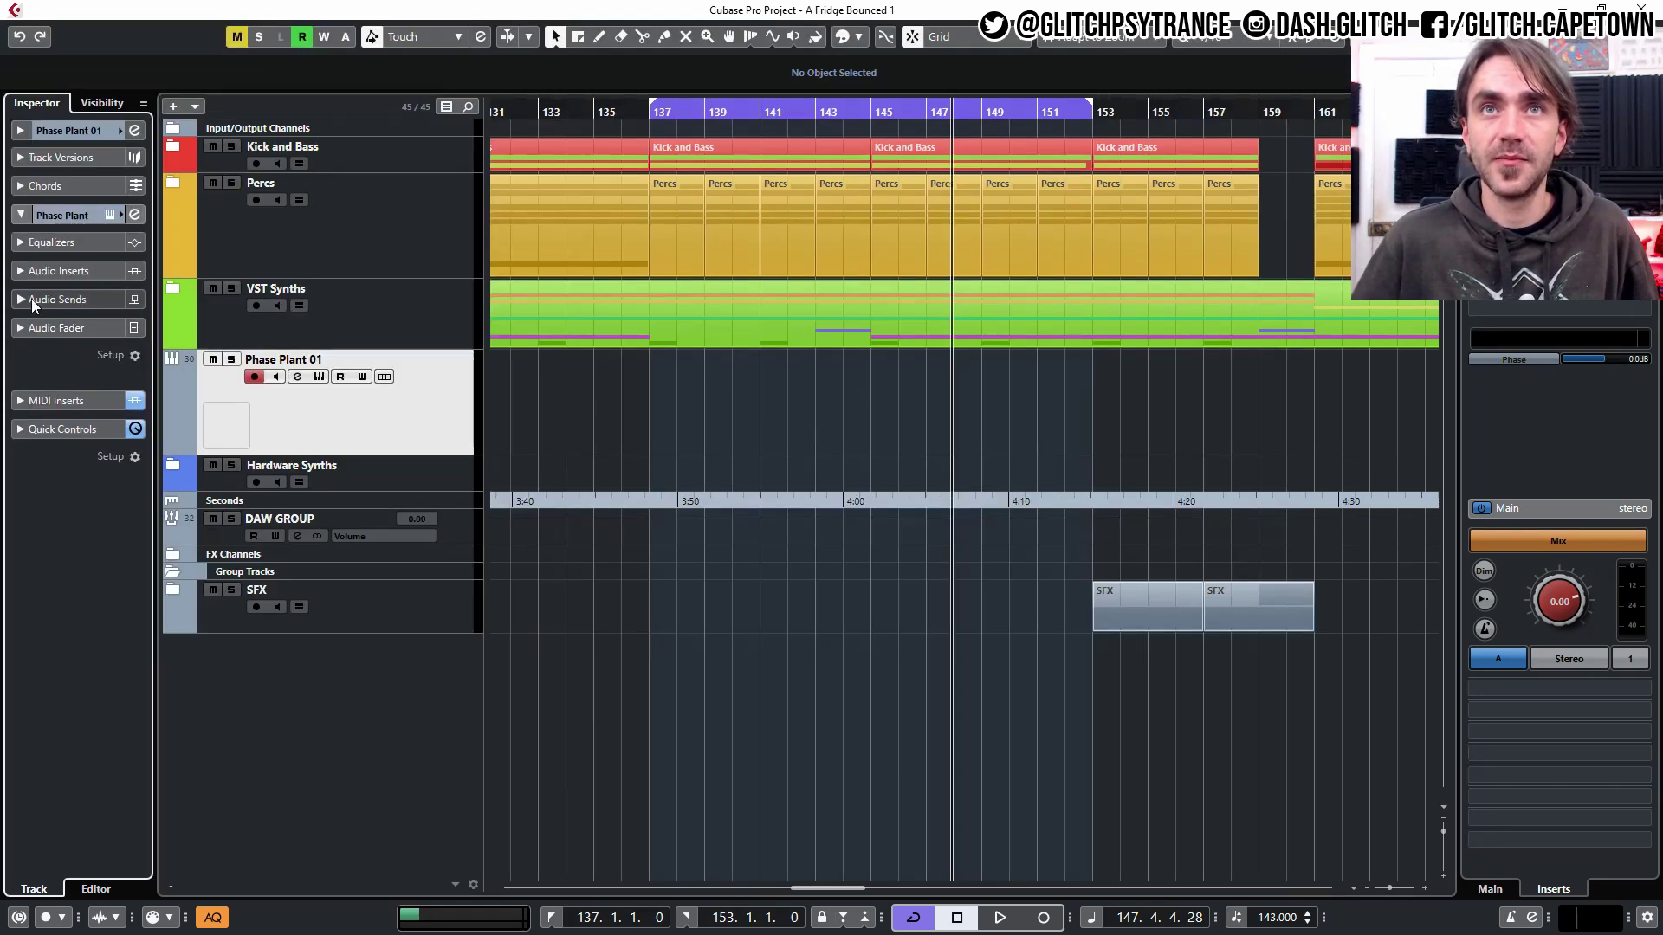
left_click(39, 401)
left_click(36, 295)
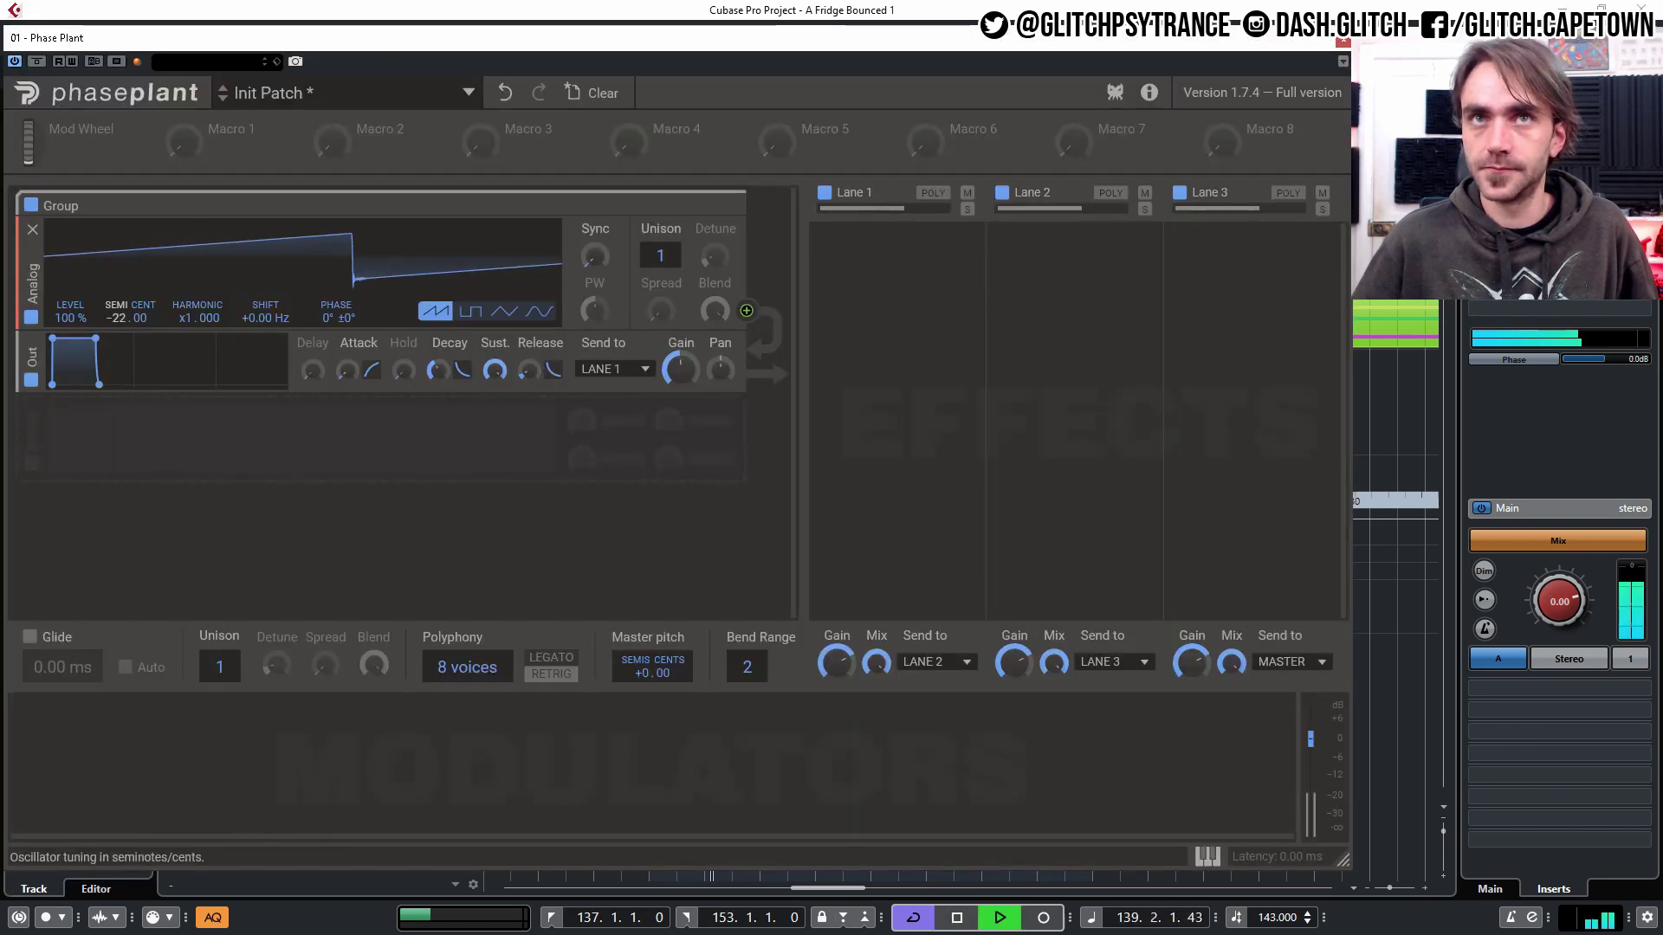
- Tune the analog oscillator to -24 semitones during playback and stop the transport
left_click_drag(117, 318, 117, 312)
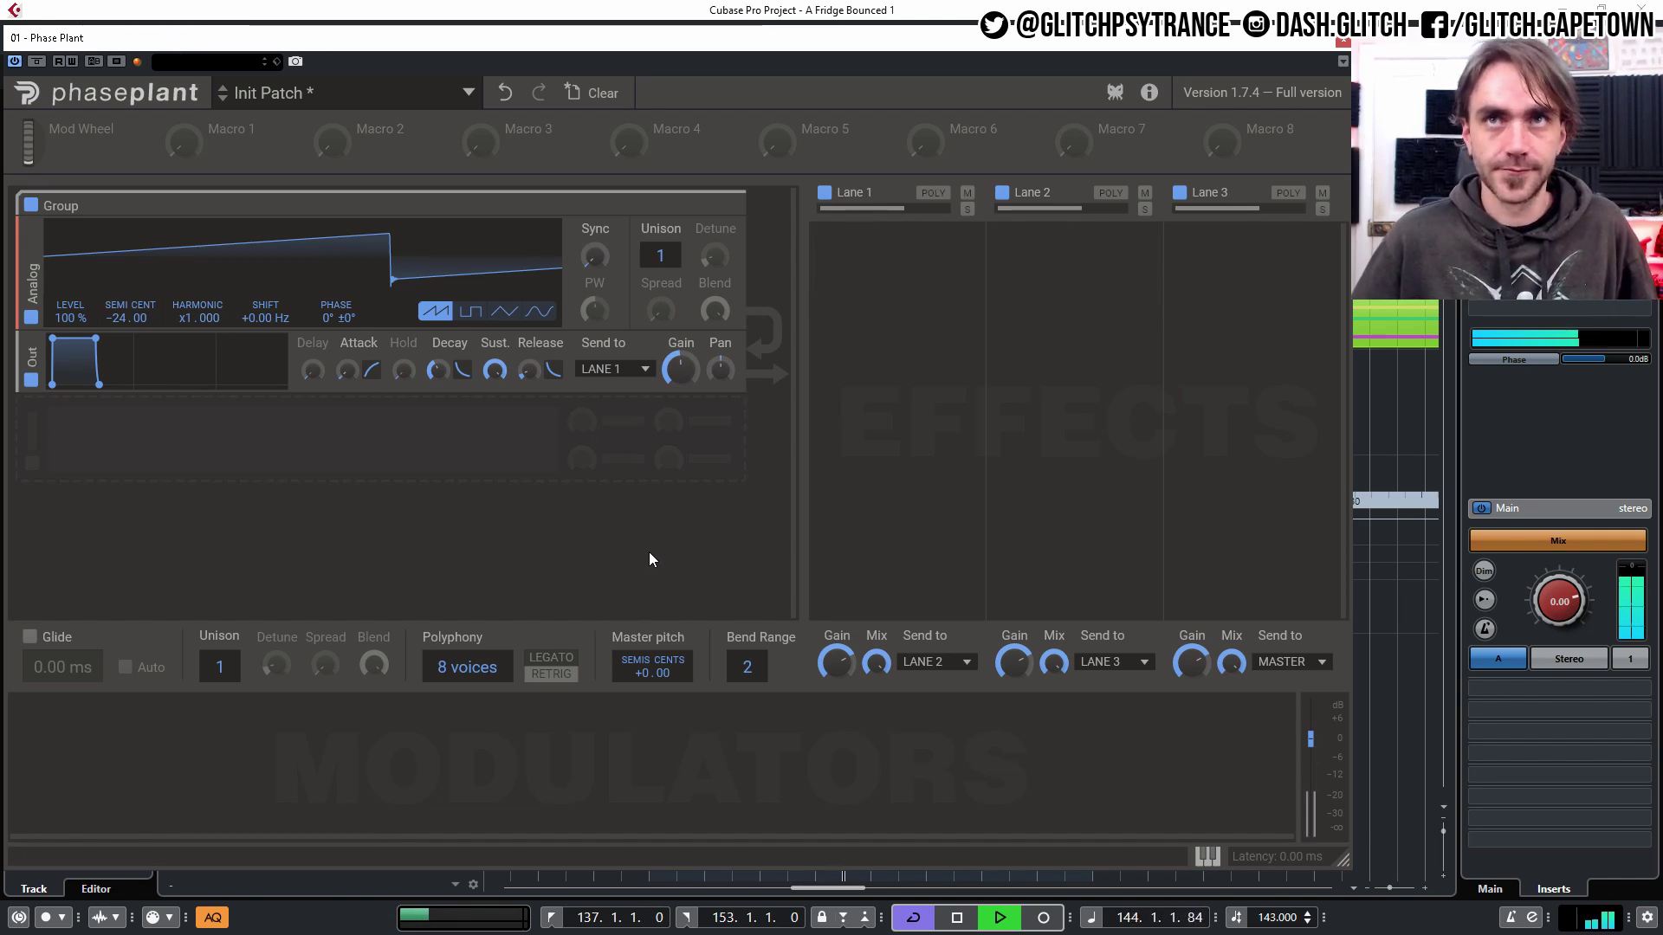
key("space")
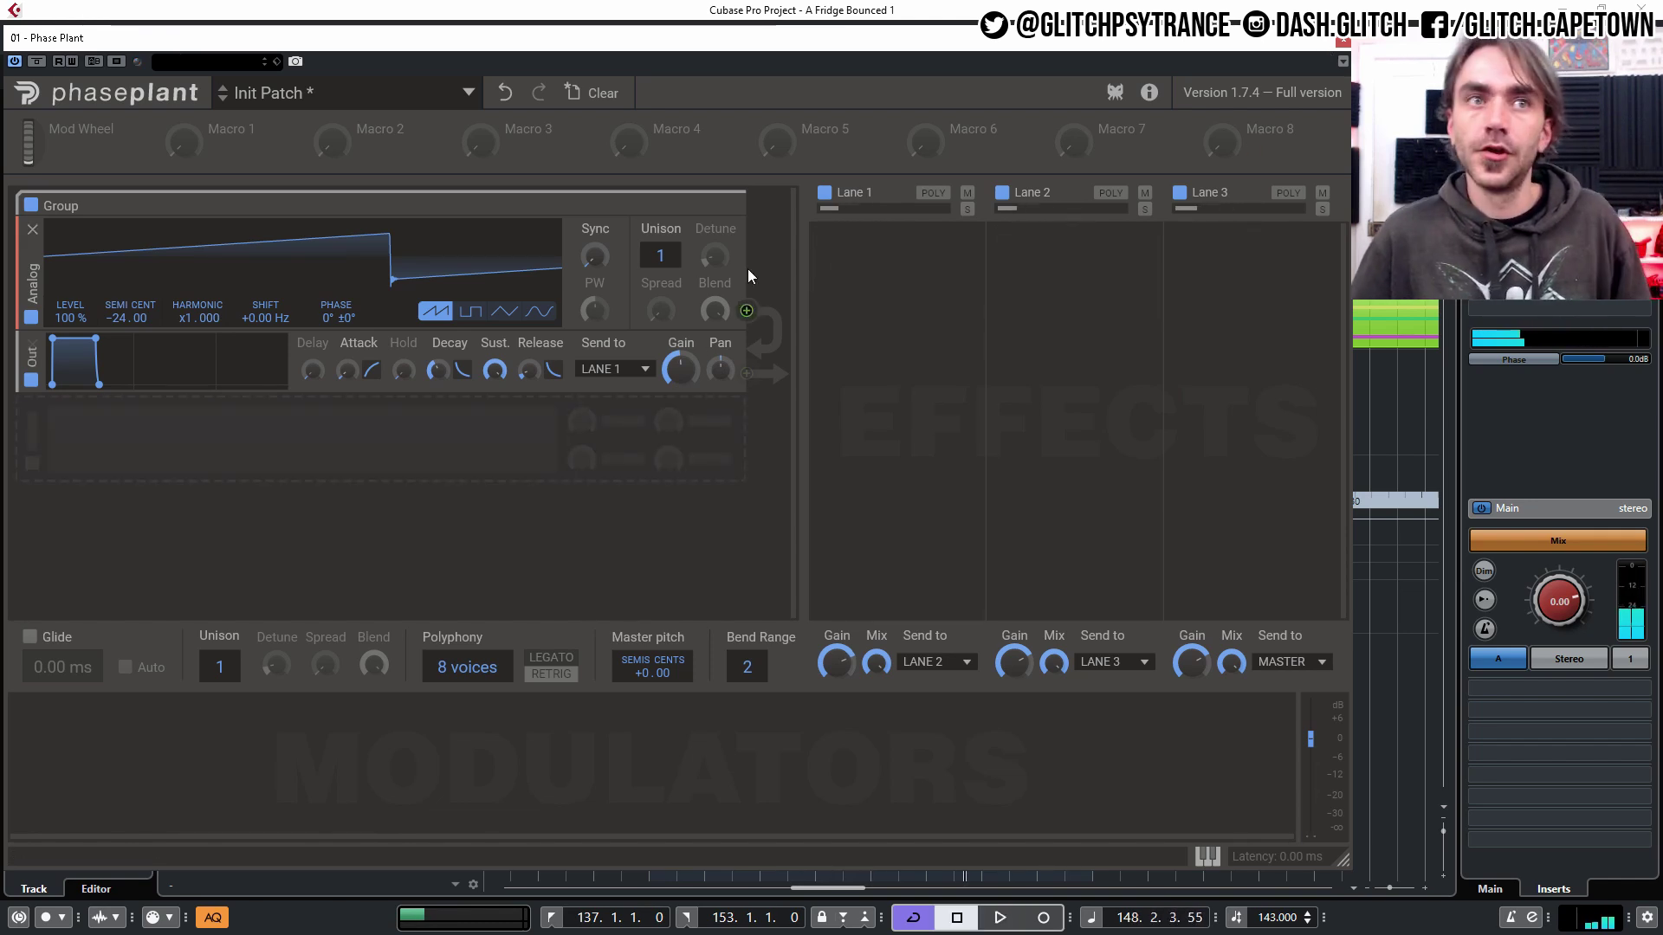
- Add a Filter to Lane 1, try its different filter types, and keep it on low pass
left_click(901, 257)
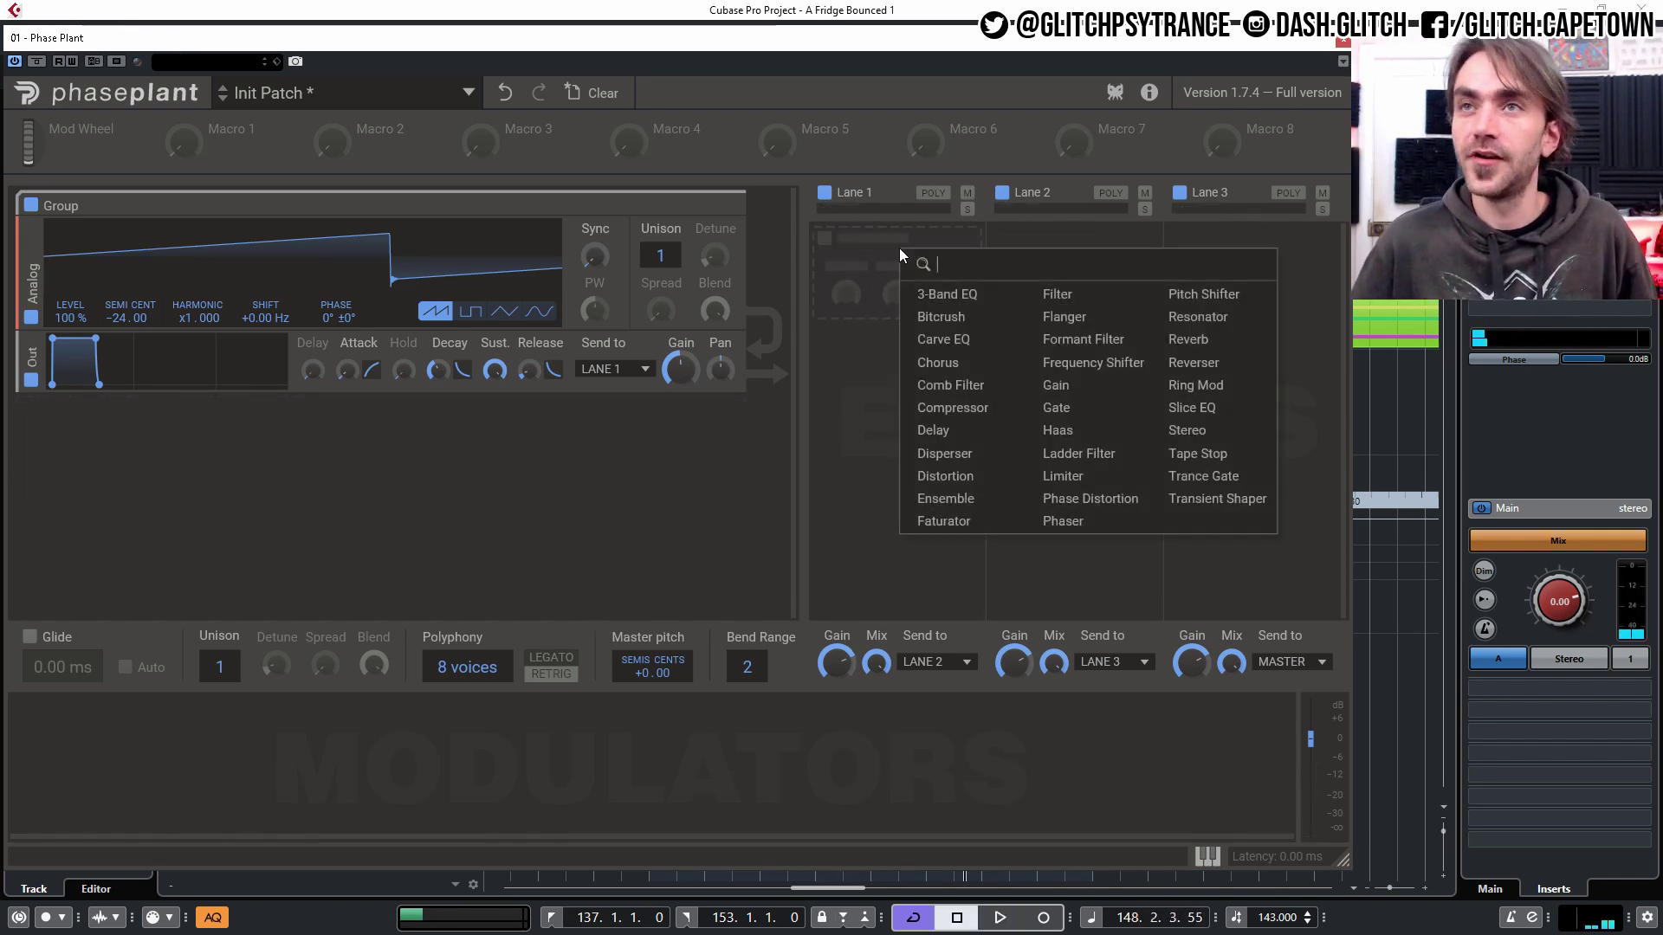
left_click(1083, 298)
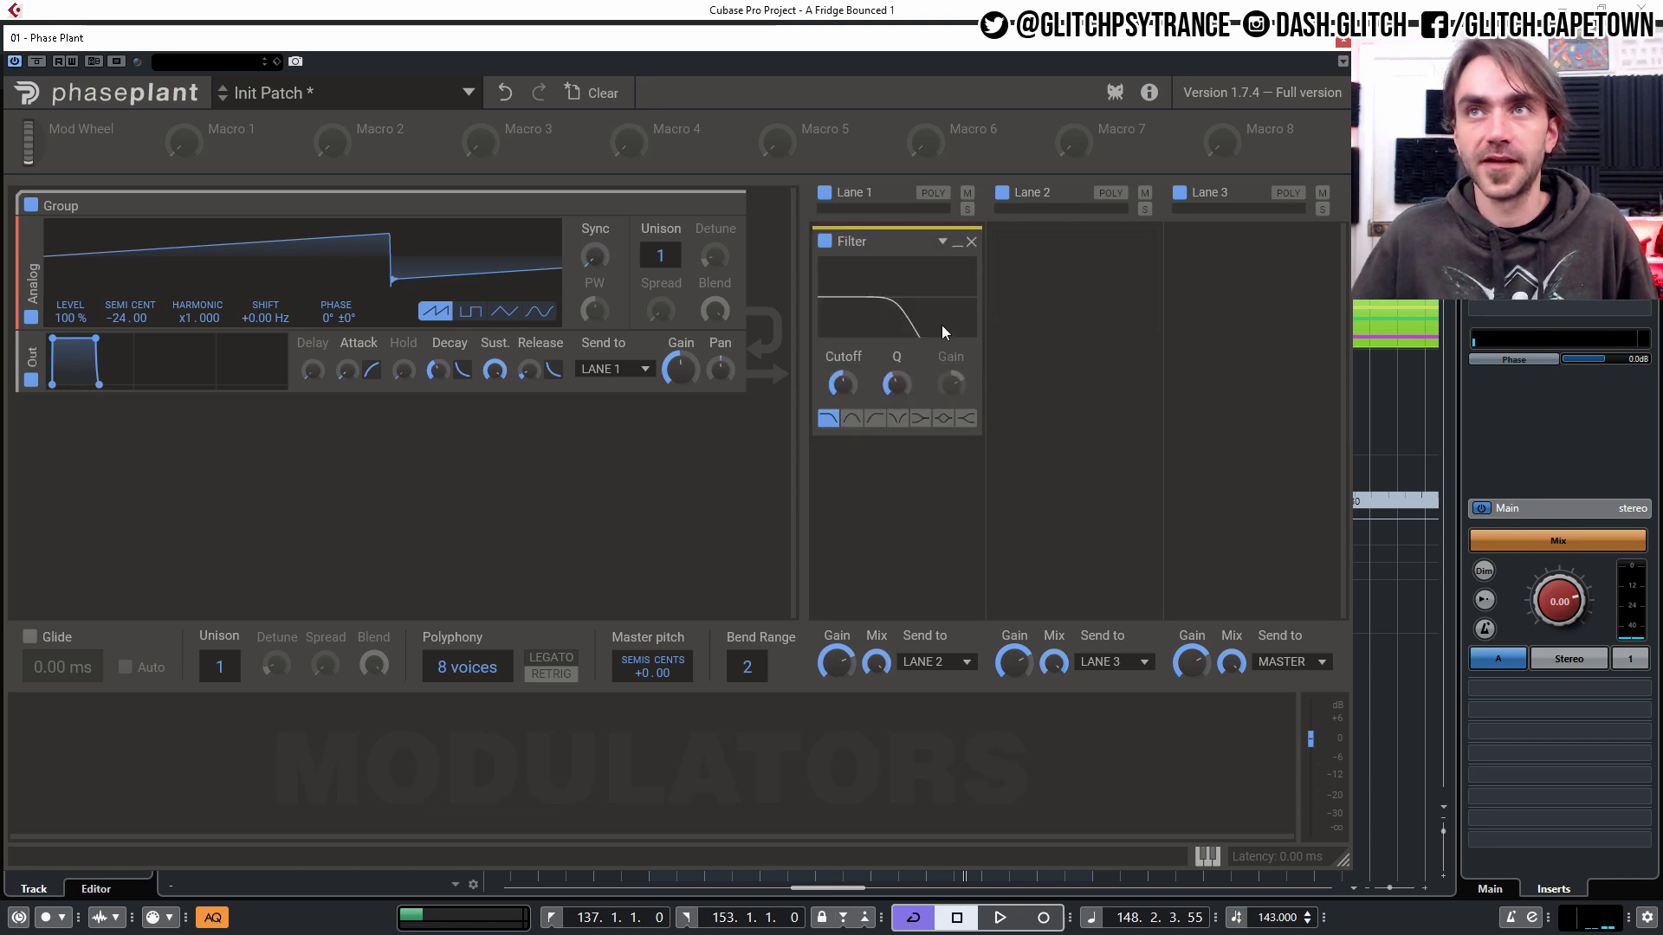
left_click(875, 419)
left_click(920, 420)
left_click(943, 419)
left_click(966, 419)
left_click(837, 422)
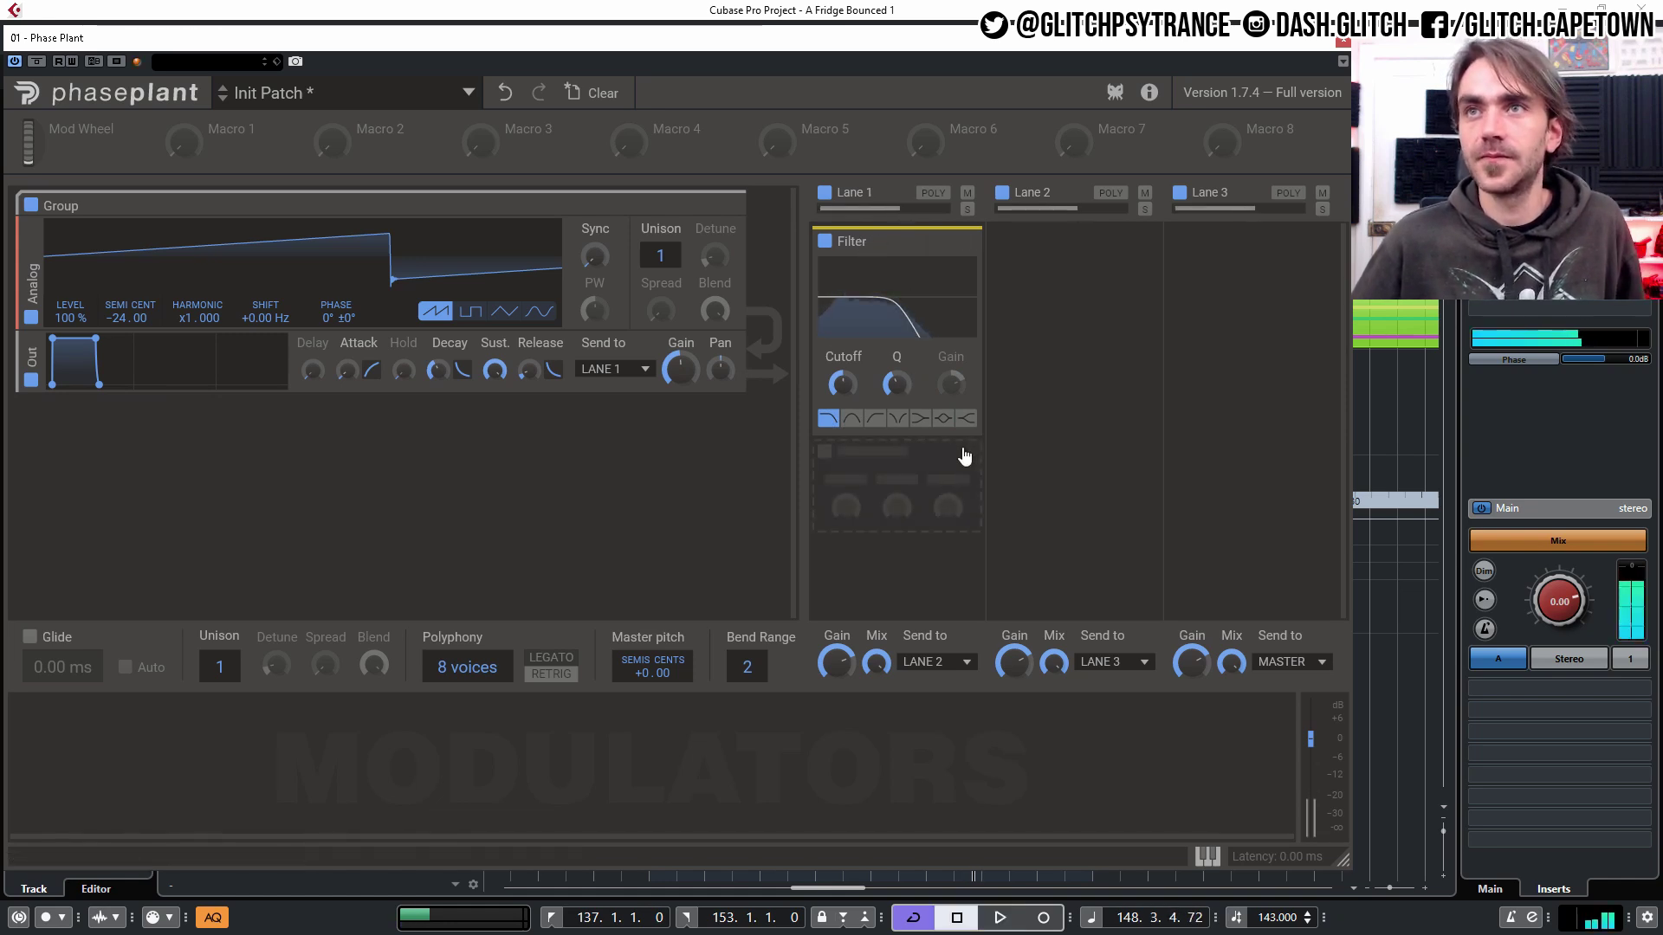
- Duplicate the Lane 1 filter and assign Macro 1 to modulate the cutoff of both filters
double_click(877, 242)
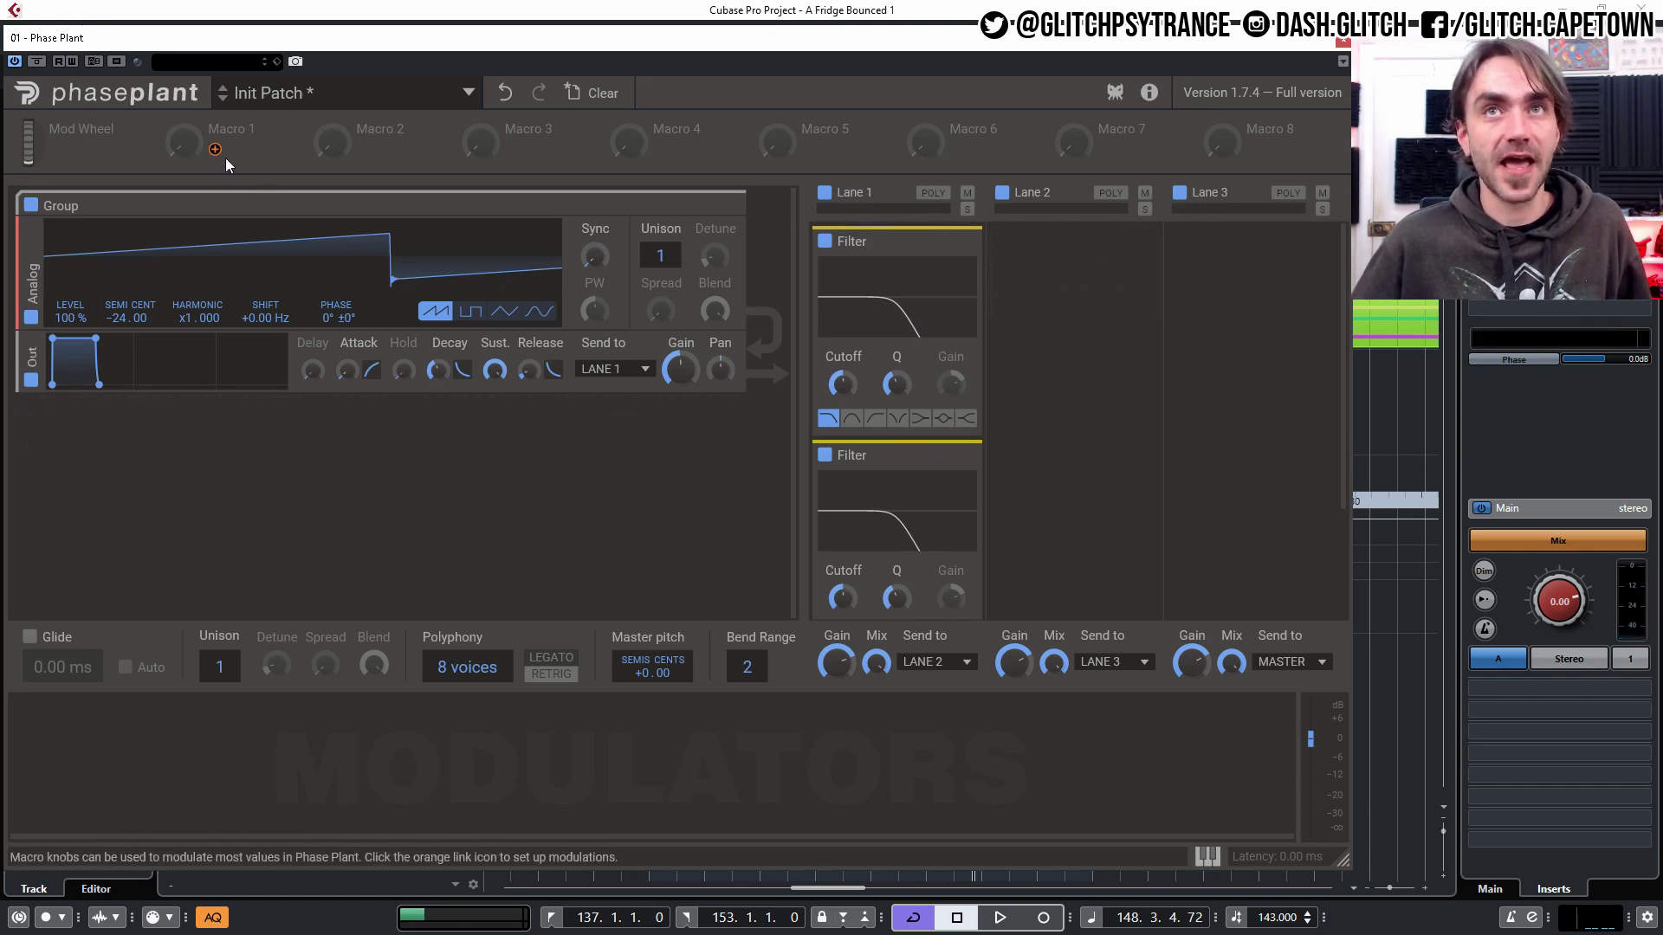
left_click_drag(216, 150, 844, 317)
left_click_drag(843, 616, 843, 529)
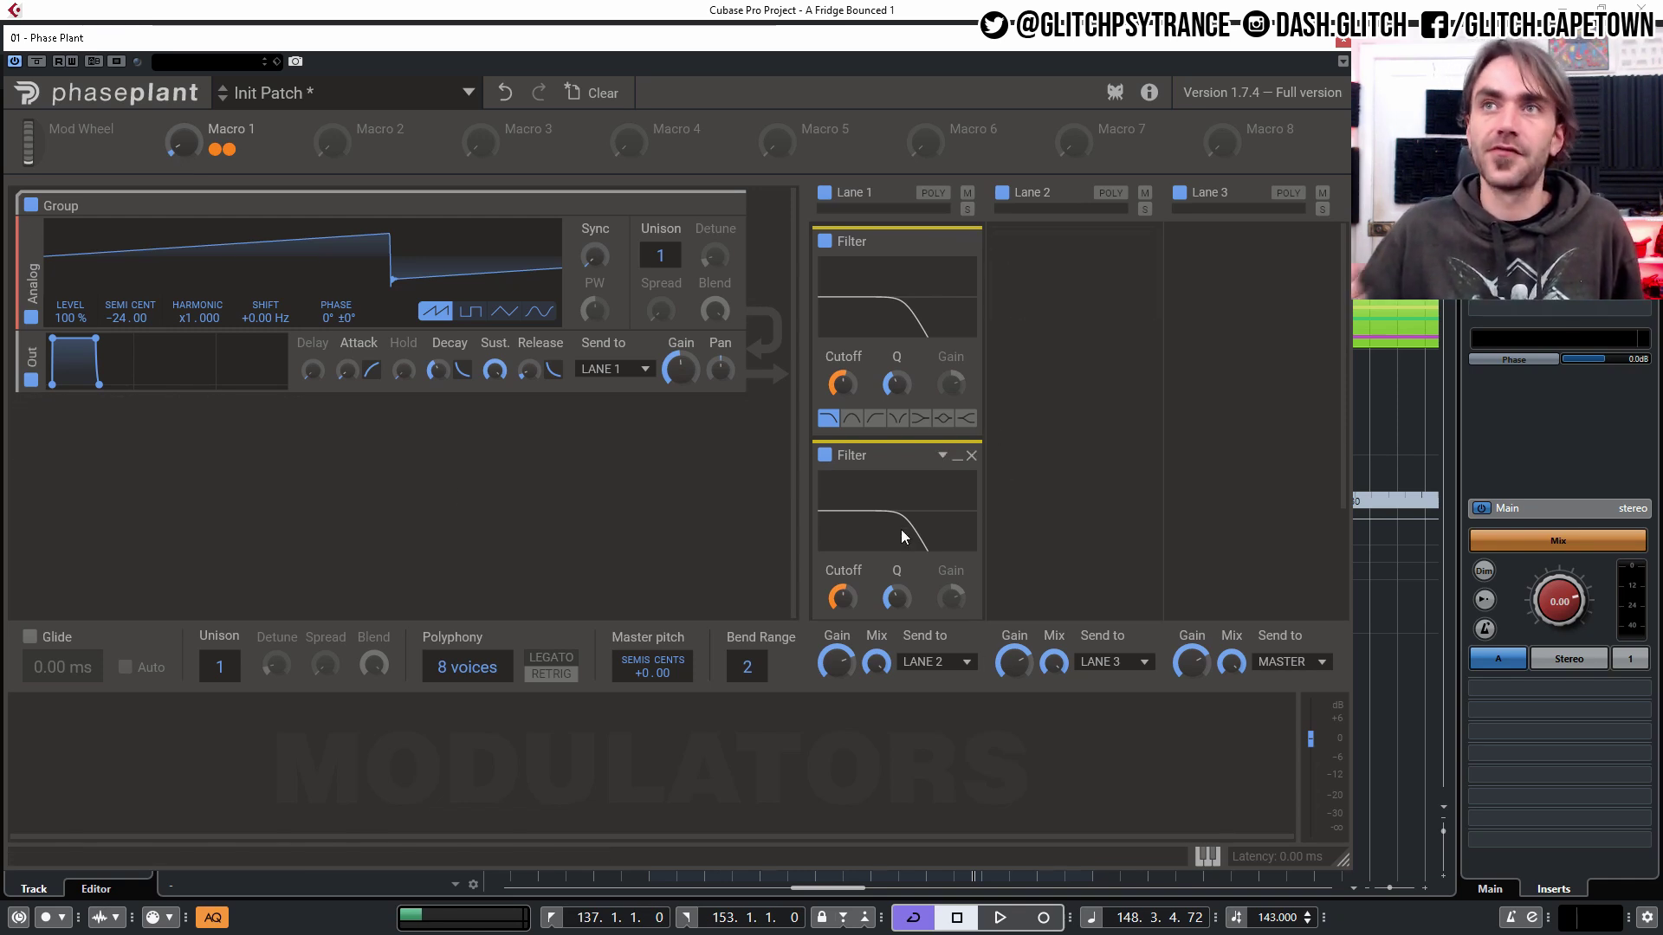
- Set Macro 1 to zero and lower the base cutoff of both Lane 1 filters to the minimum
left_click(825, 457)
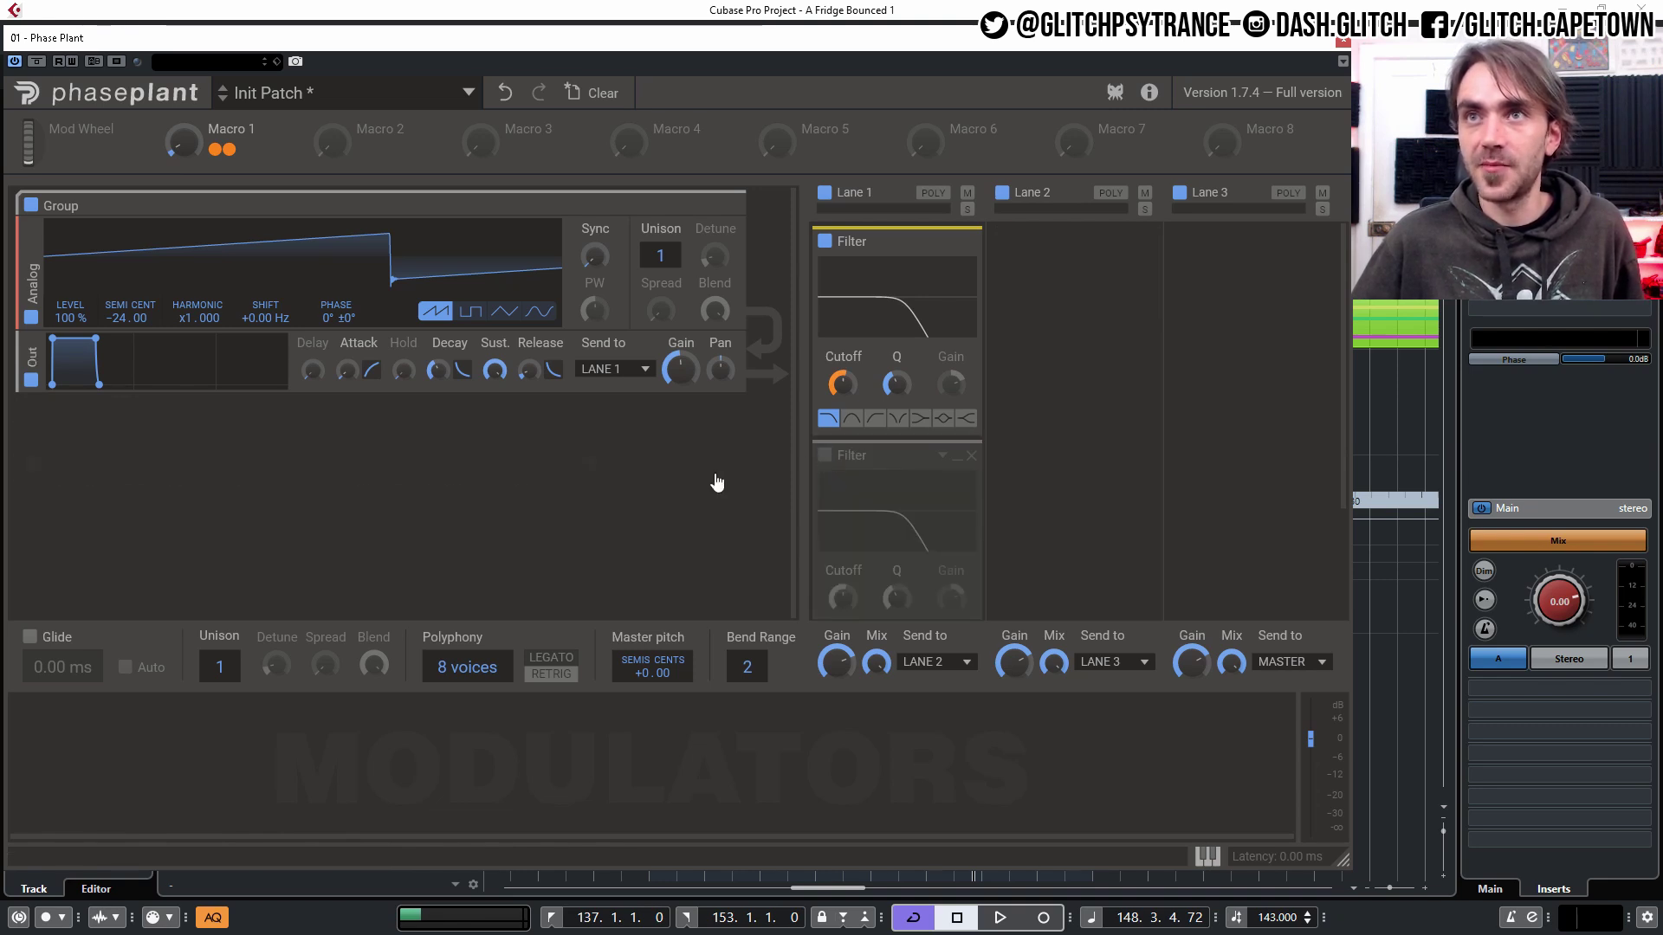
mouse_move(182, 140)
left_mouse_down()
mouse_move(183, 121)
mouse_move(182, 139)
left_mouse_up()
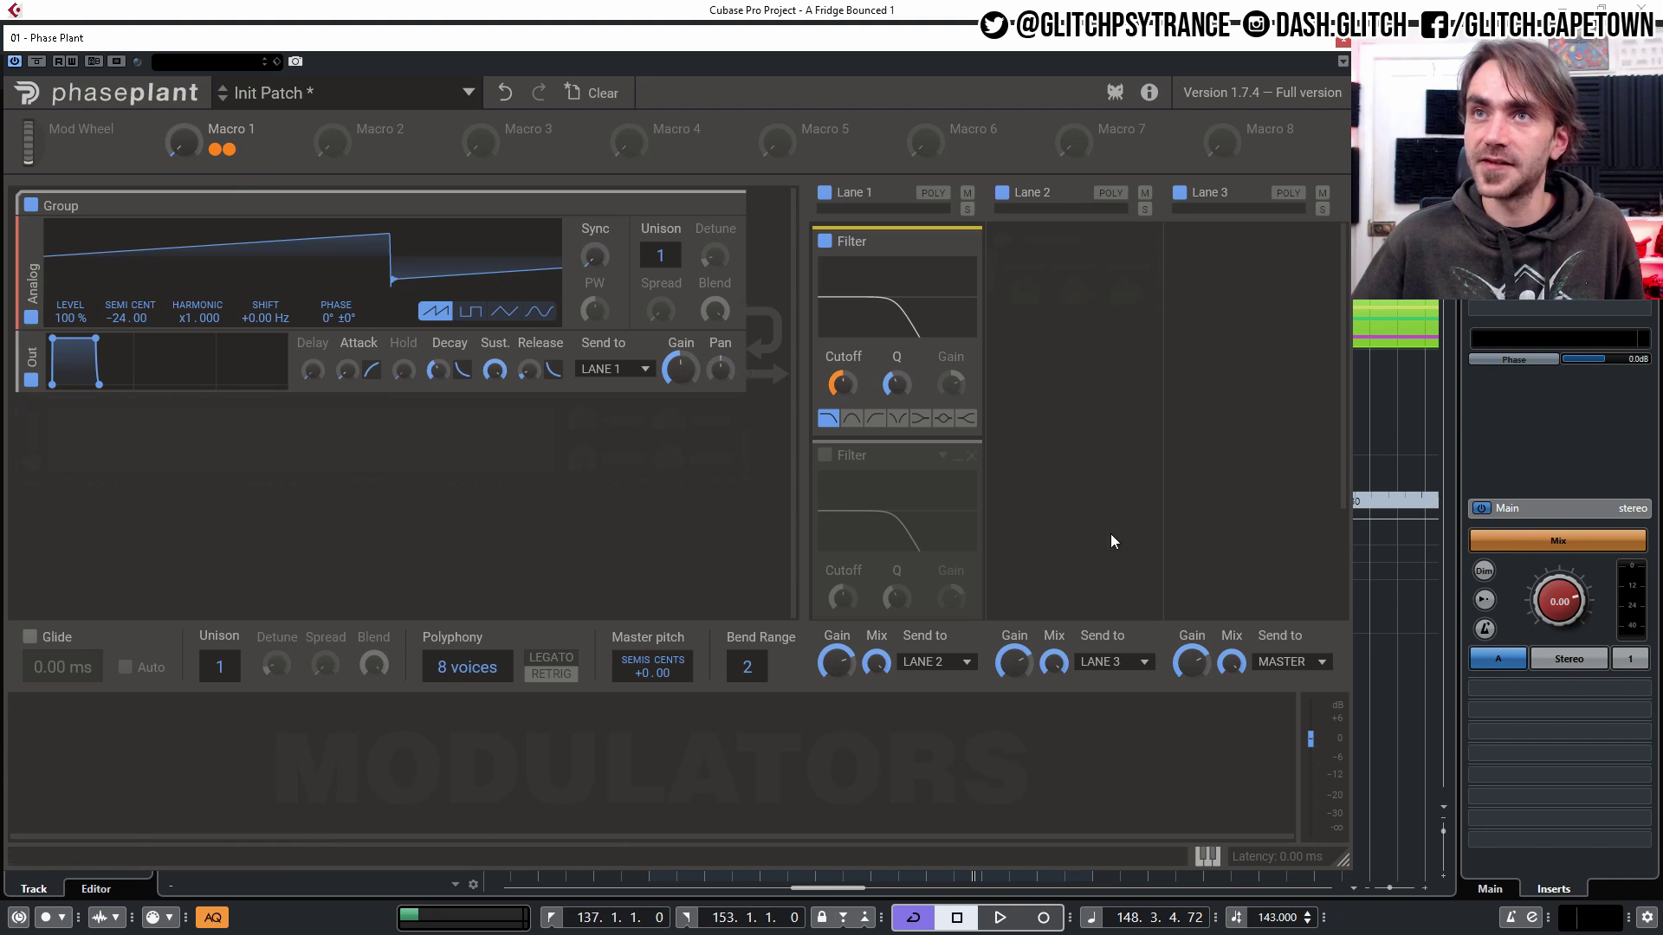
left_click(825, 455)
left_click_drag(182, 140, 183, 207)
left_click_drag(845, 384, 845, 411)
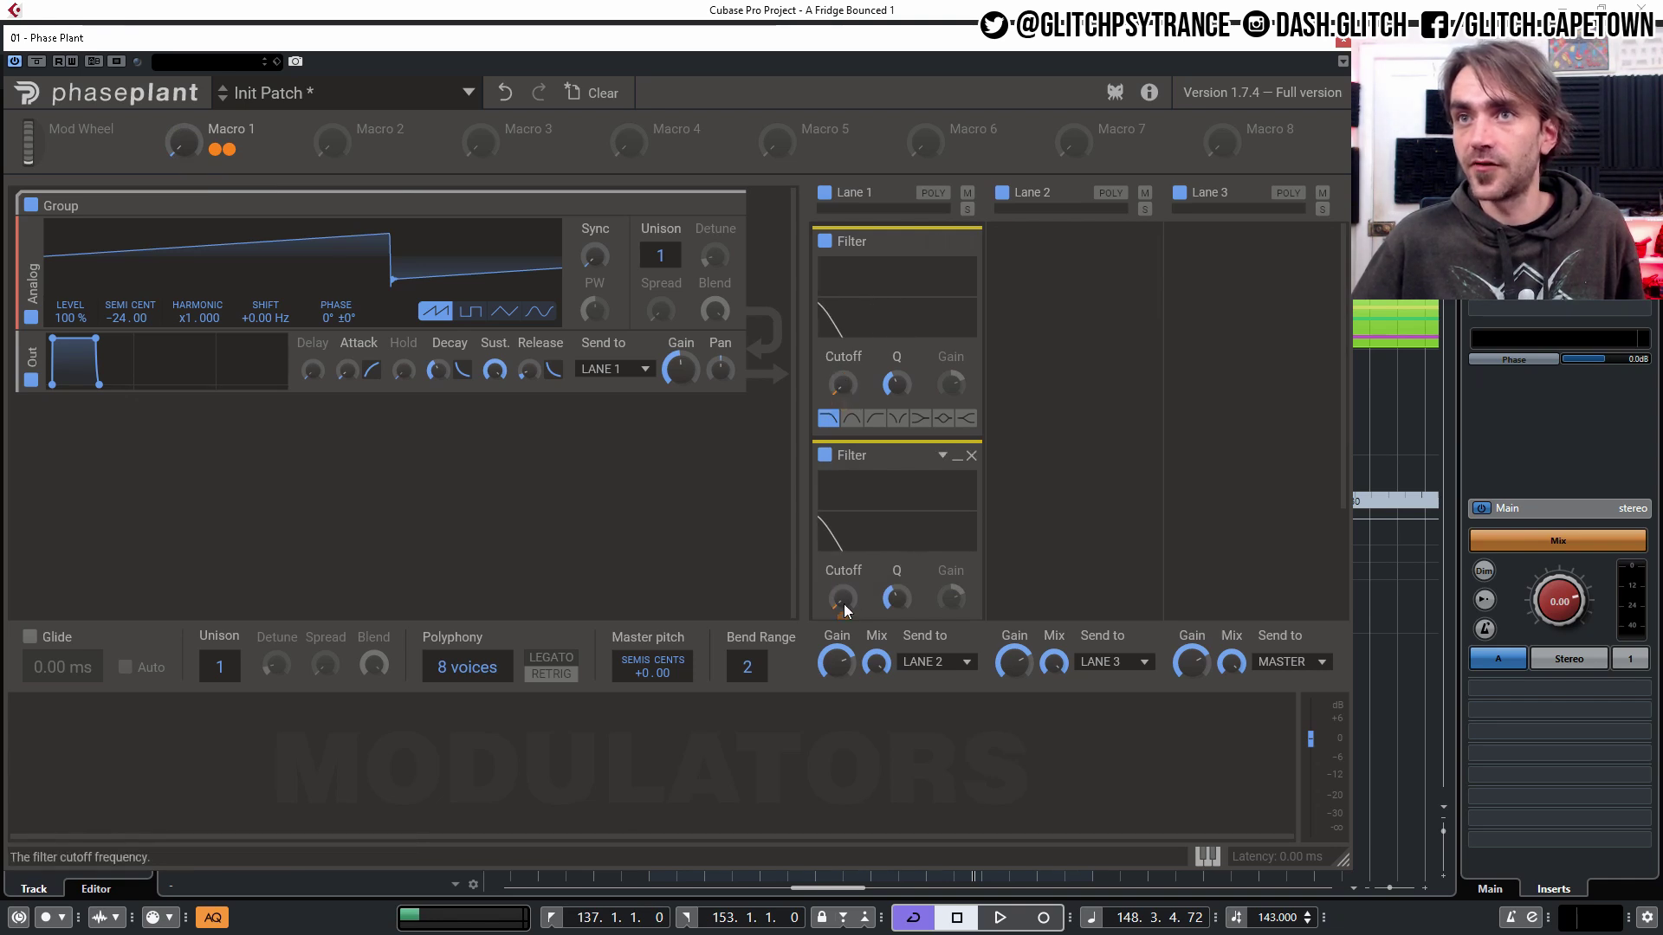
- Audition Macro 1 cutoff sweeps during playback and bypass the second Lane 1 filter for comparison
left_click_drag(191, 146, 220, 297)
key("space")
mouse_move(179, 145)
left_mouse_down()
mouse_move(180, 85)
mouse_move(181, 141)
left_mouse_up()
left_click(824, 454)
key("space")
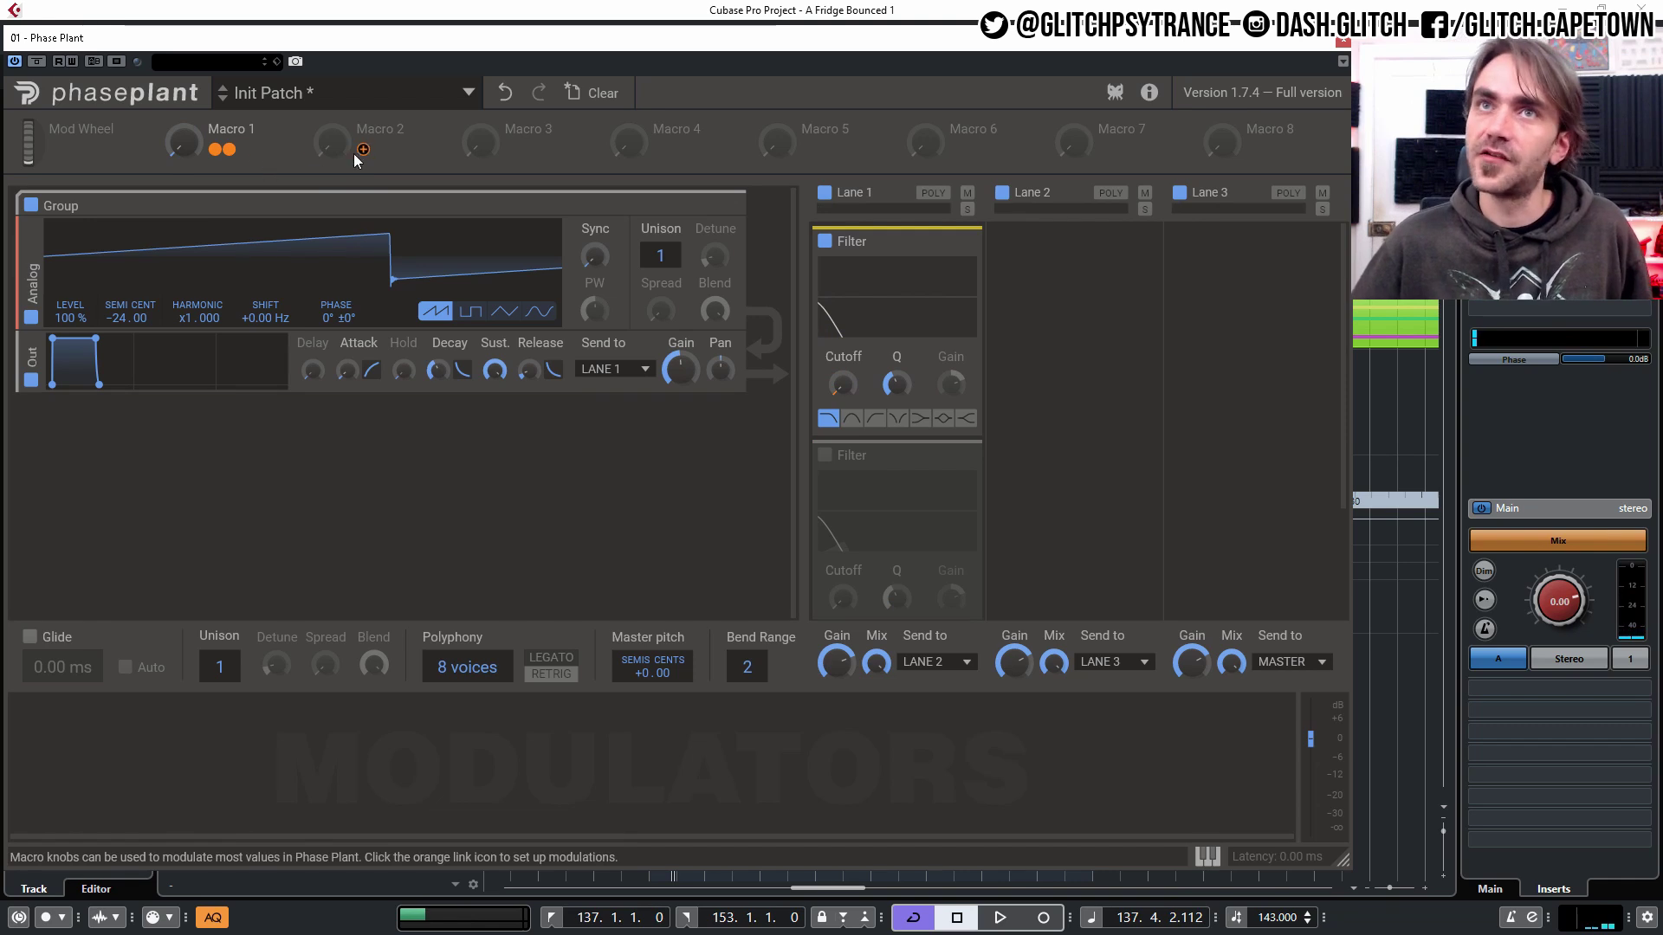
- Assign Macro 2 to modulate the Q of both filters in Lane 1
left_click_drag(363, 150, 898, 333)
left_click_drag(897, 617, 897, 494)
left_click(407, 130)
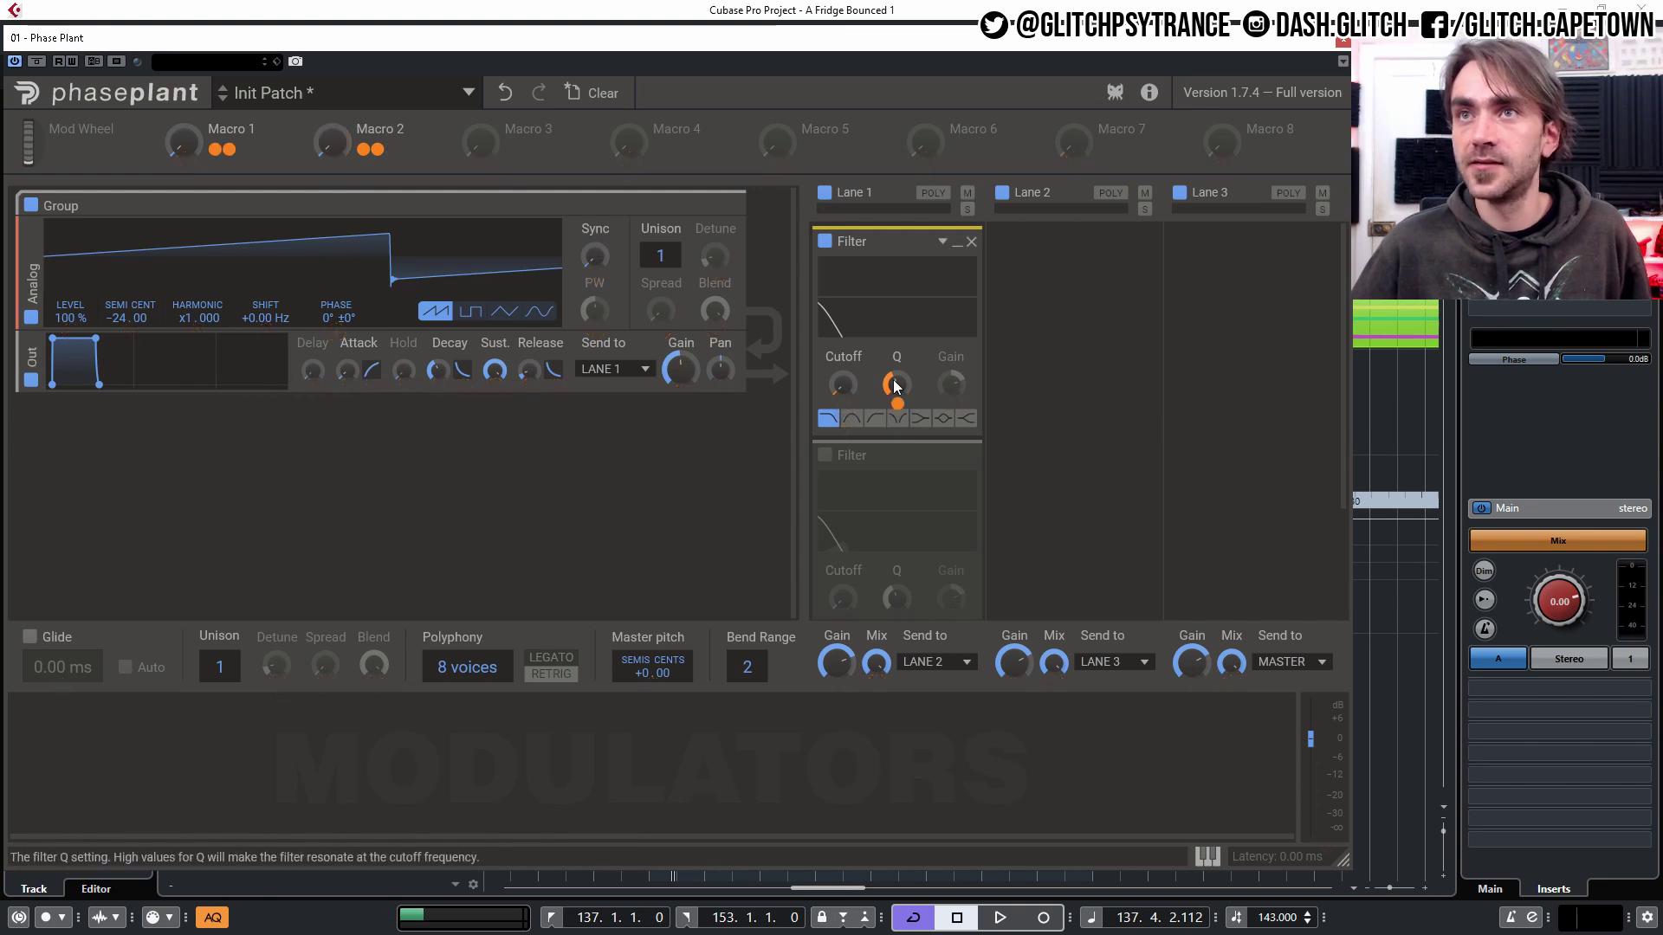
- Turn the base Q of both filters to the minimum and re-enable the second Lane 1 filter, collapsed
left_click(825, 454)
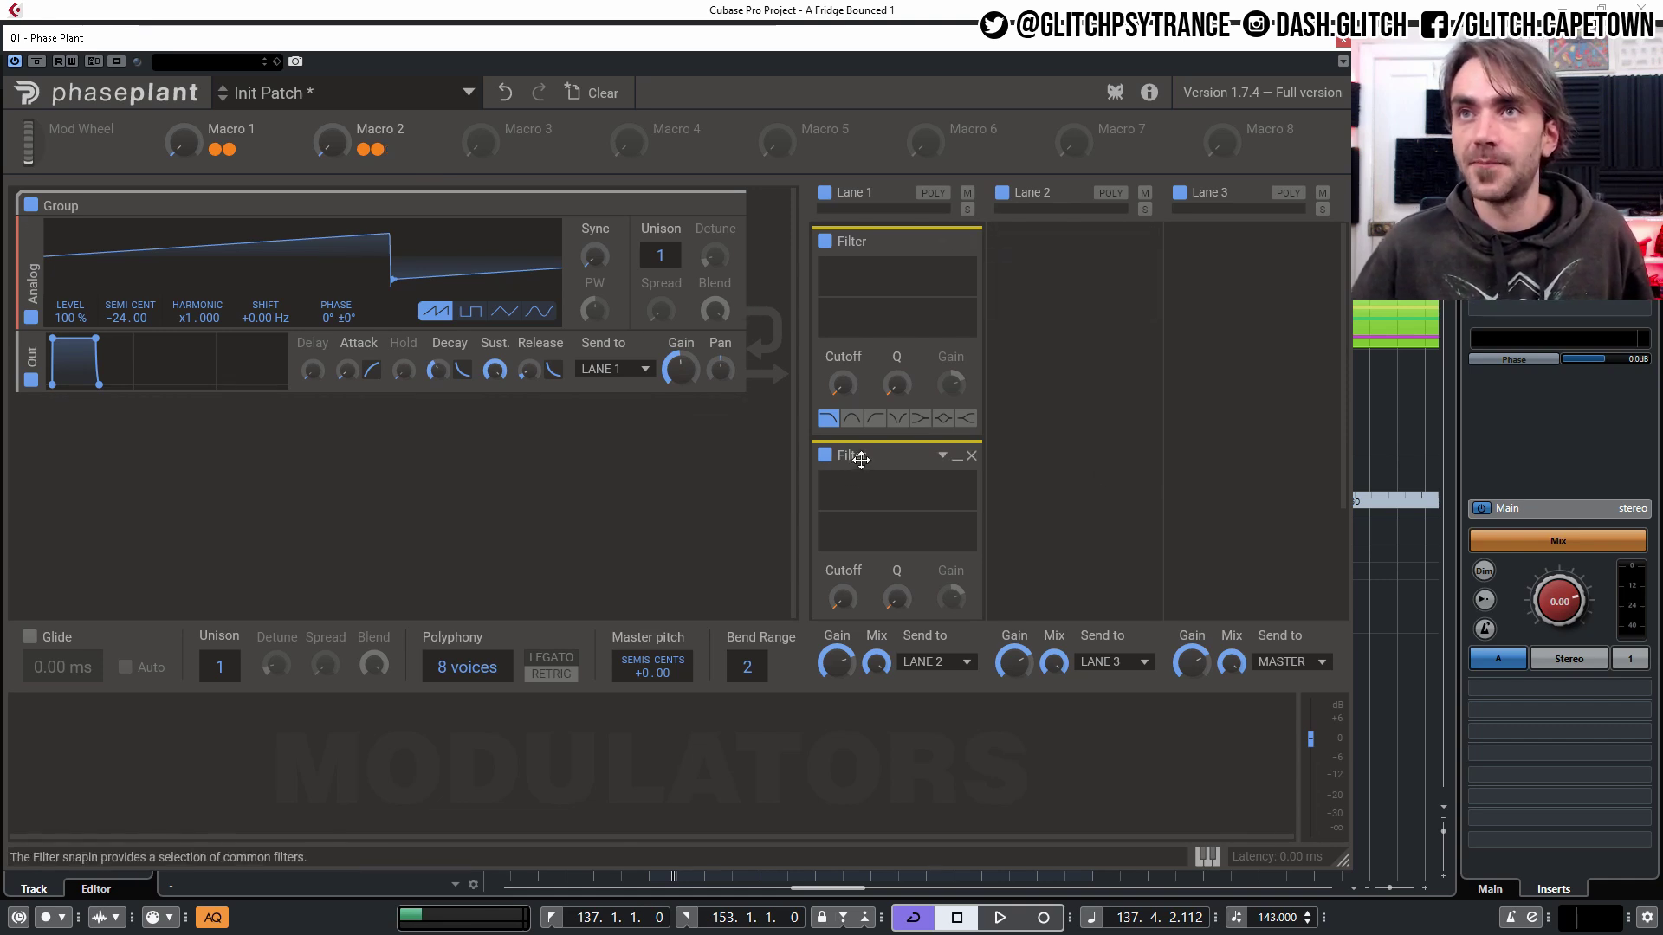
left_click(942, 456)
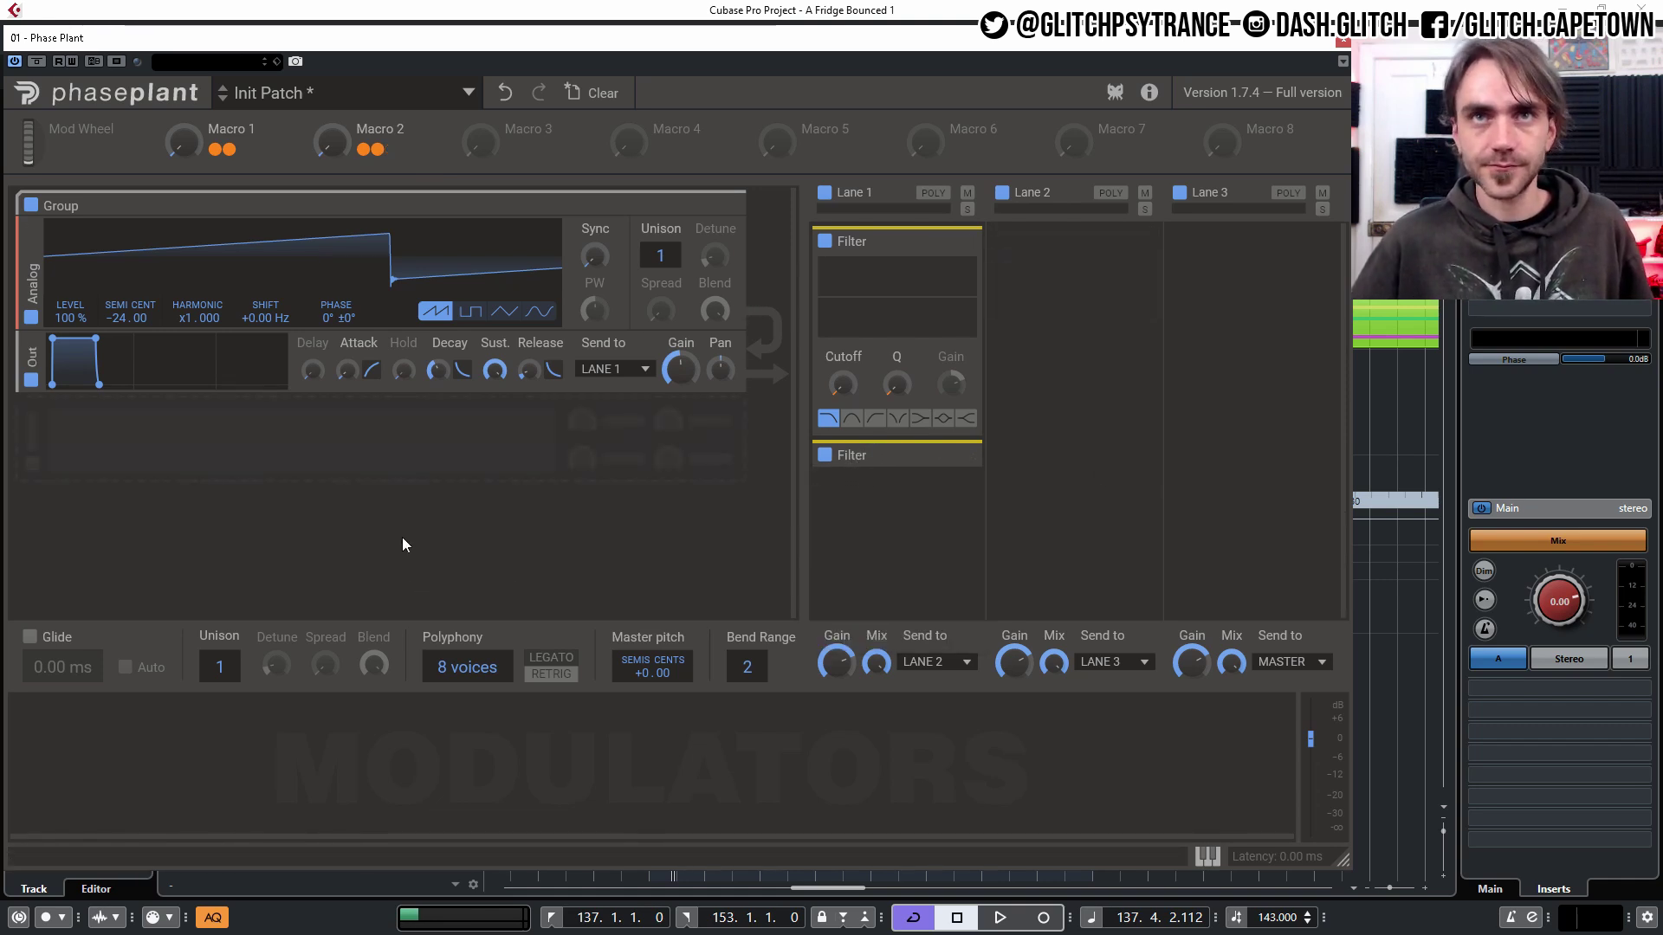
- Start playback, raise Macro 2 for more resonance, and sweep Macro 1 to audition the filter cutoff
key("space")
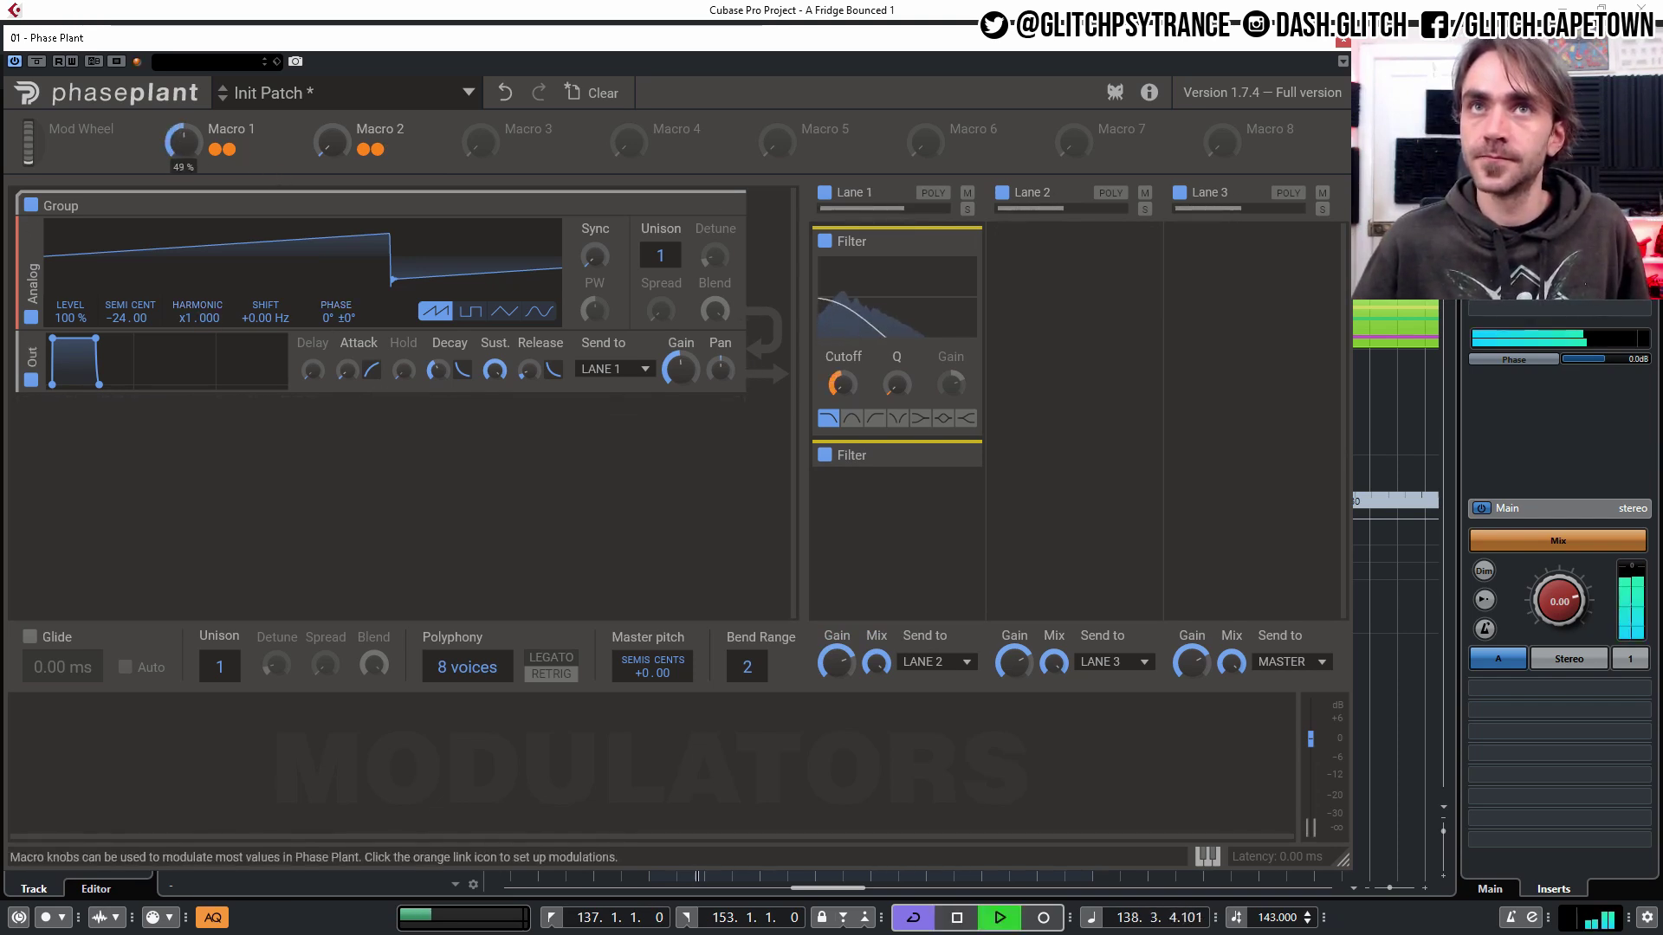
left_click_drag(177, 155, 177, 113)
left_click_drag(317, 154, 317, 117)
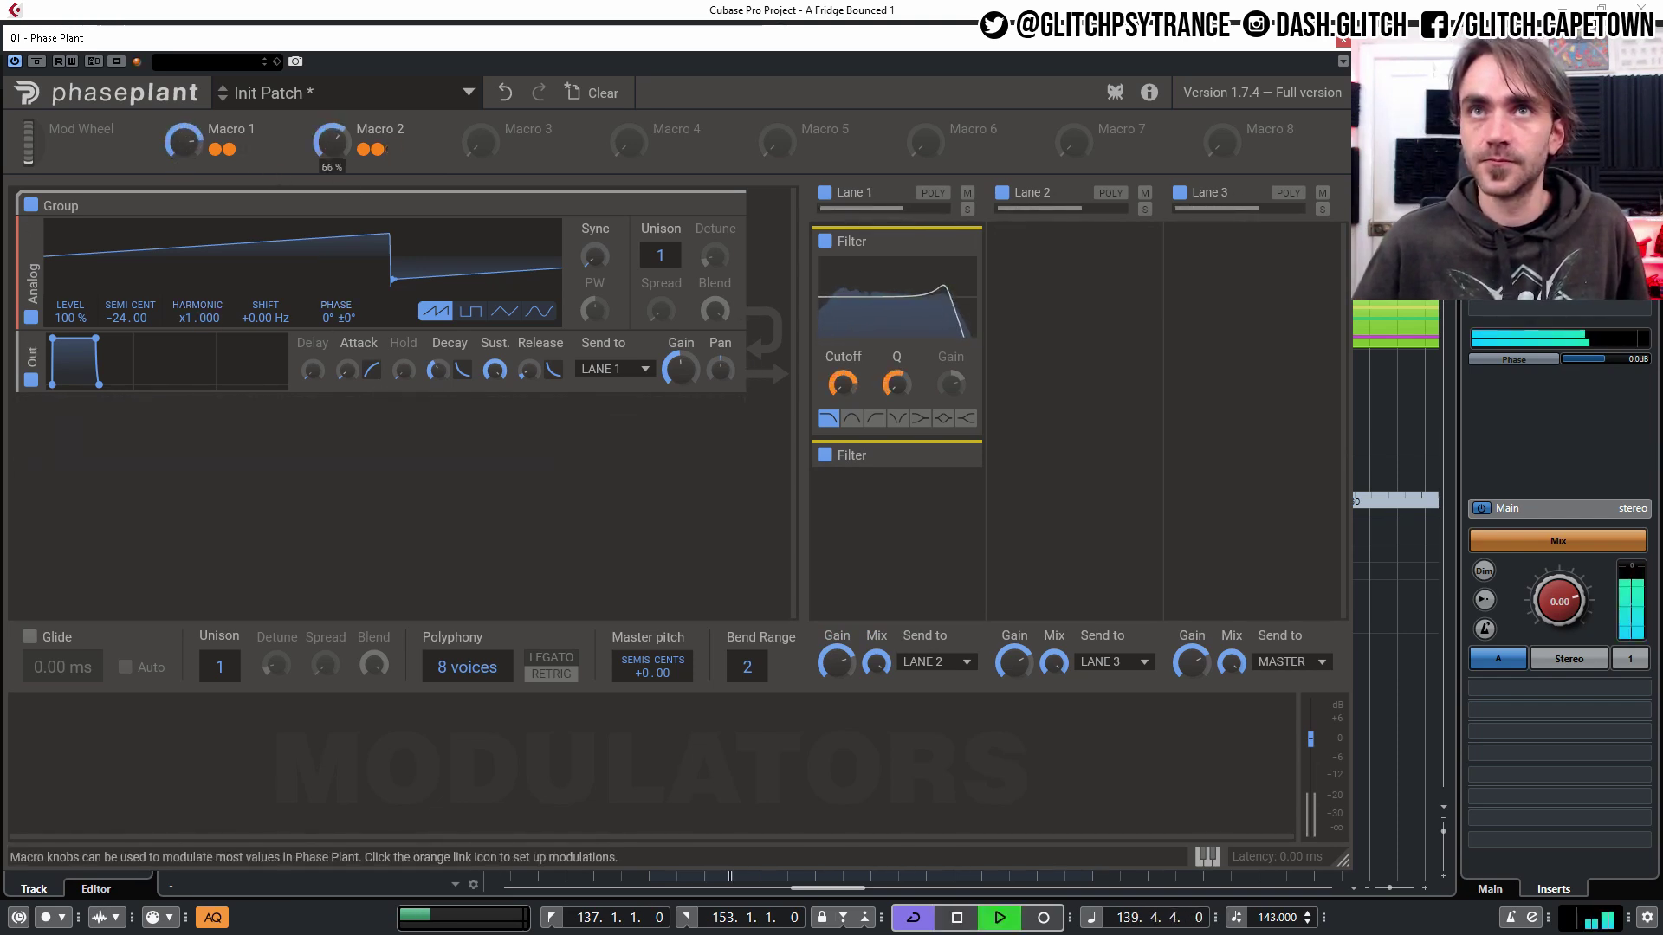
left_click_drag(183, 141, 183, 154)
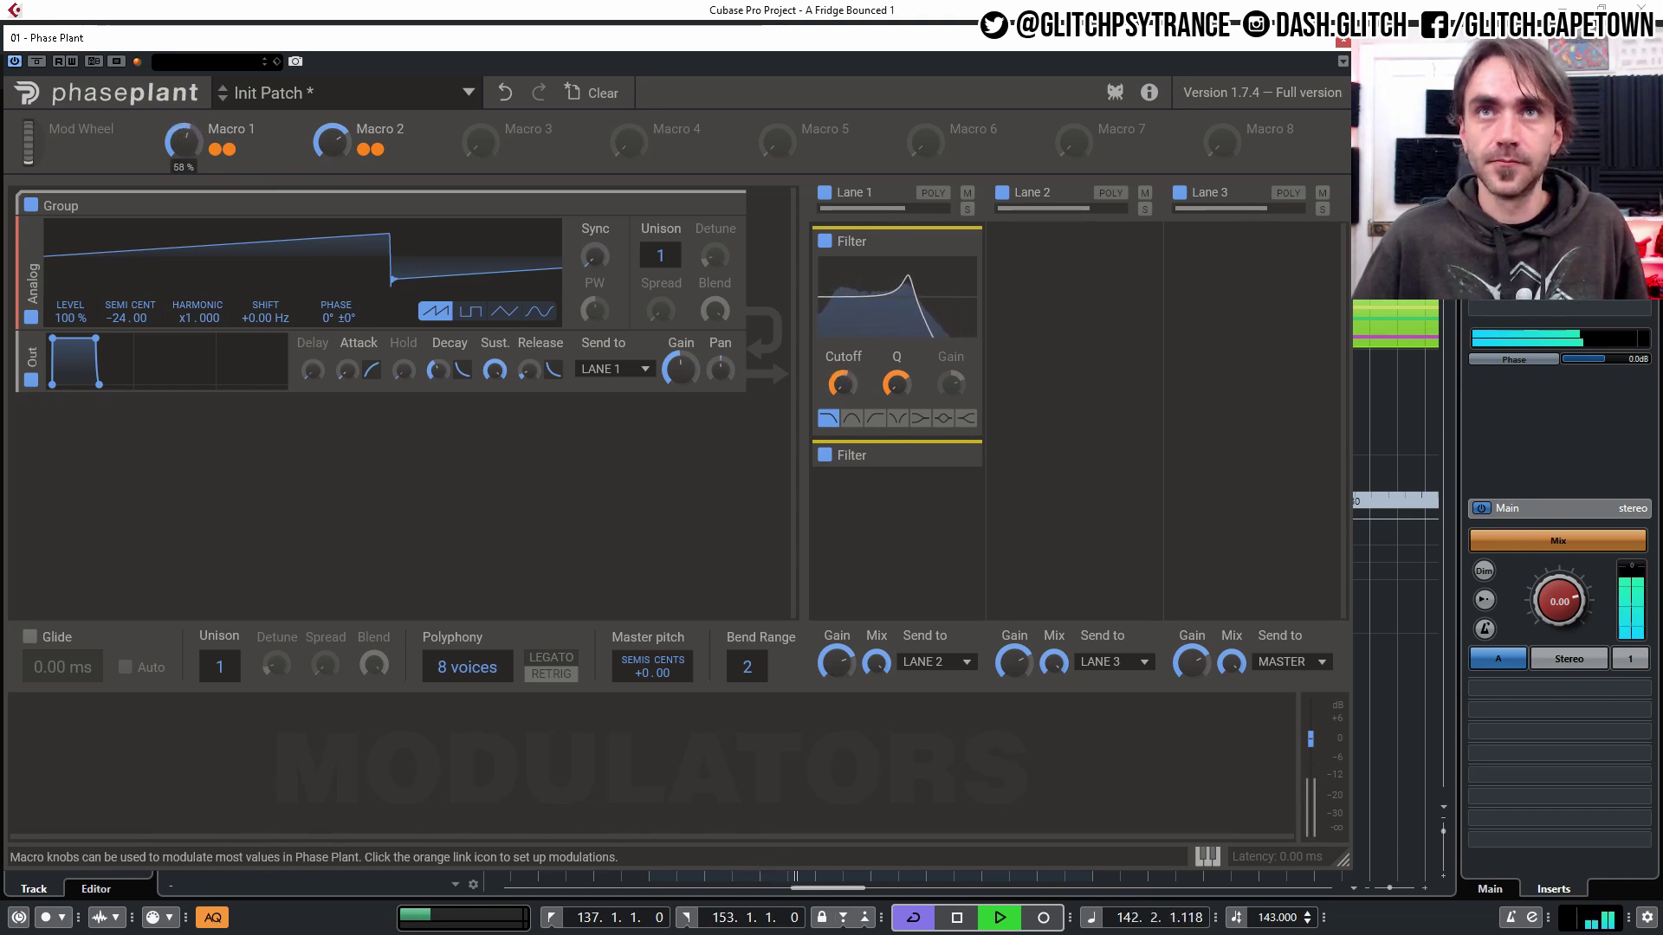
left_click_drag(183, 141, 183, 152)
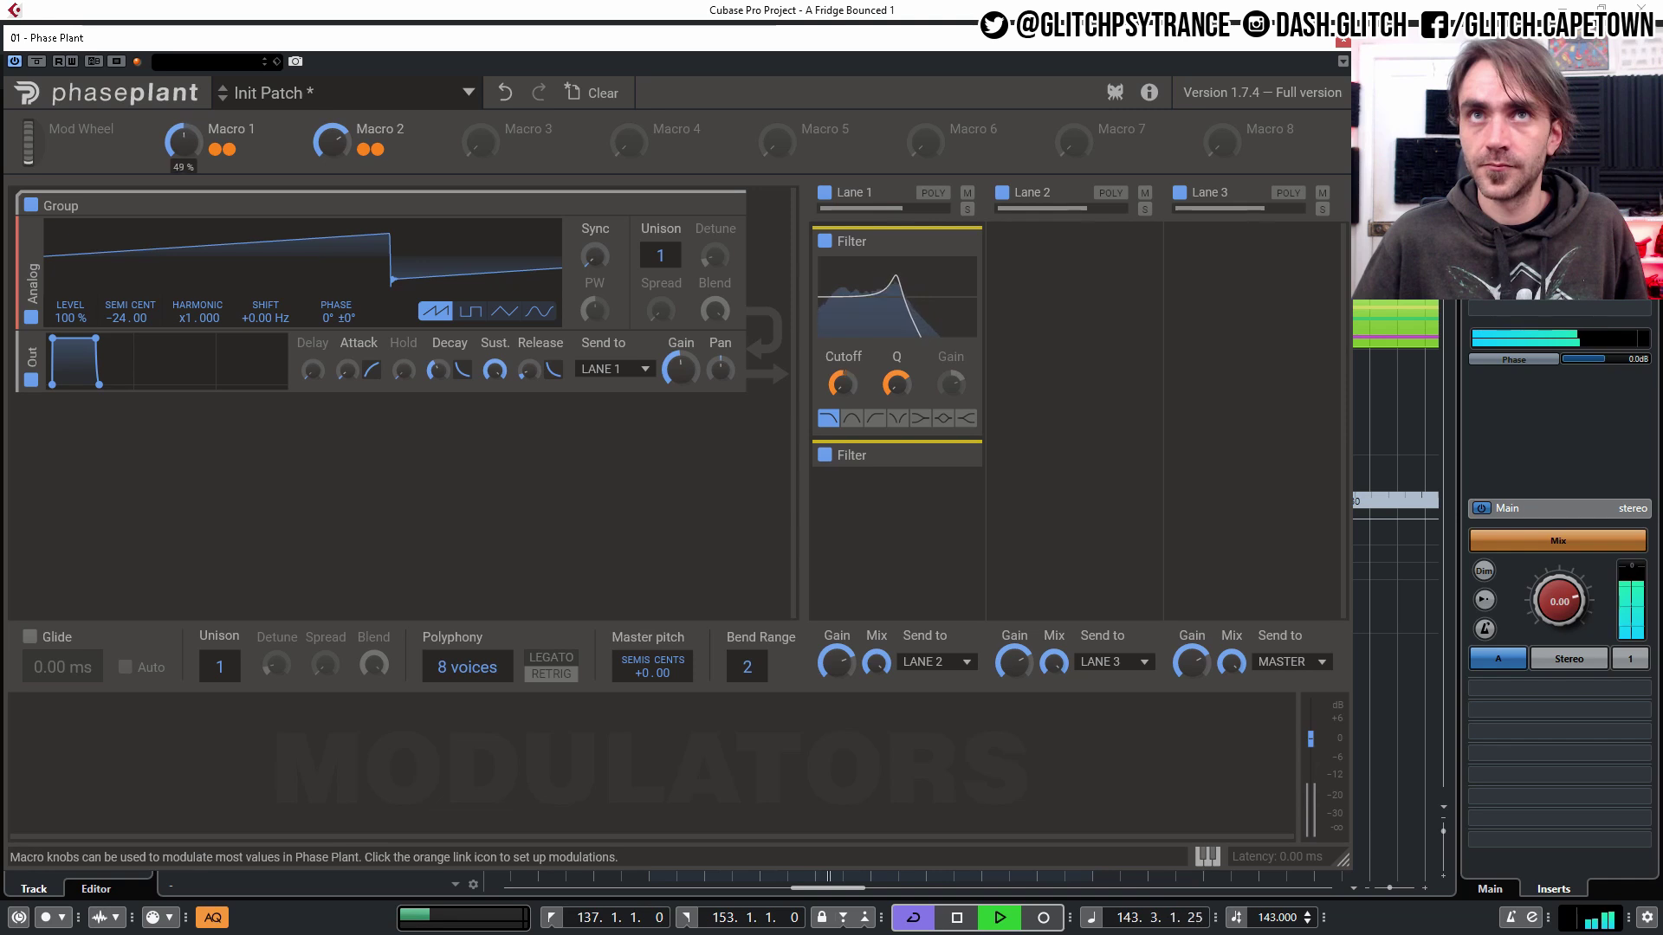
mouse_move(183, 141)
left_mouse_down()
mouse_move(182, 113)
mouse_move(179, 159)
mouse_move(183, 130)
left_mouse_up()
- Duplicate the collapsed Lane 1 filter twice to stack four filters in series
left_click(825, 456)
key("ctrl+d")
key("ctrl+d")
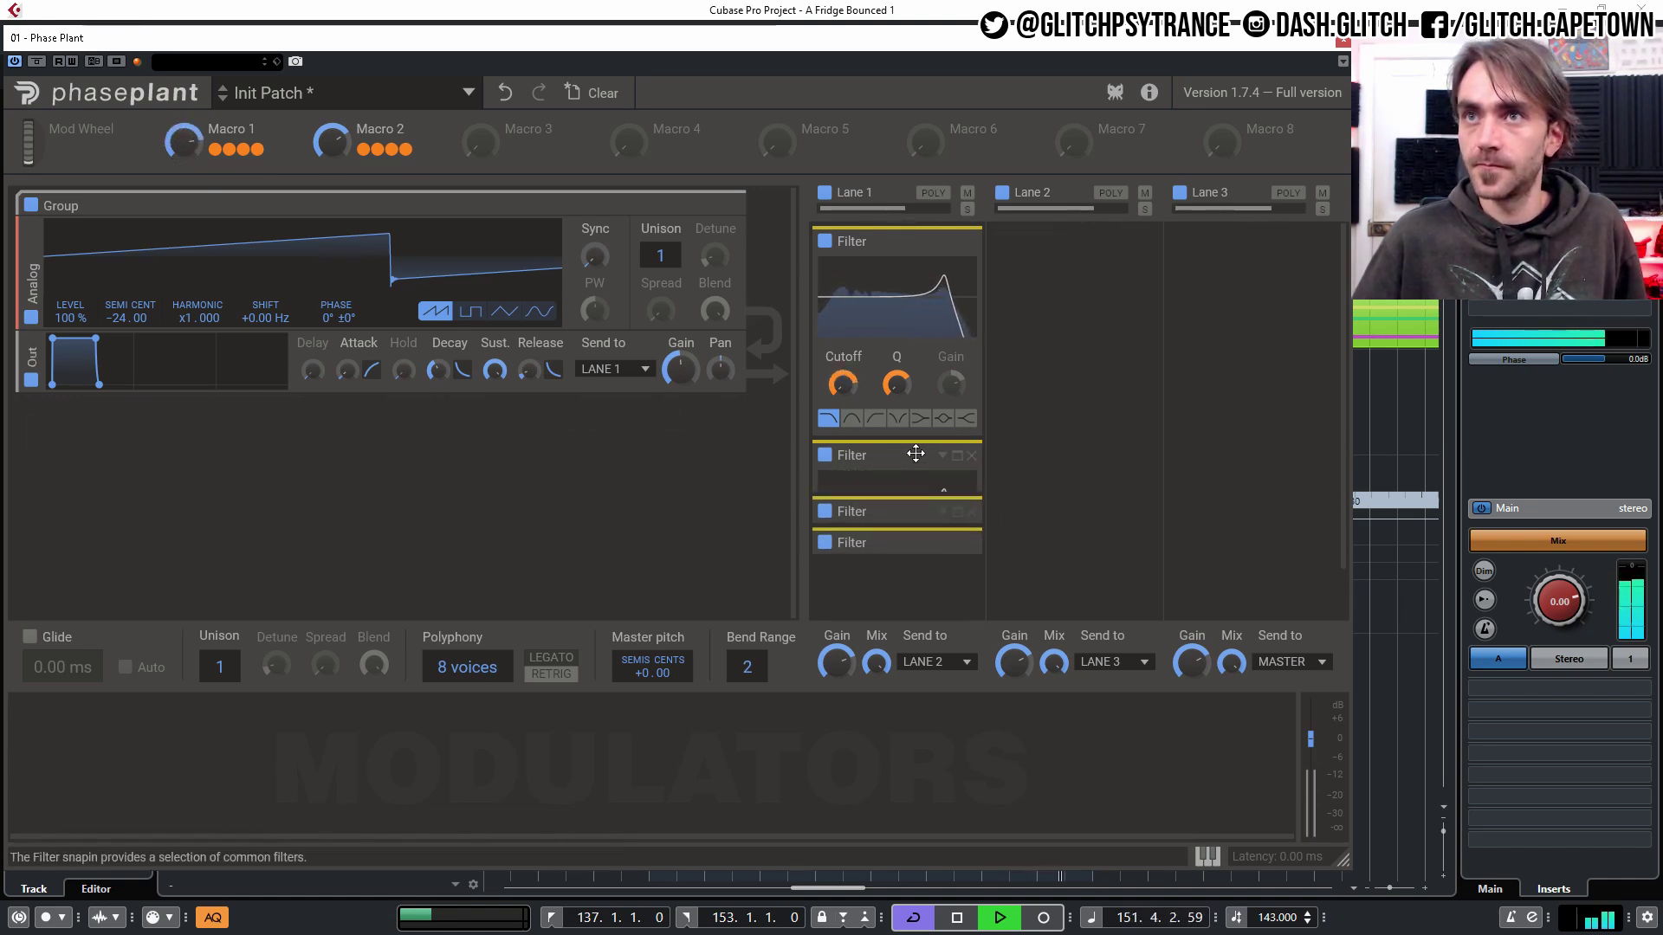
- Sweep Macro 1 with the third Lane 1 filter bypassed for comparison, and re-enable that filter
left_click_drag(182, 141, 183, 161)
left_click(826, 487)
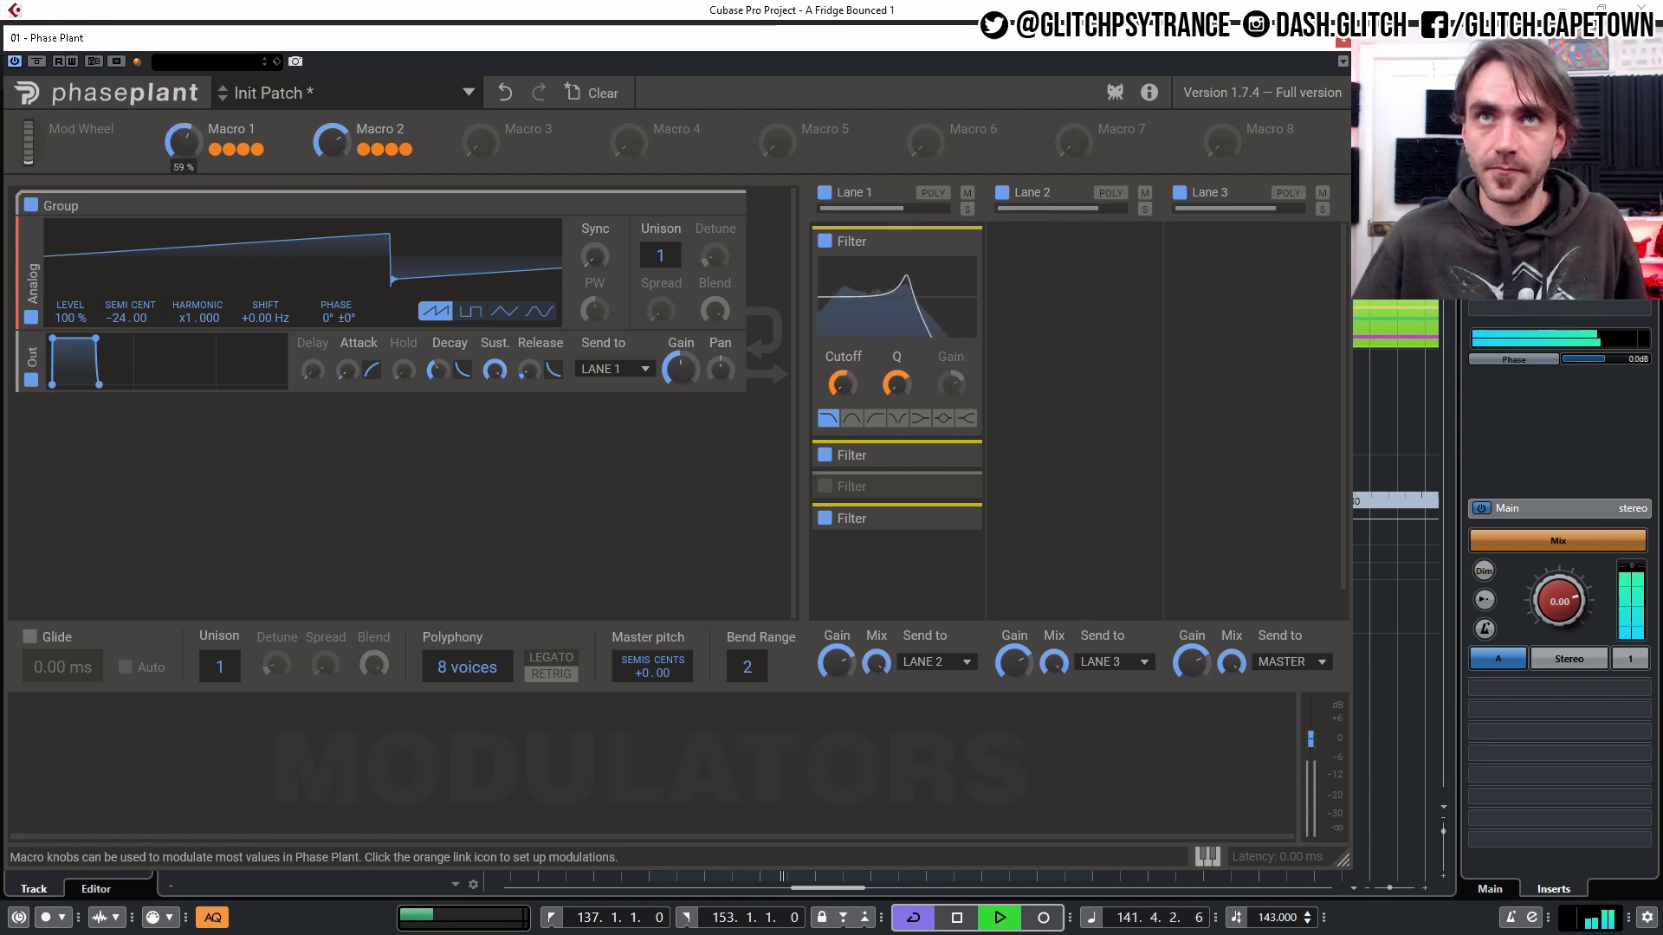
mouse_move(182, 141)
left_mouse_down()
mouse_move(182, 167)
mouse_move(183, 121)
mouse_move(183, 145)
left_mouse_up()
left_click(825, 487)
- Add a Slice EQ to Lane 2 and shape its curve to cut the low frequencies
left_click(1088, 249)
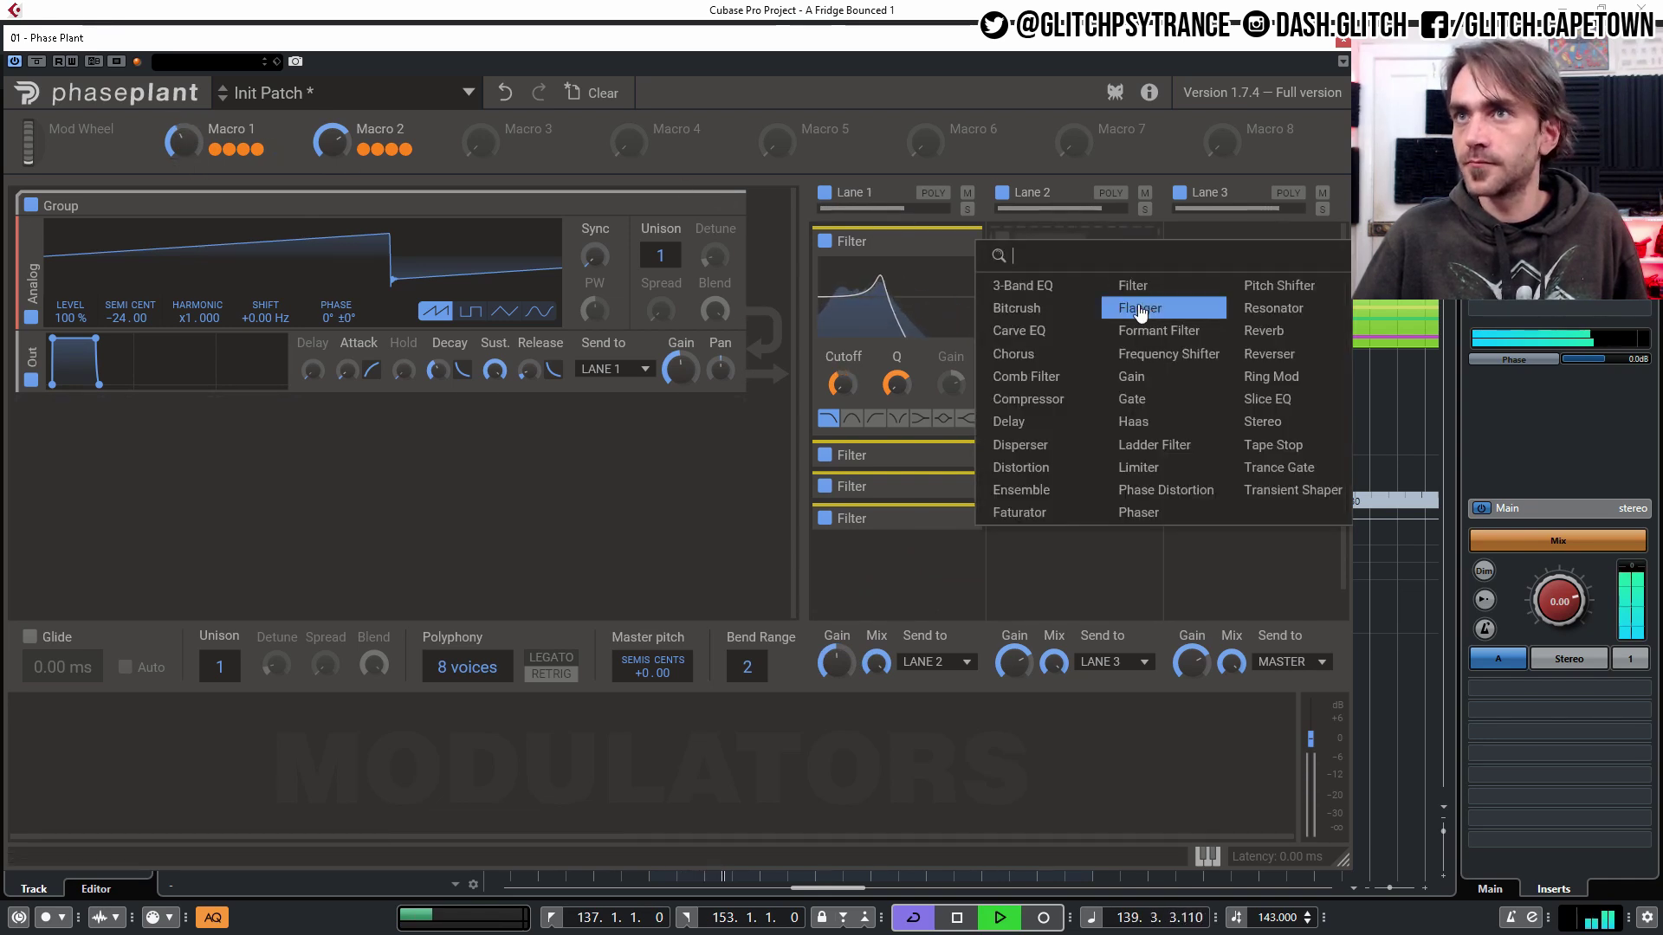
left_click(1267, 399)
left_click_drag(0, 185, 454, 208)
key("space")
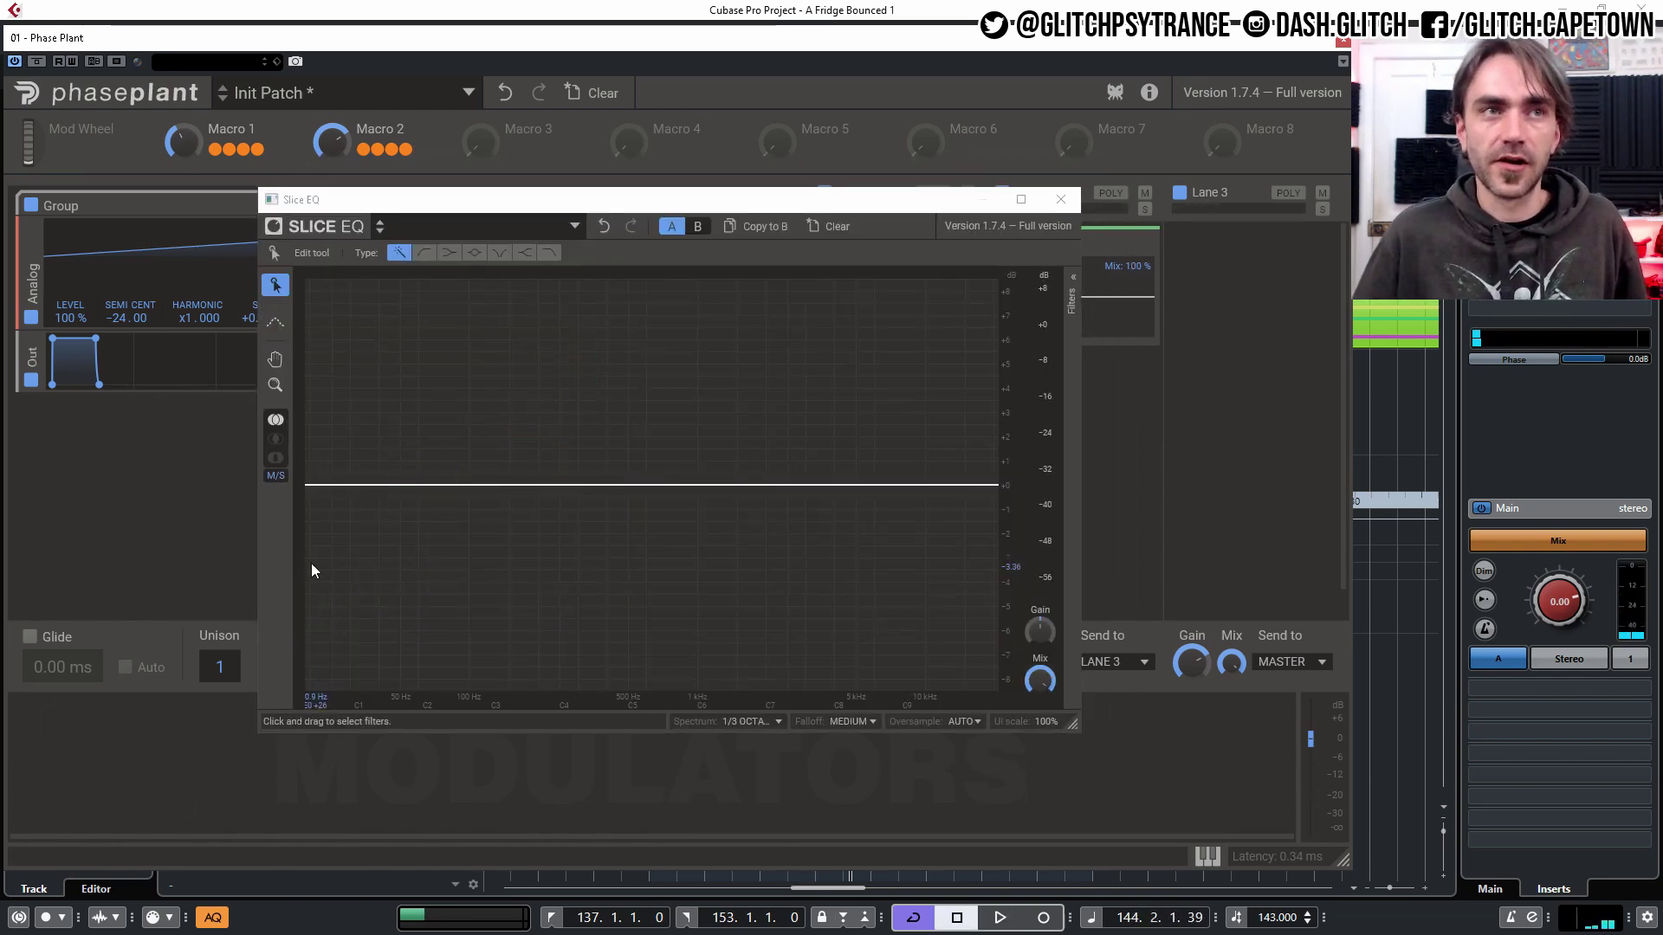
left_click_drag(320, 489, 577, 553)
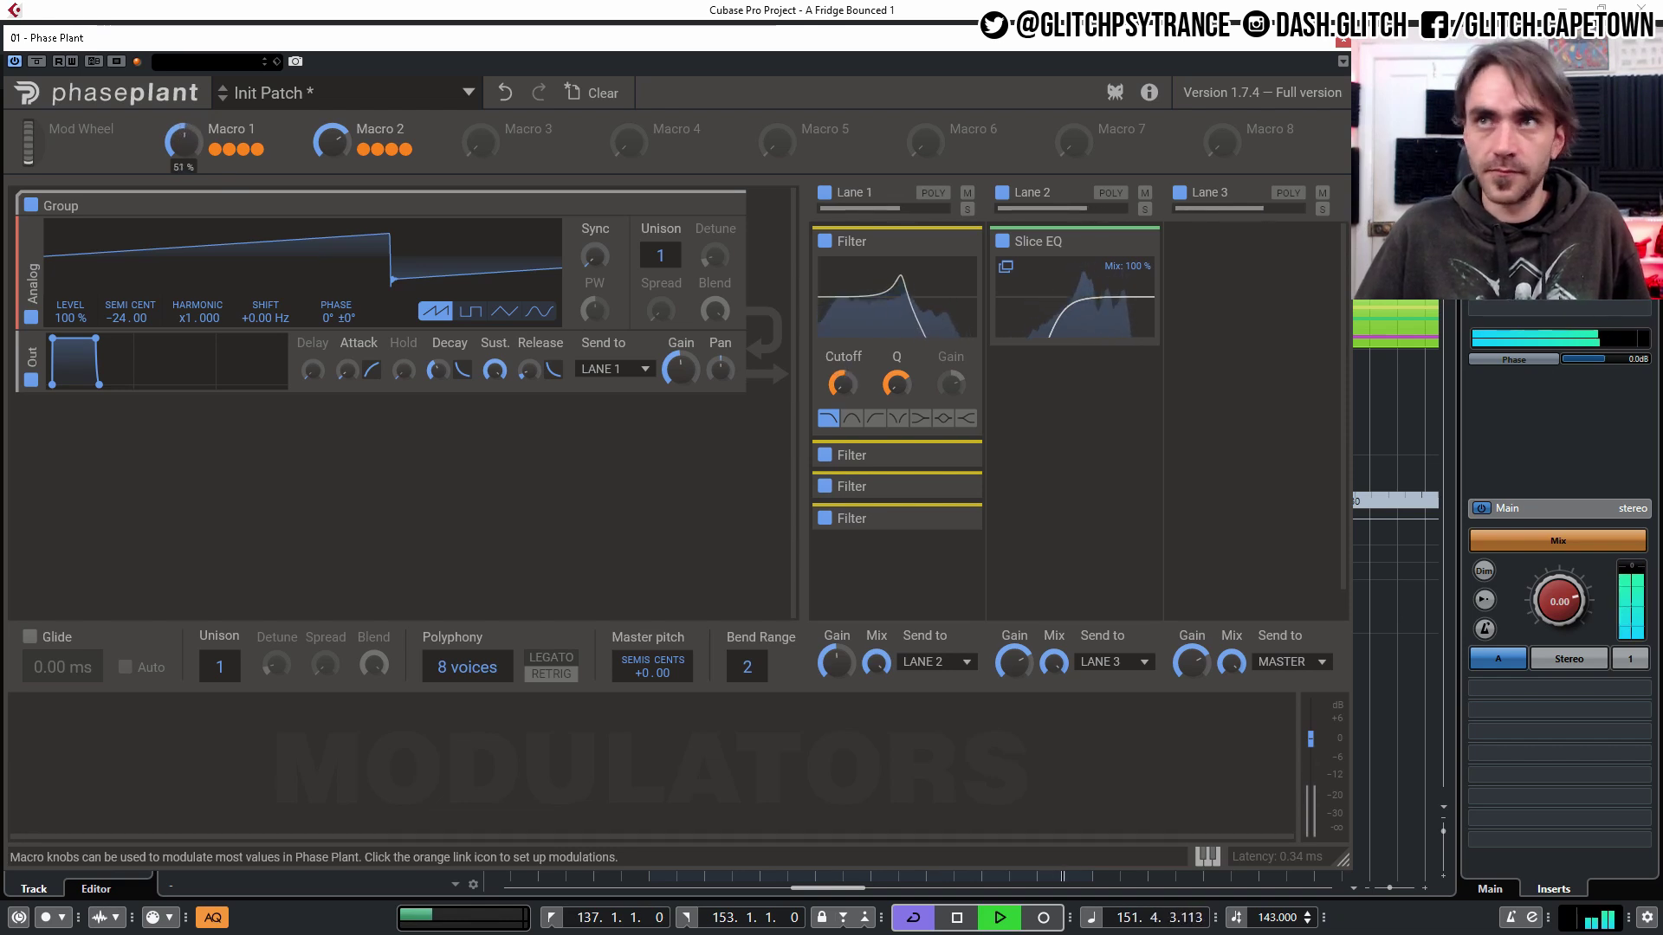
- Add a 3/16 synced ping-pong Delay below the Slice EQ, adjust its pan, mix and feedback, and audition it with a Macro 1 sweep
left_click(1060, 381)
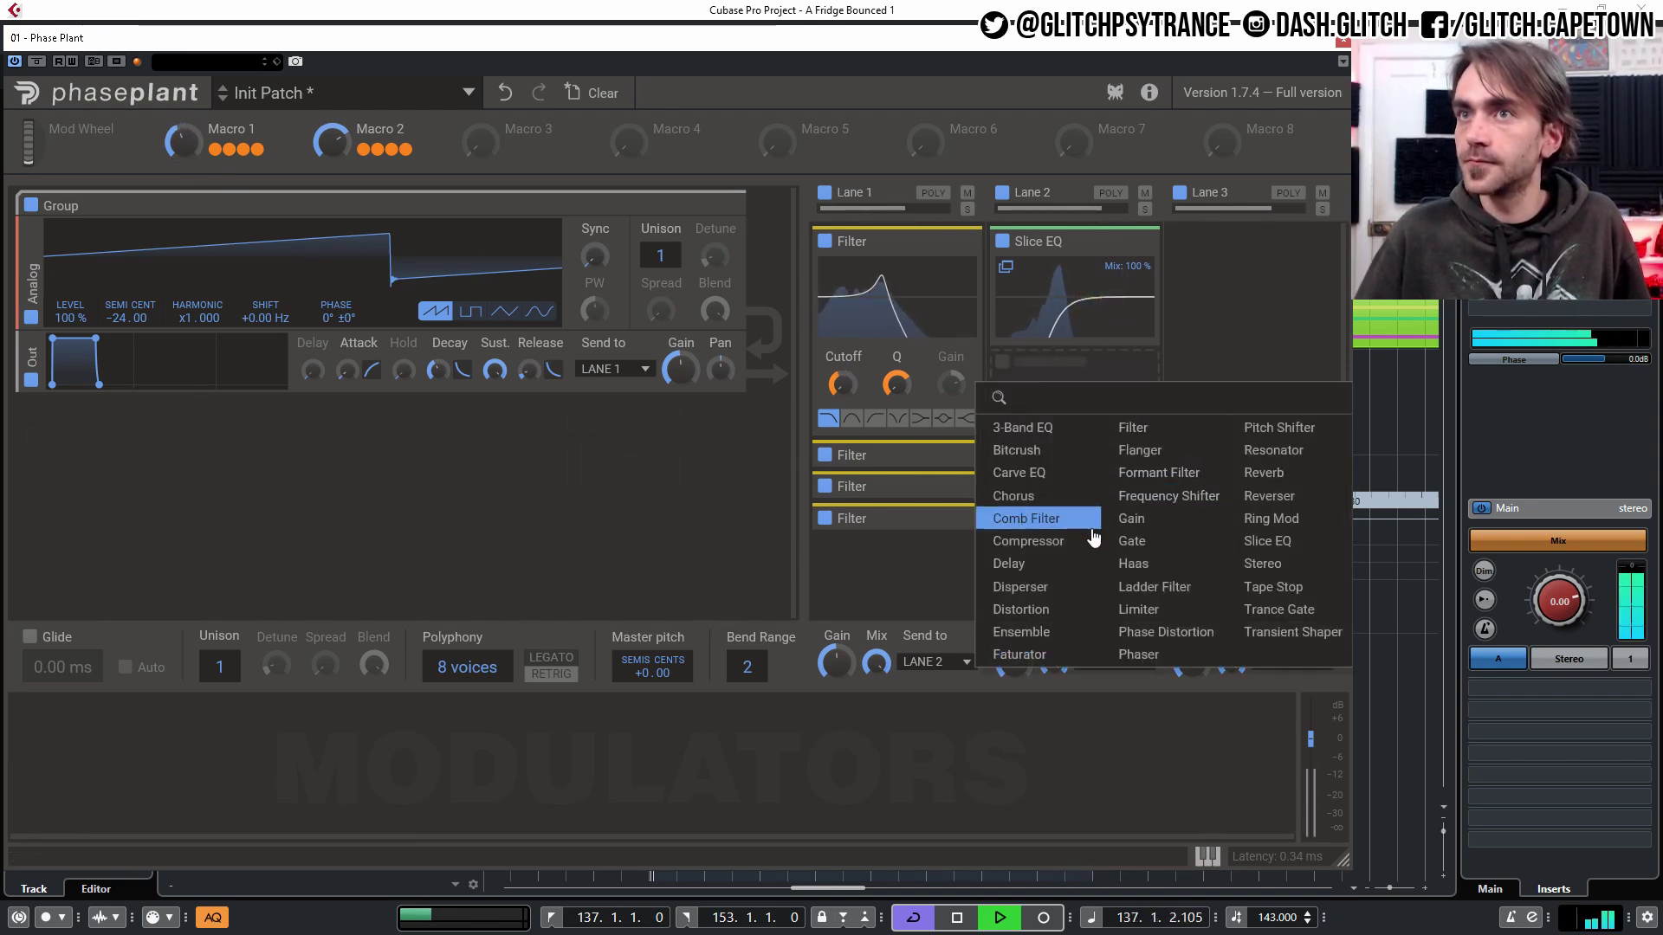
left_click(1030, 567)
left_click(1114, 505)
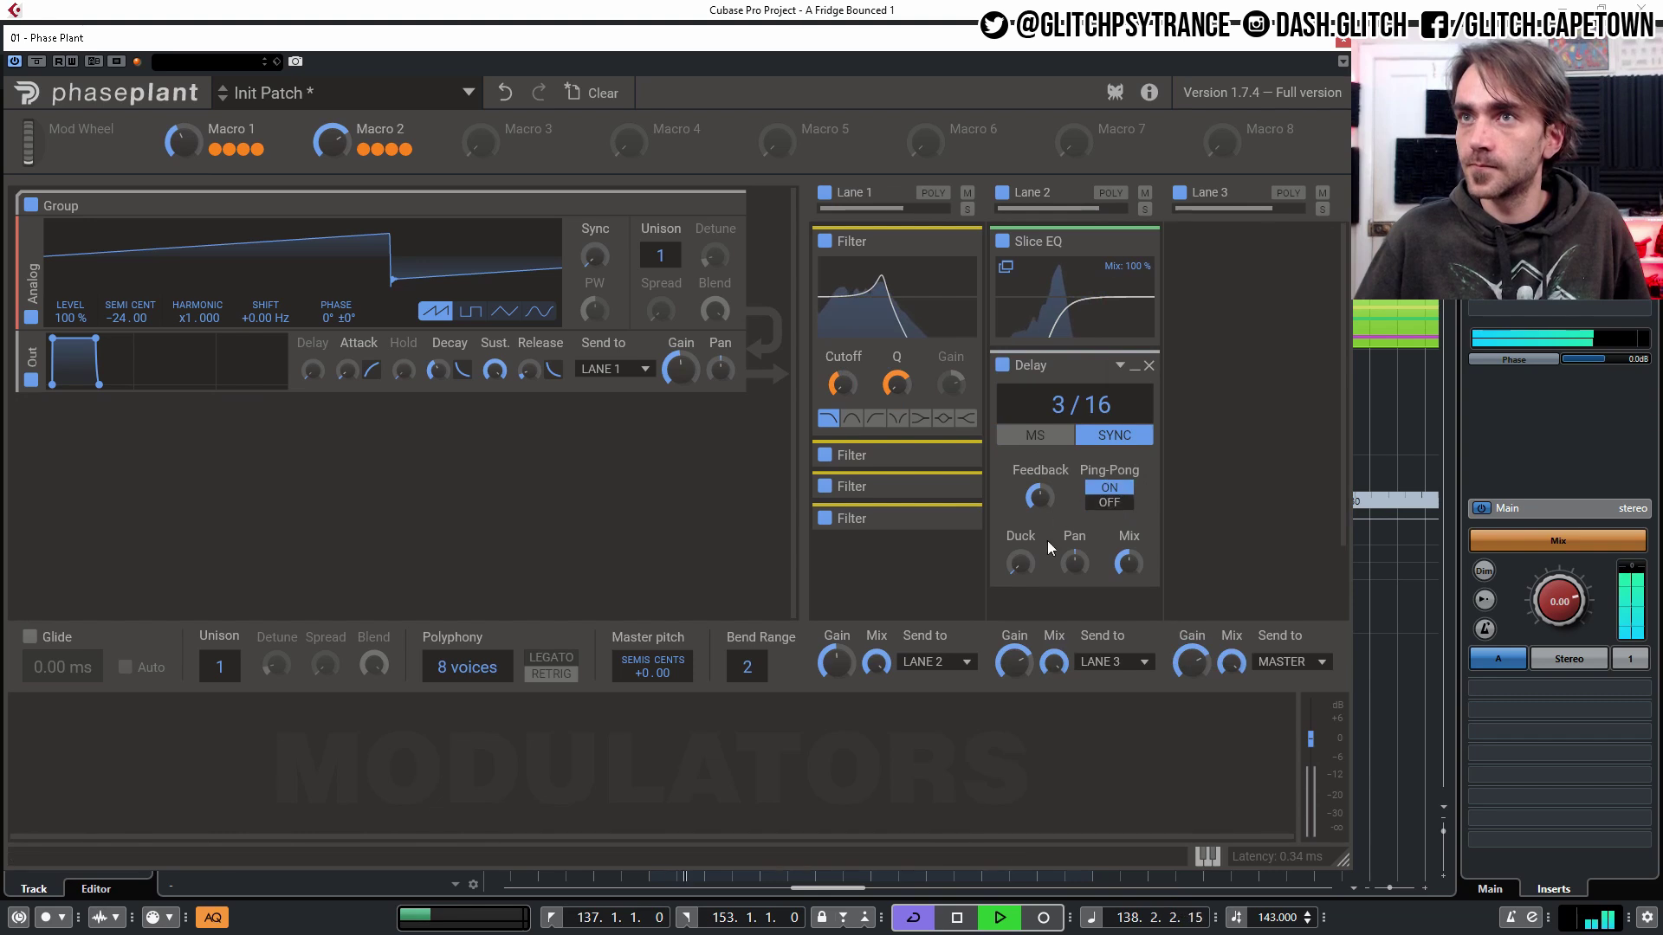
left_click_drag(1075, 563, 1075, 507)
left_click_drag(1129, 565, 1128, 594)
left_click_drag(1037, 502, 1037, 498)
mouse_move(183, 142)
left_mouse_down()
mouse_move(184, 90)
mouse_move(183, 162)
mouse_move(183, 117)
left_mouse_up()
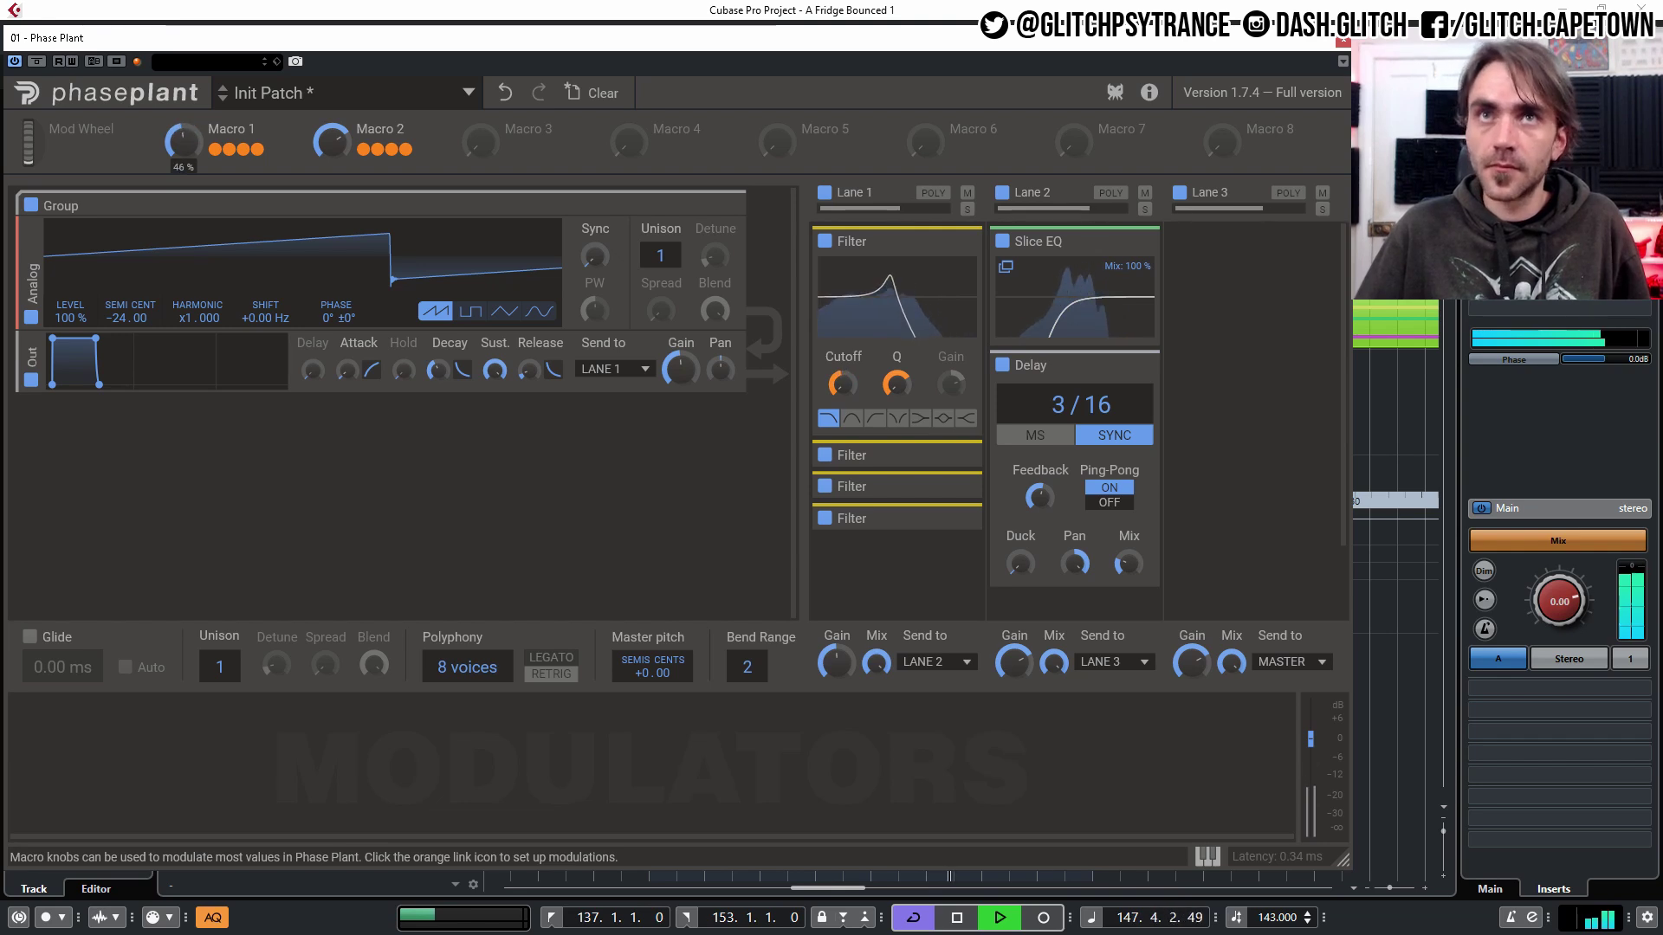
key("space")
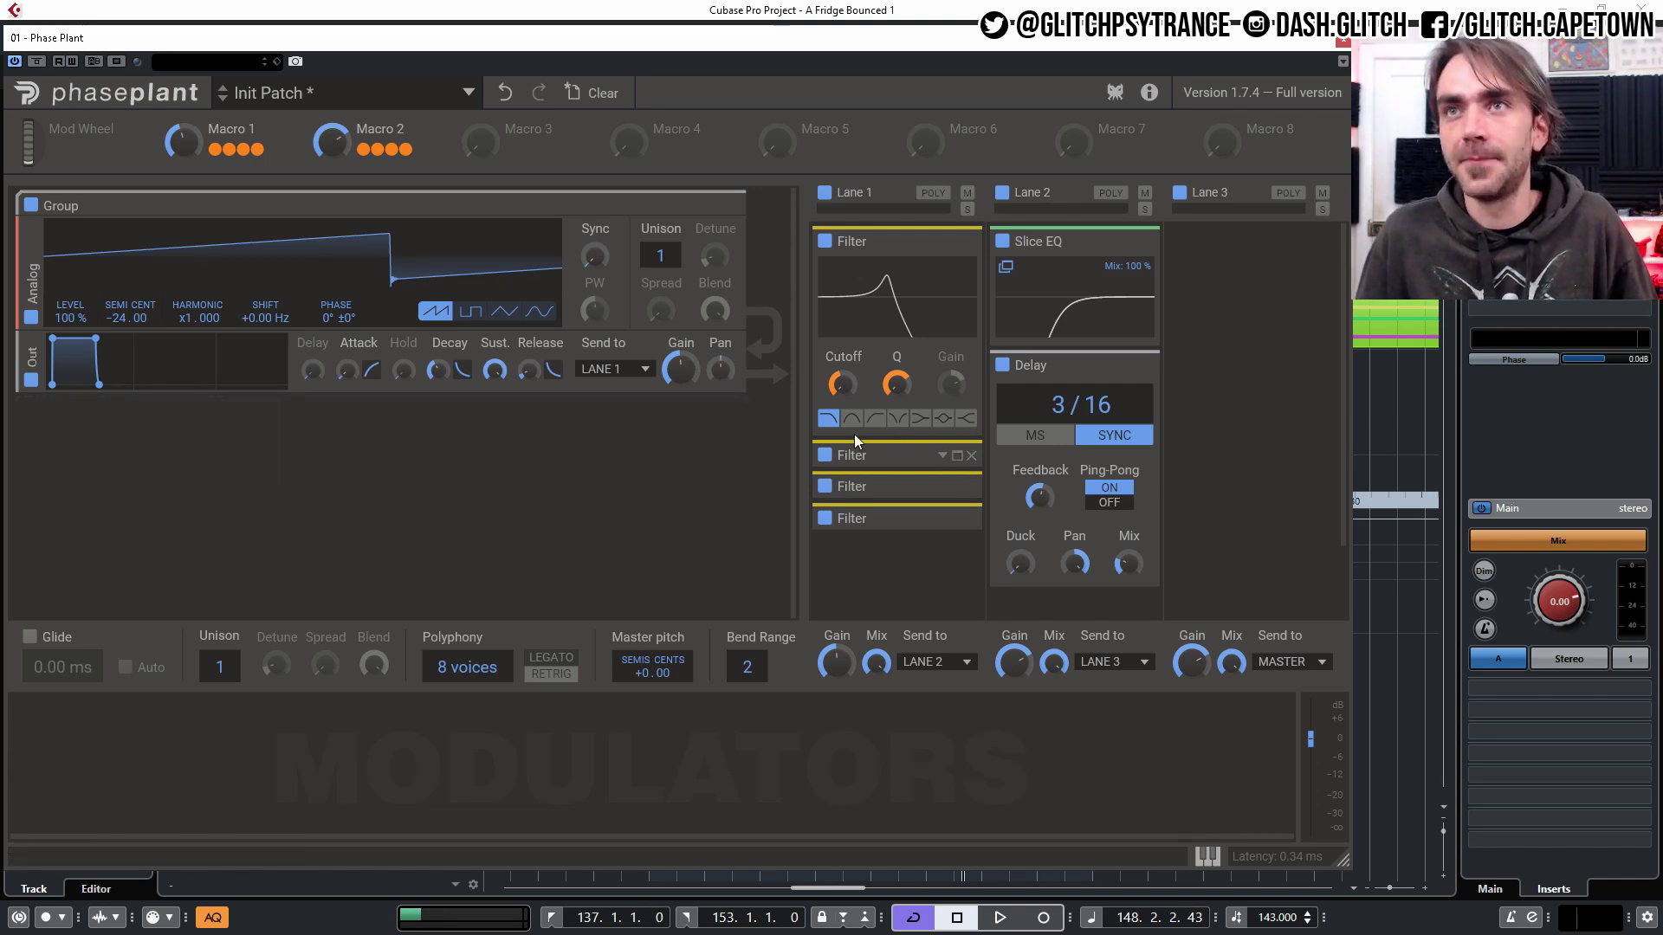
- Expand the second Lane 1 filter and switch the first two filters to high pass
left_click(958, 456)
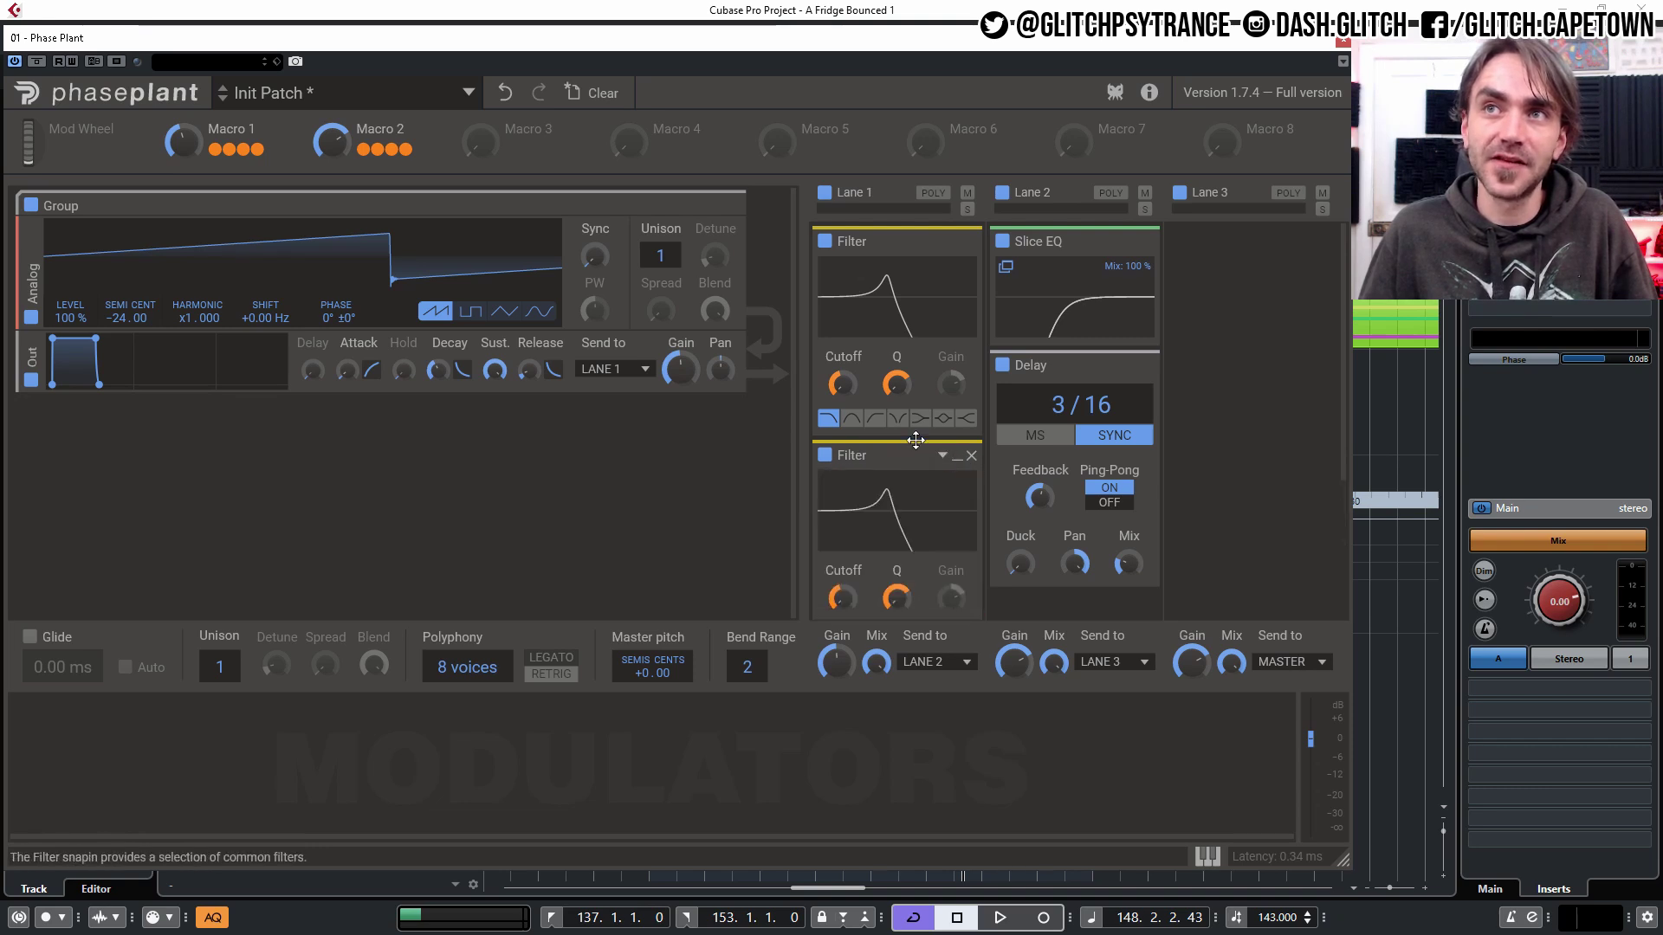
left_click(877, 421)
scroll(876, 420, "down", 3)
left_click(876, 472)
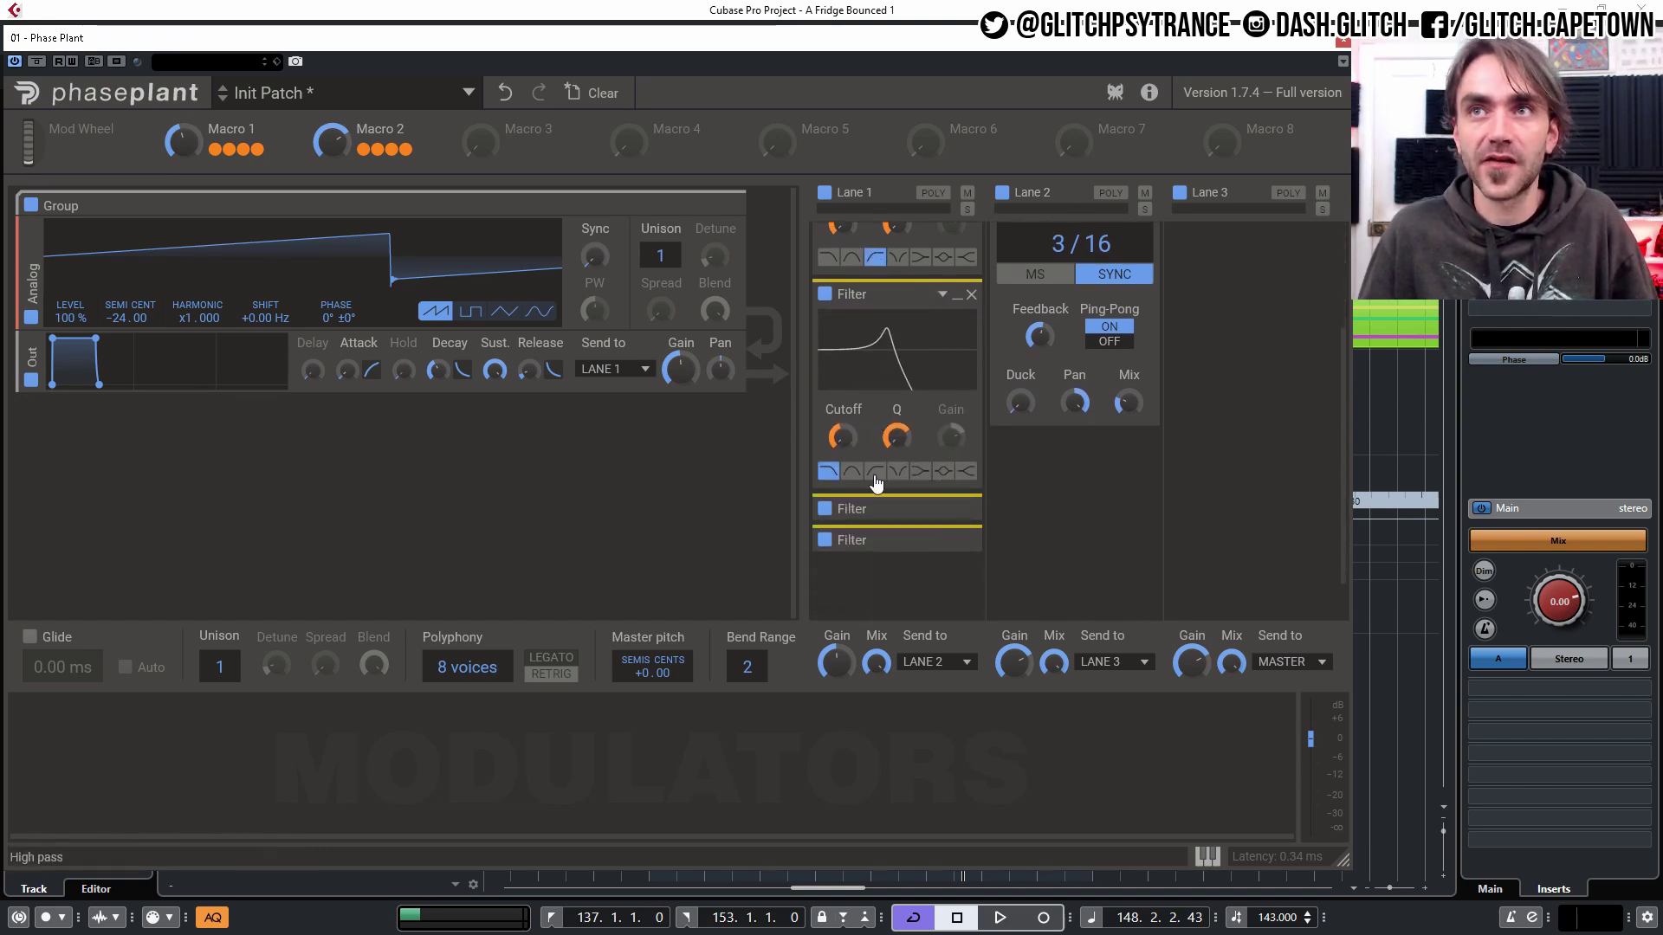
- Expand the third and fourth Lane 1 filters and switch both to band pass
left_click(957, 509)
scroll(879, 519, "down", 2)
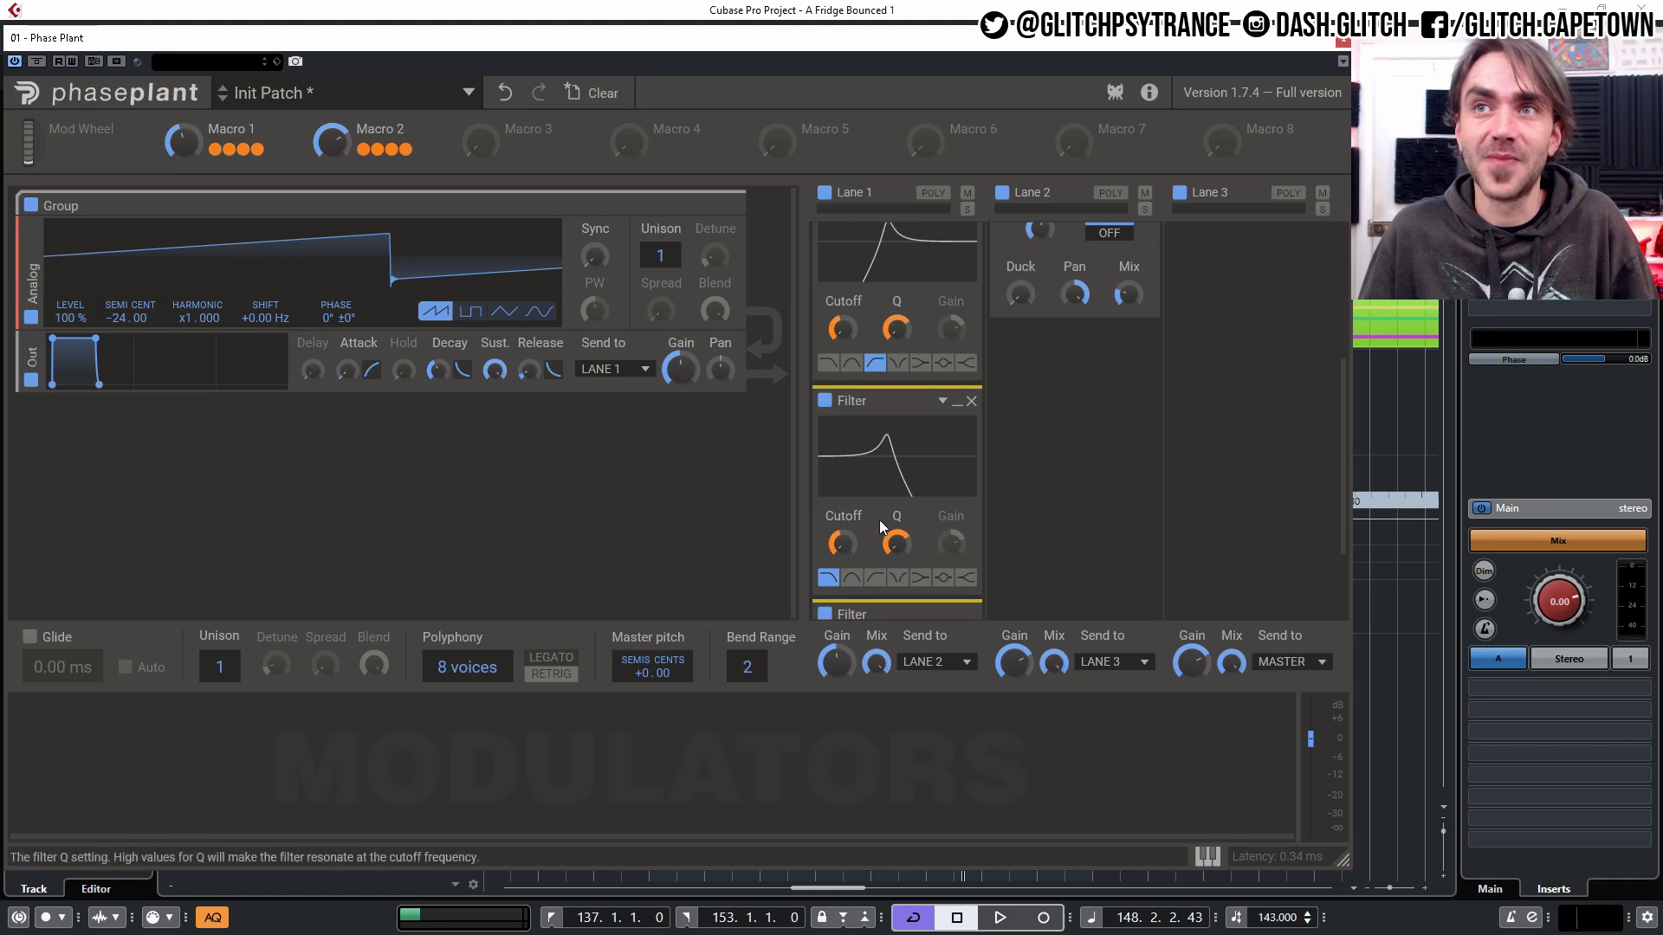
left_click(851, 569)
scroll(897, 541, "down", 1)
scroll(896, 542, "down", 1)
left_click(958, 508)
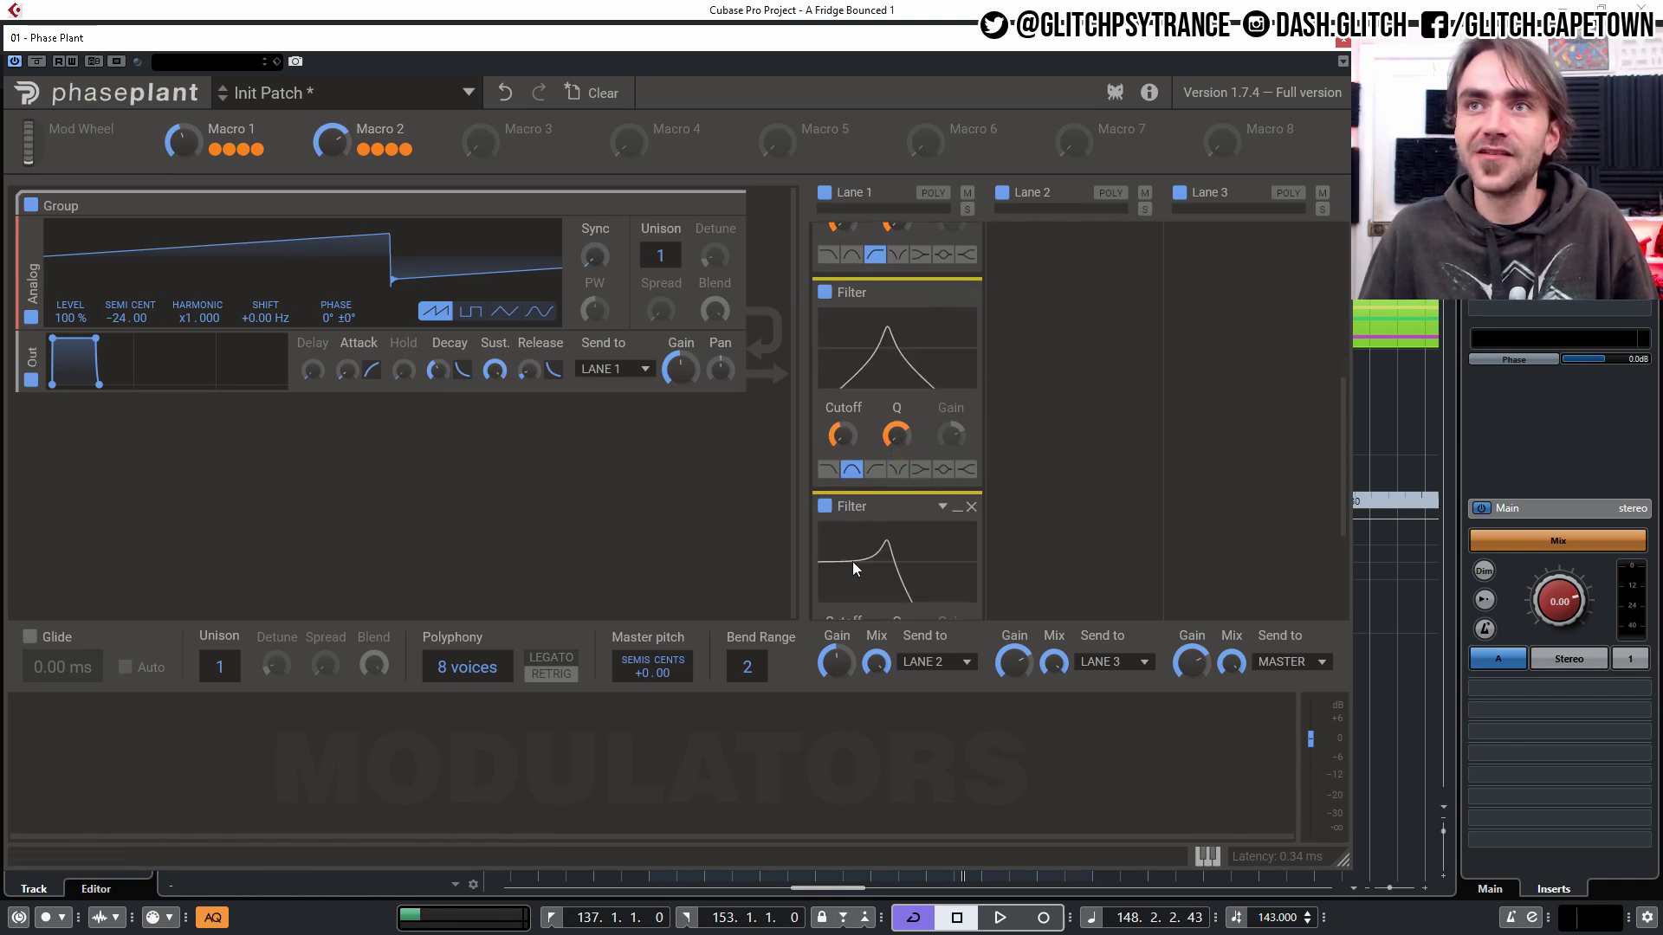
scroll(854, 554, "down", 1)
scroll(866, 585, "down", 1)
left_click(852, 522)
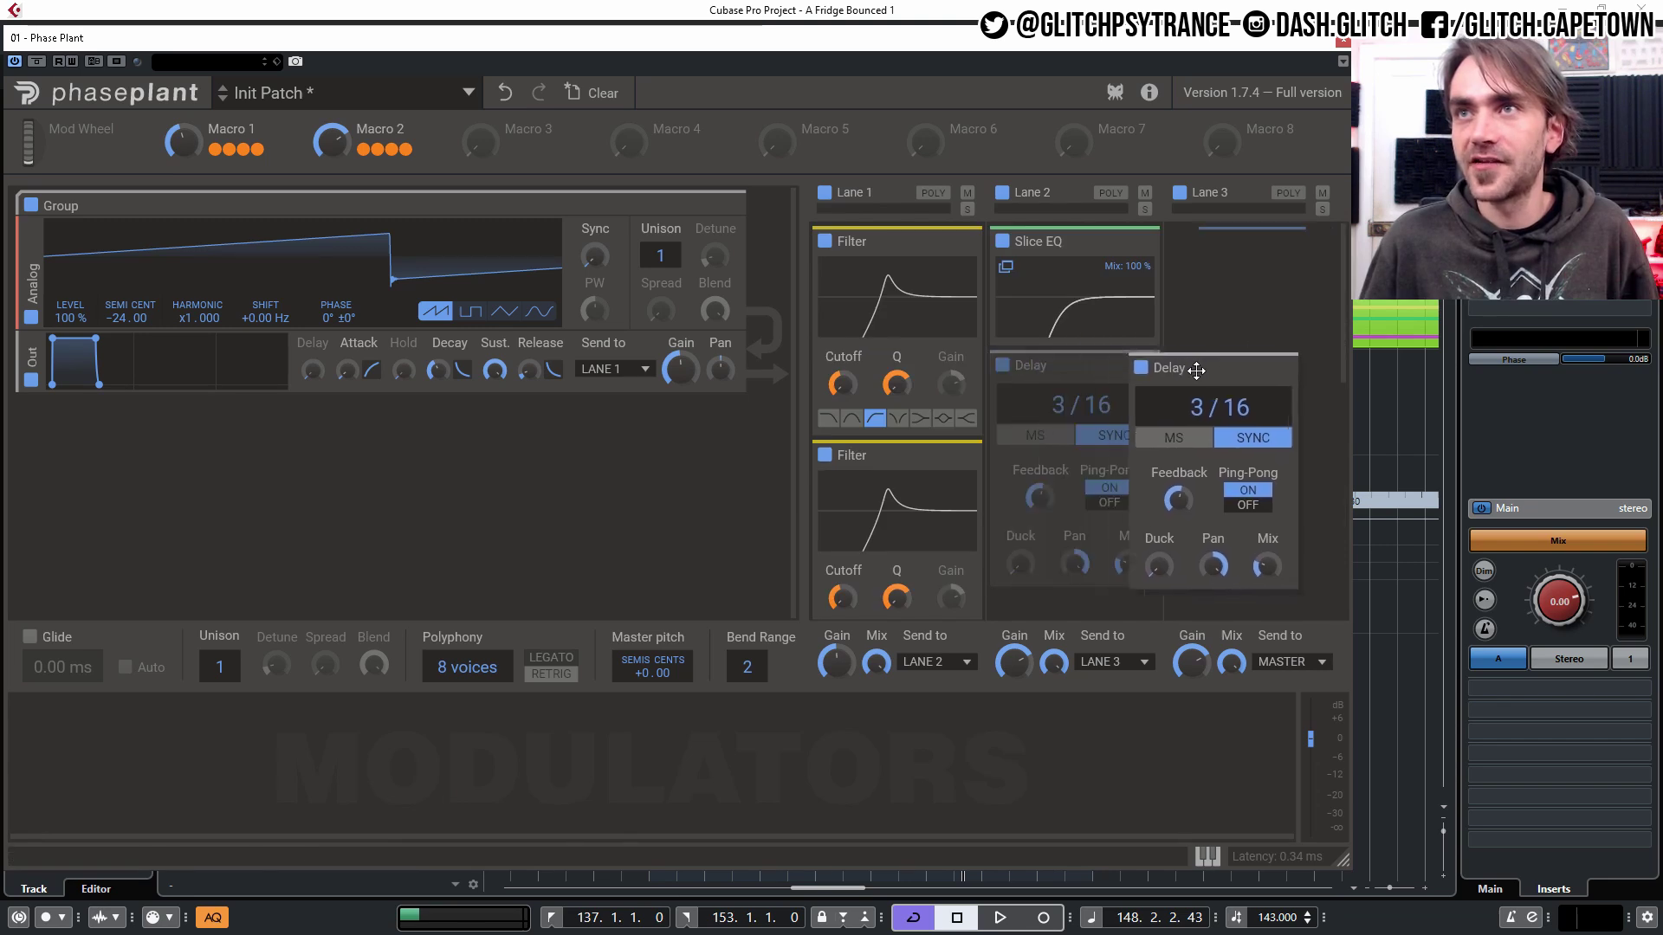
- Move the Slice EQ and Delay to Lane 3 and the two band pass filters to Lane 2
left_click_drag(1195, 367, 1052, 363)
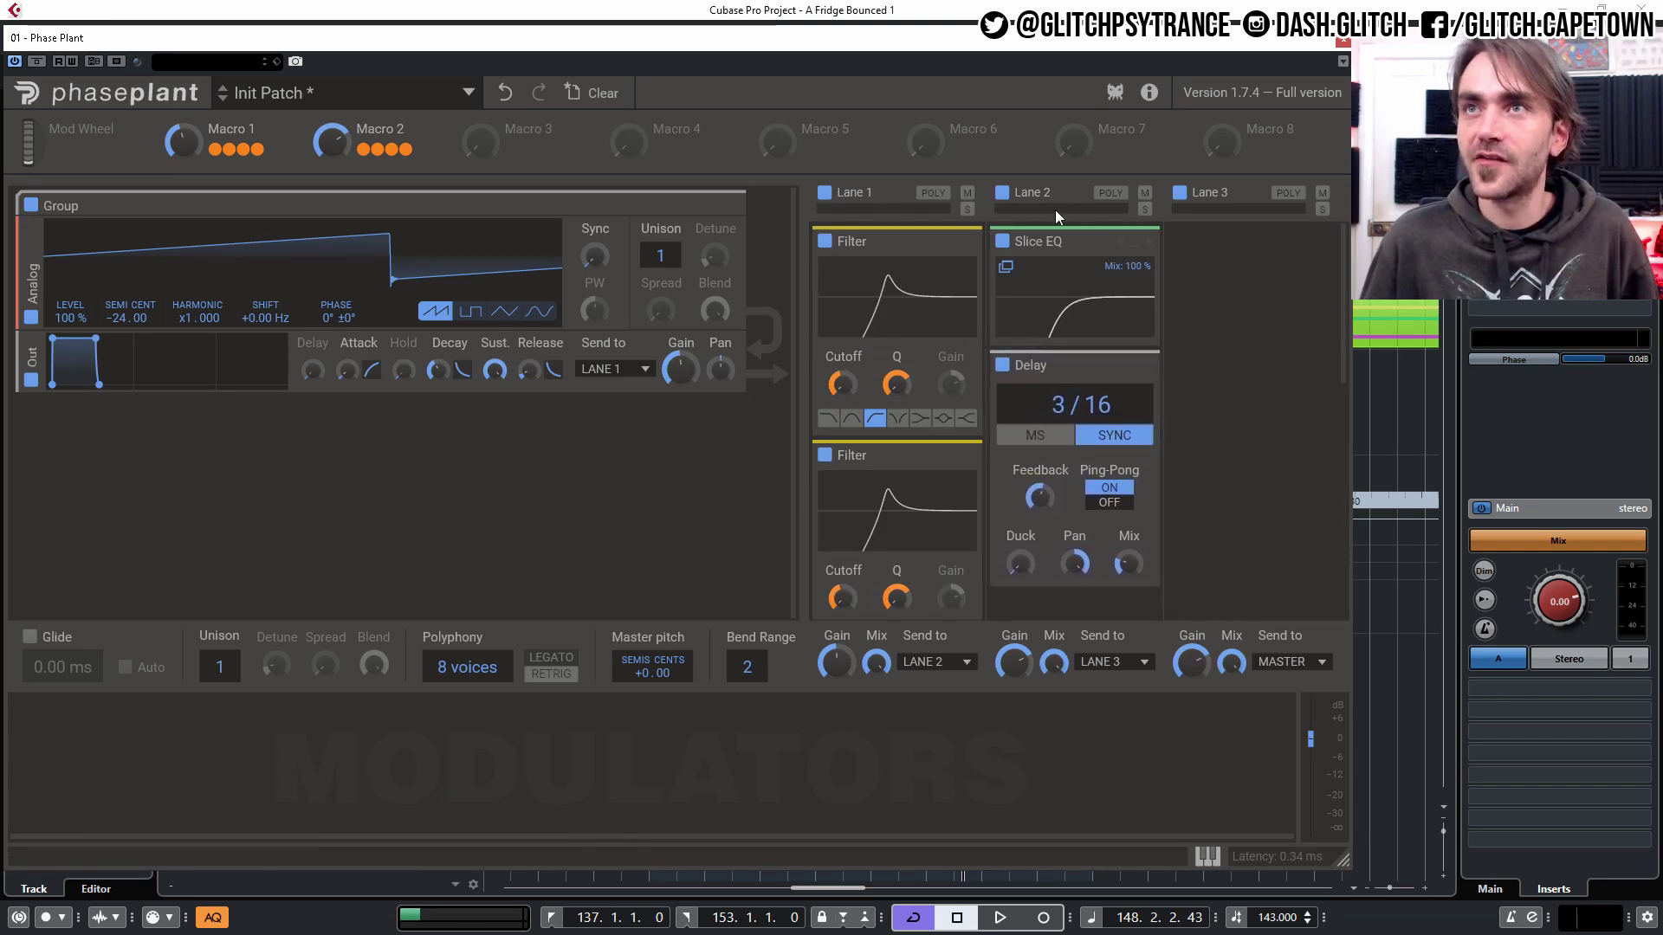
left_click_drag(1039, 235, 1212, 239)
left_click_drag(1039, 245, 1195, 381)
left_click_drag(856, 403, 1008, 520)
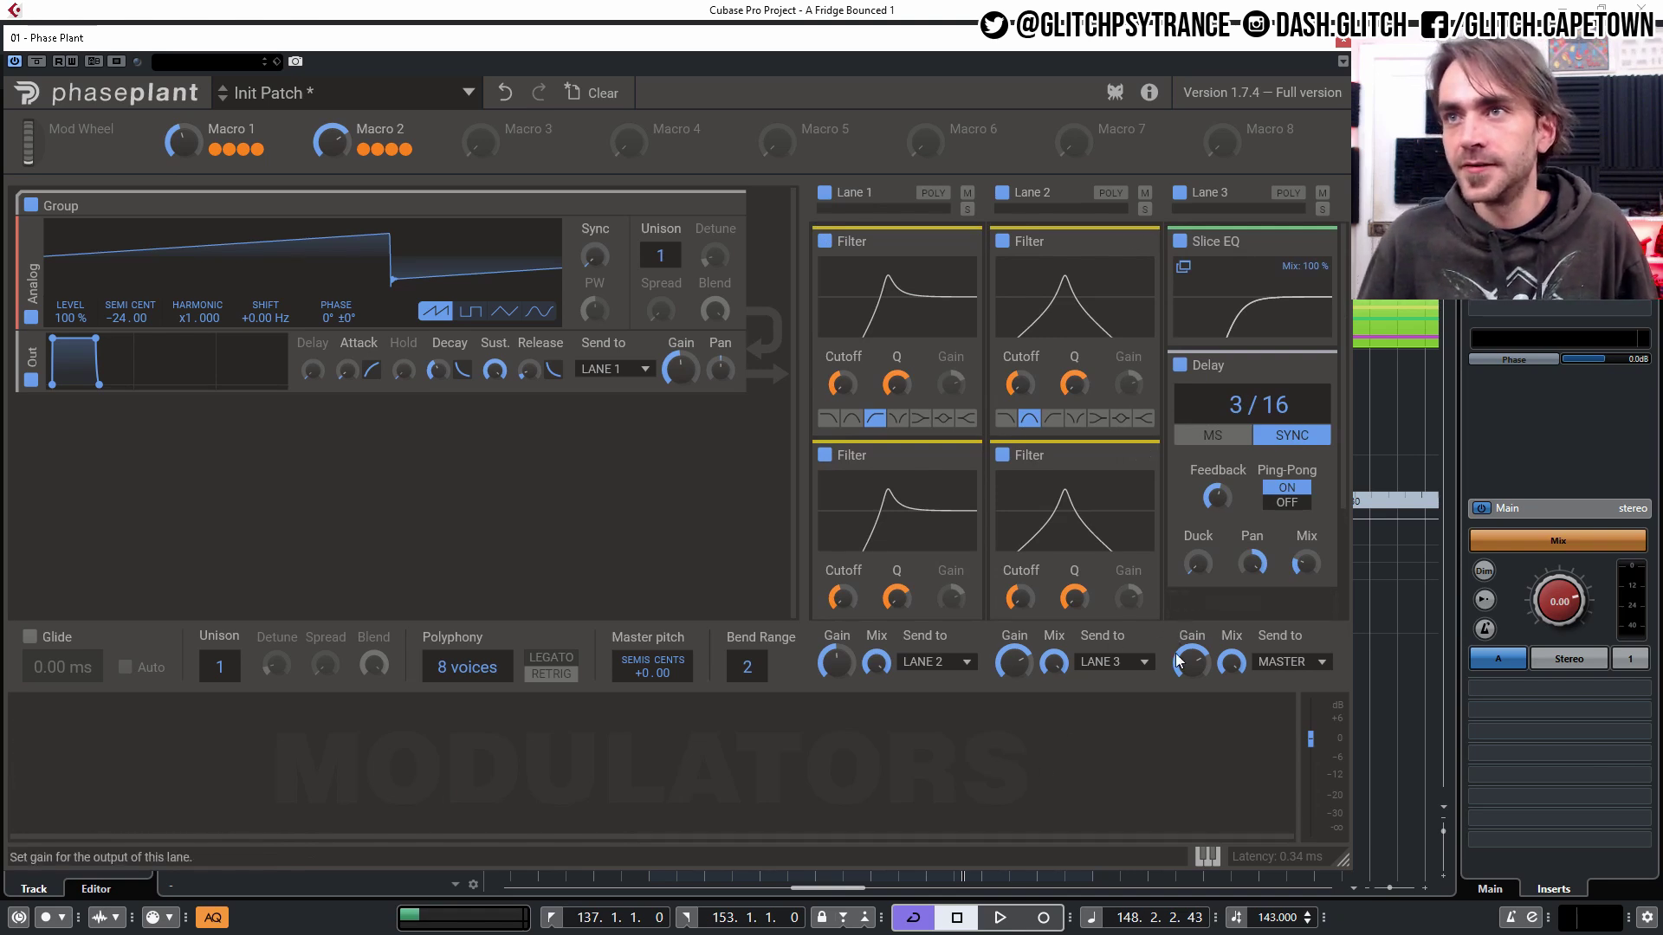
- Play the loop and sweep Macro 1 to audition the filters spread across both lanes
key("space")
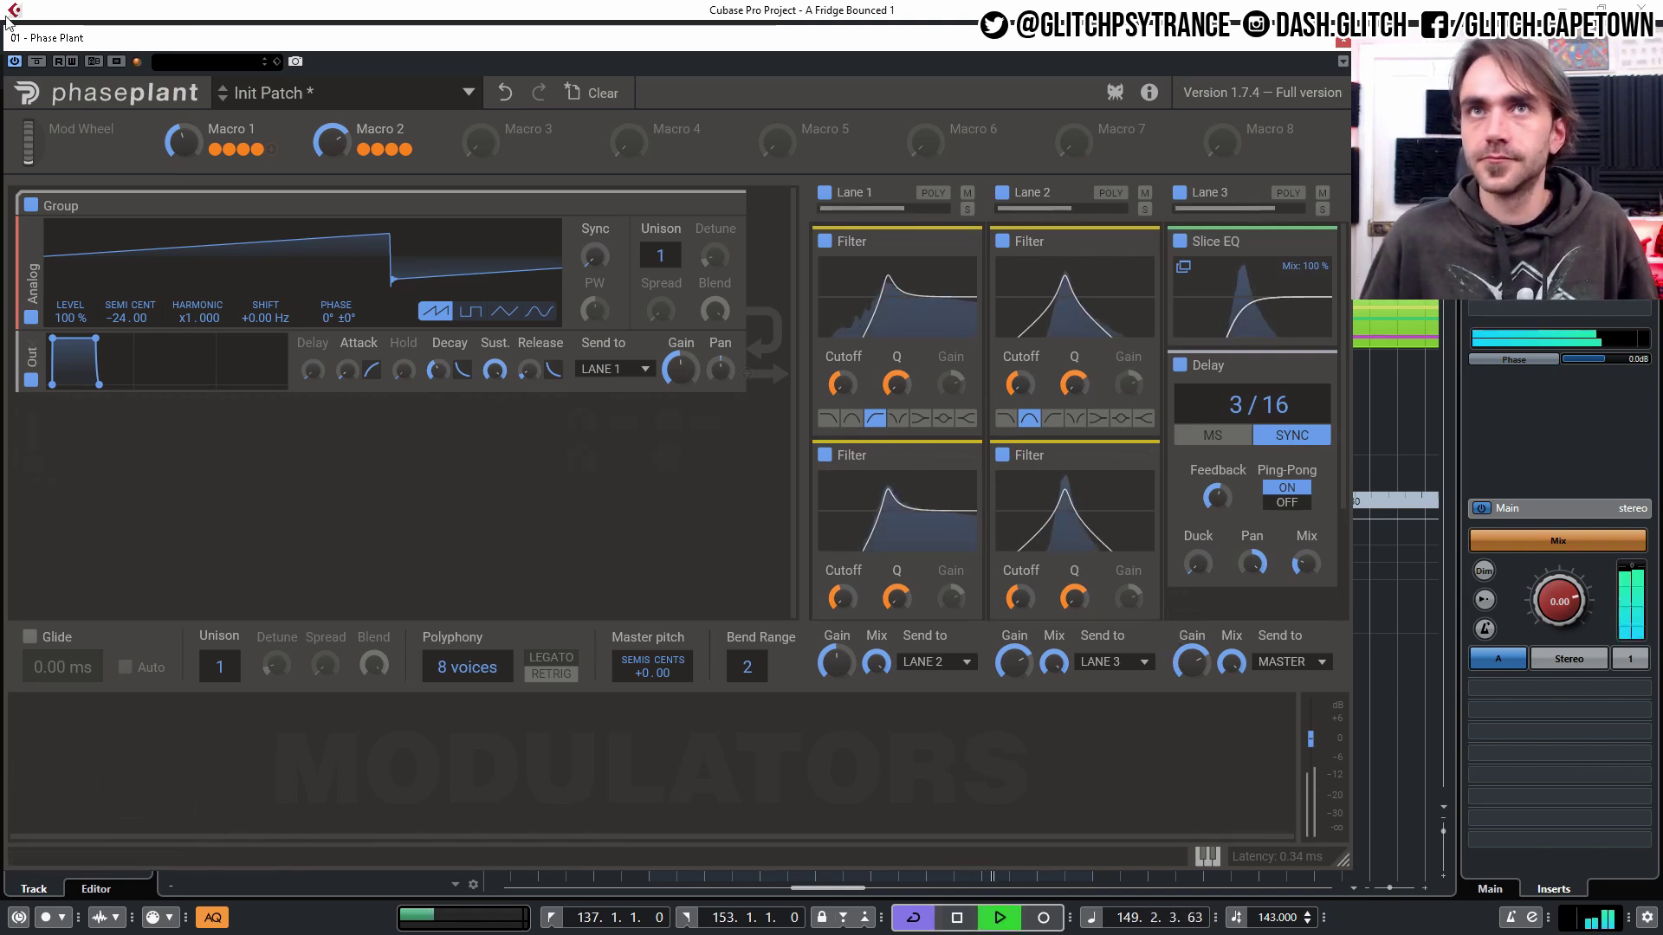
mouse_move(183, 150)
left_mouse_down()
mouse_move(184, 108)
mouse_move(184, 149)
left_mouse_up()
key("space")
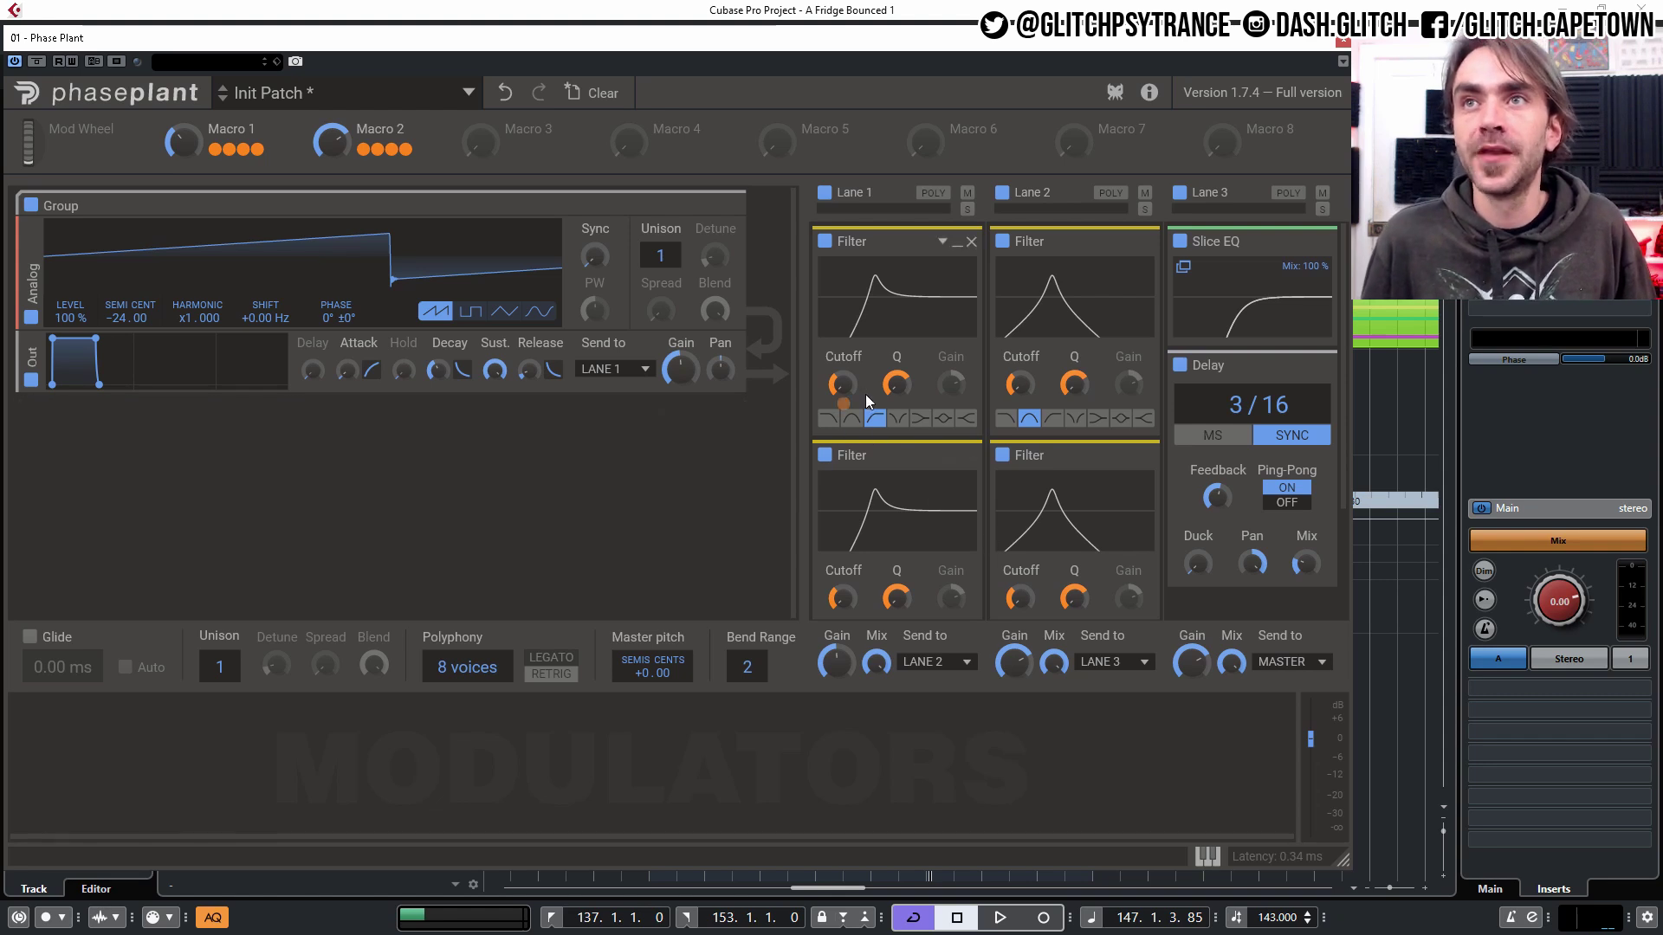
- Raise the cutoffs of the second Lane 1 filter and both Lane 2 filters, with the first Lane 2 filter at about 40 Hz
left_click_drag(840, 597, 840, 592)
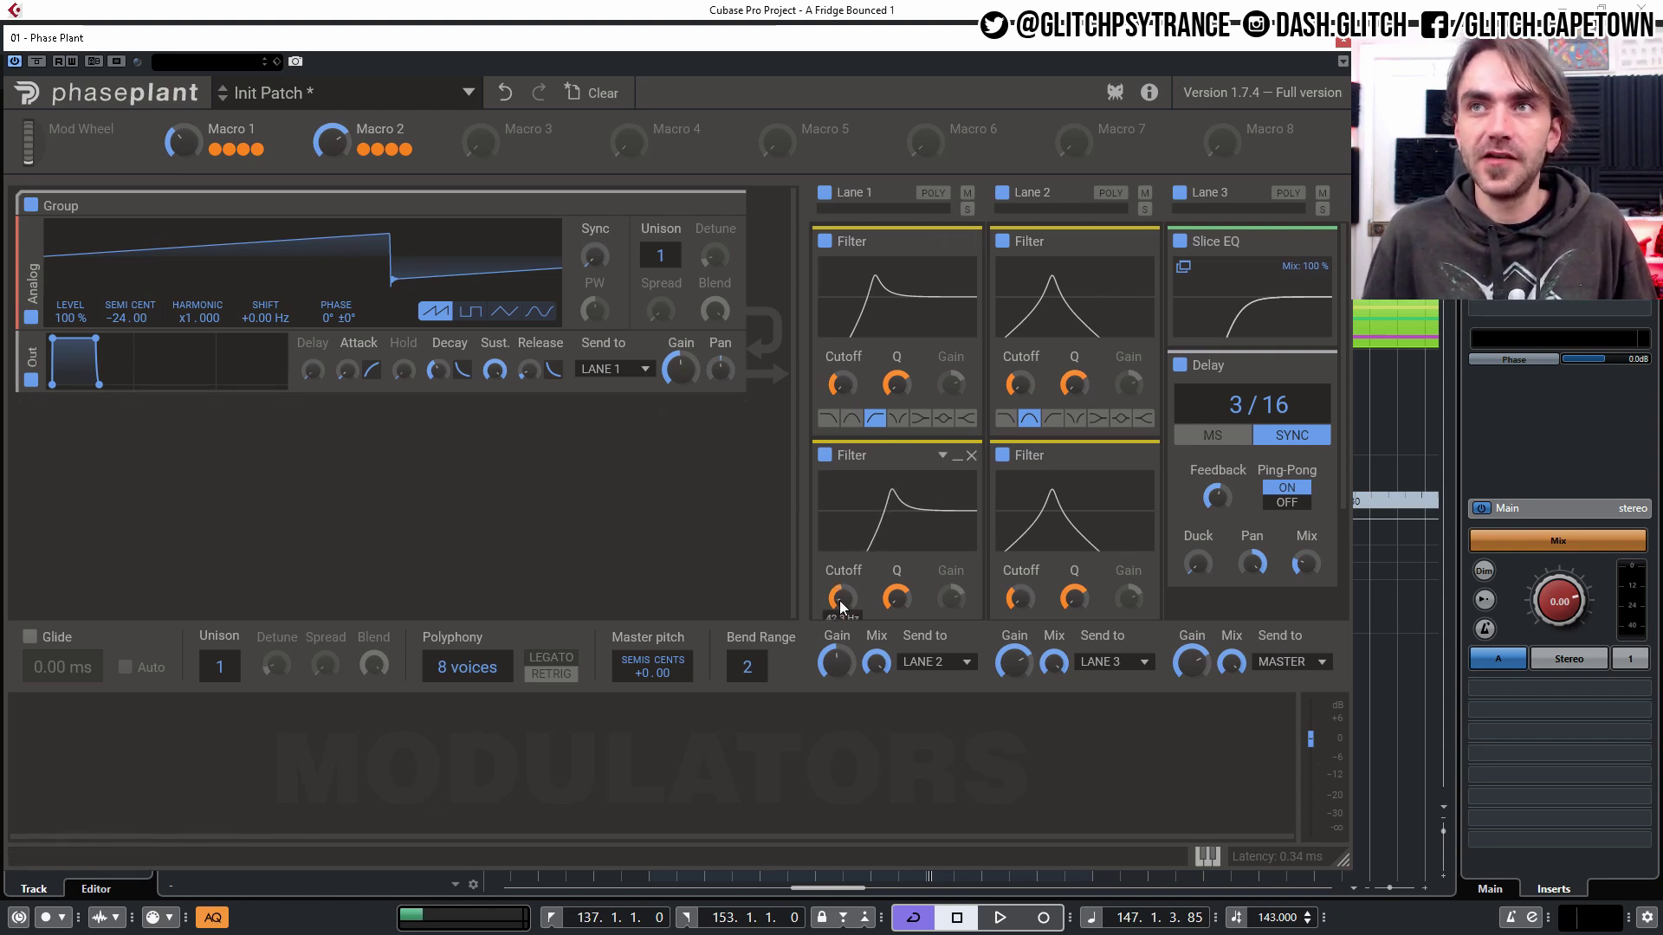
left_click_drag(1020, 383, 1020, 368)
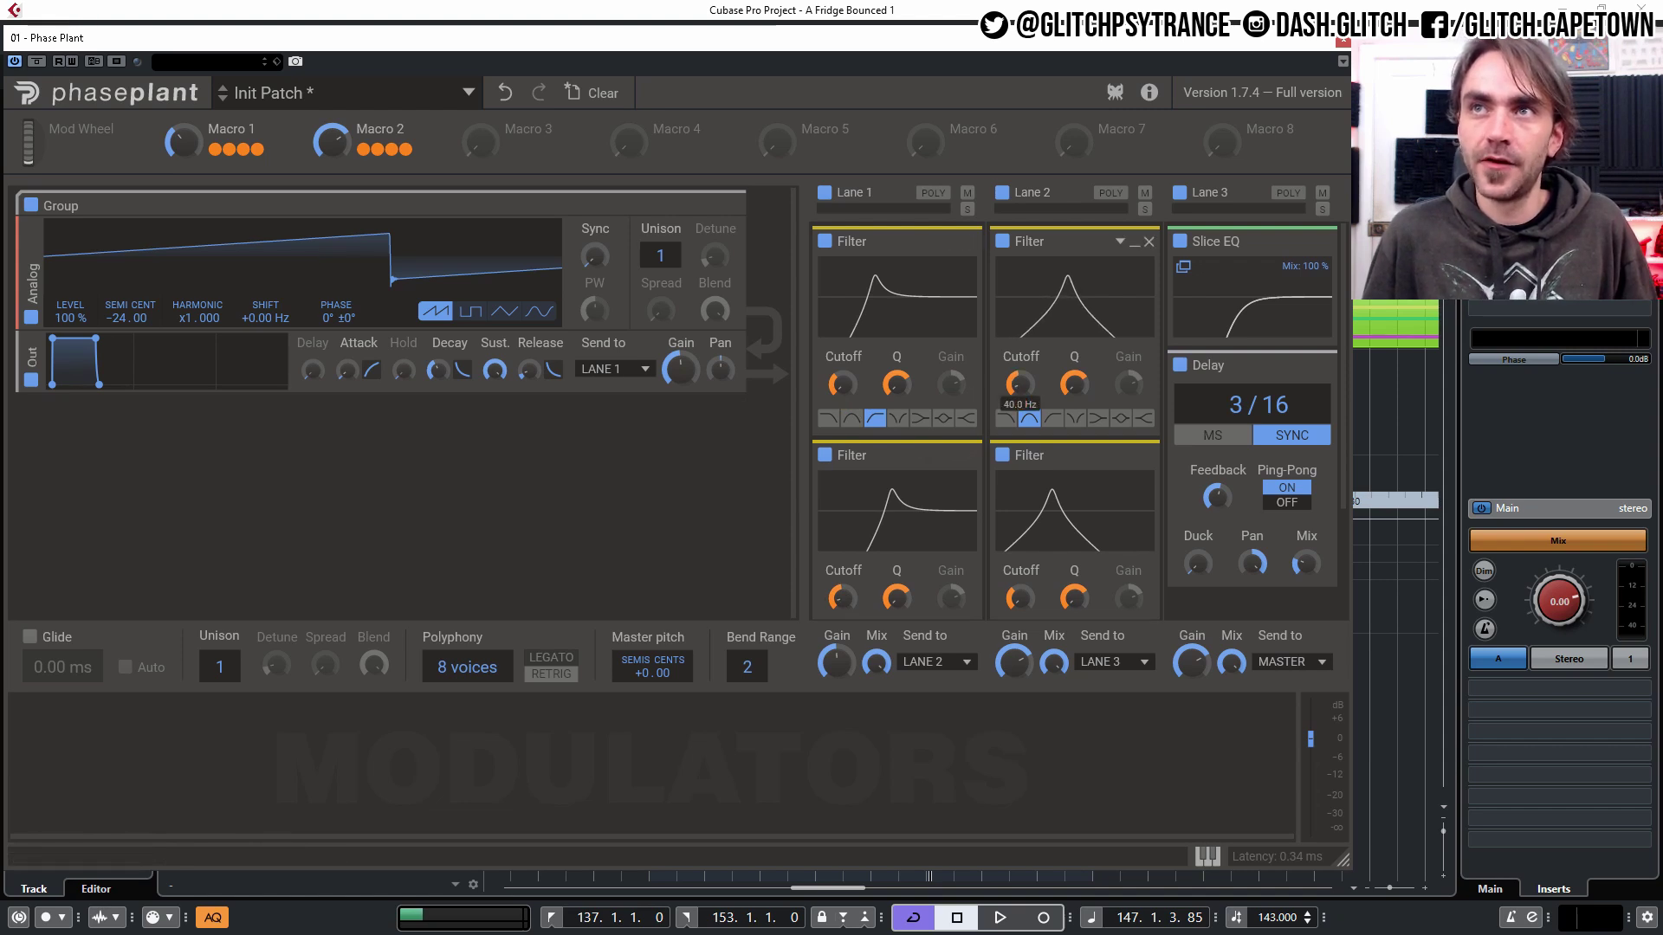
left_click_drag(1019, 598, 1020, 580)
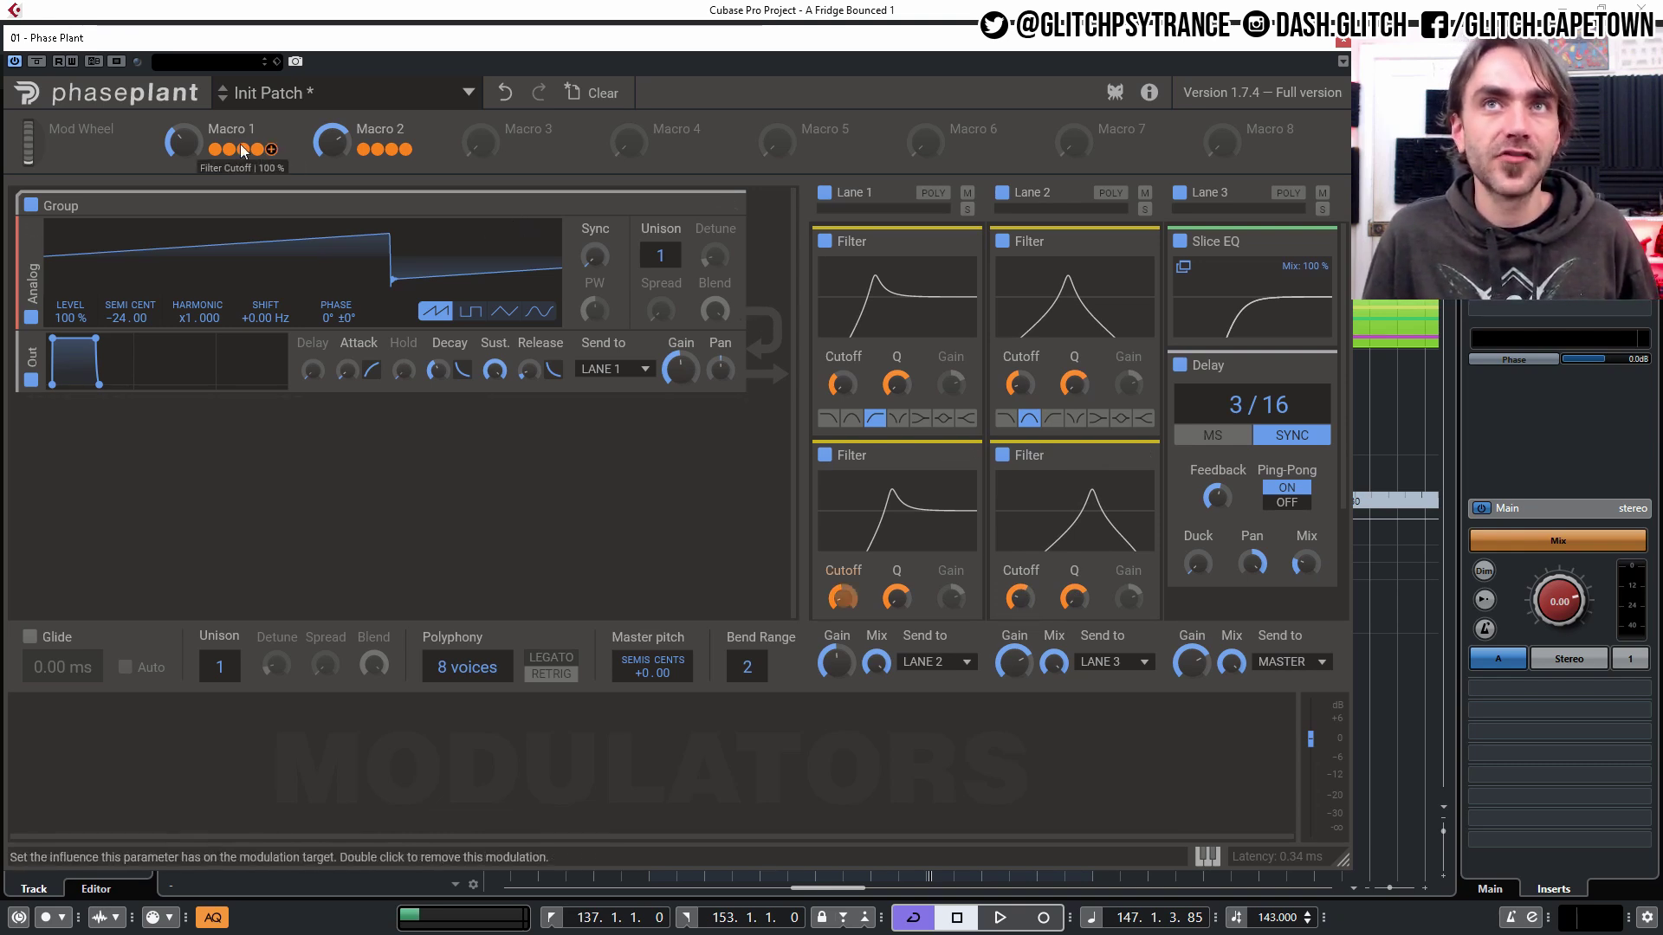
- Reduce Macro 1's influence on the second Lane 1 and both Lane 2 filter cutoffs, with the first Lane 2 filter at about 76 %
left_click_drag(227, 151, 242, 192)
left_click_drag(1020, 391, 1019, 392)
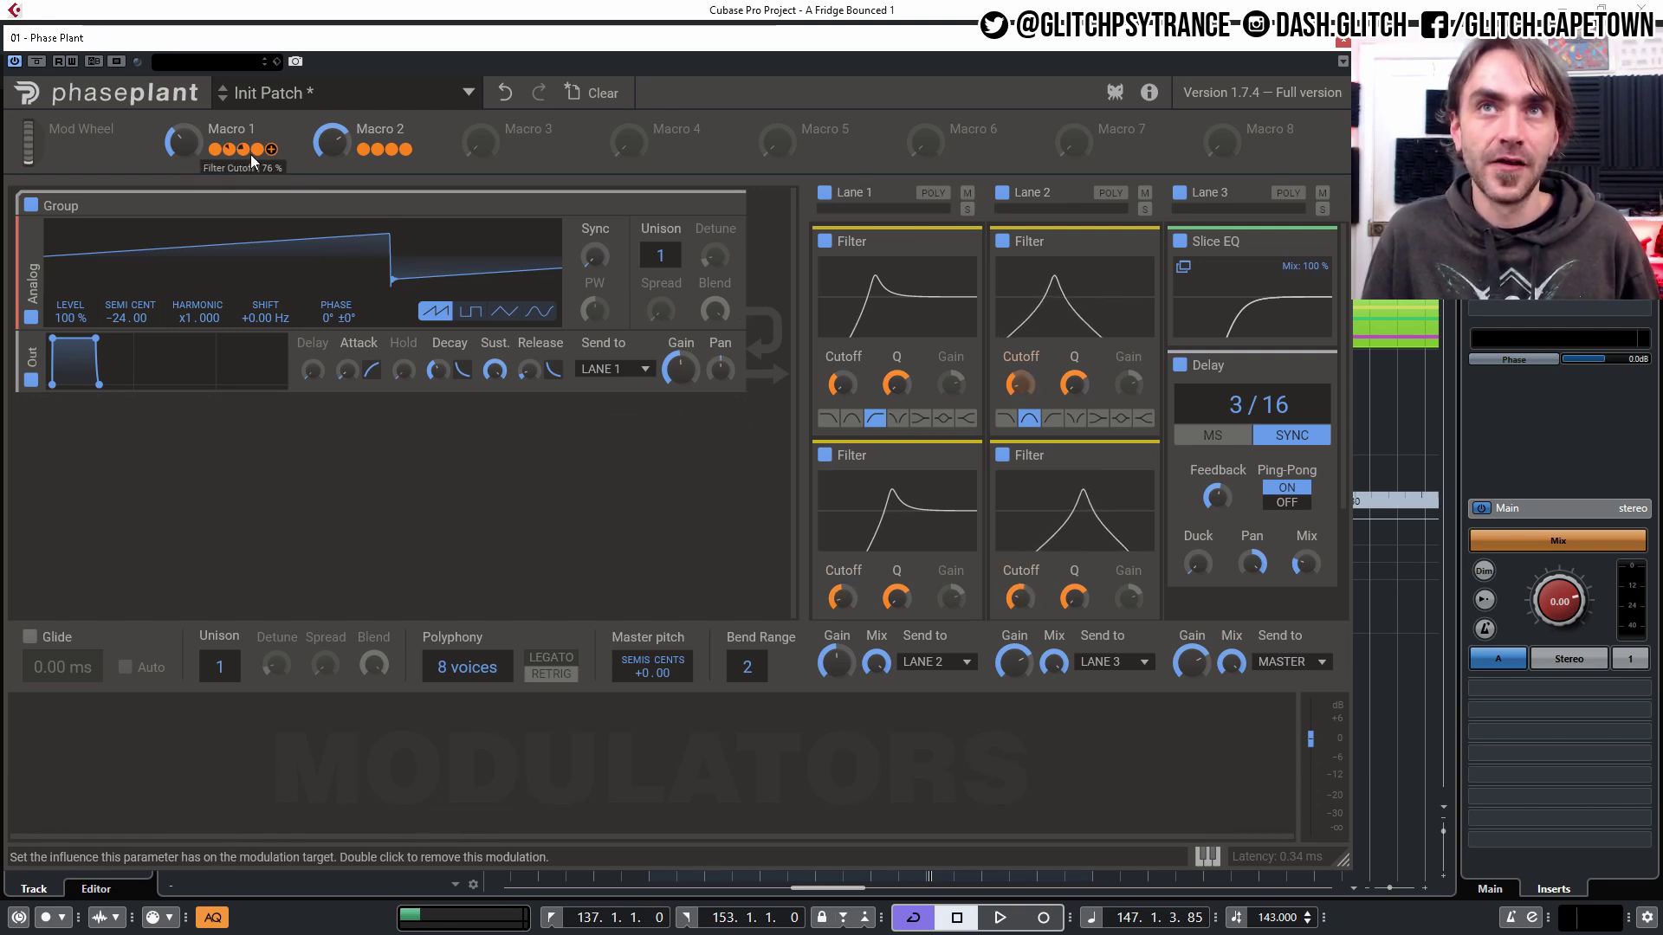
left_click_drag(256, 149, 256, 153)
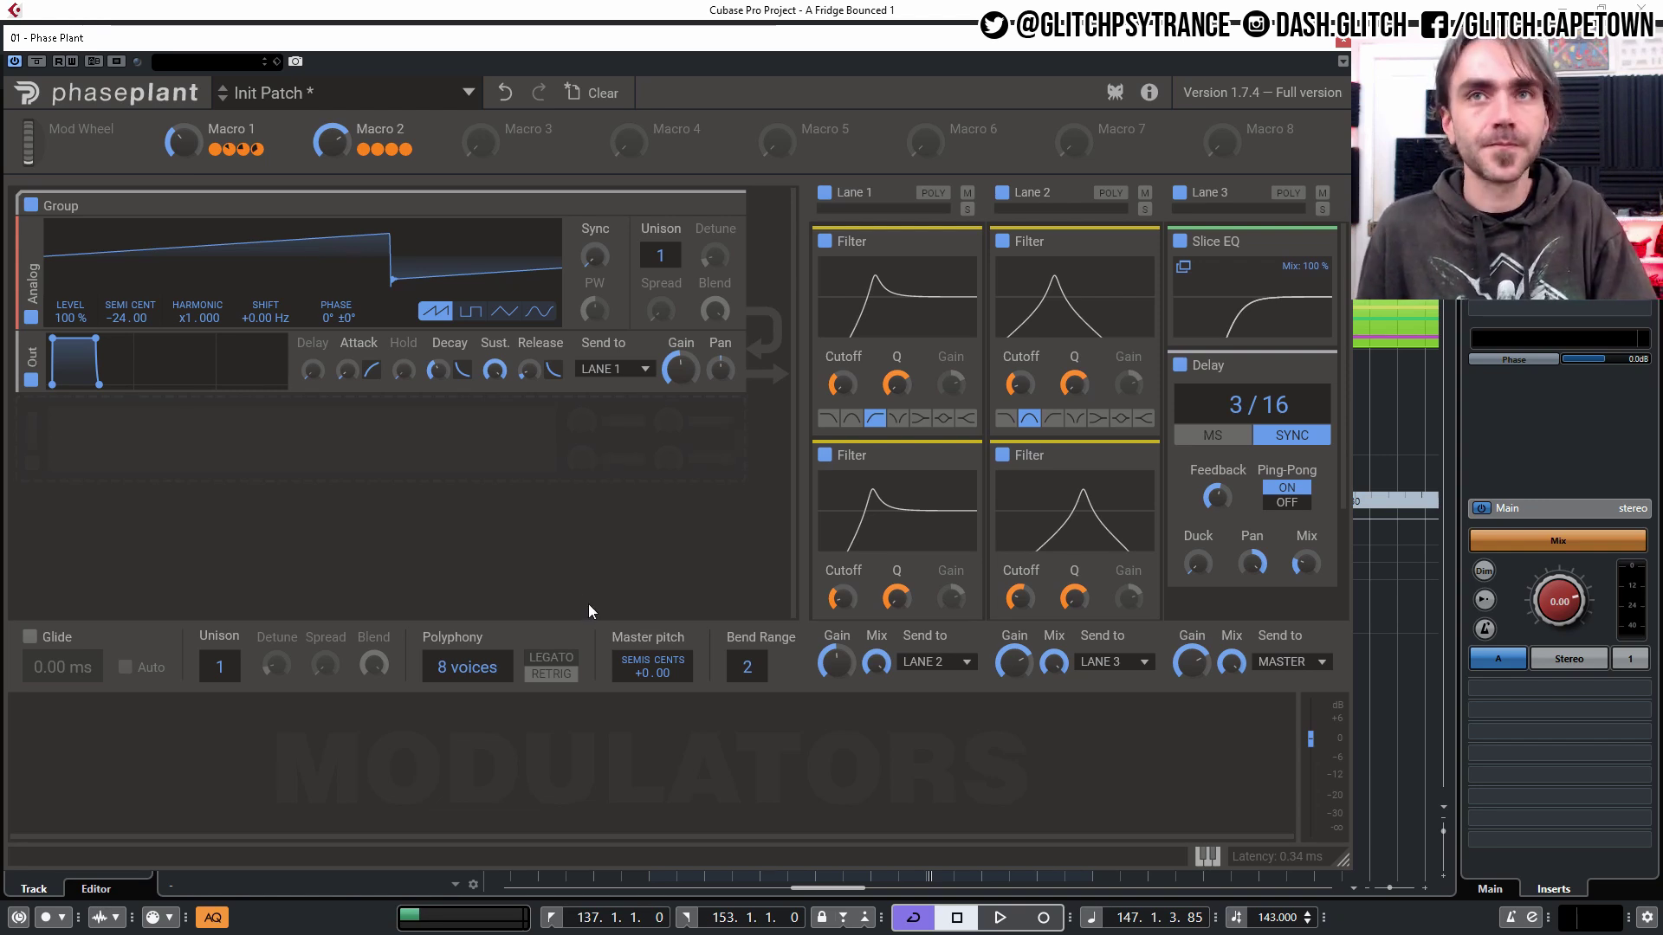
- Play the loop and sweep Macro 1 to audition the reduced cutoff modulation amounts
key("space")
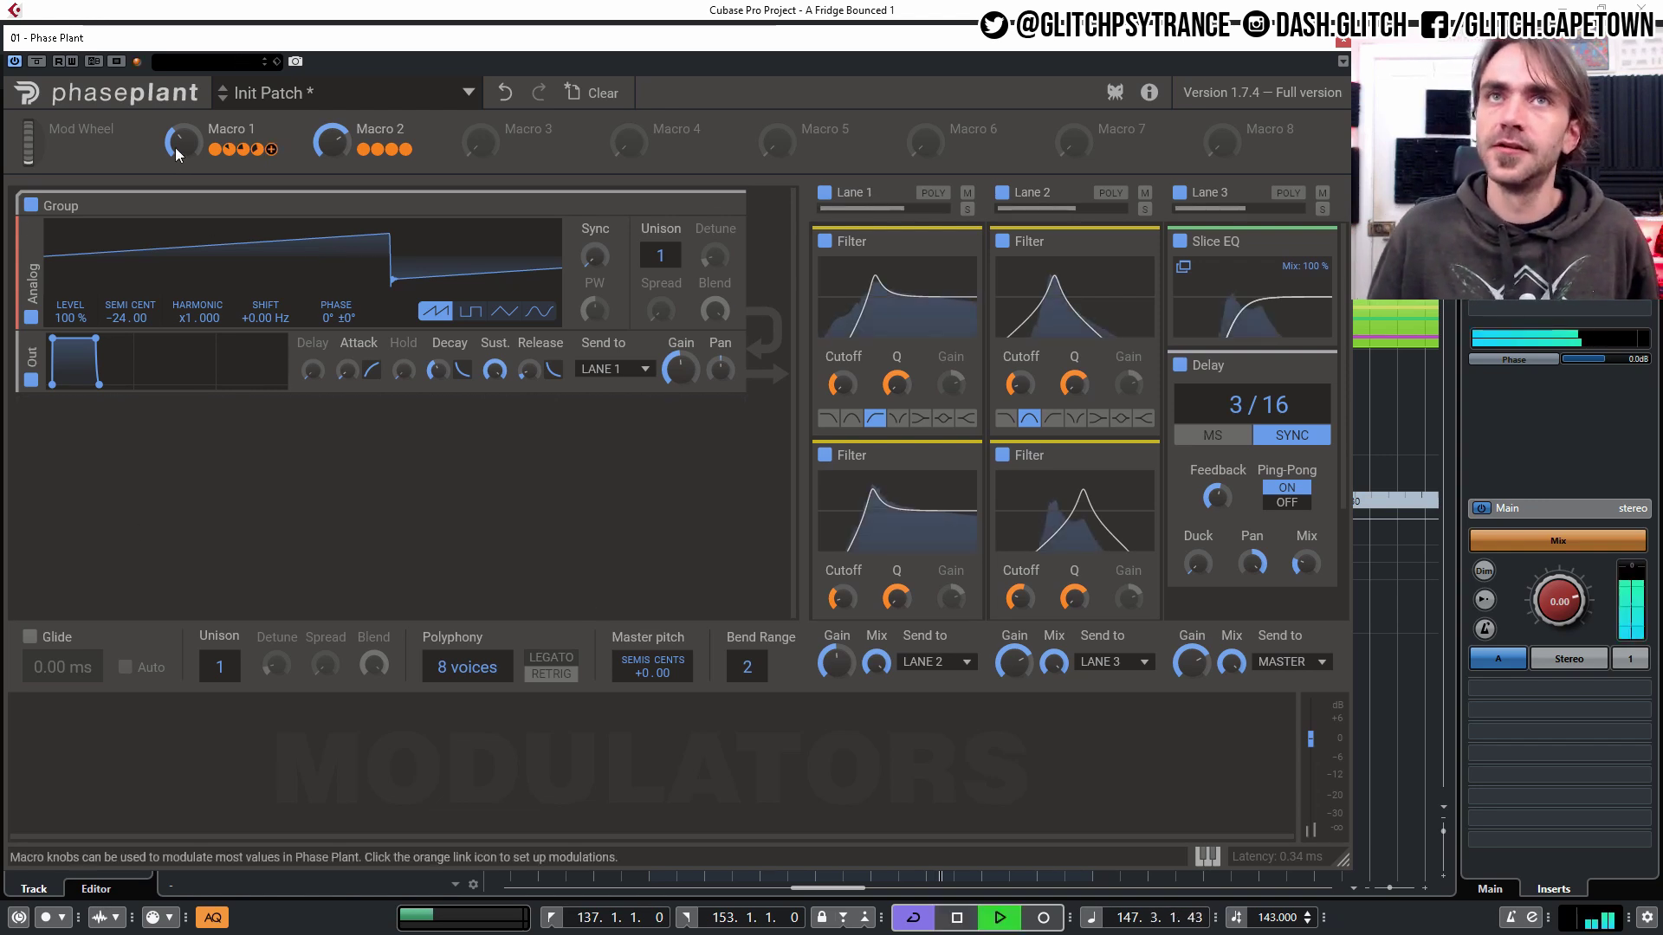
mouse_move(183, 142)
left_mouse_down()
mouse_move(183, 120)
mouse_move(182, 161)
mouse_move(183, 143)
left_mouse_up()
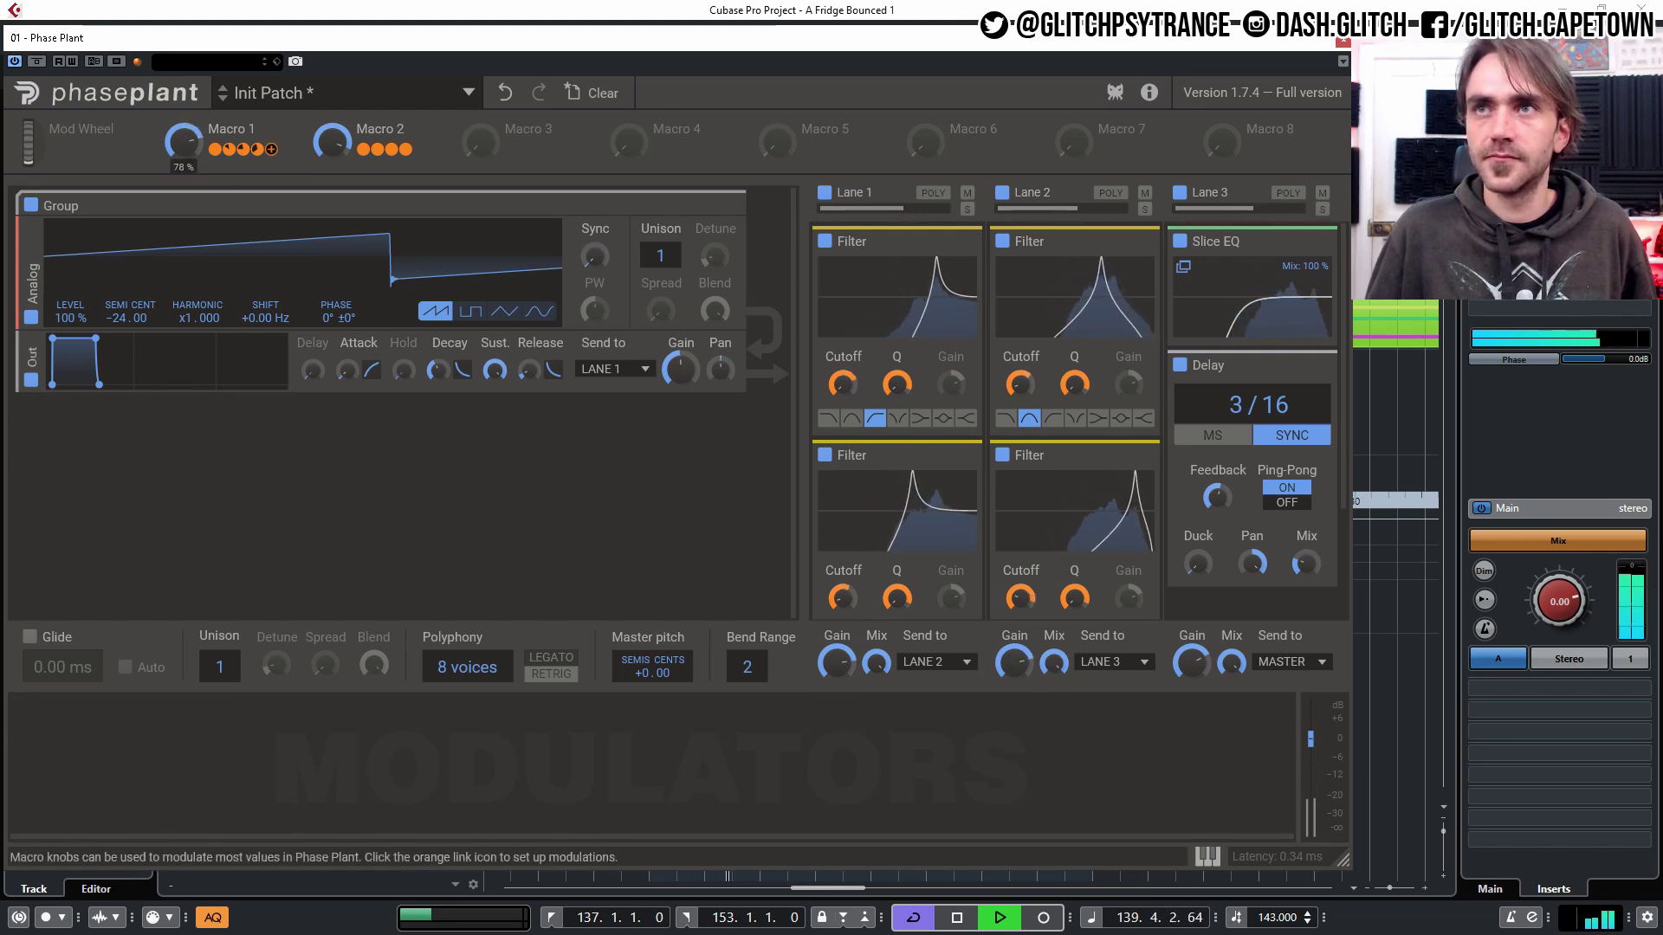
mouse_move(183, 144)
left_mouse_down()
mouse_move(183, 127)
mouse_move(183, 143)
left_mouse_up()
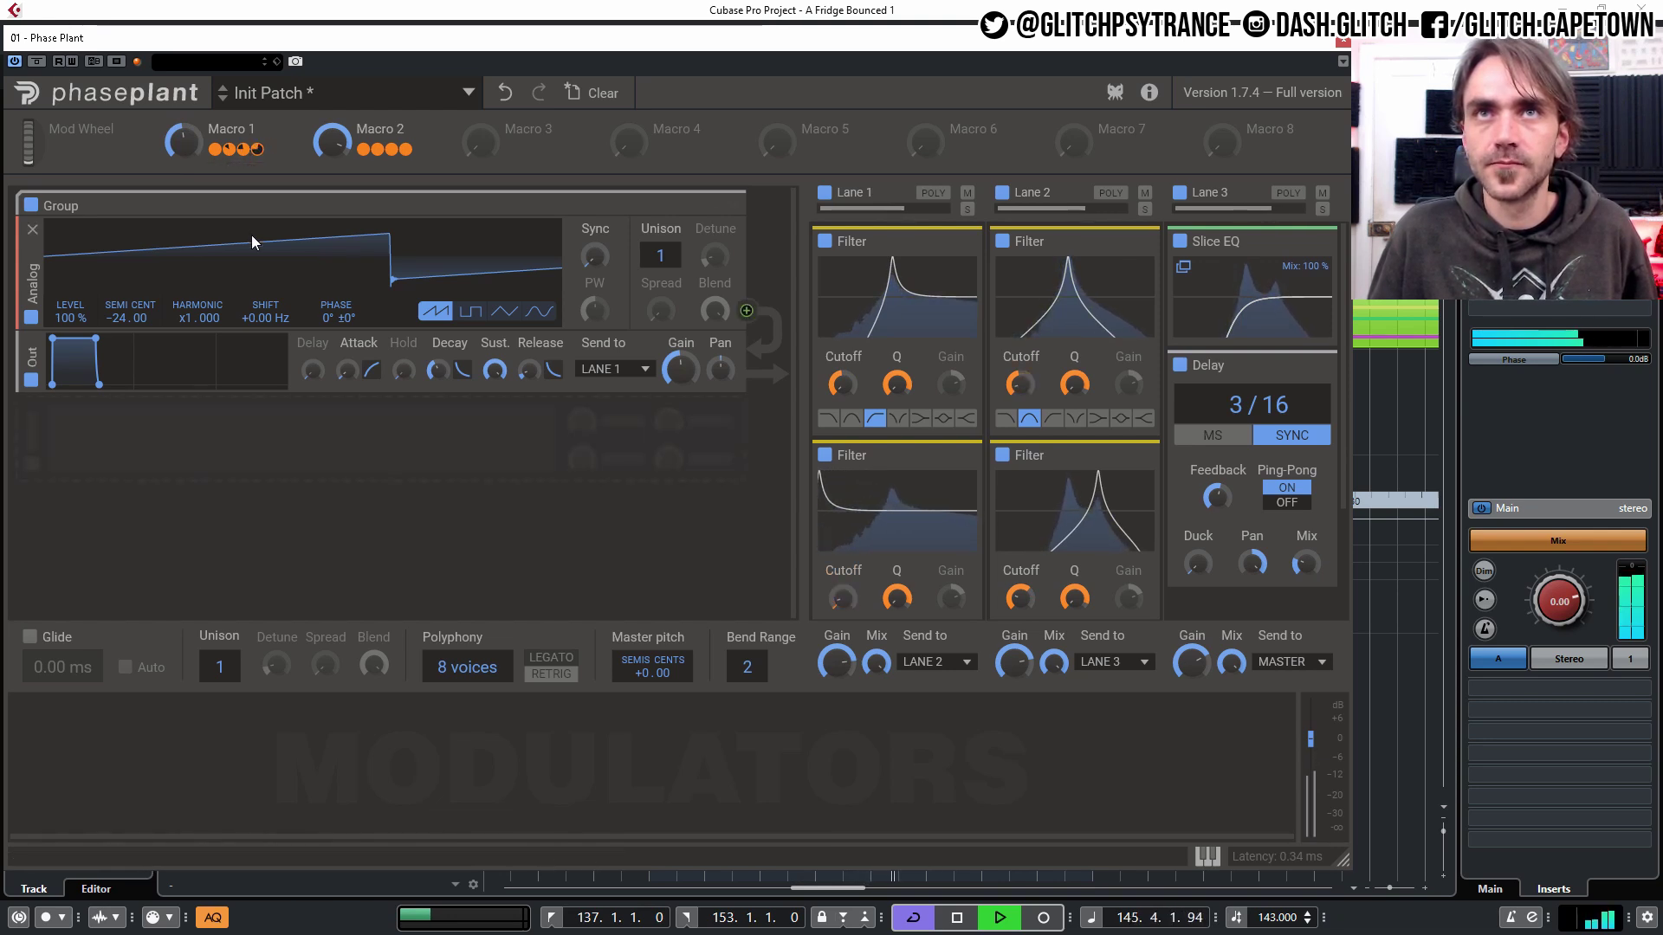
- Lower Macro 1's influence on the first Lane 2 filter cutoff and raise the cutoffs of both Lane 2 filters during playback
left_click_drag(245, 150, 244, 208)
mouse_move(186, 139)
left_mouse_down()
mouse_move(186, 83)
mouse_move(186, 114)
left_mouse_up()
left_click_drag(1020, 383, 1020, 272)
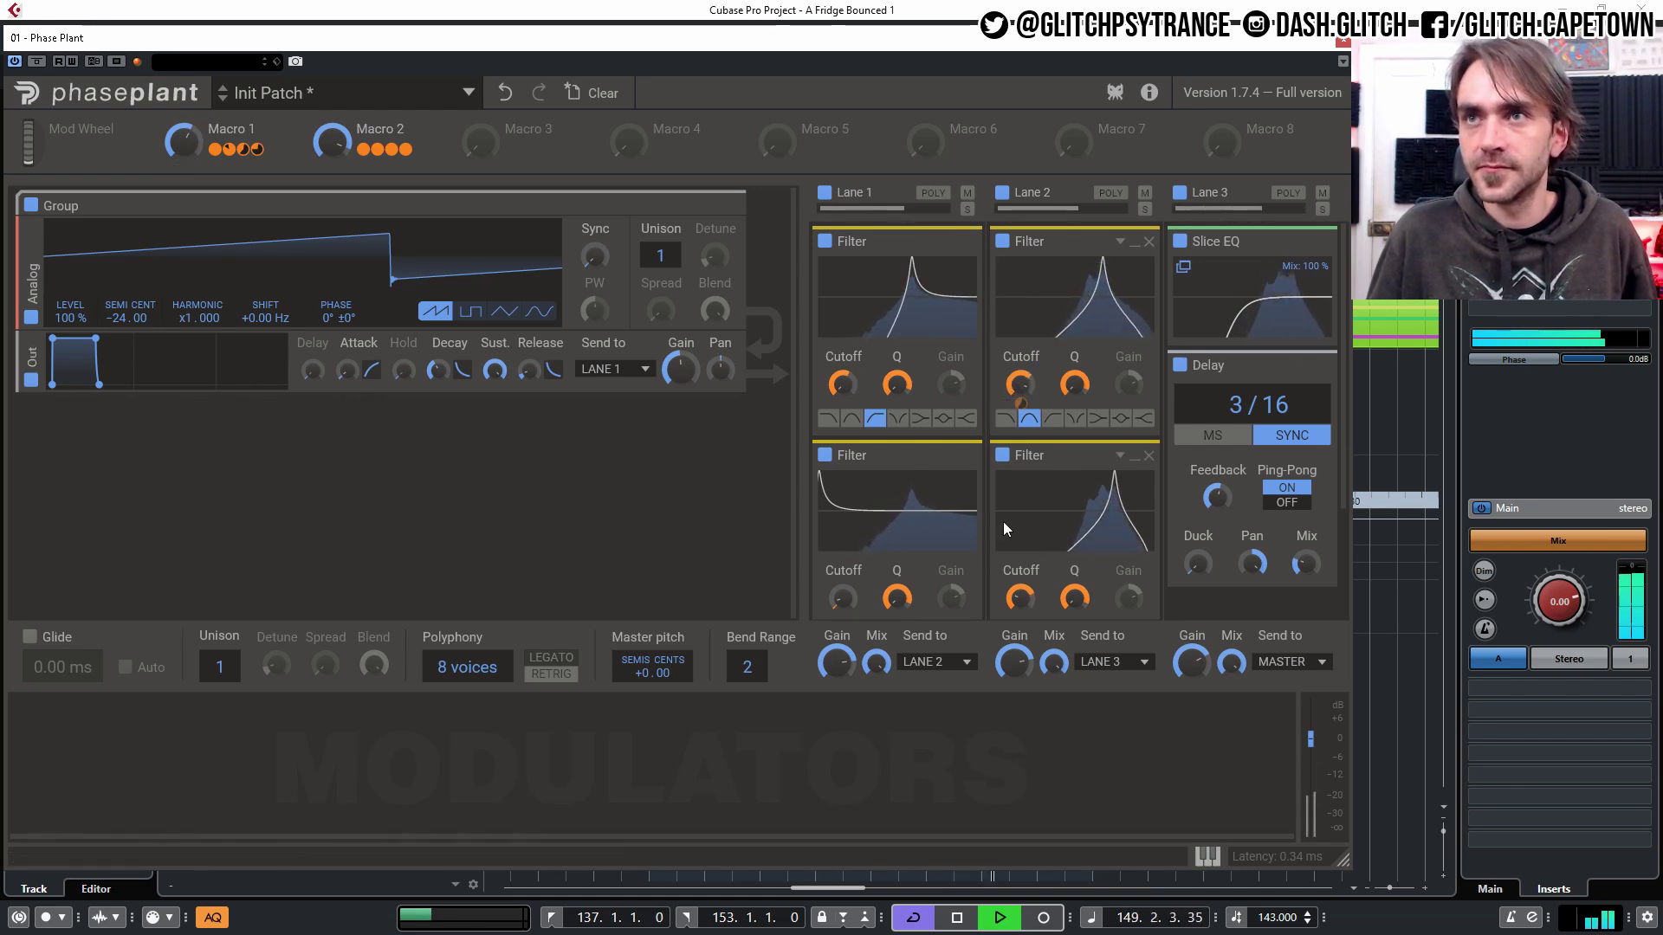
left_click_drag(1021, 599, 1021, 571)
- Fine-tune the first Lane 2 filter's cutoff while sweeping Macro 1, and stop playback
mouse_move(183, 141)
left_mouse_down()
mouse_move(182, 161)
mouse_move(183, 147)
left_mouse_up()
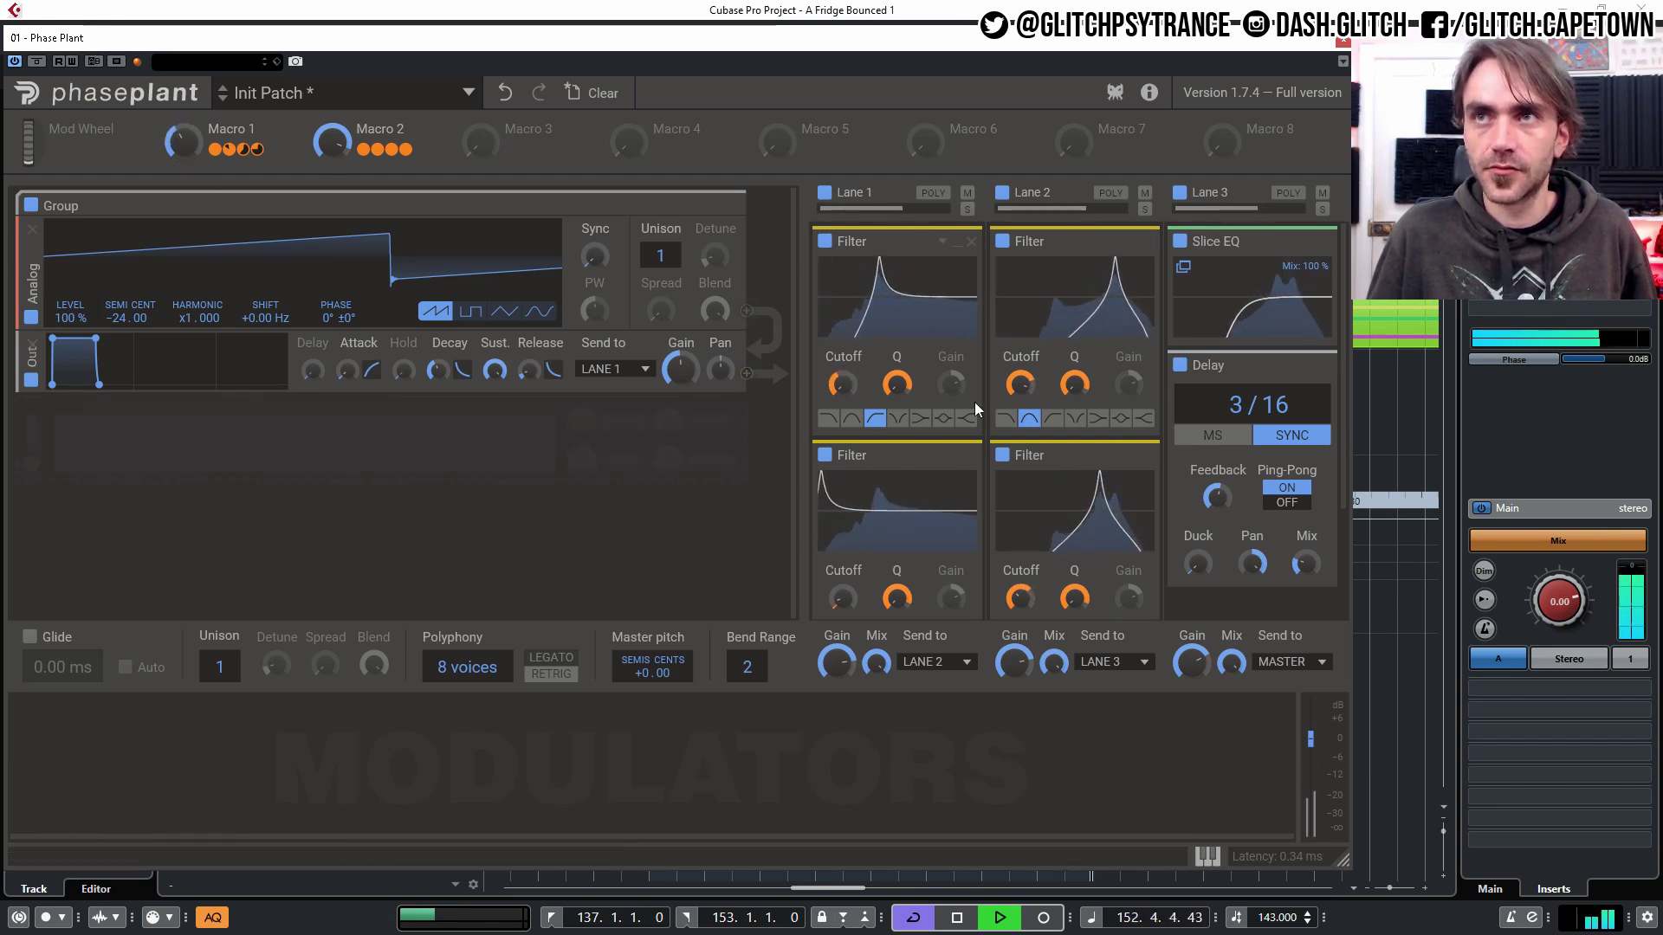
left_click_drag(1022, 384, 1022, 391)
left_click_drag(182, 141, 183, 148)
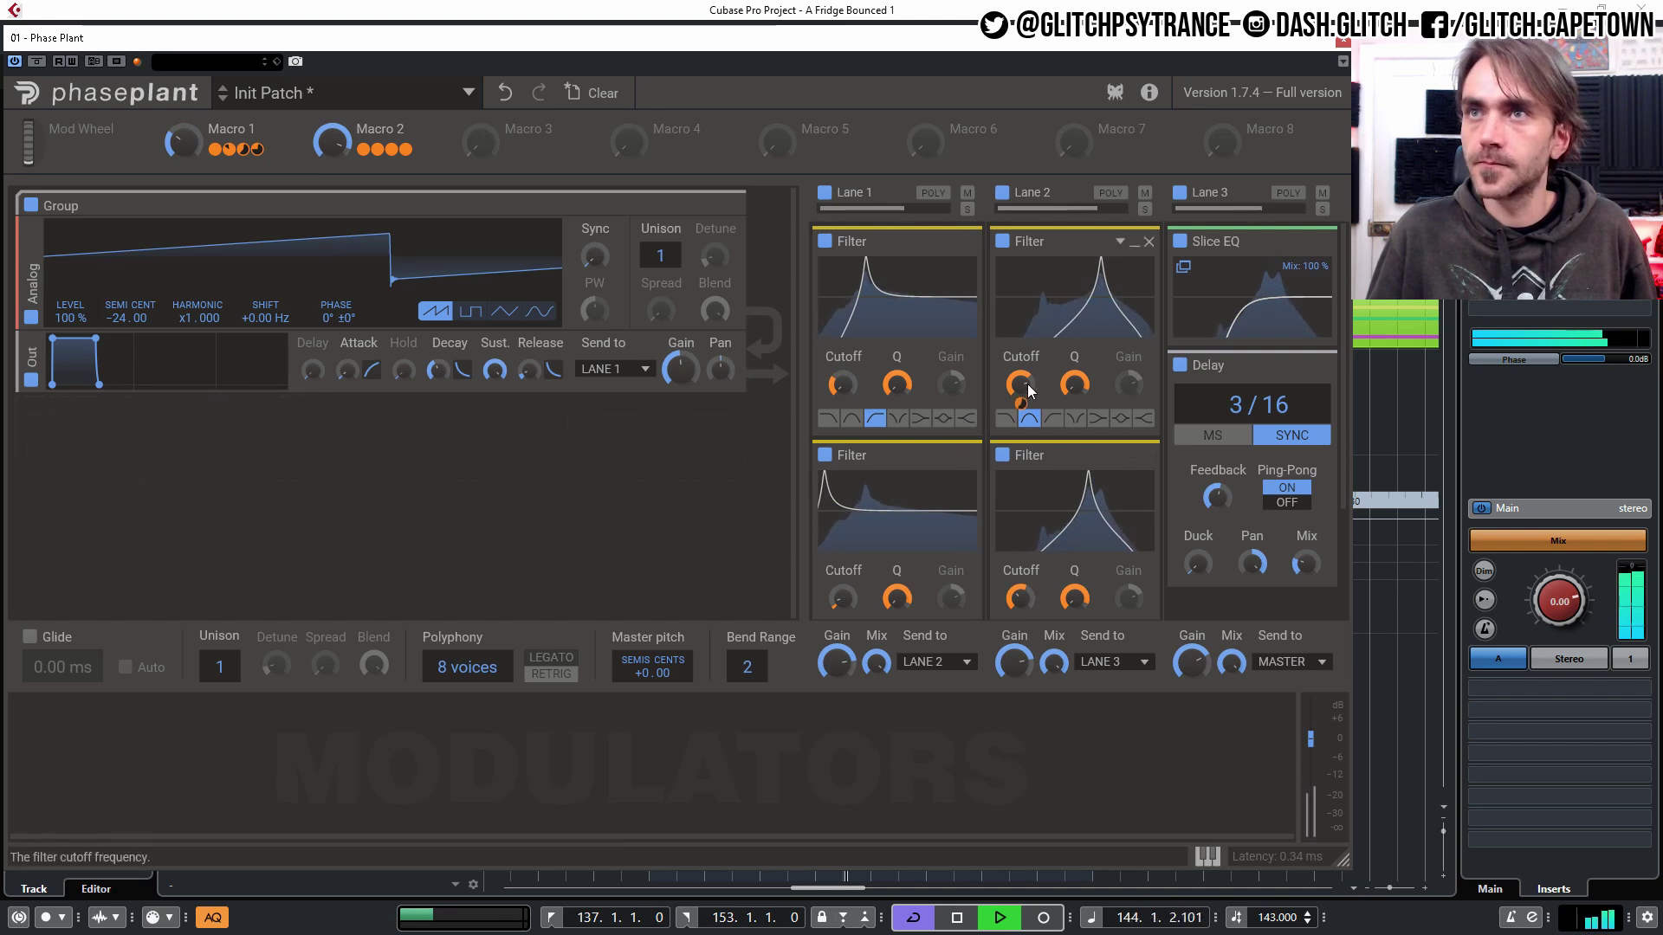
mouse_move(184, 149)
left_mouse_down()
mouse_move(183, 128)
mouse_move(185, 158)
left_mouse_up()
key("space")
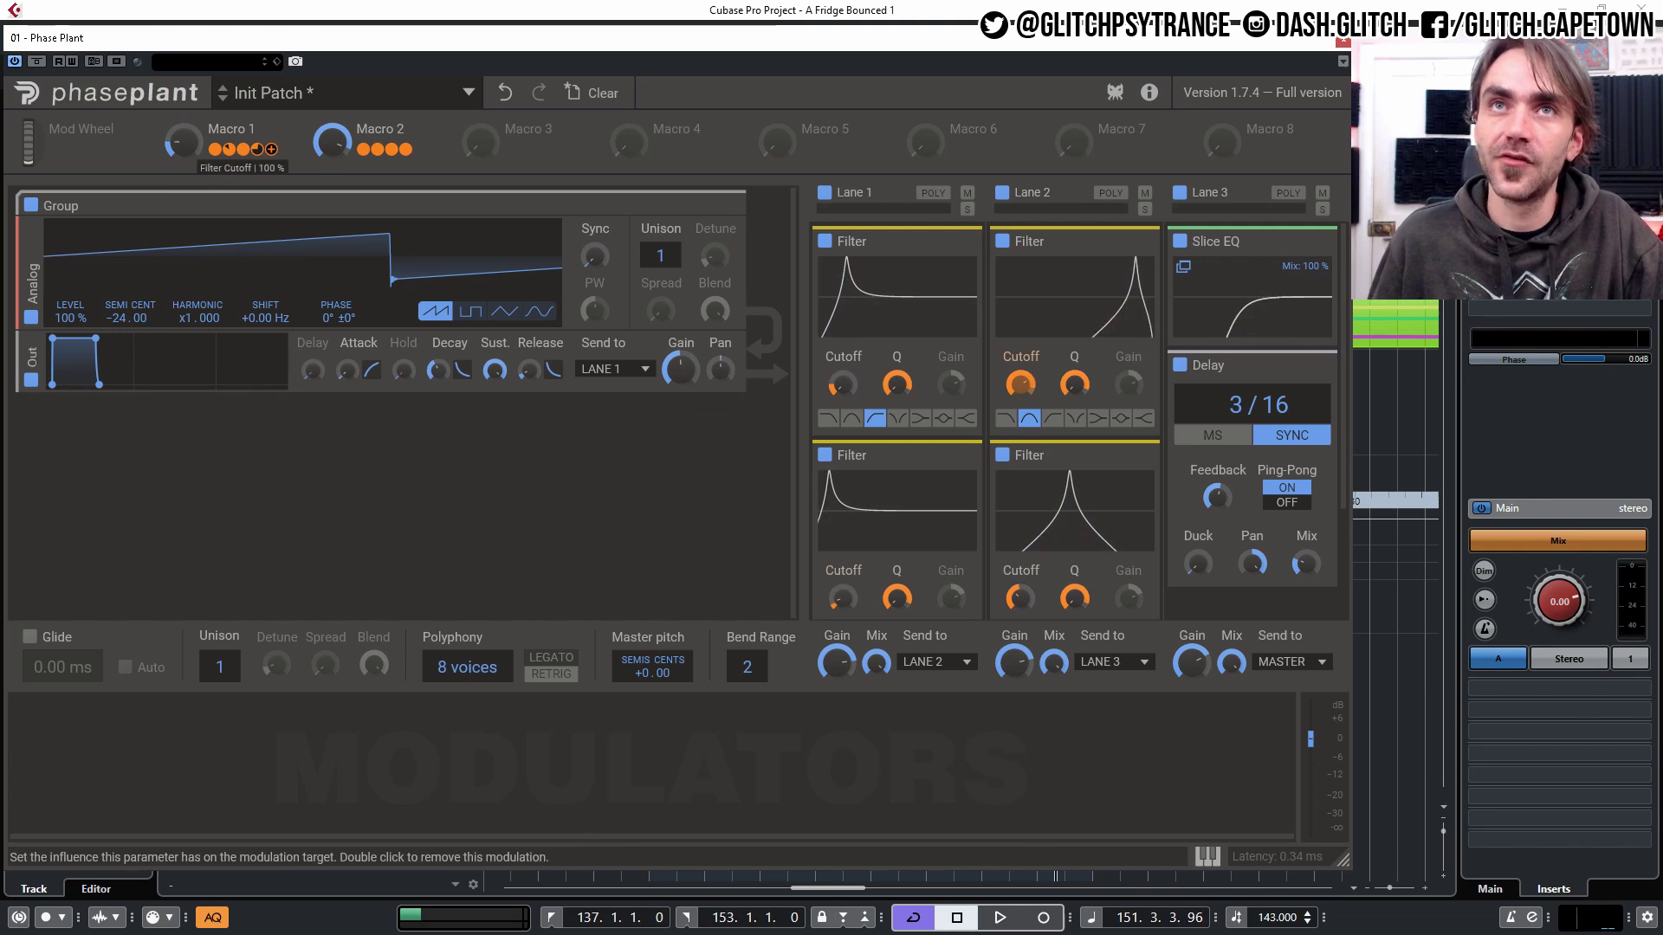
- Reset all of Macro 1's filter cutoff modulation amounts to 100 % and switch the second Lane 1 filter to band pass
left_click_drag(256, 149, 228, 144)
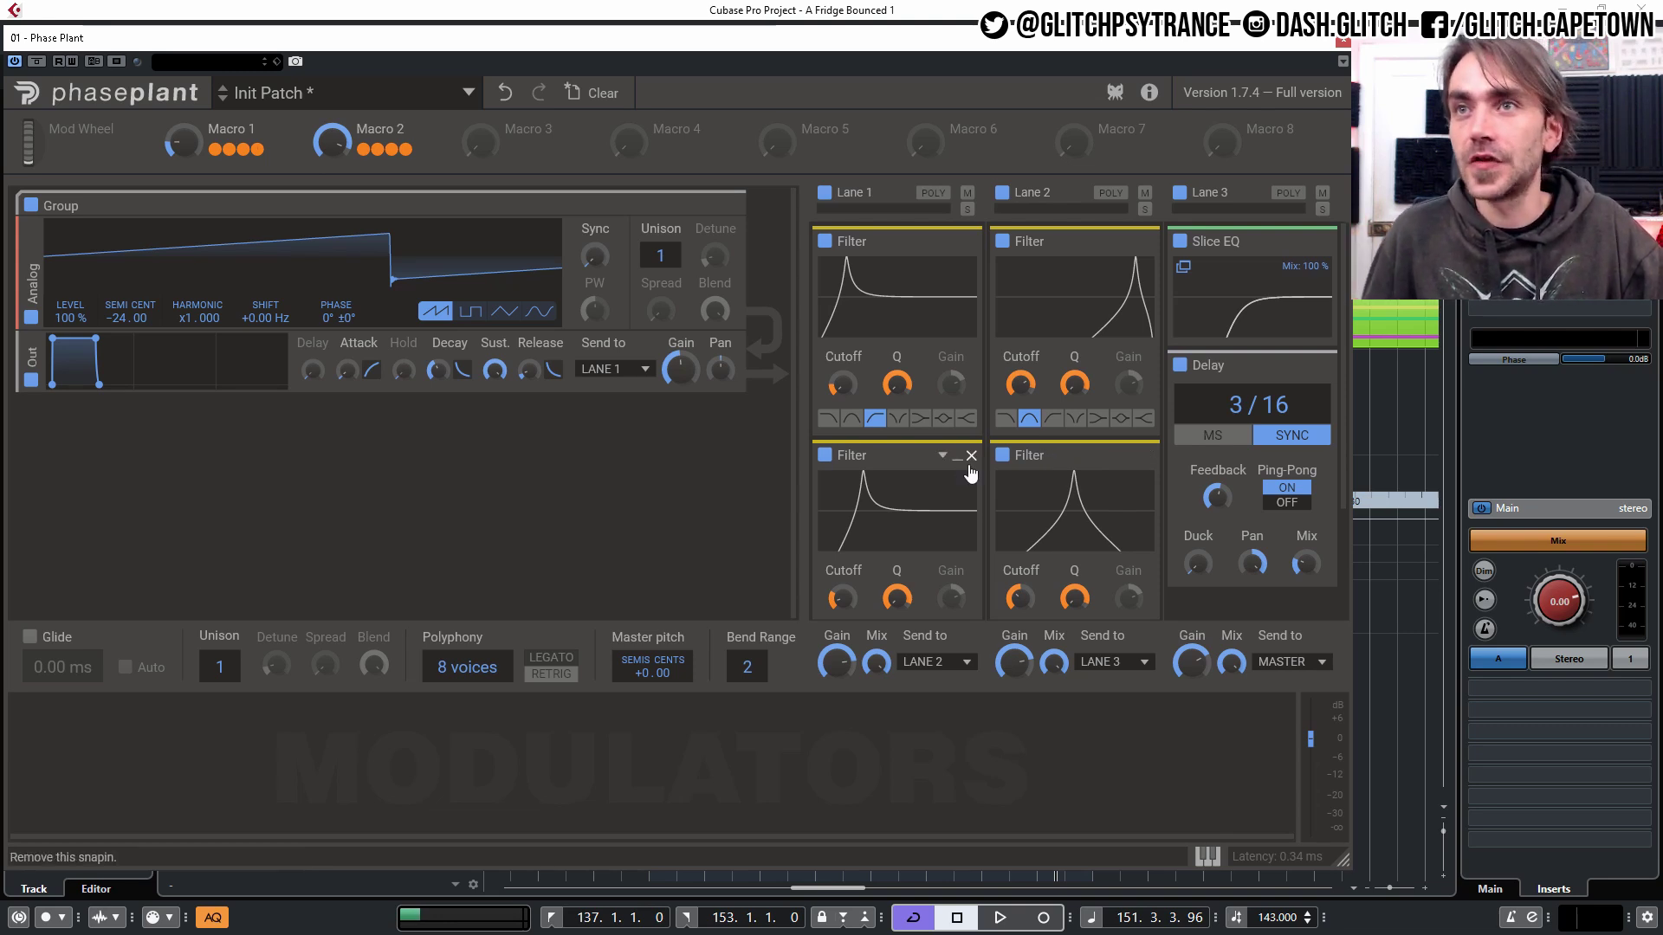
scroll(910, 419, "down", 1)
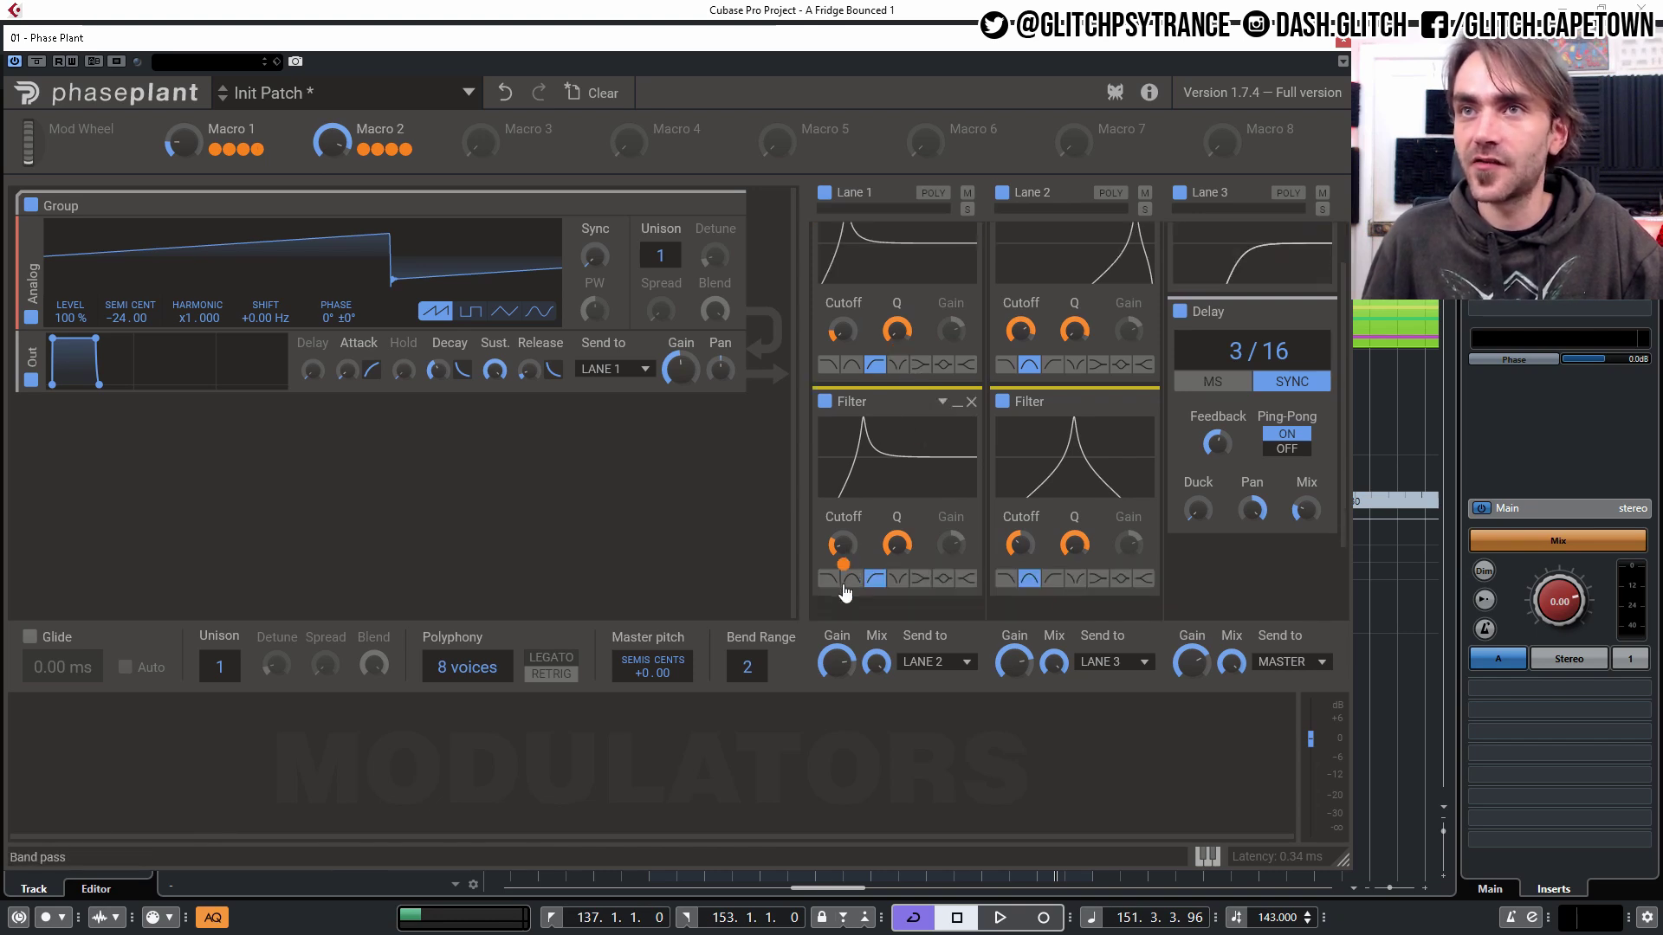
left_click(854, 580)
scroll(928, 487, "up", 1)
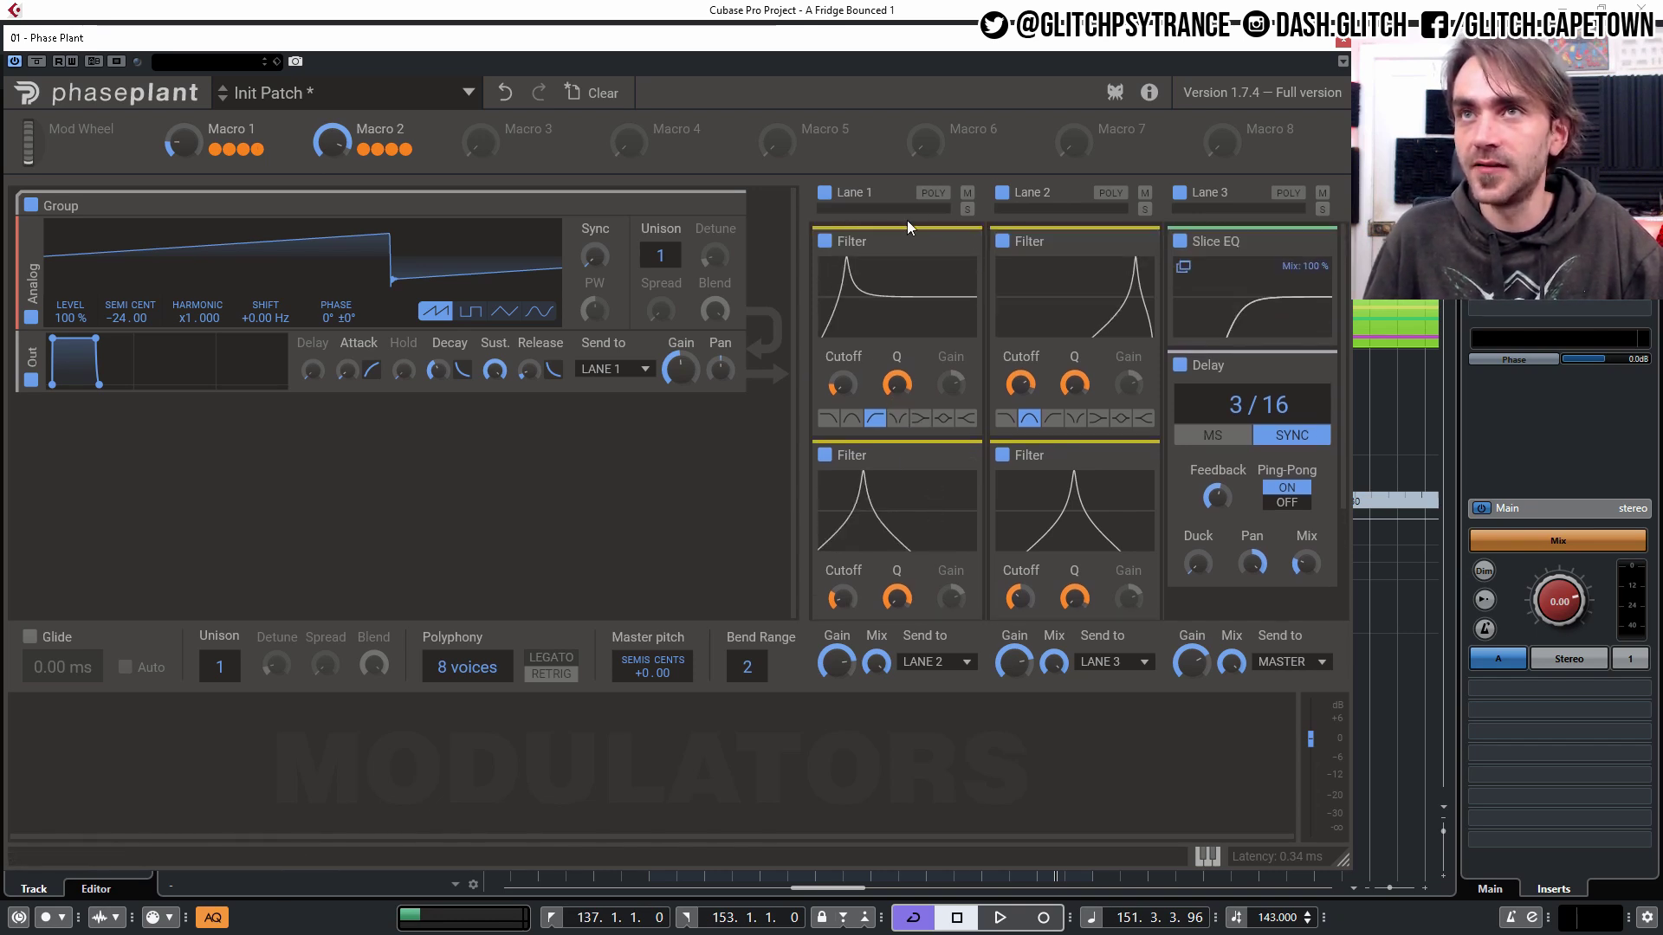
- Bypass the first high pass filter in Lane 1
left_click(827, 241)
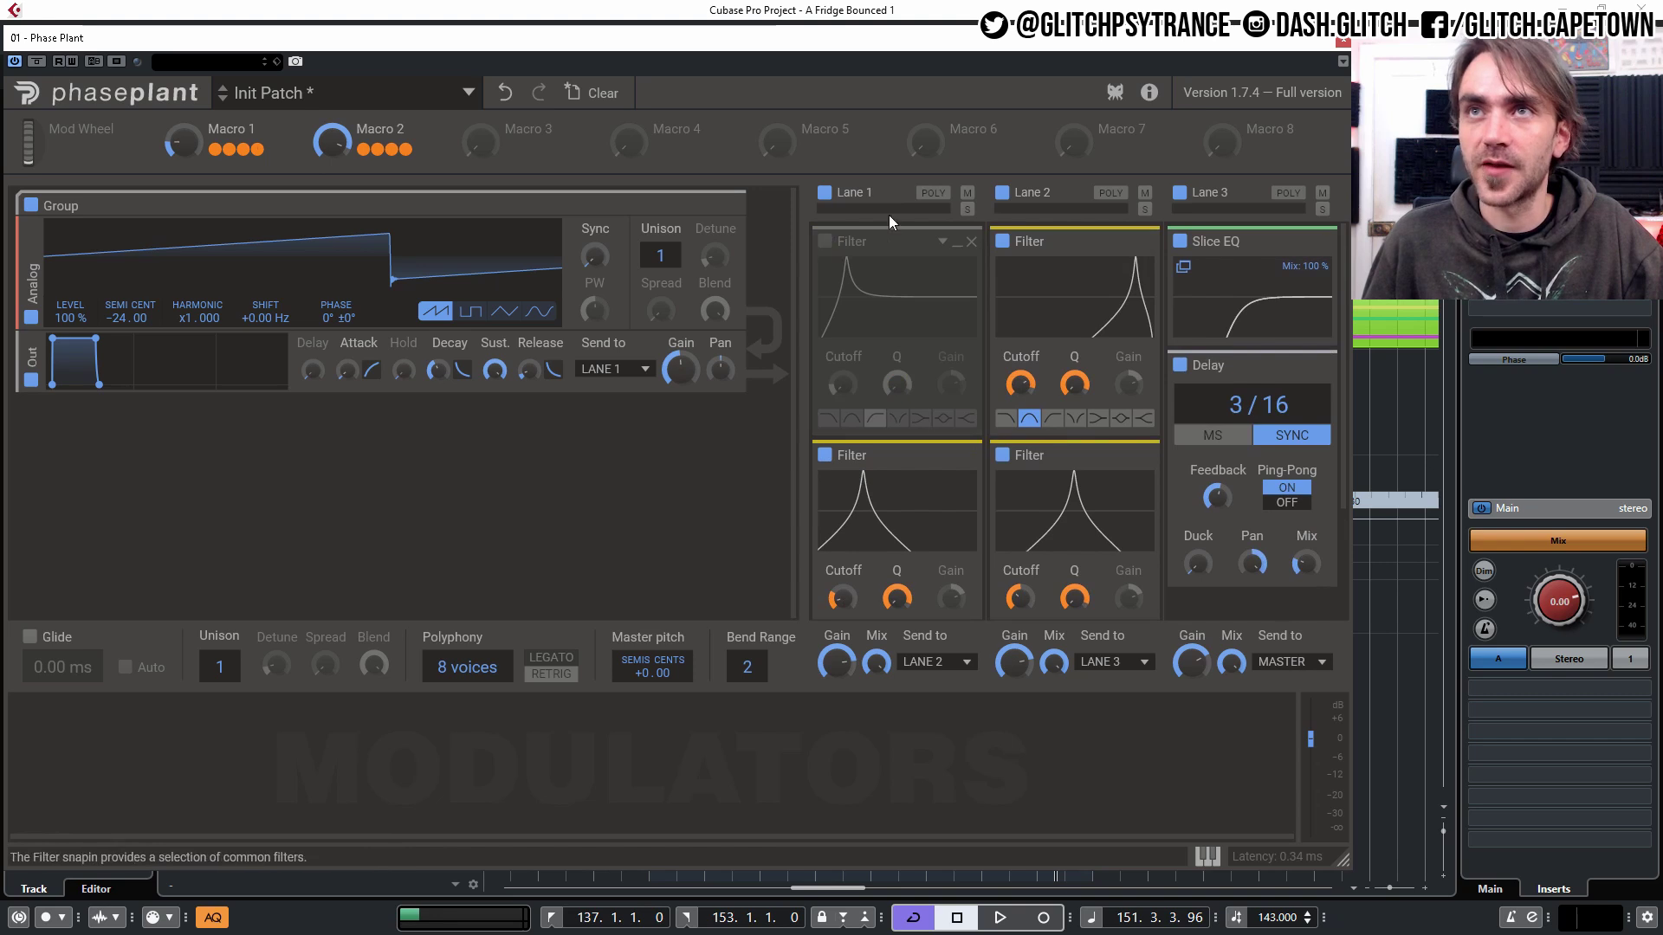
scroll(860, 294, "down", 1)
scroll(883, 370, "up", 1)
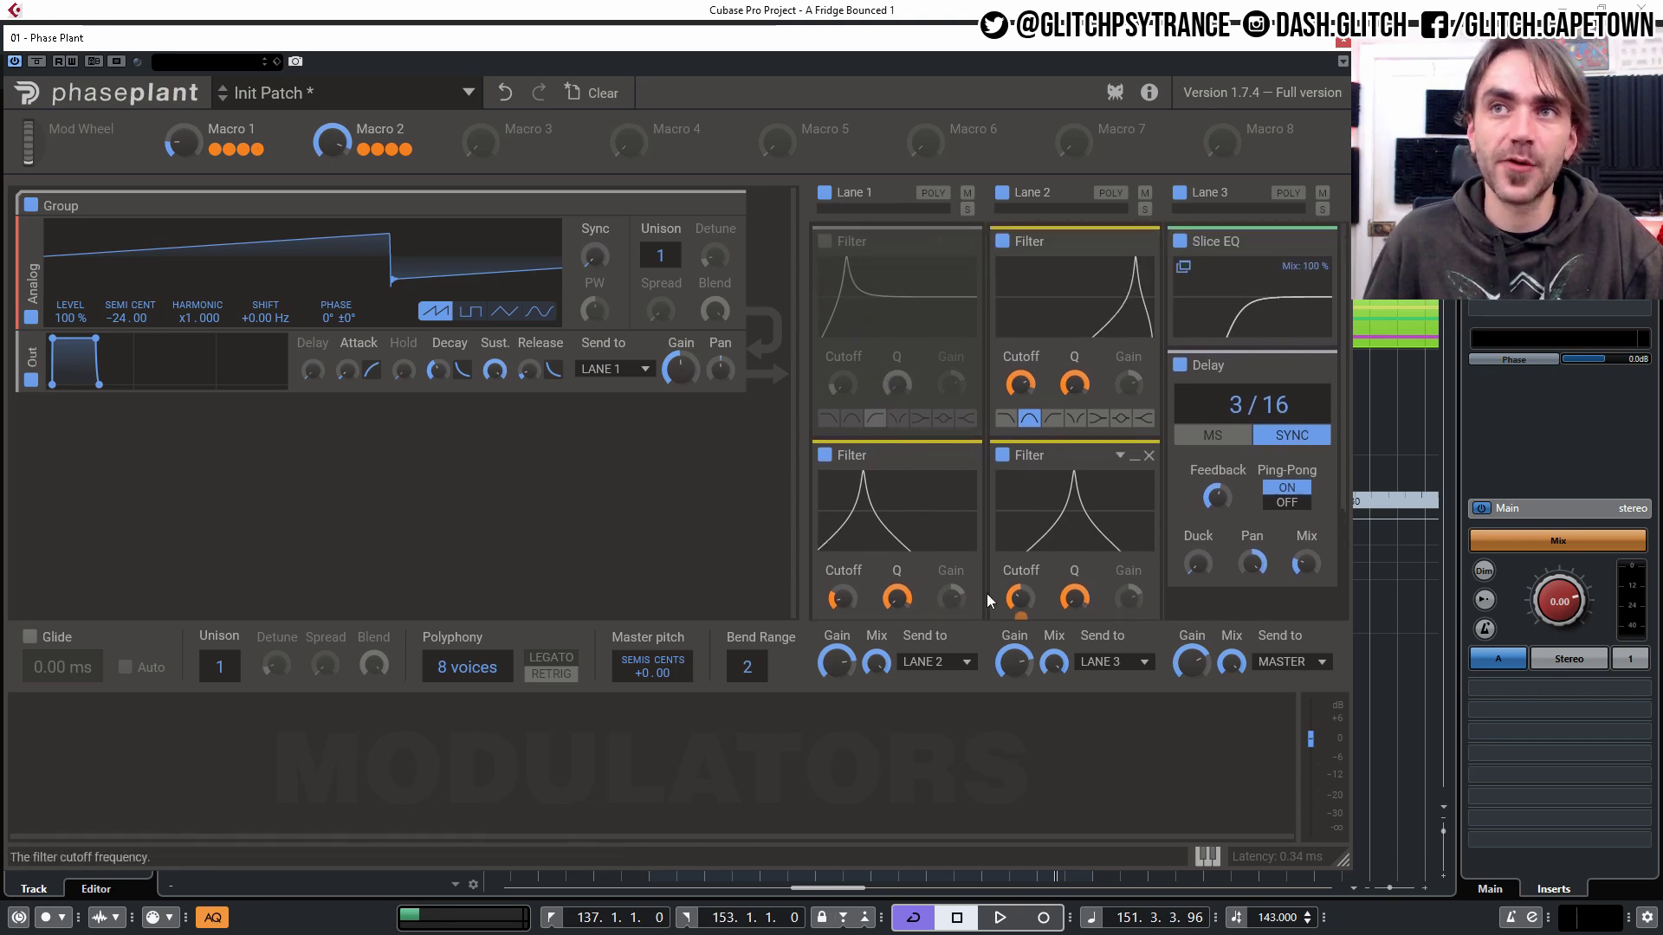
- Spread the cutoffs of the three active band pass filters, with the second Lane 2 filter at about 499 Hz
left_click_drag(844, 606, 845, 598)
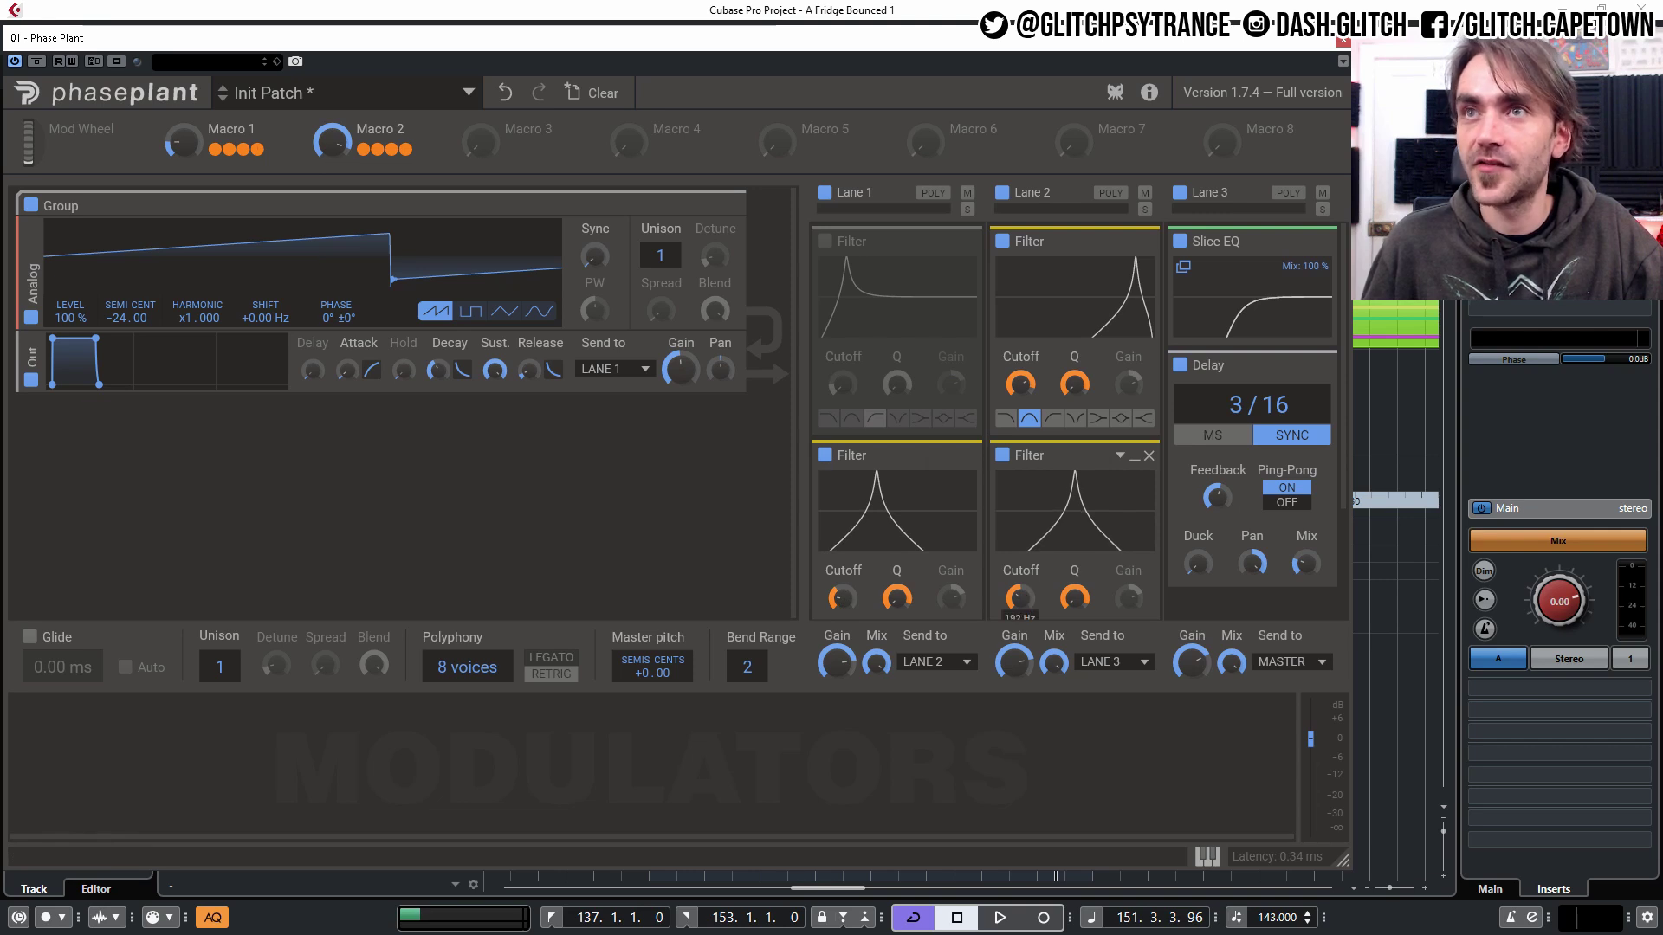
left_click_drag(845, 600, 845, 594)
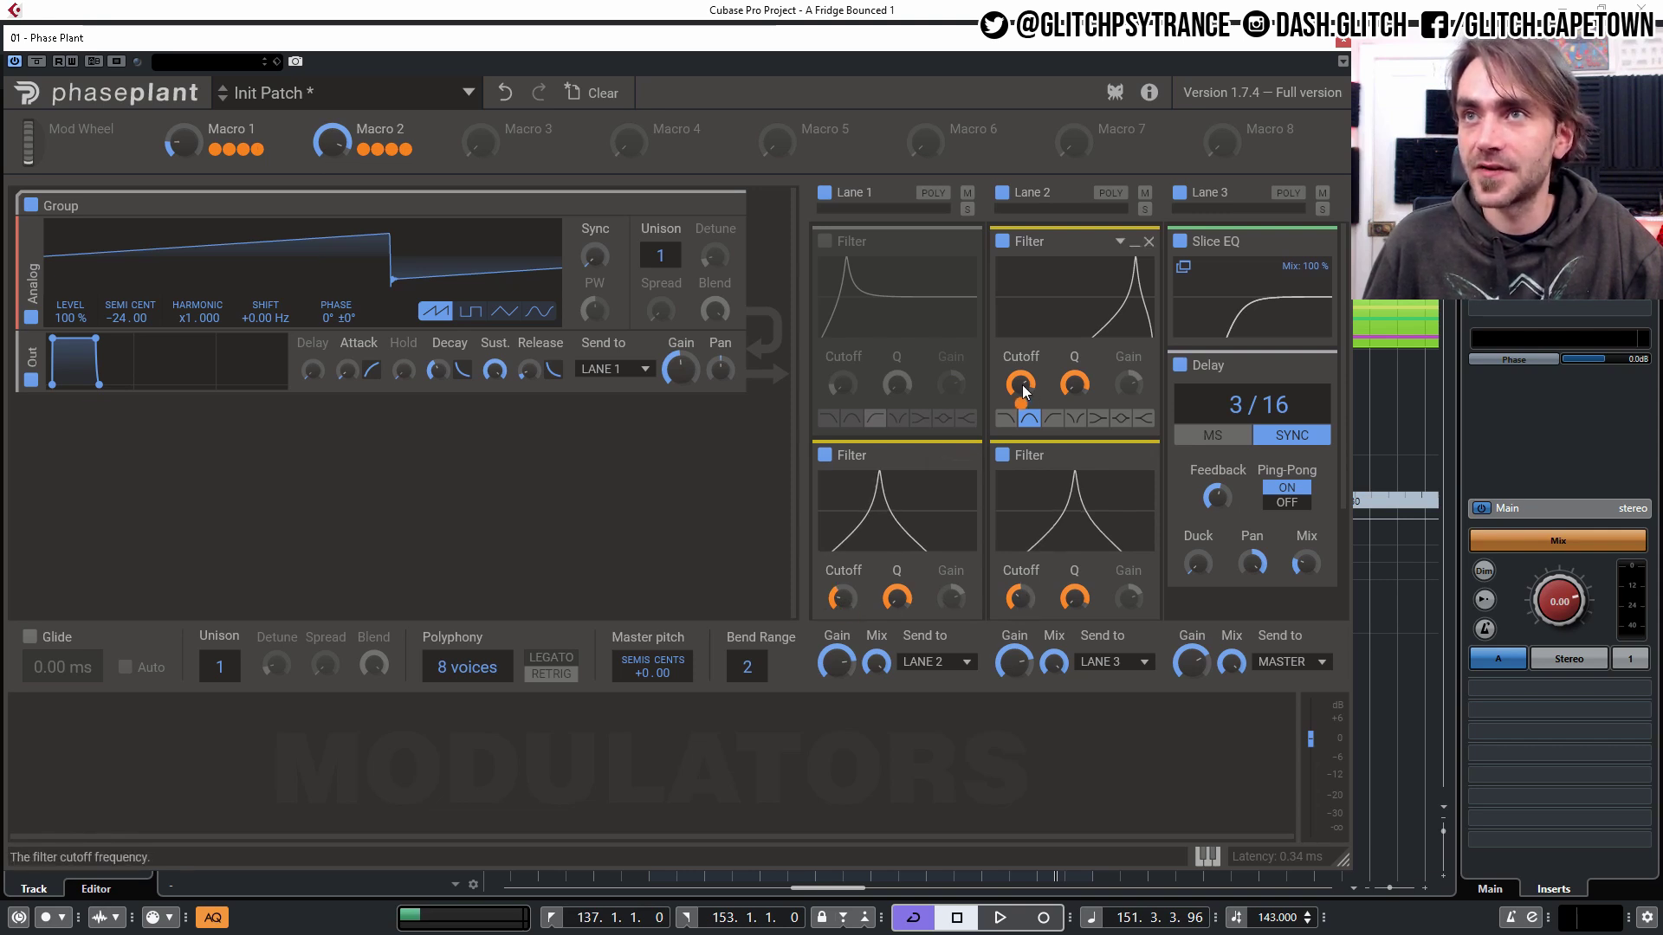
scroll(922, 581, "down", 1)
scroll(843, 544, "up", 1)
scroll(843, 543, "up", 2)
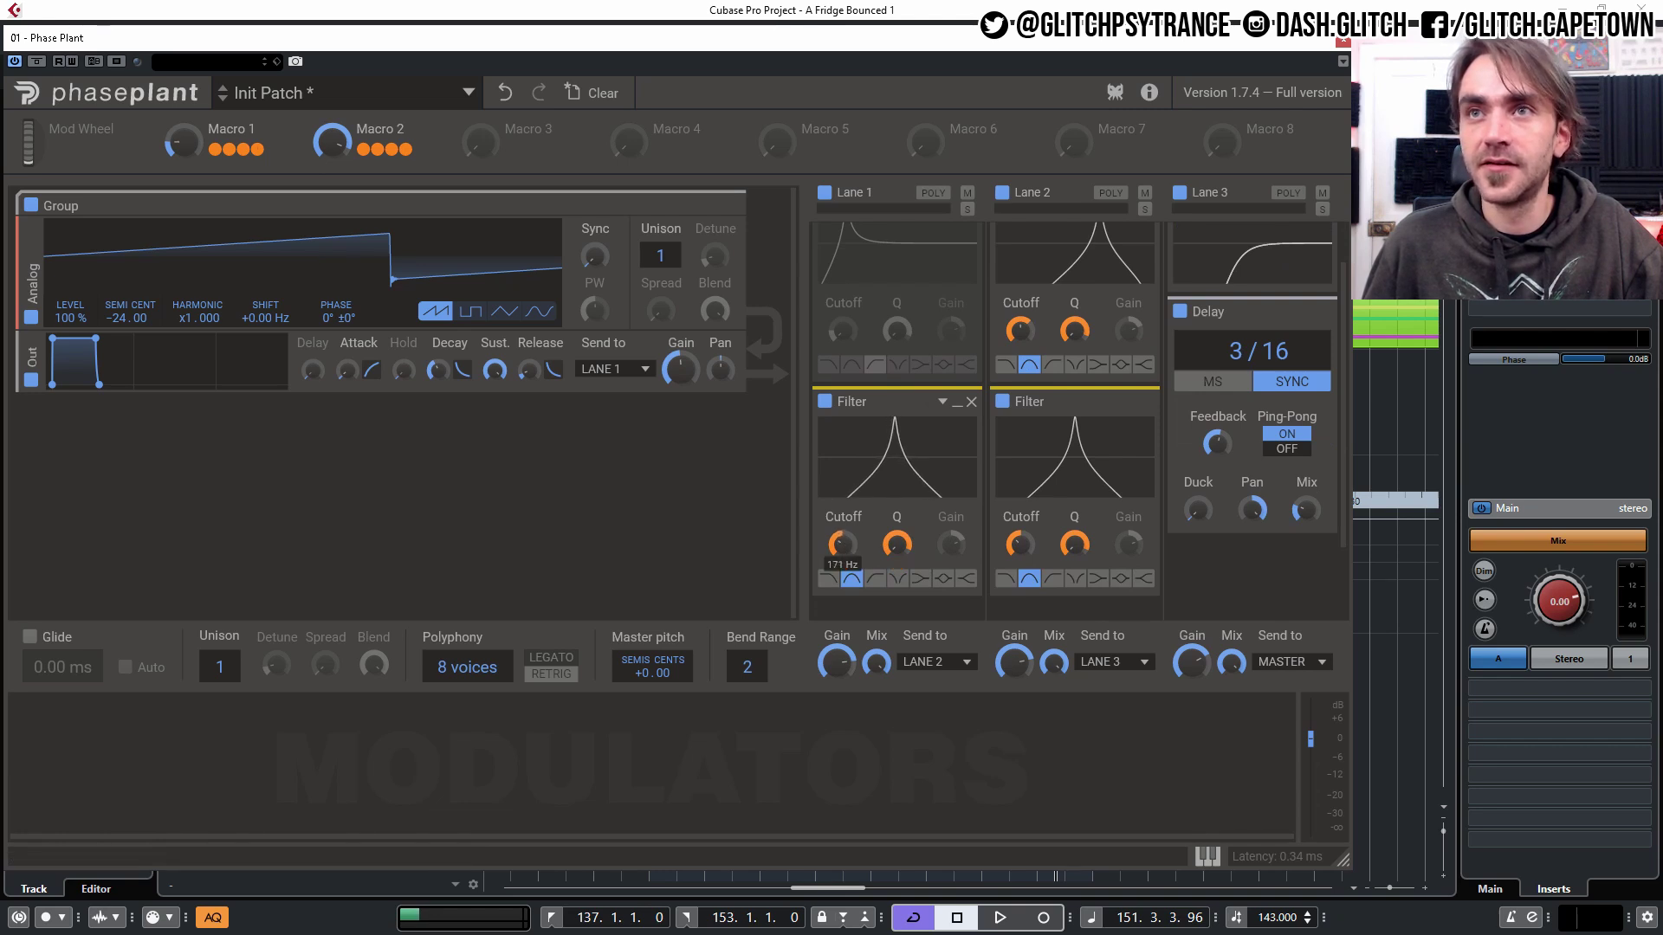
scroll(1020, 544, "up", 1)
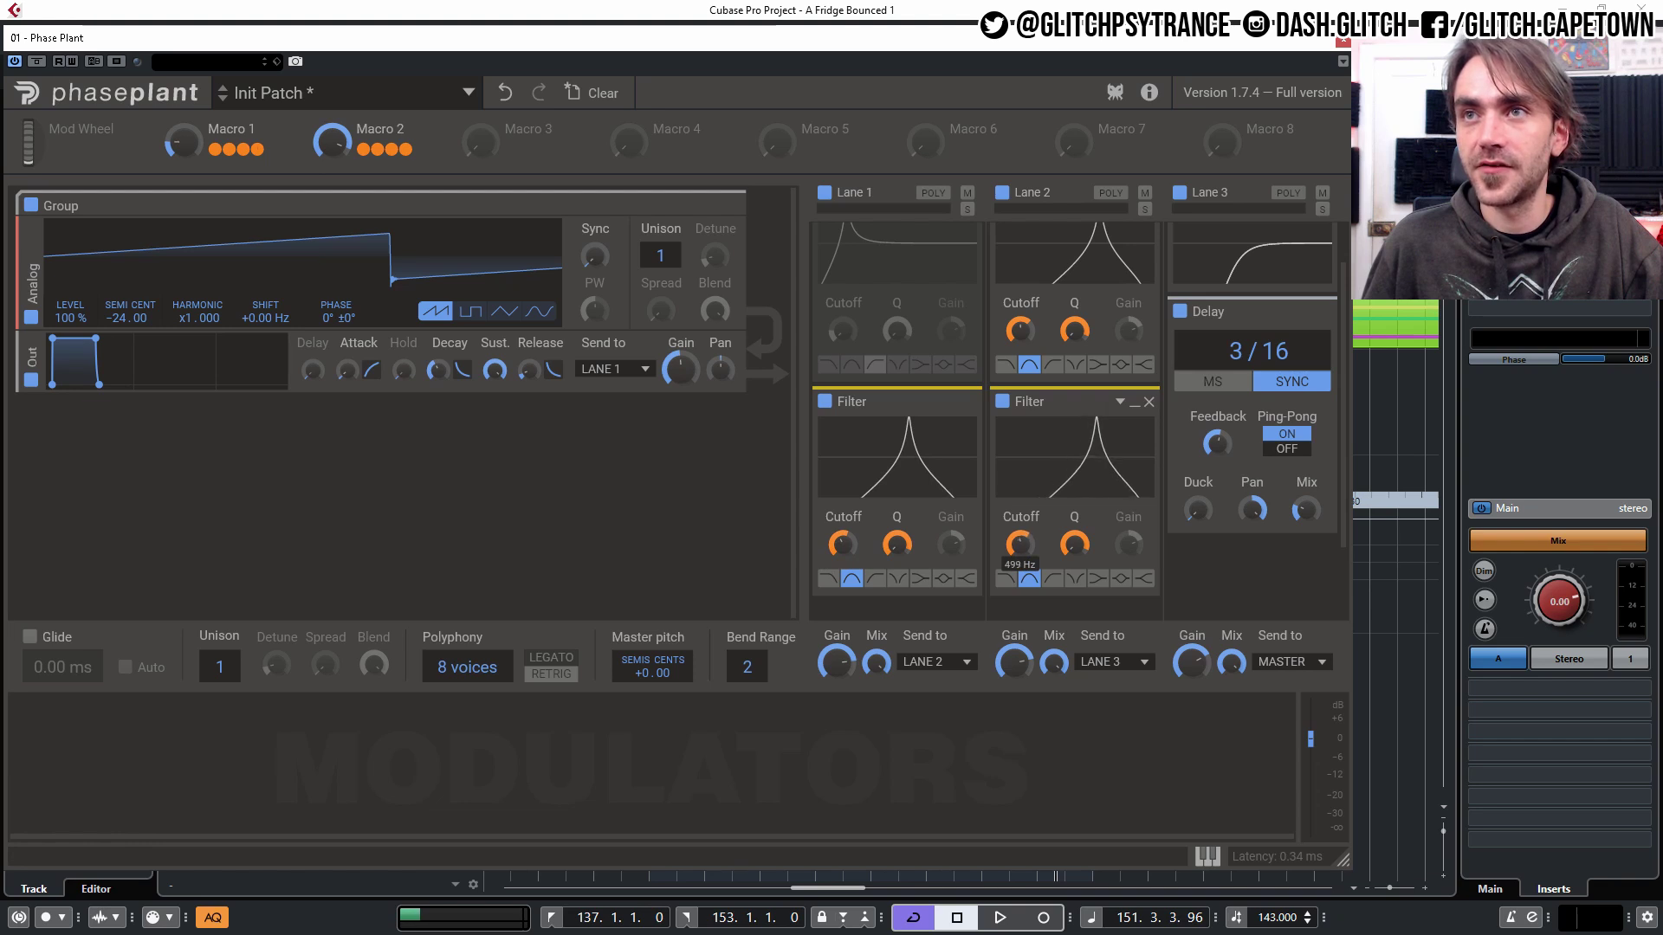
left_click_drag(1028, 328, 1028, 324)
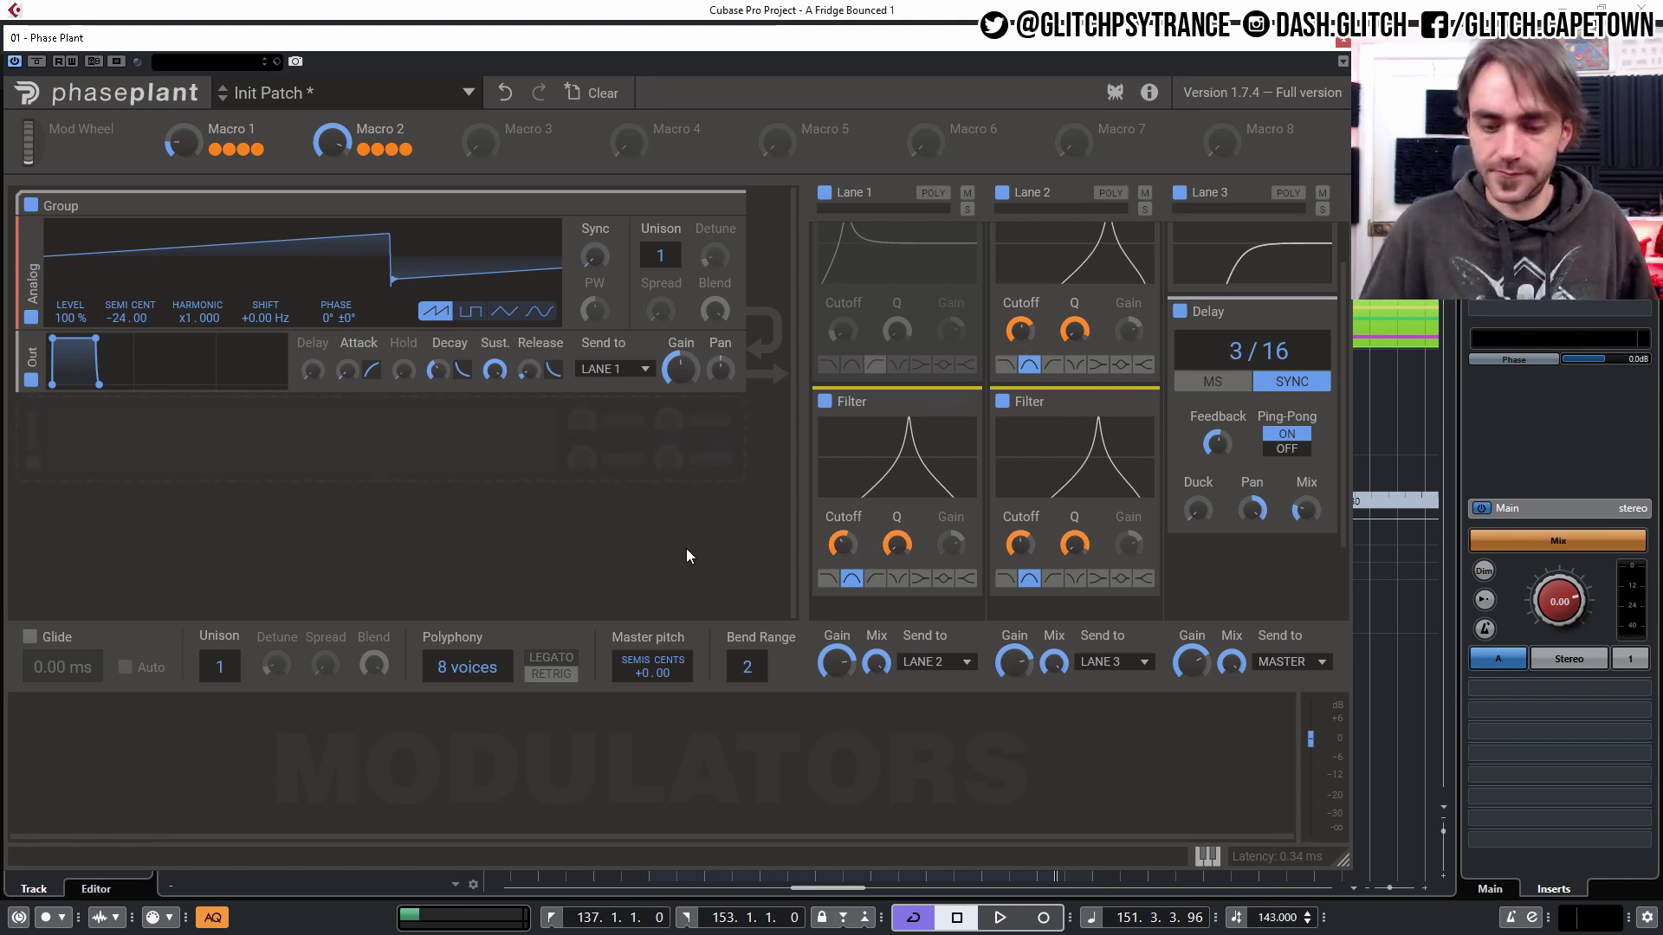
- Reduce Macro 1's influence on the active Lane 1 filter's cutoff to about 53 % during playback and audition it with Macro 1 sweeps
key("space")
left_click_drag(184, 143, 243, 162)
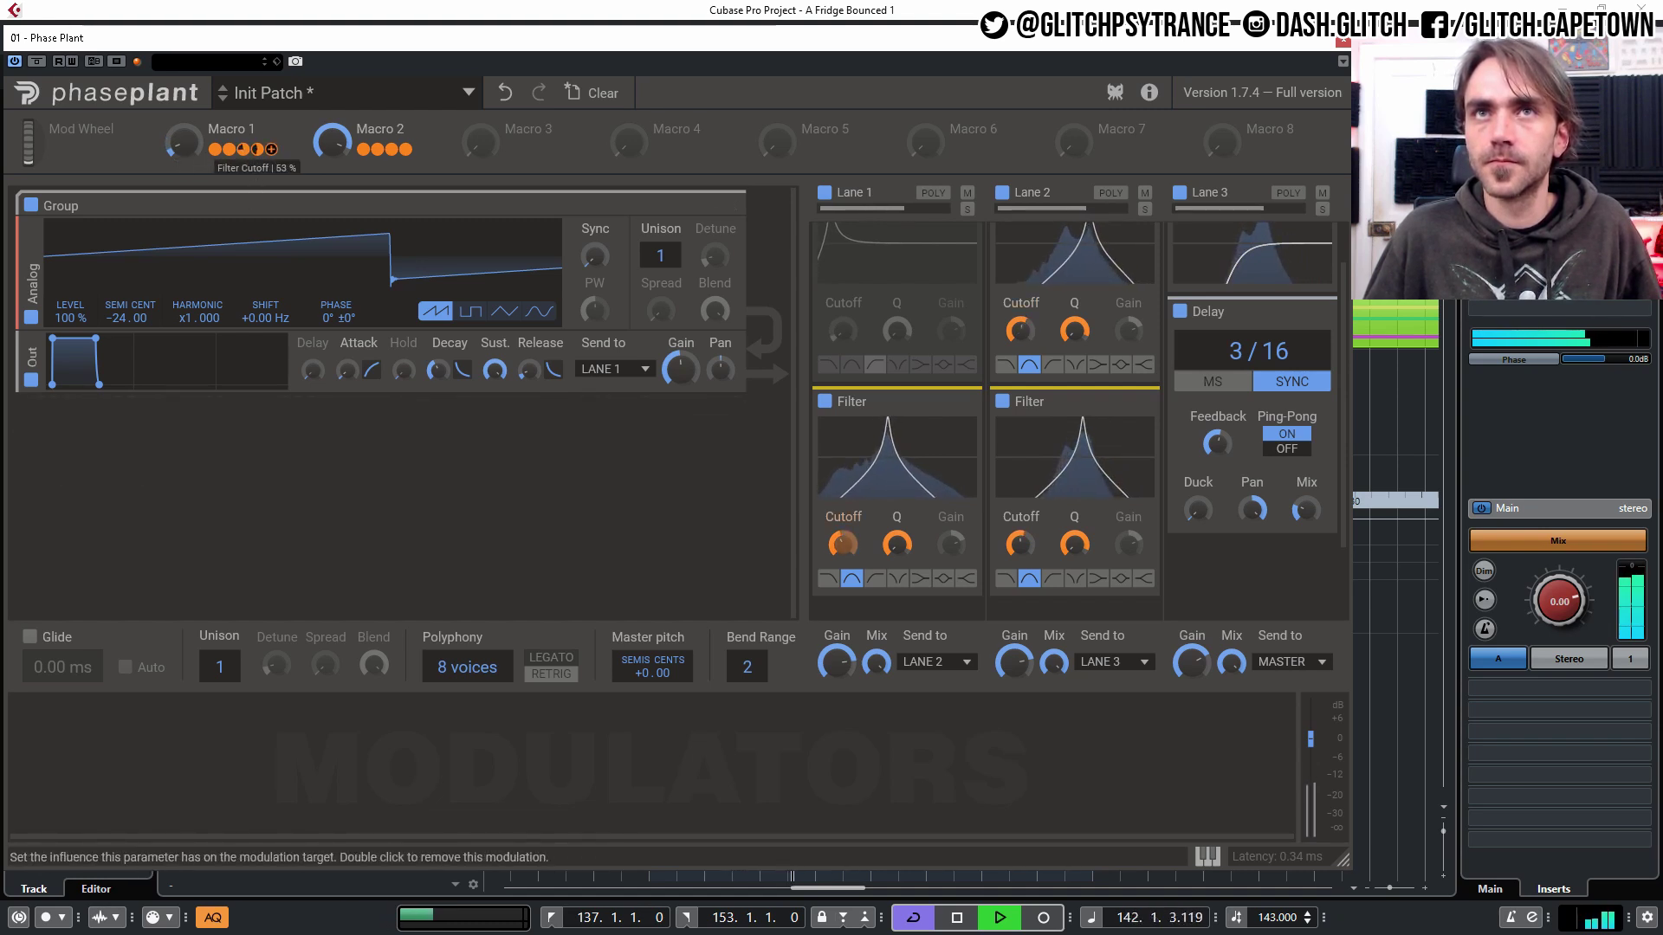
left_click_drag(257, 149, 257, 148)
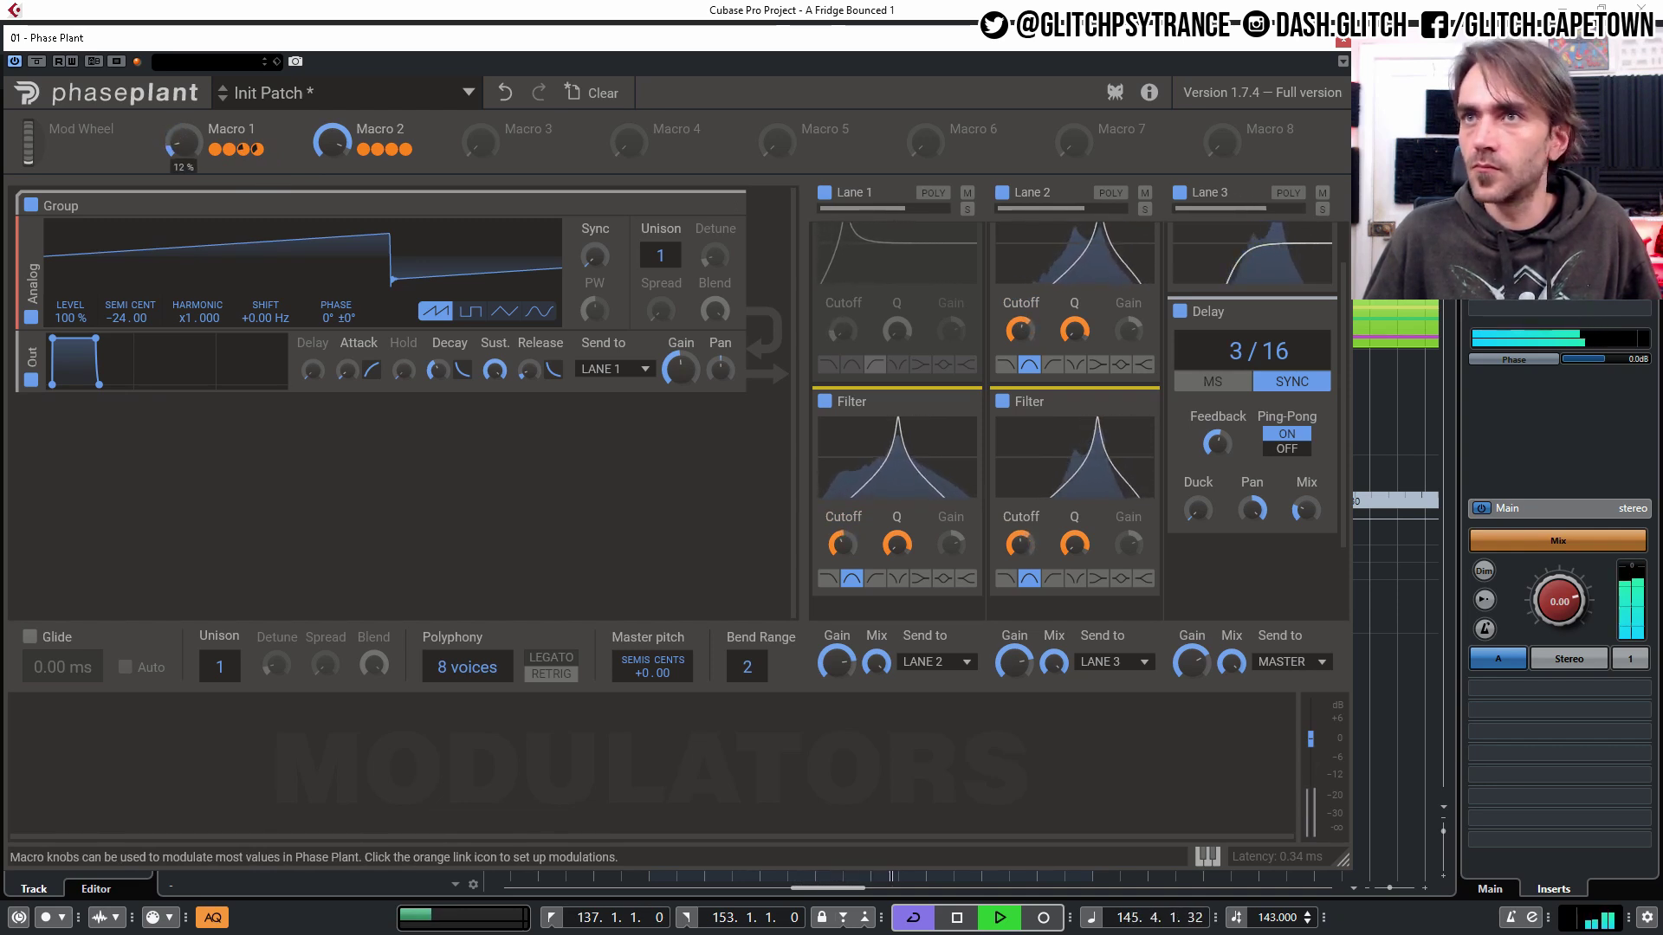
mouse_move(184, 142)
left_mouse_down()
mouse_move(184, 128)
mouse_move(184, 152)
left_mouse_up()
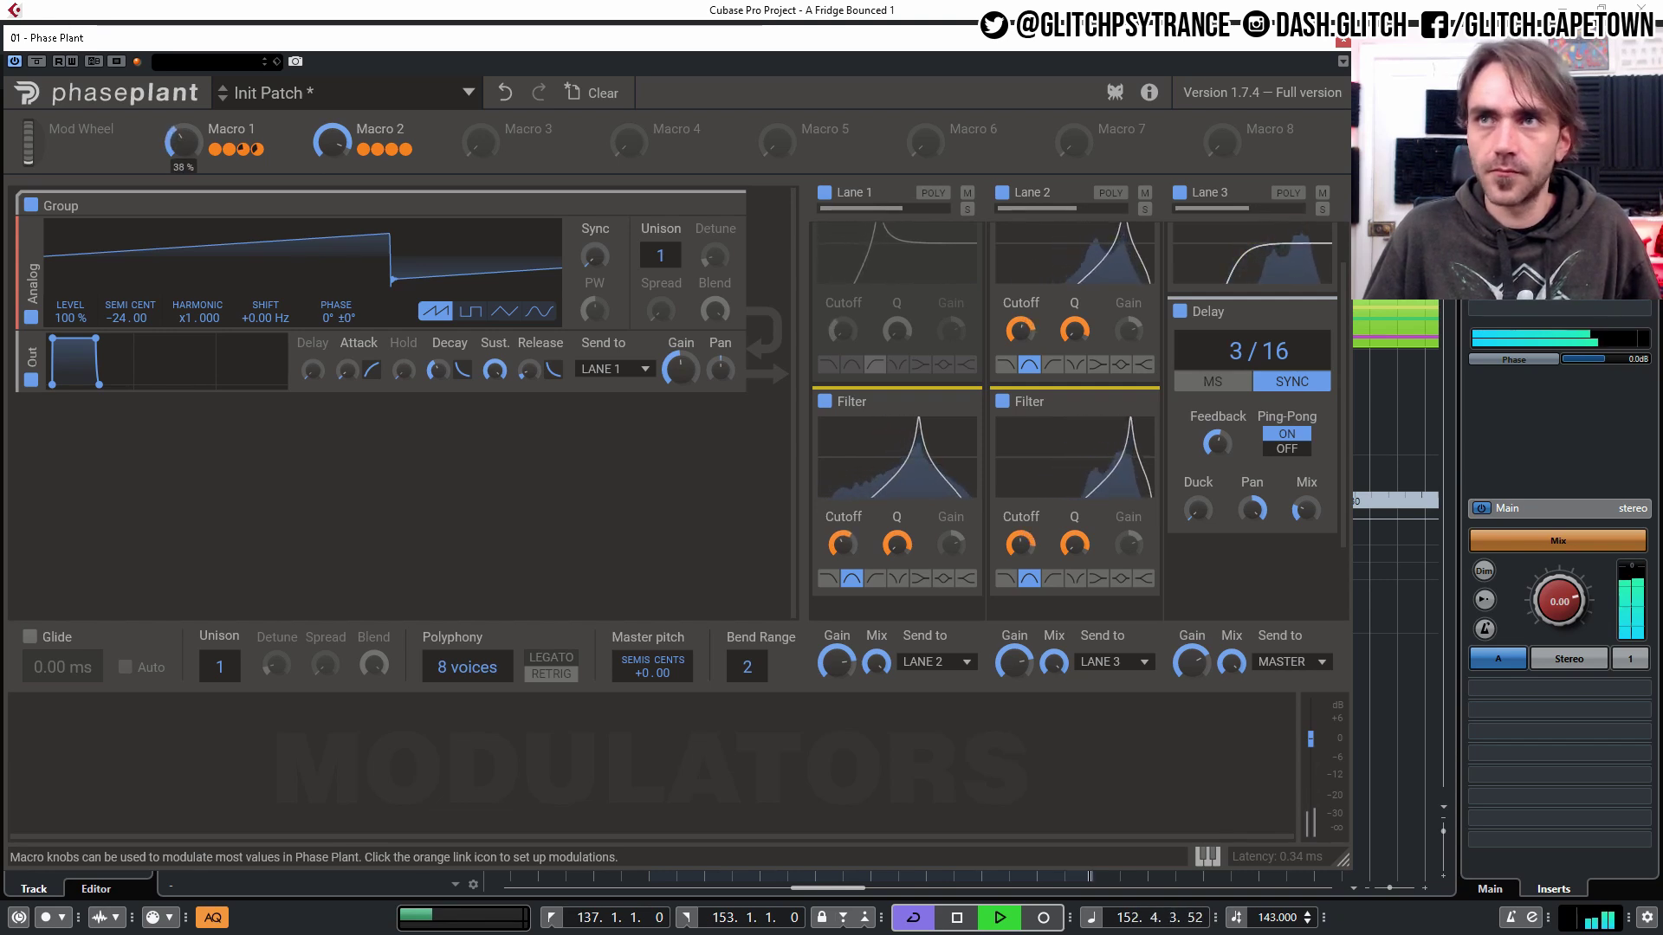
left_click_drag(184, 142, 184, 170)
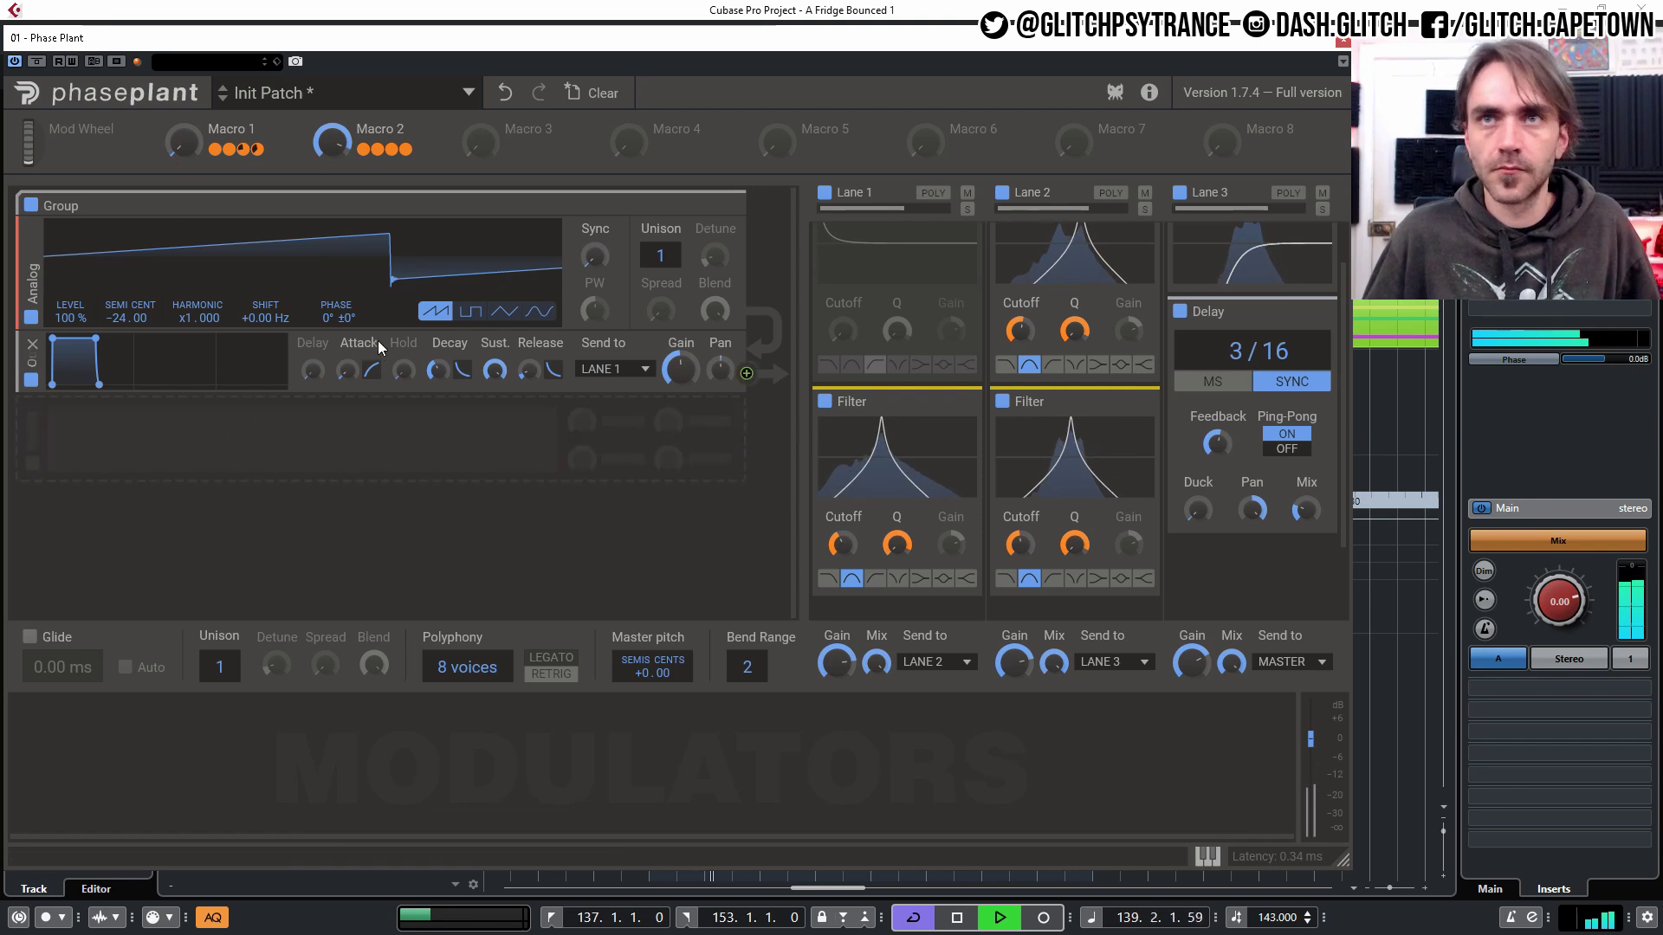
key("space")
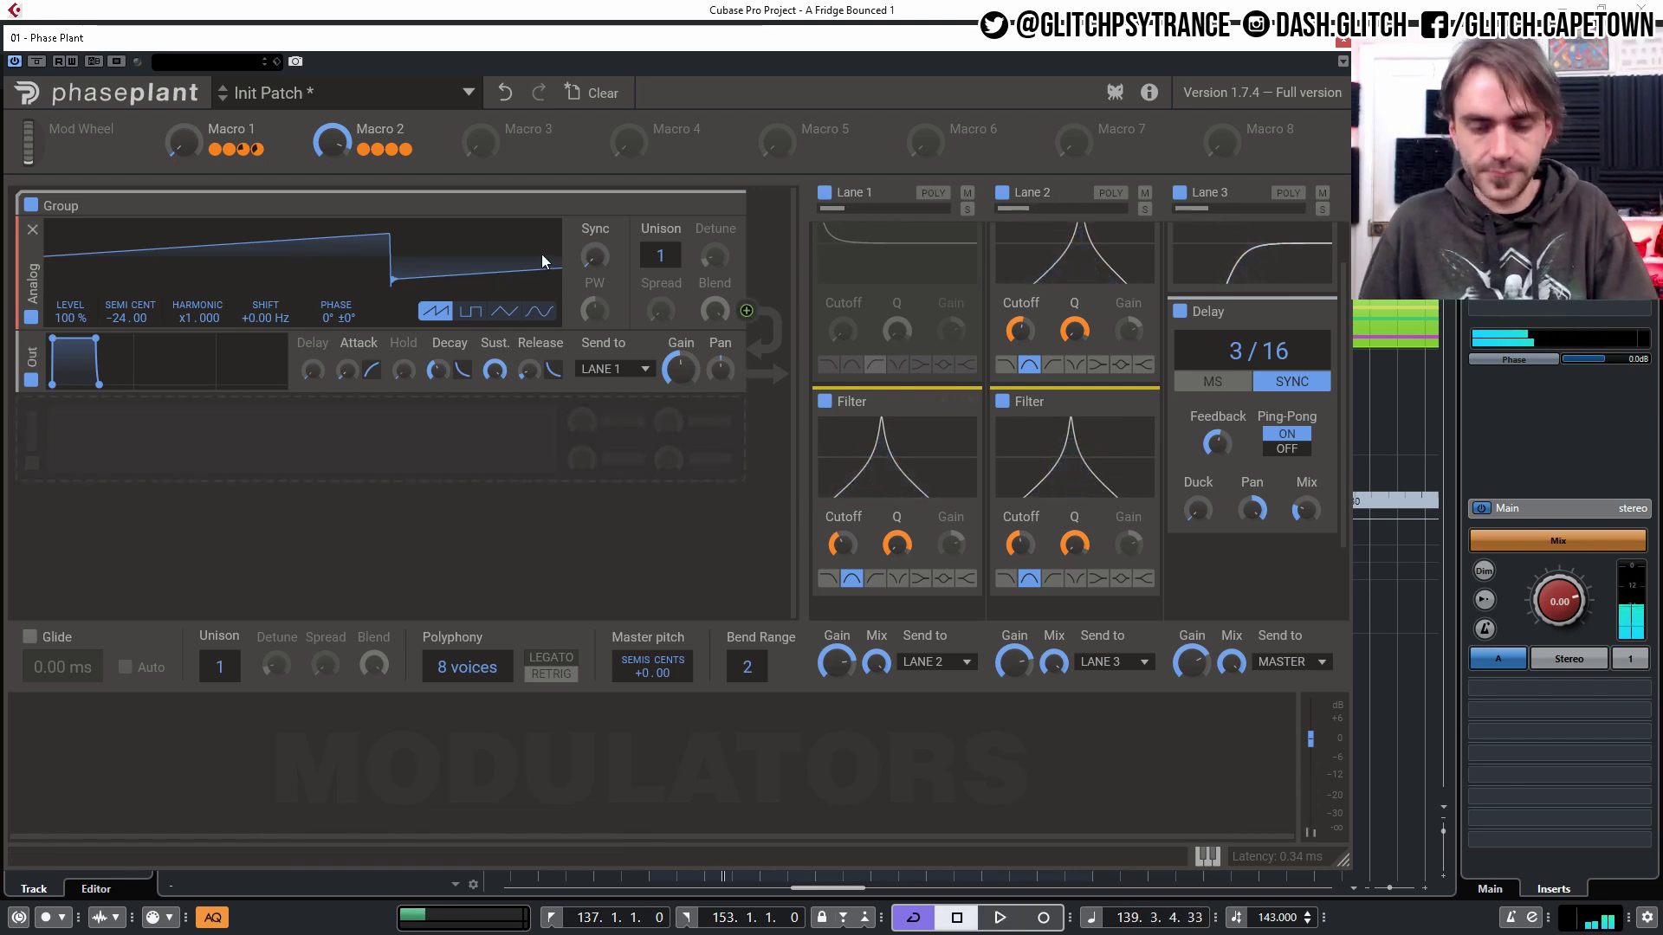
- Remove all four filters from Lane 1 and Lane 2, keeping only the Slice EQ and Delay in Lane 3
scroll(866, 329, "up", 1)
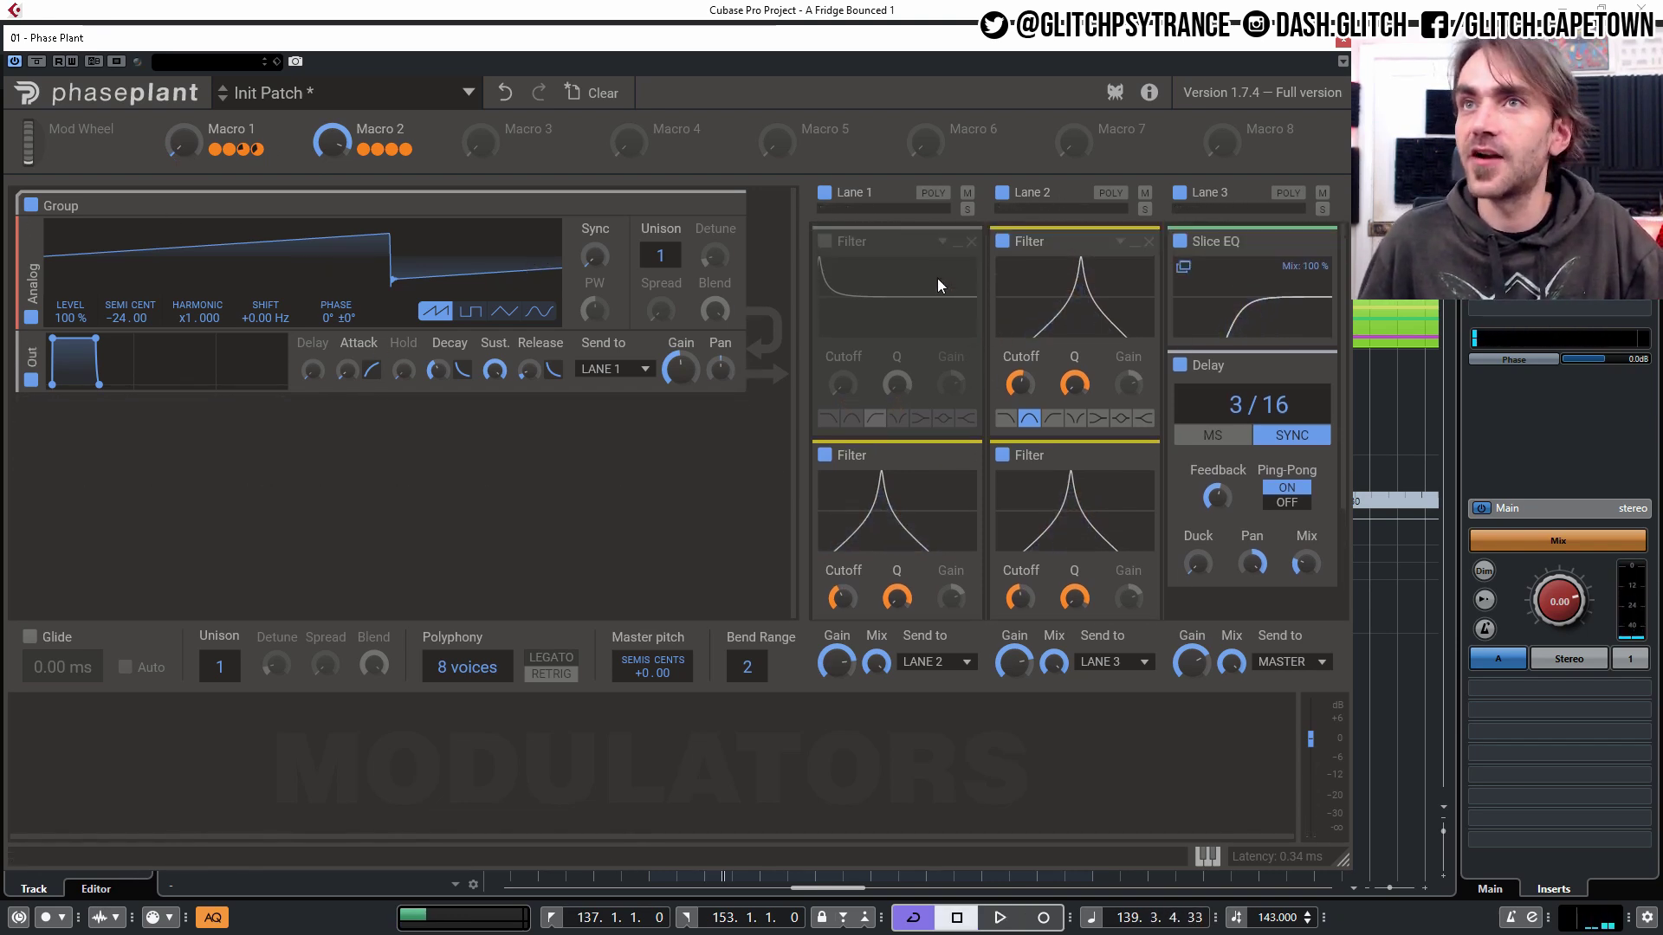
left_click_drag(981, 229, 982, 324)
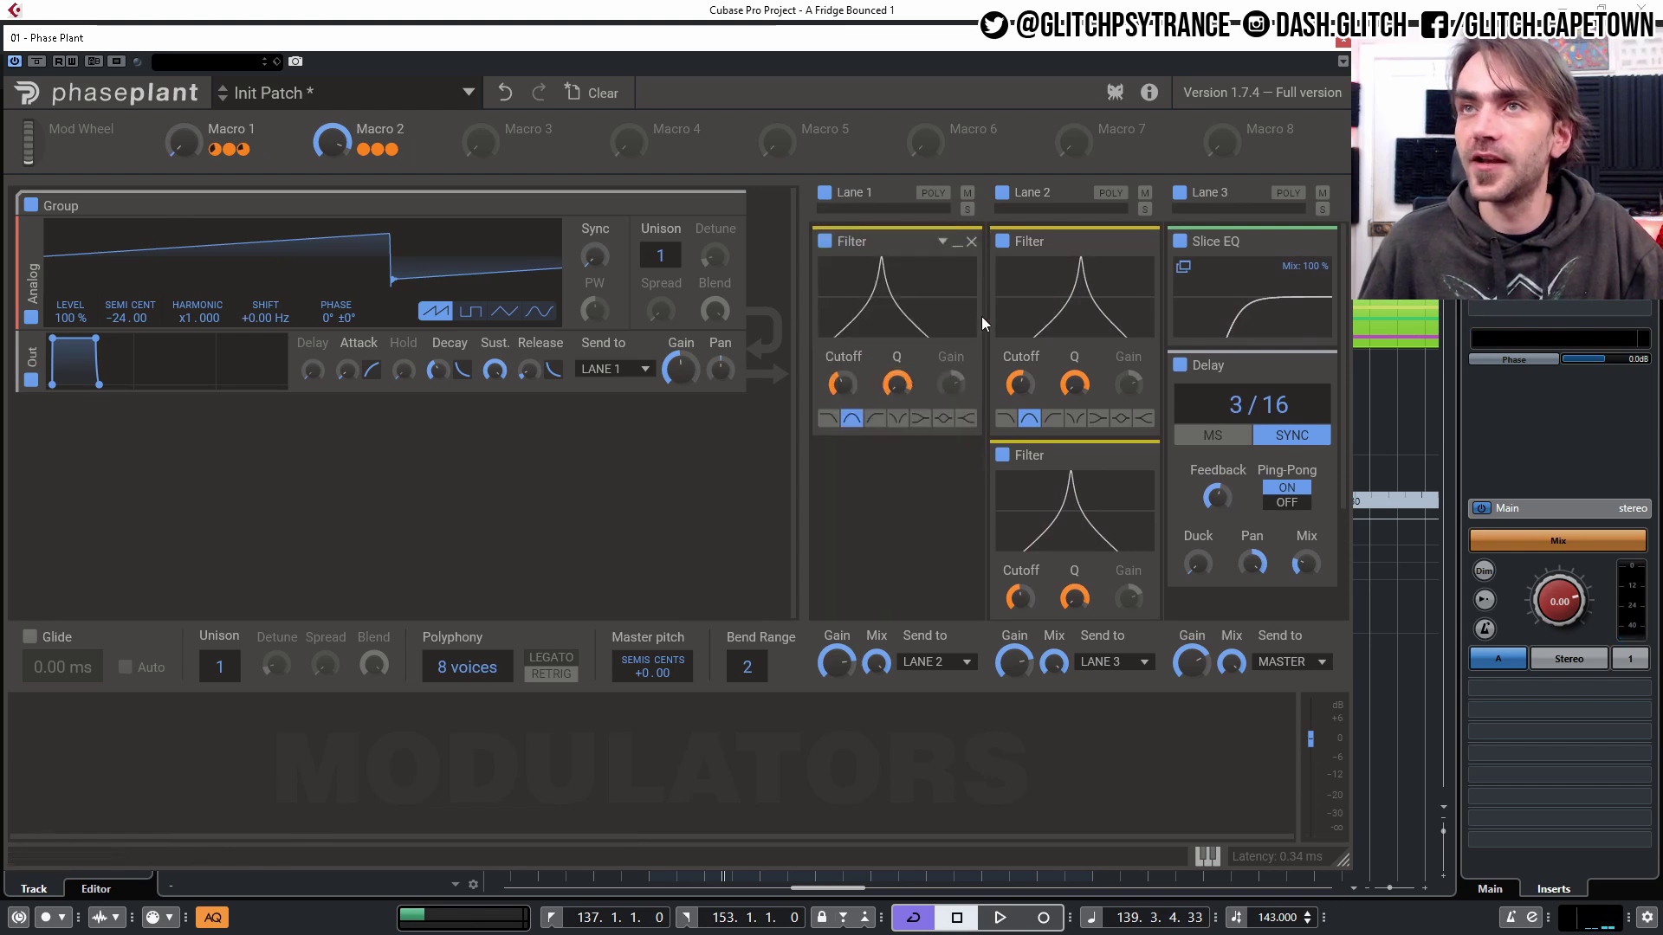
left_click(971, 241)
left_click(1148, 455)
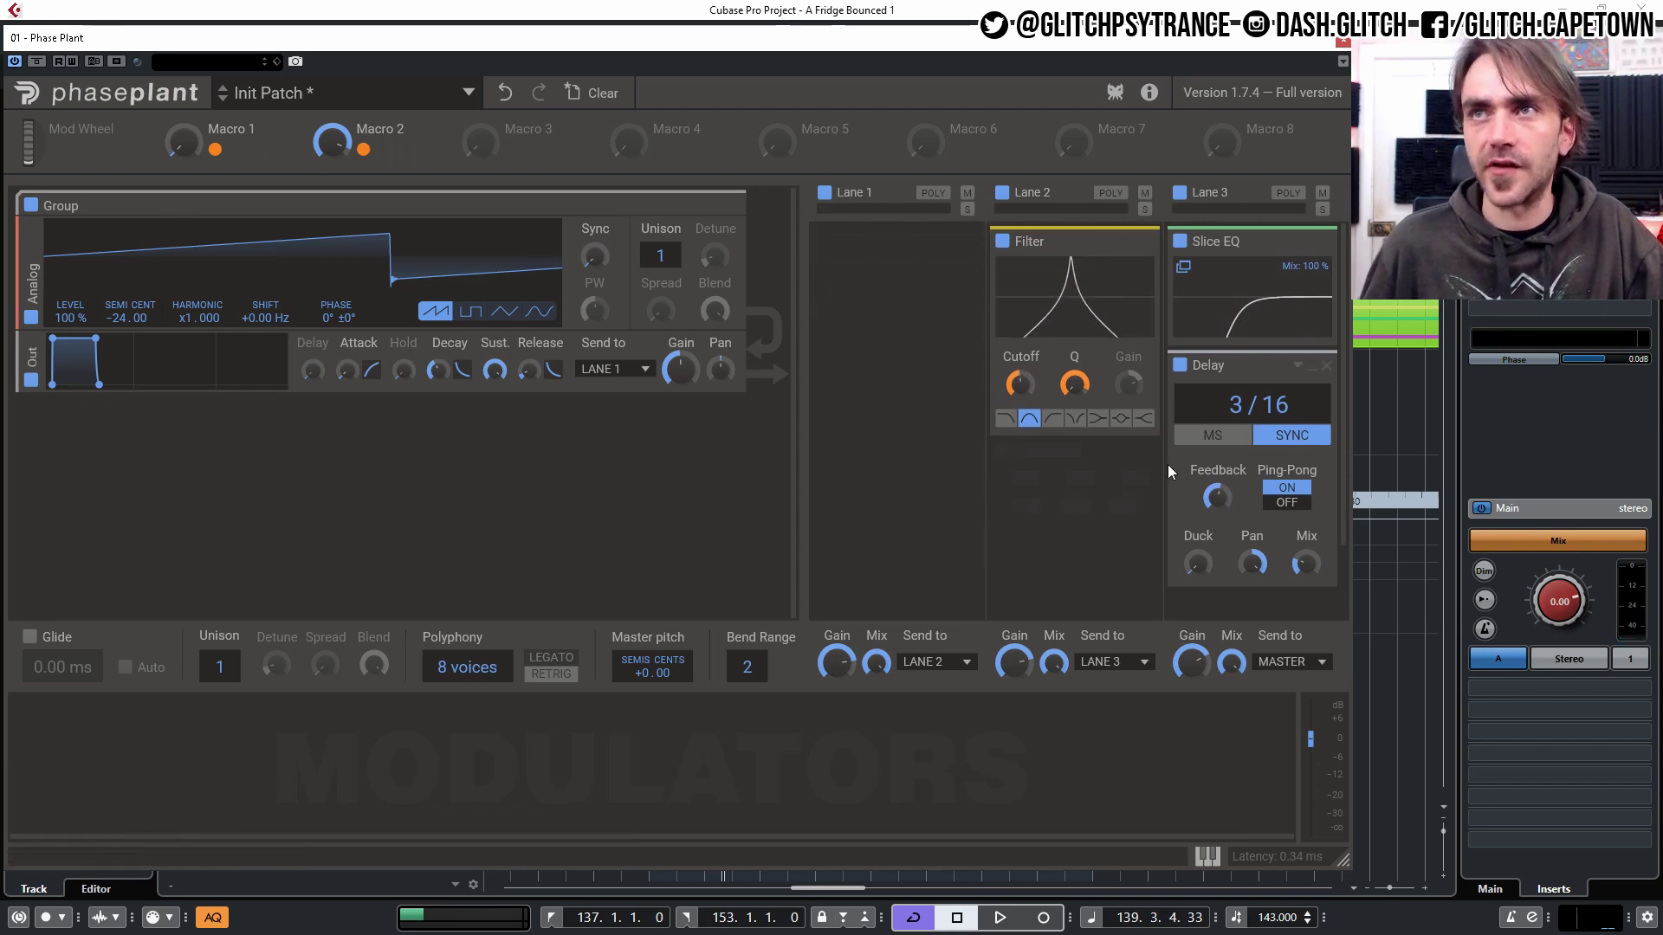
left_click(1149, 244)
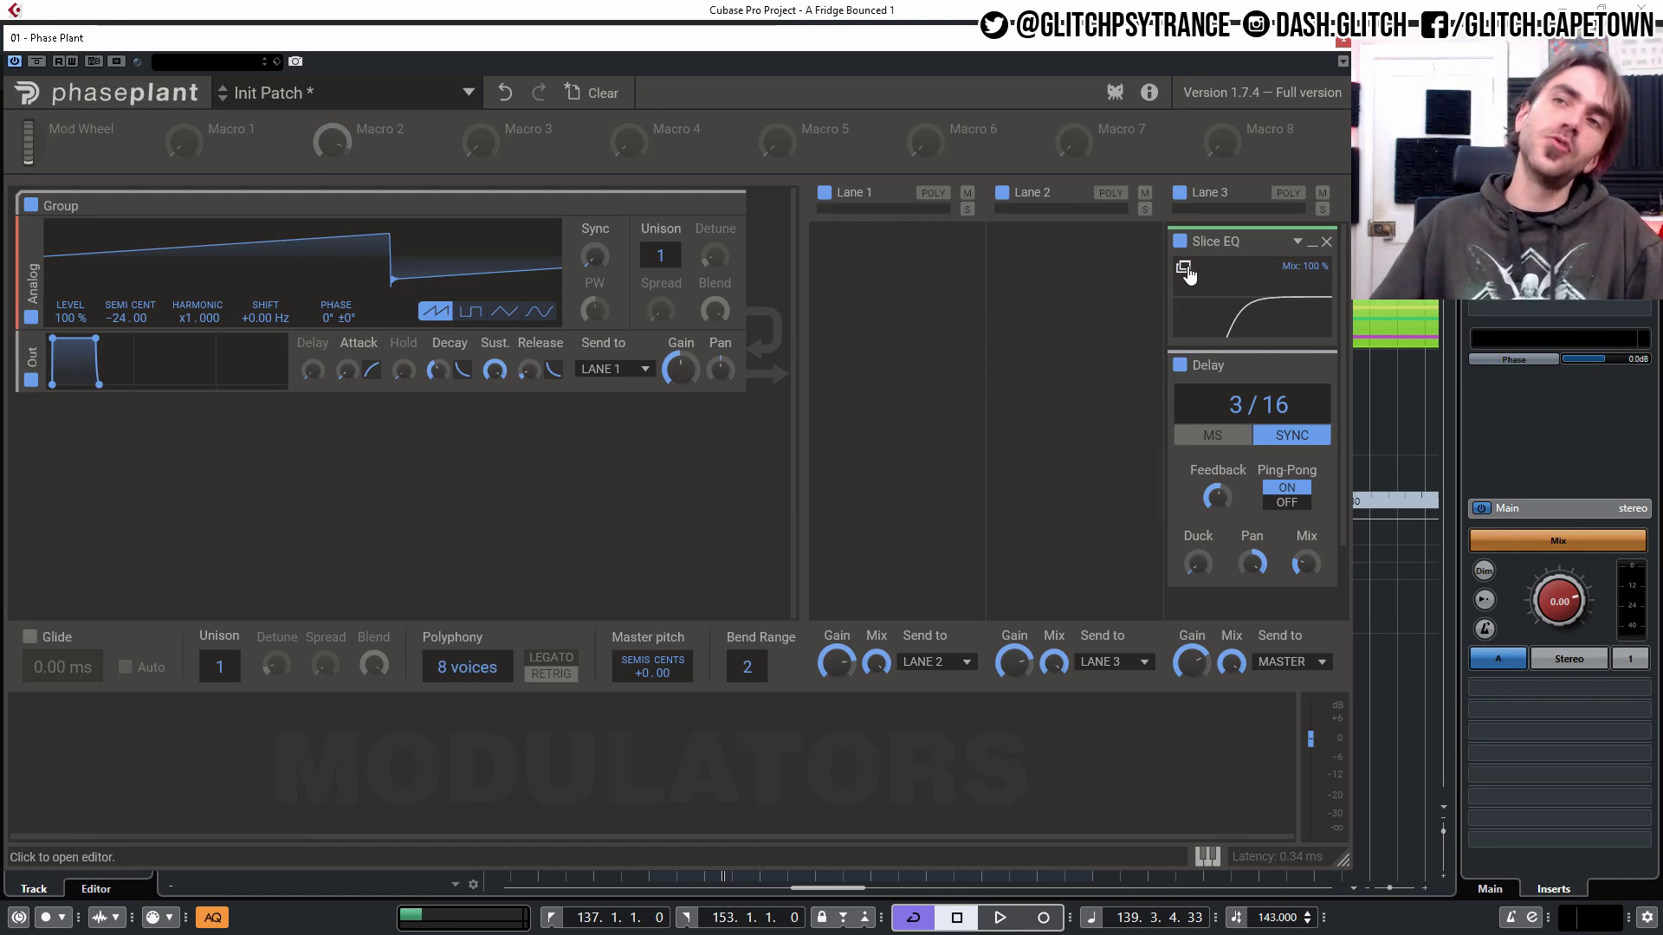
- Open the Slice EQ editor from Lane 3, show its filter list and enlarge the editor window
left_click(1184, 268)
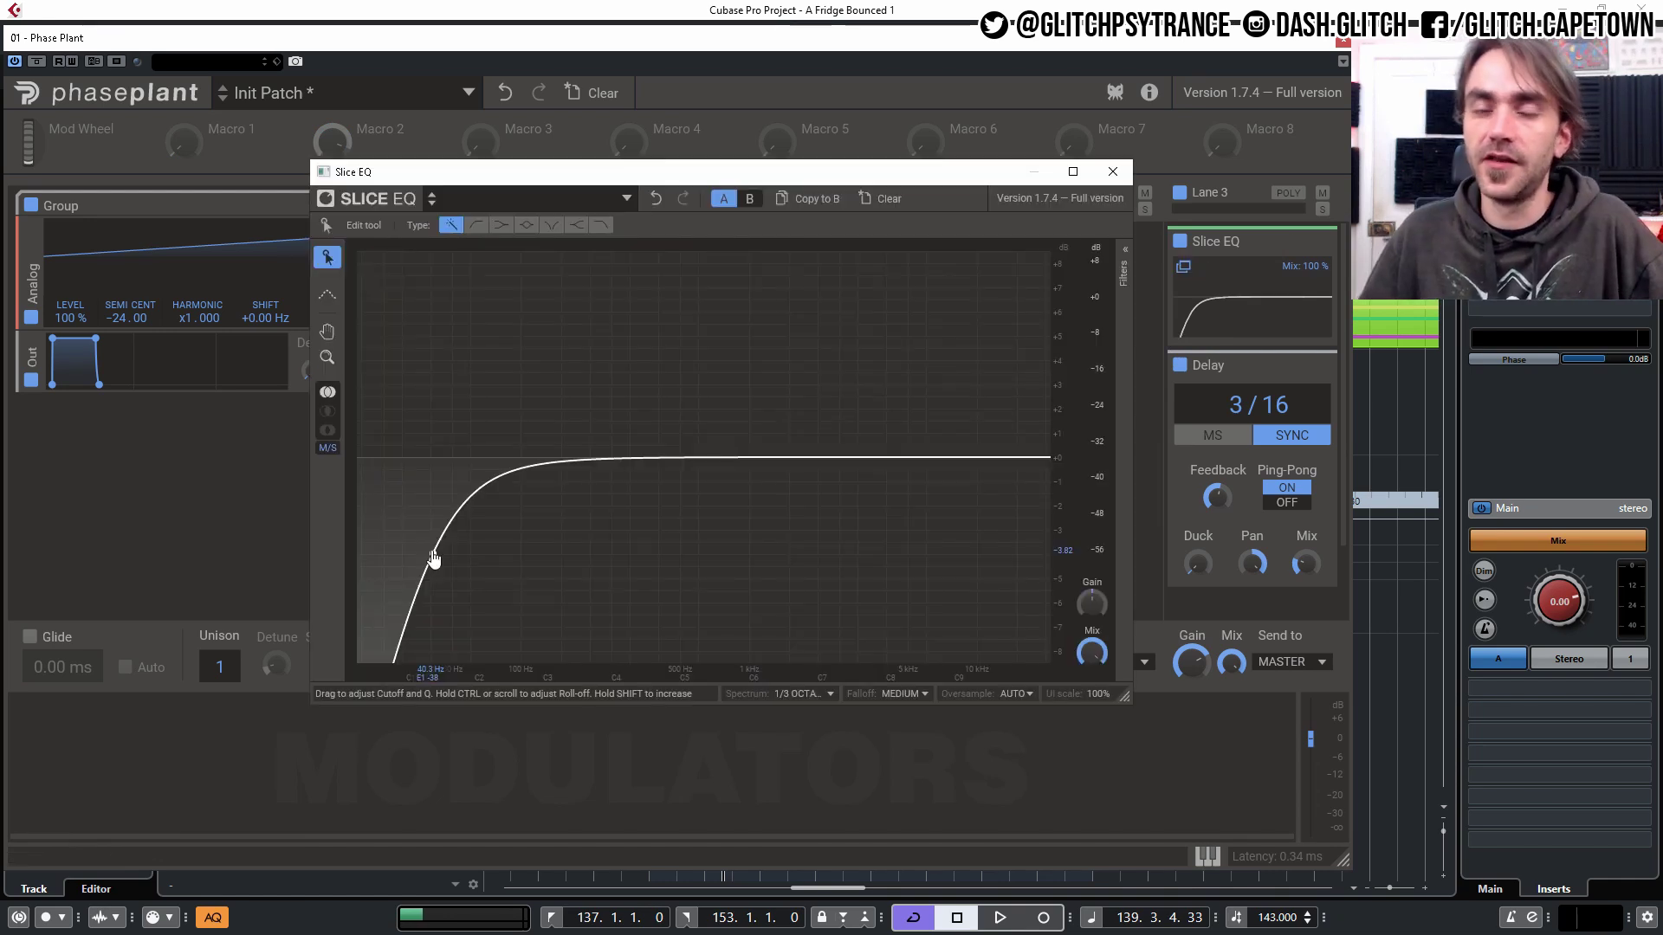
left_click(1125, 264)
left_click_drag(983, 163, 983, 148)
left_click_drag(827, 158, 587, 39)
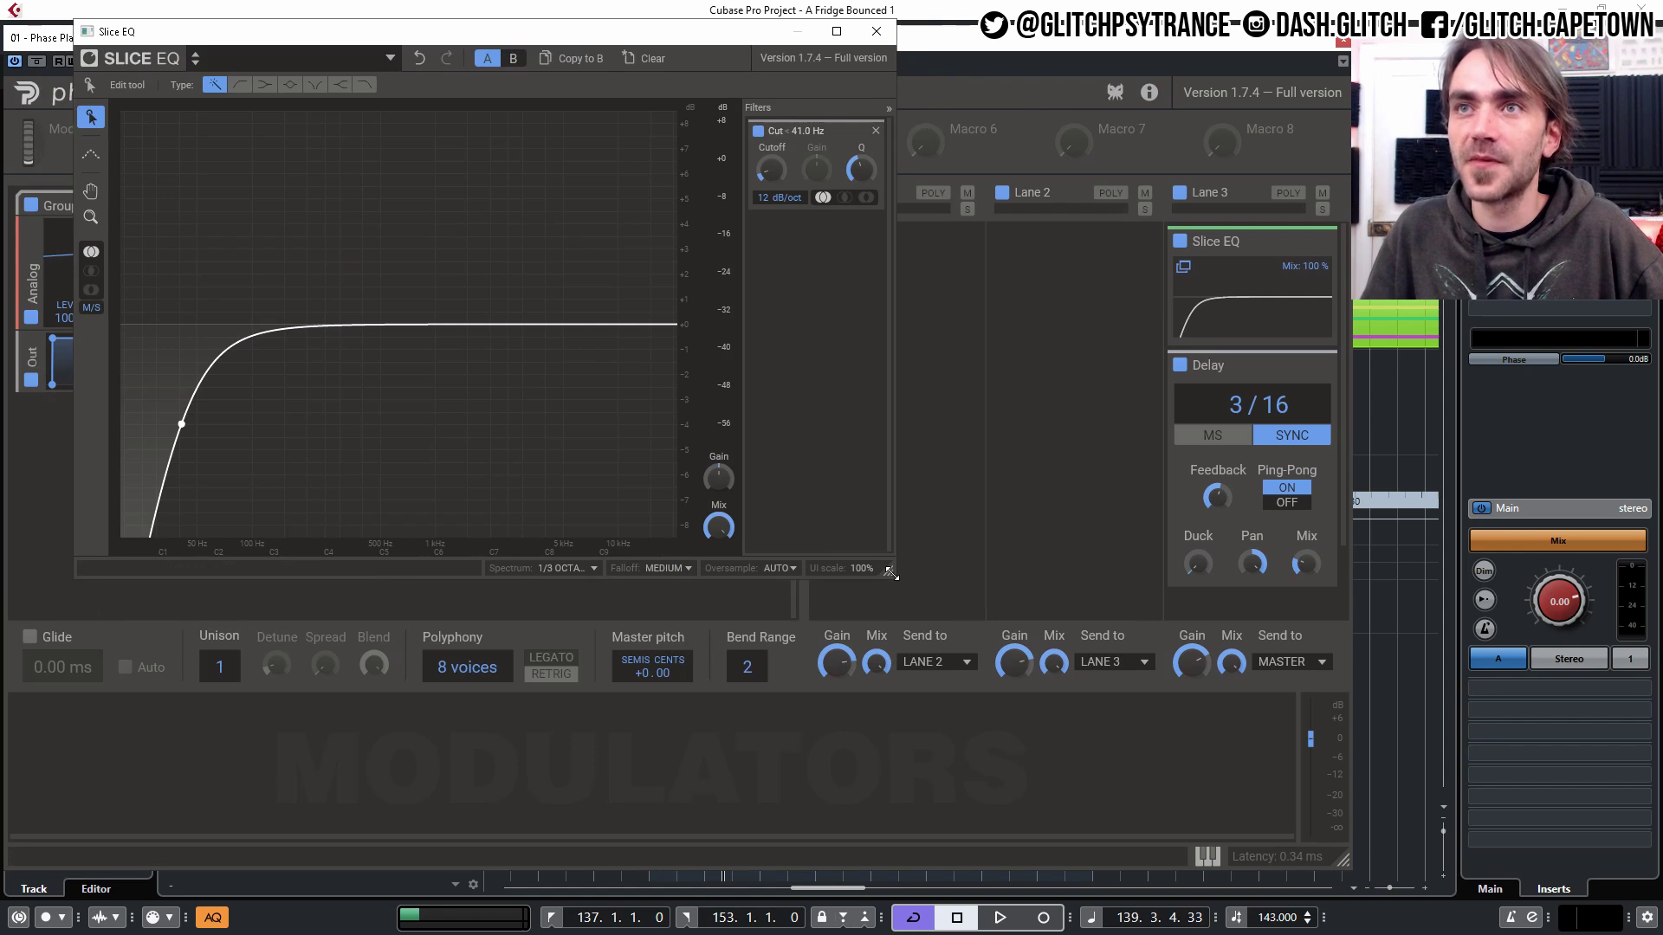
left_click_drag(891, 572, 1064, 693)
- Move the EQ's cut filter to about 165 Hz and add a peak filter at about 466 Hz boosted by about 2.7 dB
mouse_move(949, 180)
left_mouse_down()
mouse_move(949, 147)
mouse_move(948, 203)
mouse_move(948, 149)
left_mouse_up()
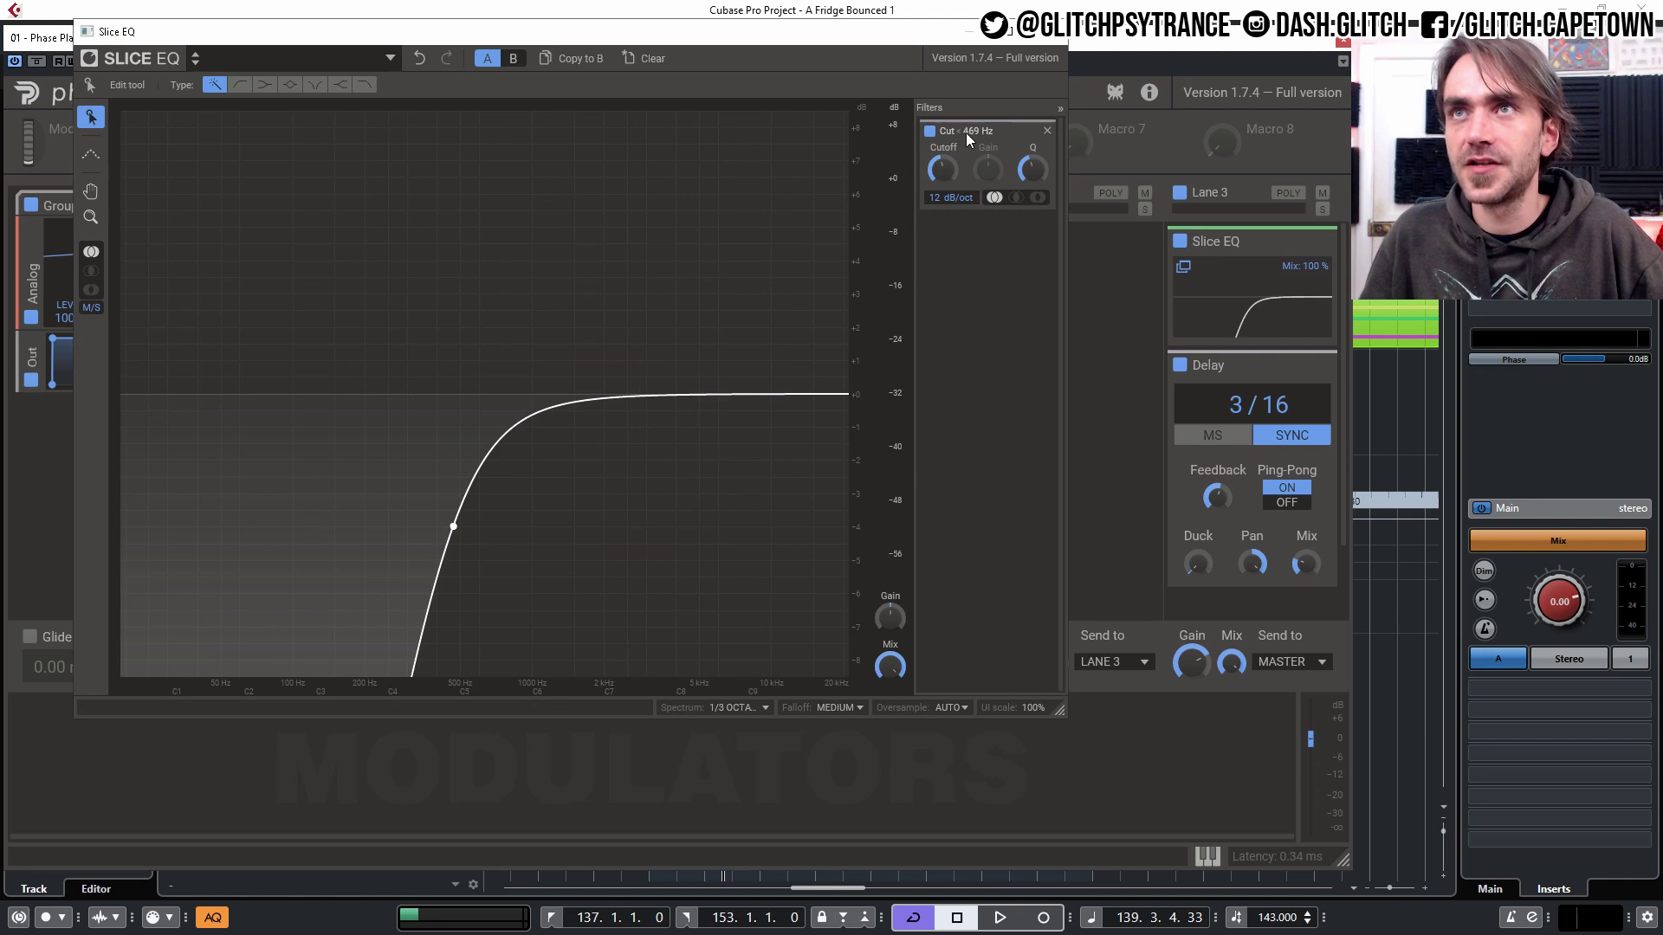
left_click_drag(126, 173, 205, 391)
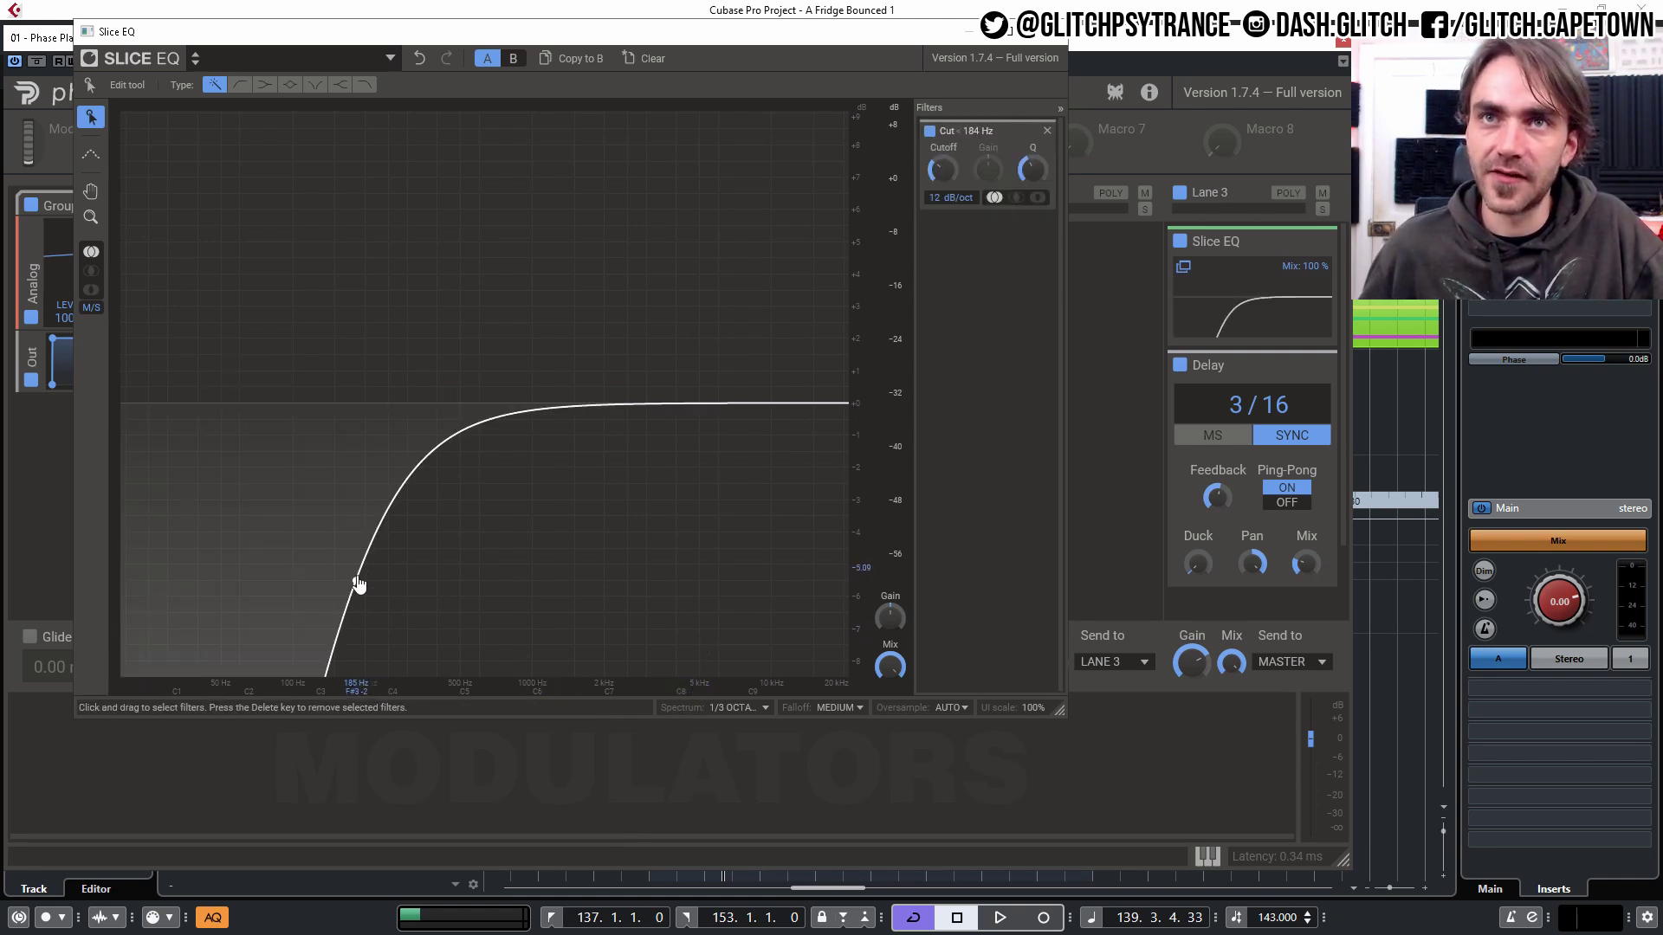
left_click_drag(360, 586, 346, 511)
double_click(407, 384)
left_click_drag(423, 375, 455, 325)
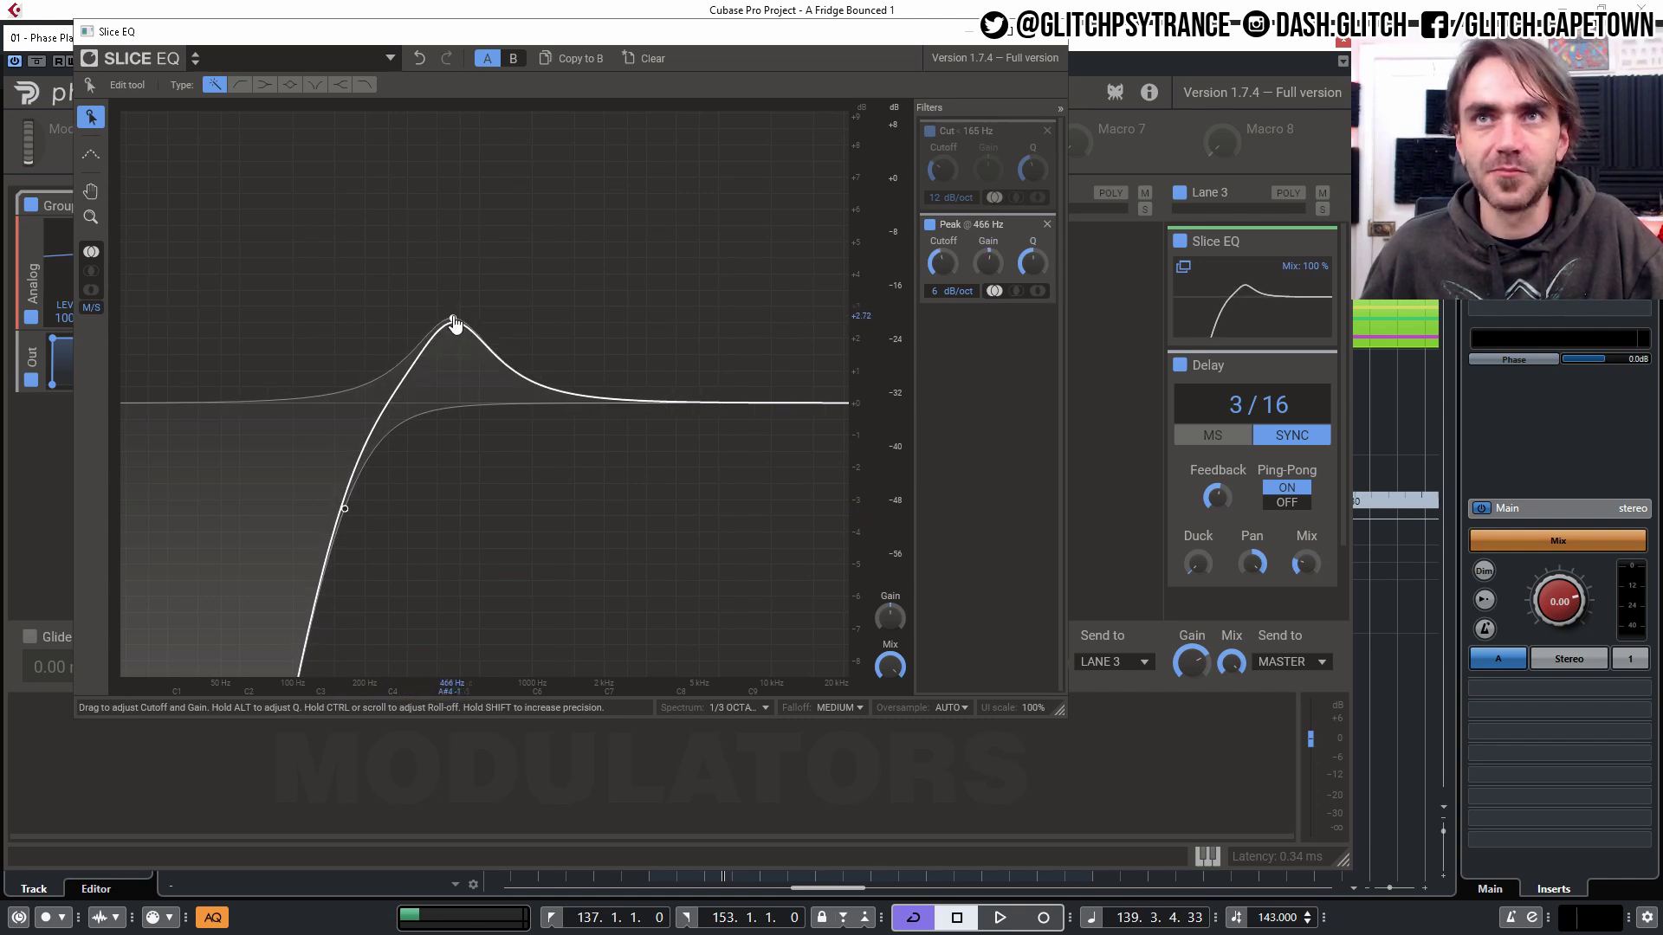
- Assign Macro 1 to the cutoffs of both the peak and cut filters in the Slice EQ and sweep the macro
left_click_drag(619, 28, 823, 197)
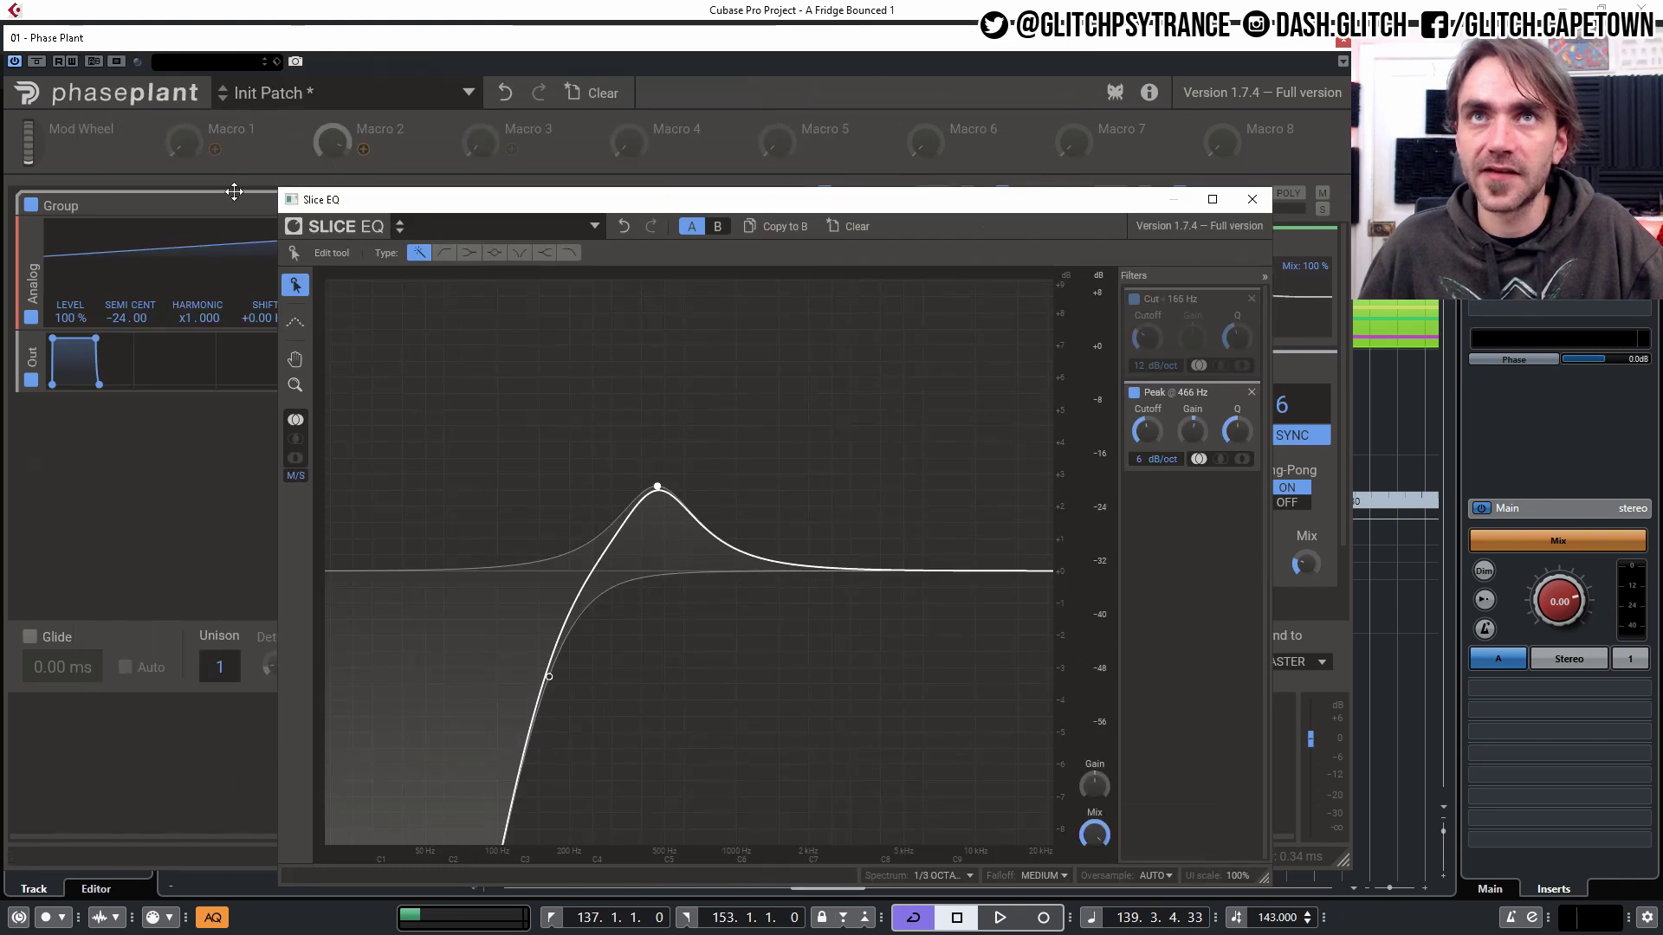
left_click(215, 150)
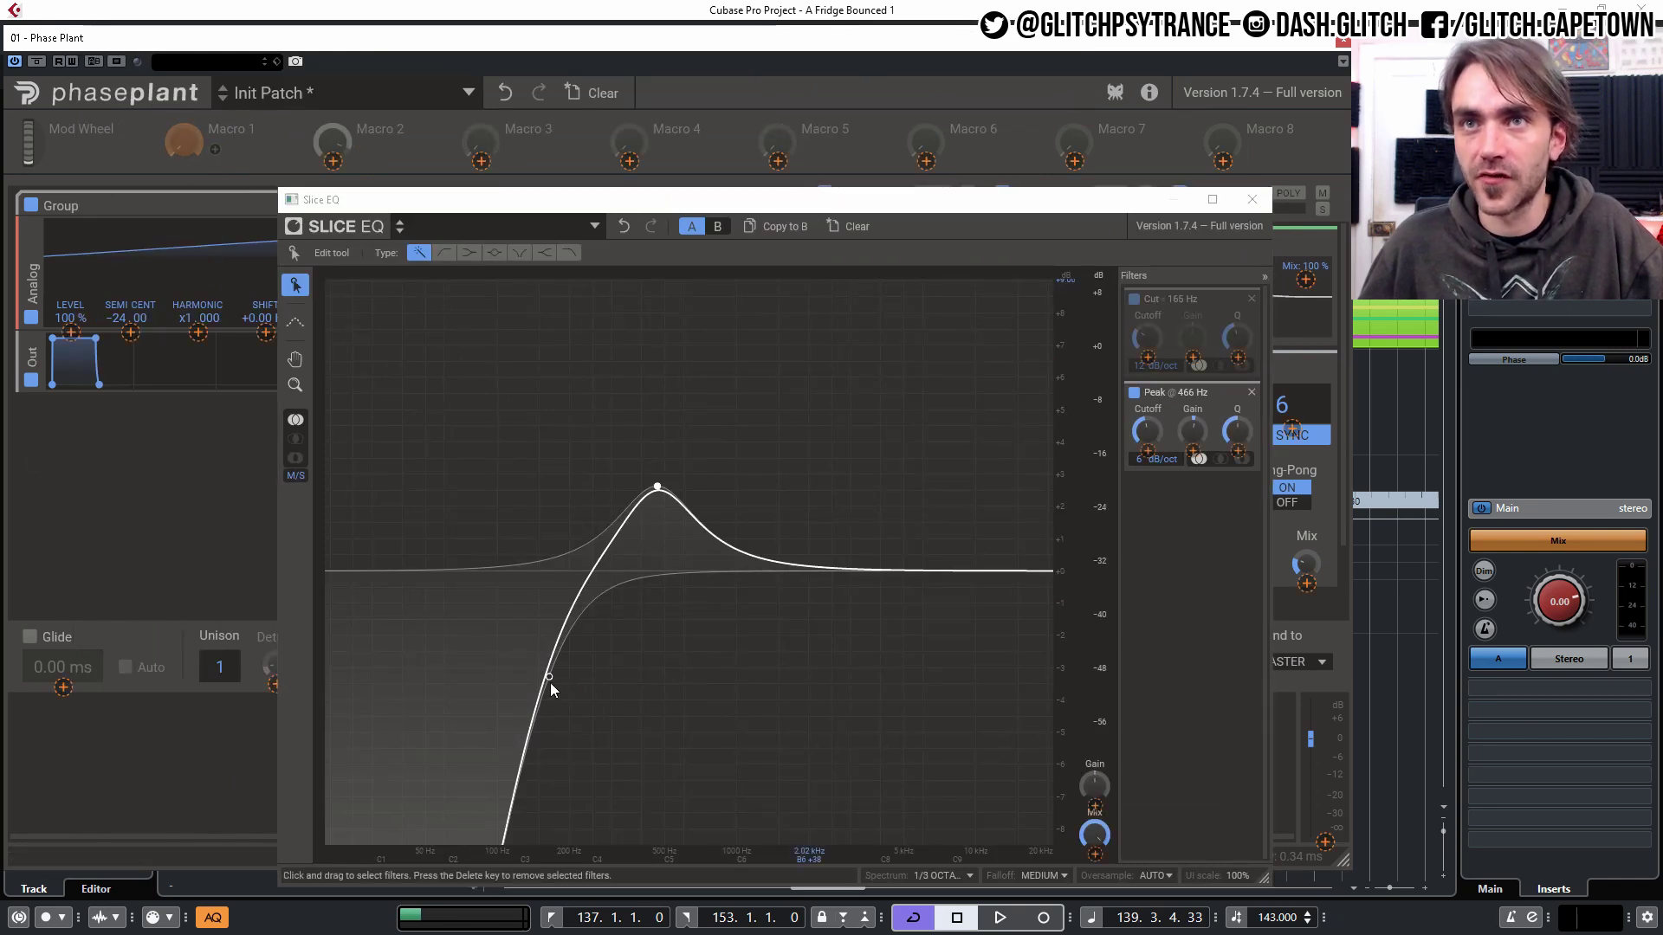
left_click_drag(705, 646, 1149, 451)
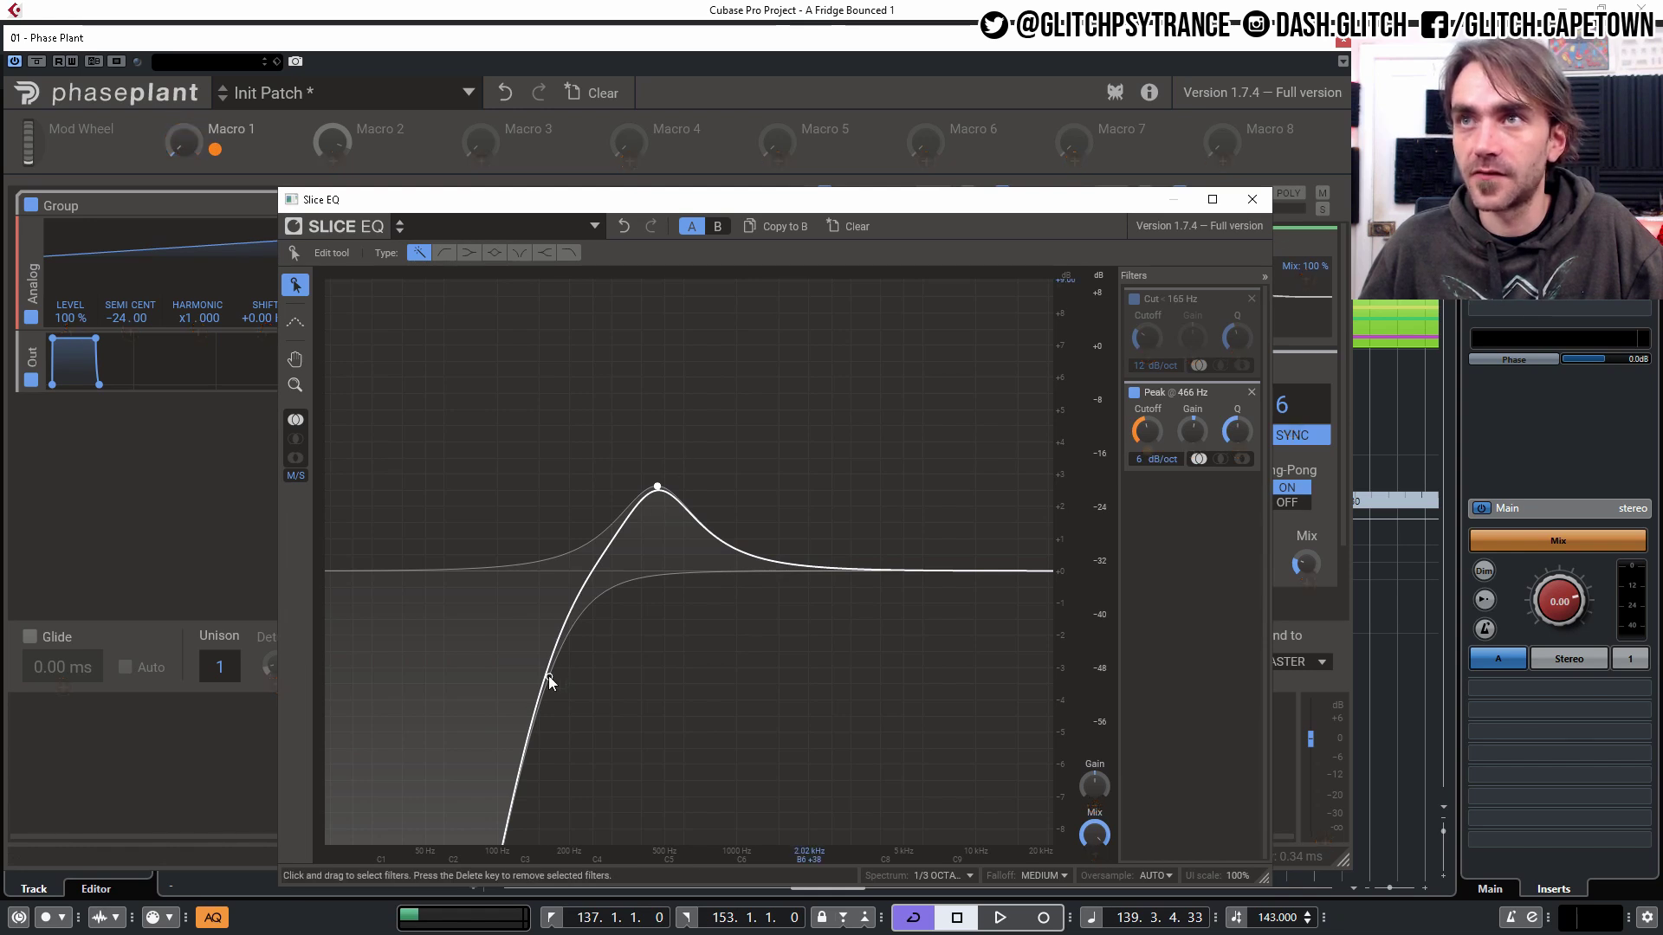
left_click_drag(548, 675, 551, 676)
left_click(289, 143)
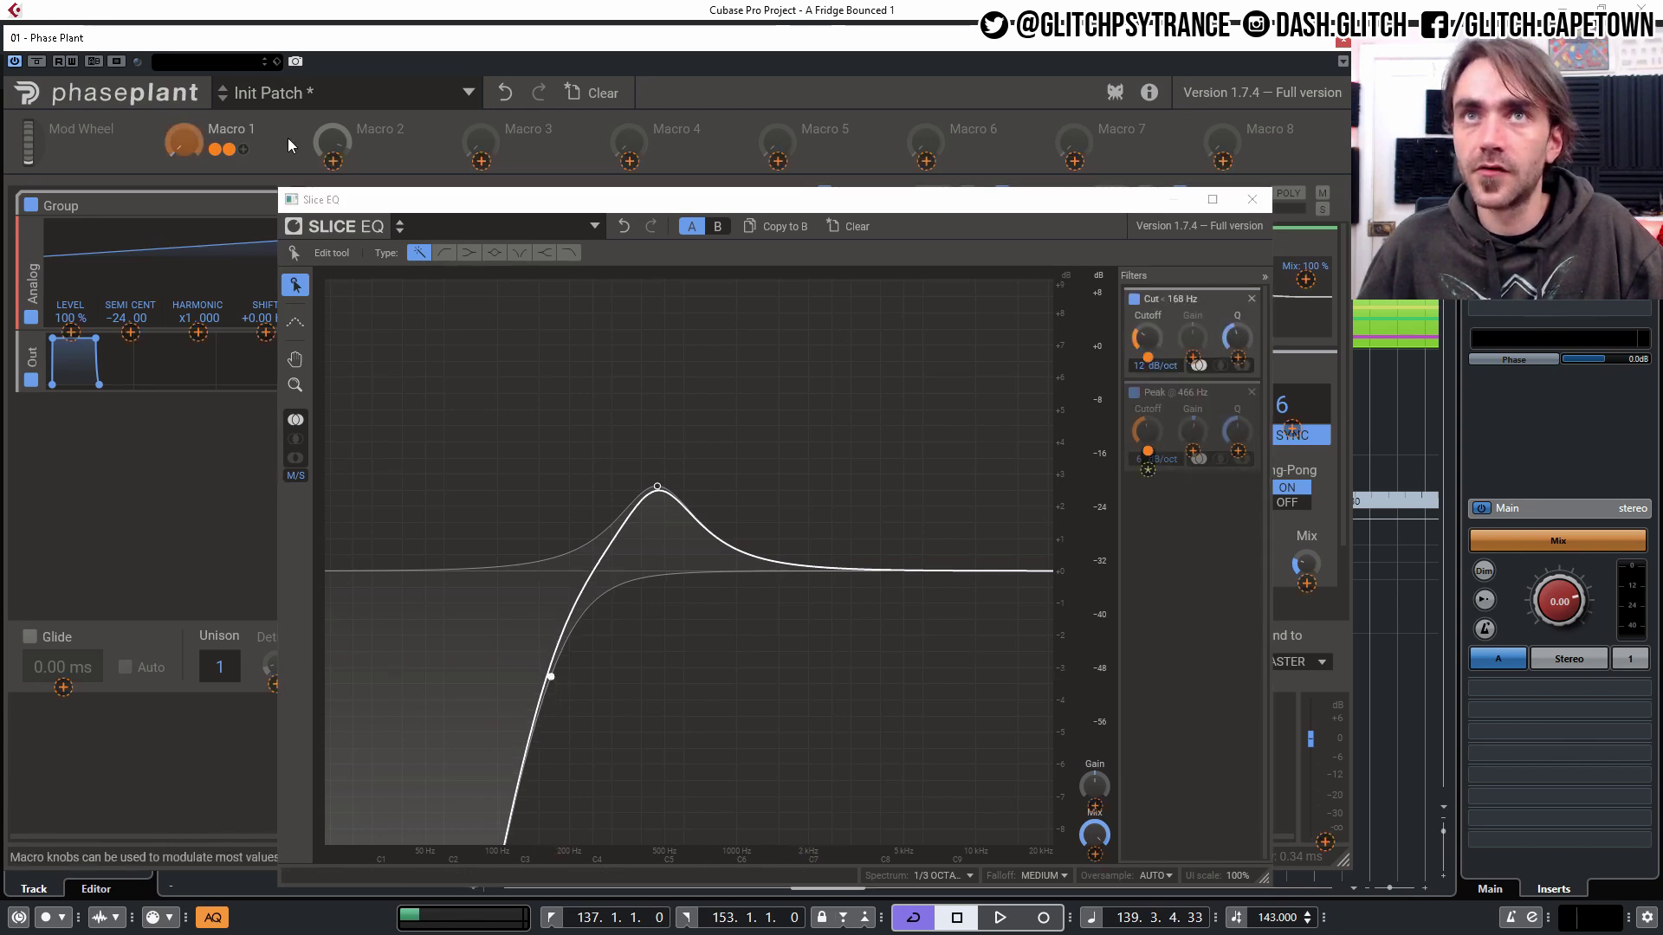
mouse_move(182, 137)
left_mouse_down()
mouse_move(183, 76)
mouse_move(183, 143)
left_mouse_up()
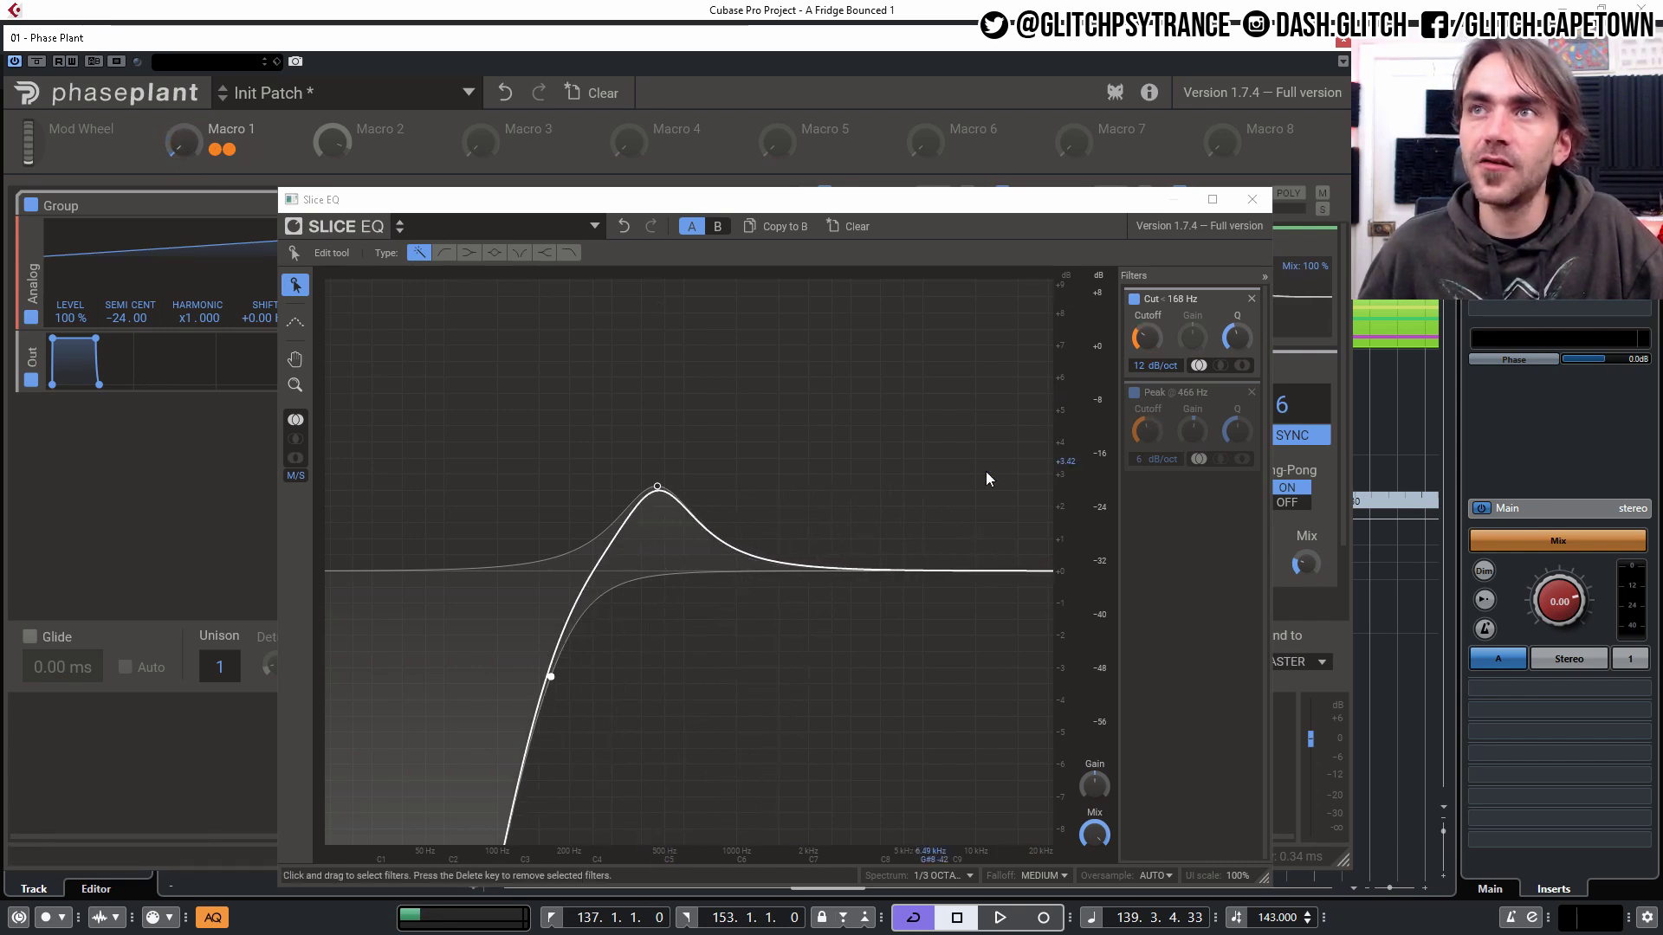
mouse_move(183, 141)
left_mouse_down()
mouse_move(183, 100)
mouse_move(184, 154)
left_mouse_up()
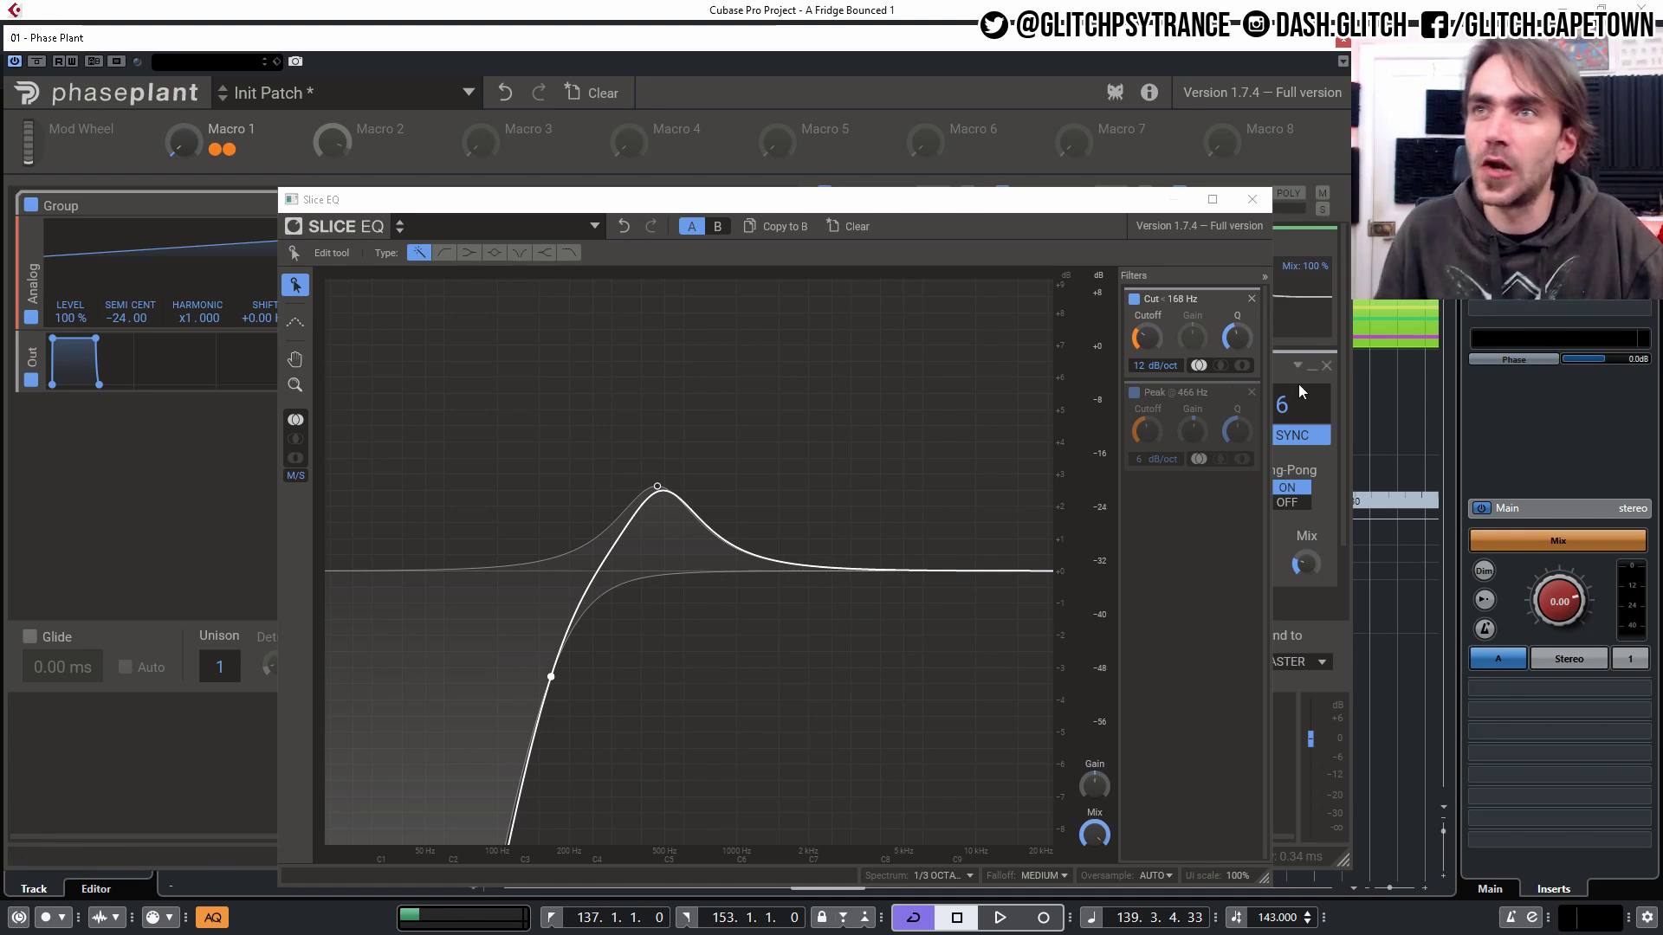
- Lower the cut filter's Q to about 0.135 and route Macro 1 to the peak filter's gain instead of its Q
left_click_drag(1228, 348, 1228, 400)
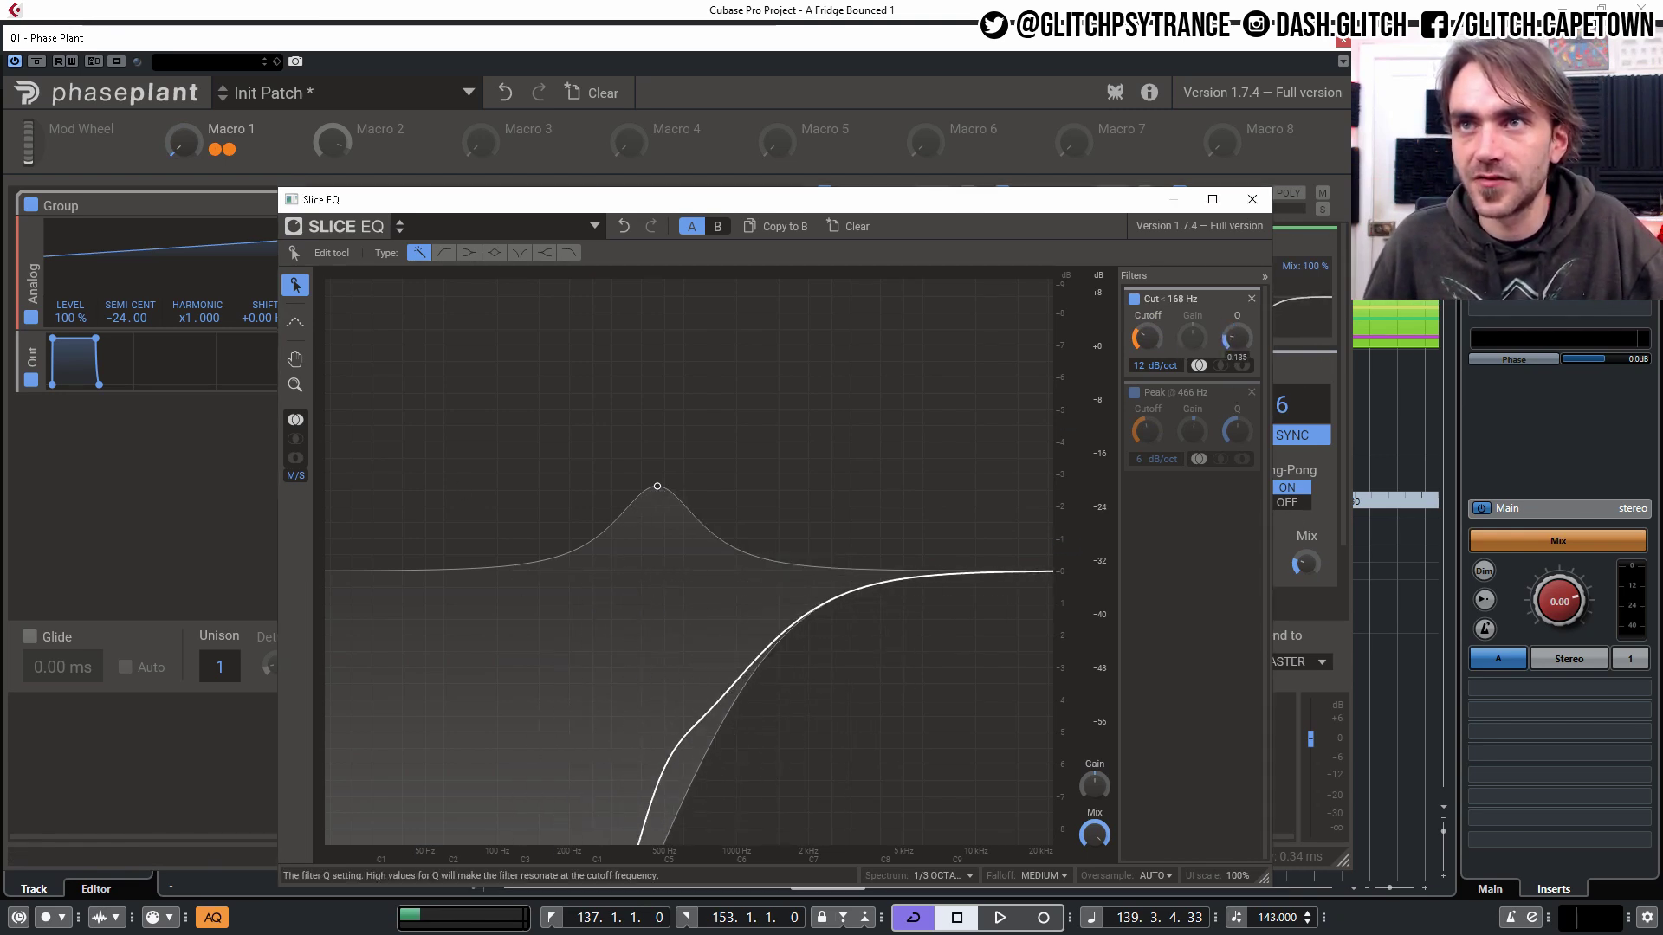
left_click_drag(1238, 451, 1192, 424)
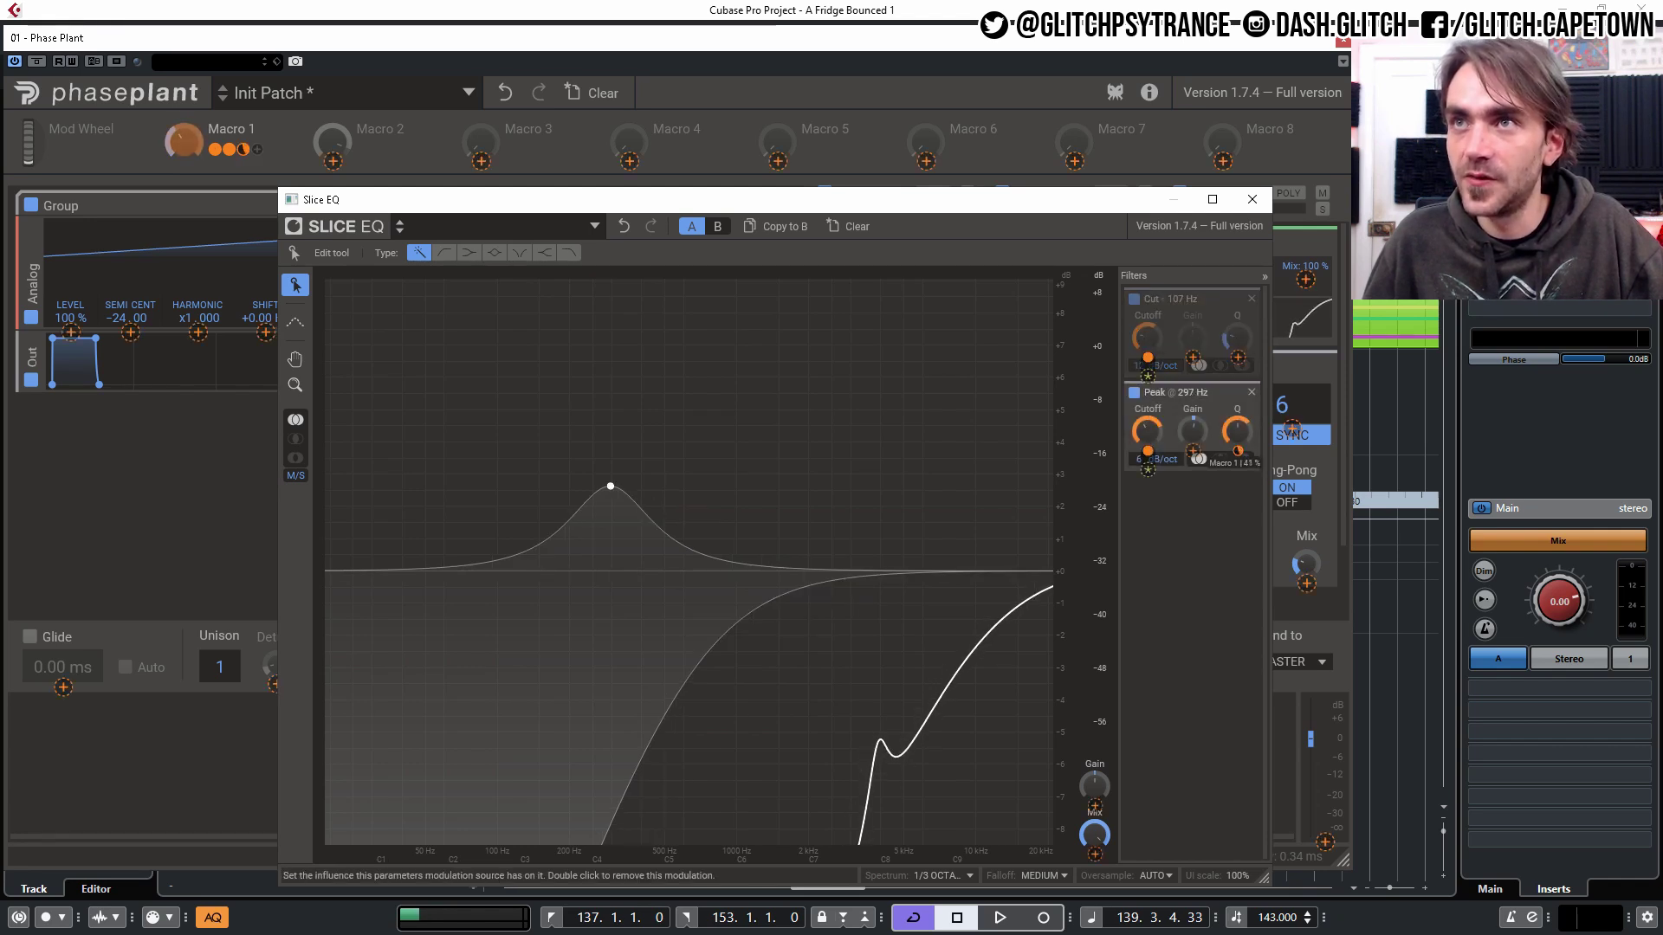
double_click(1237, 451)
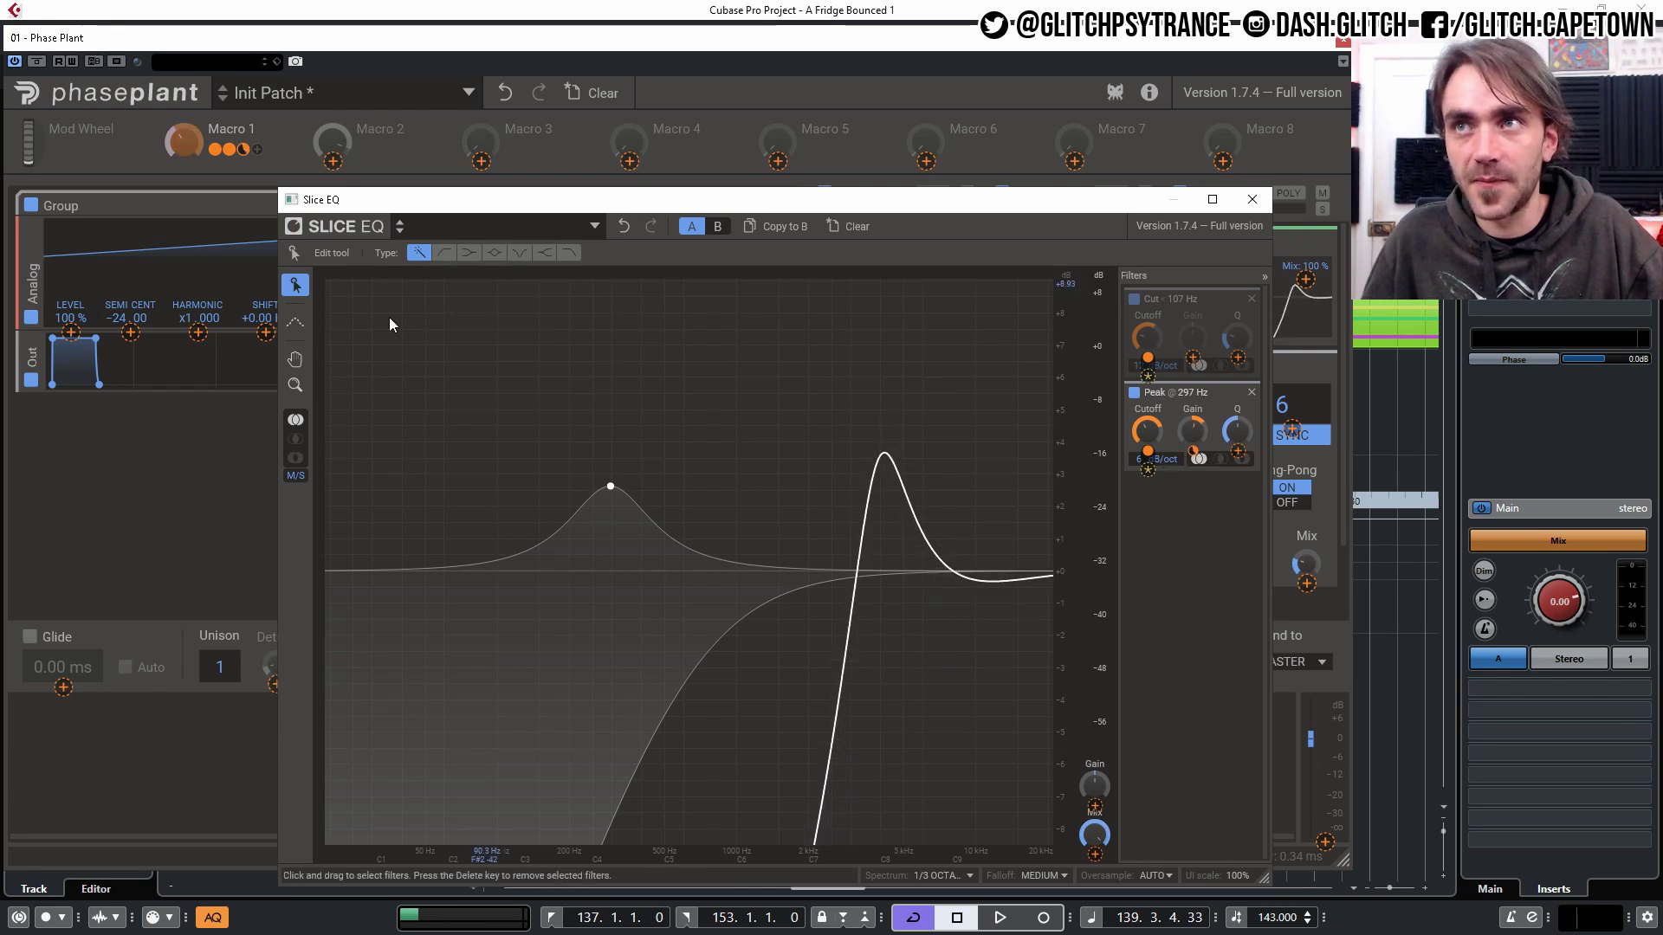
left_click(284, 158)
left_click_drag(172, 145, 173, 128)
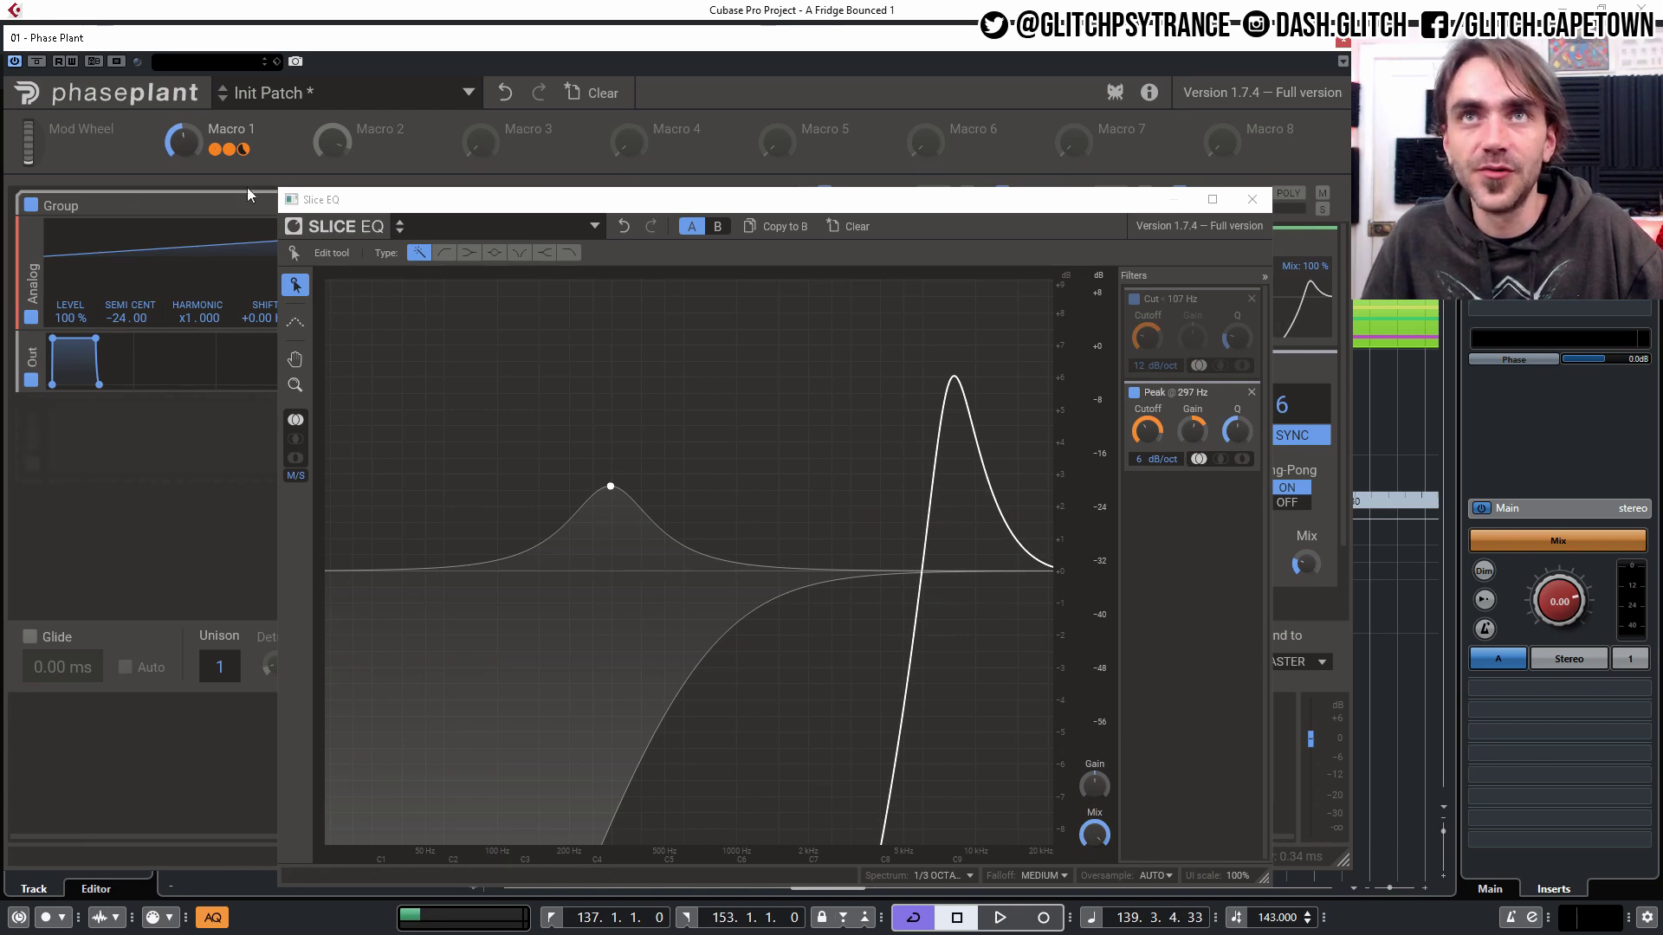
- Give Macro 1 a negative influence on the peak filter's Q and readjust its influence on the peak's gain
left_click(257, 150)
left_click(1238, 450)
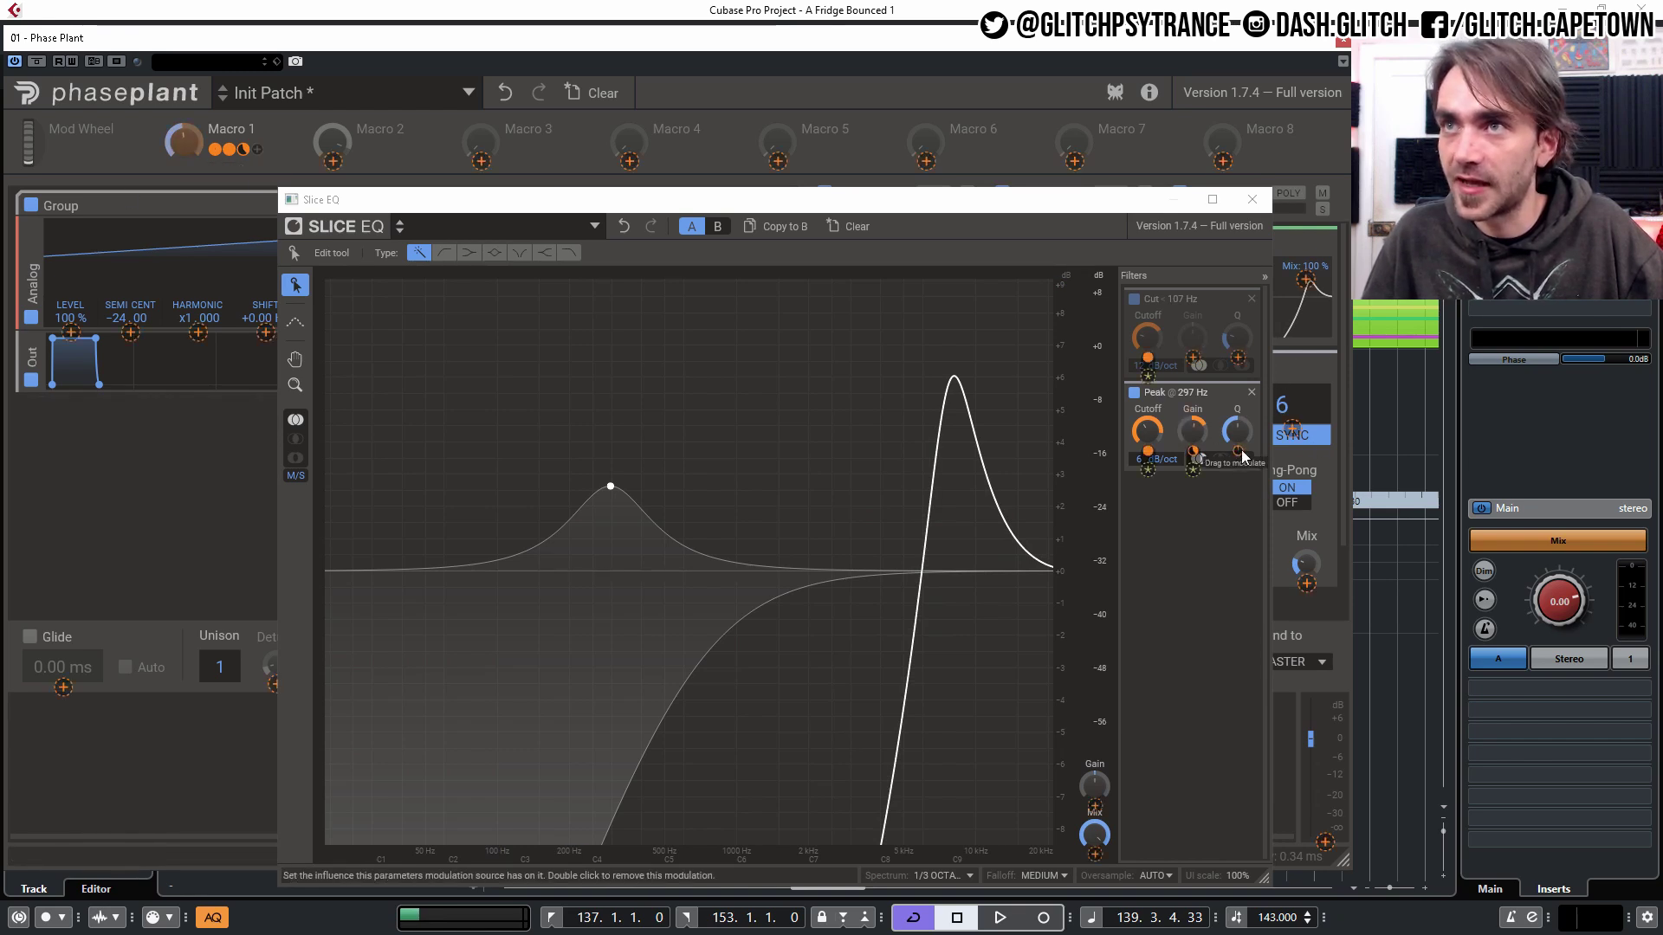
left_click_drag(1199, 459, 1201, 453)
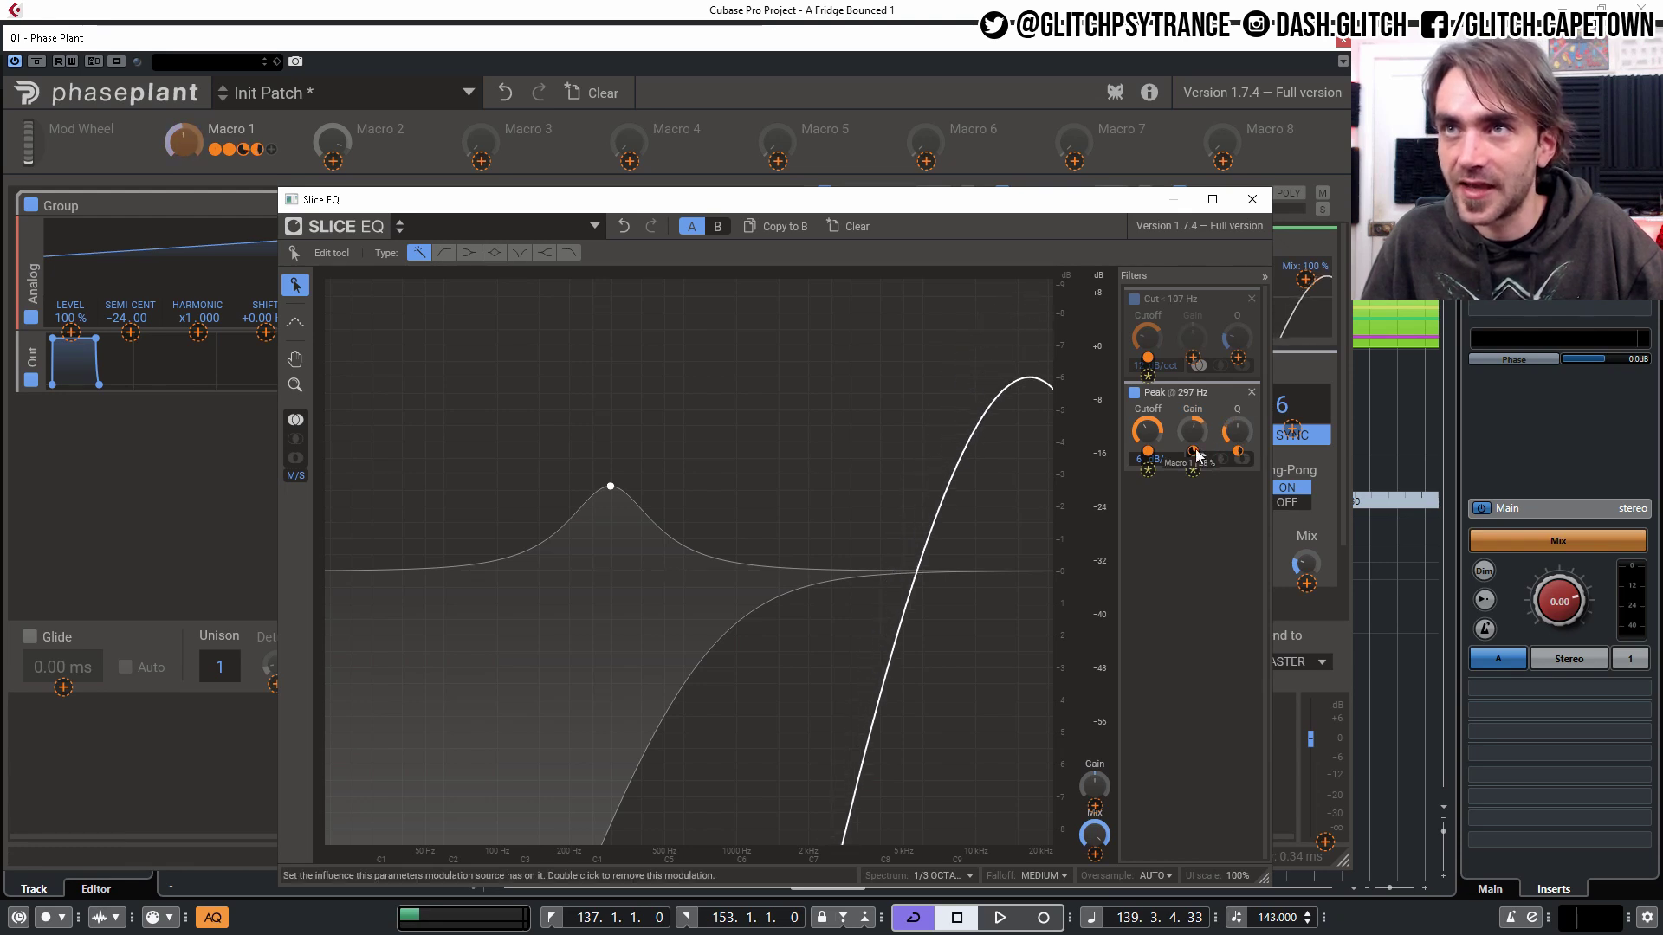
left_click(258, 150)
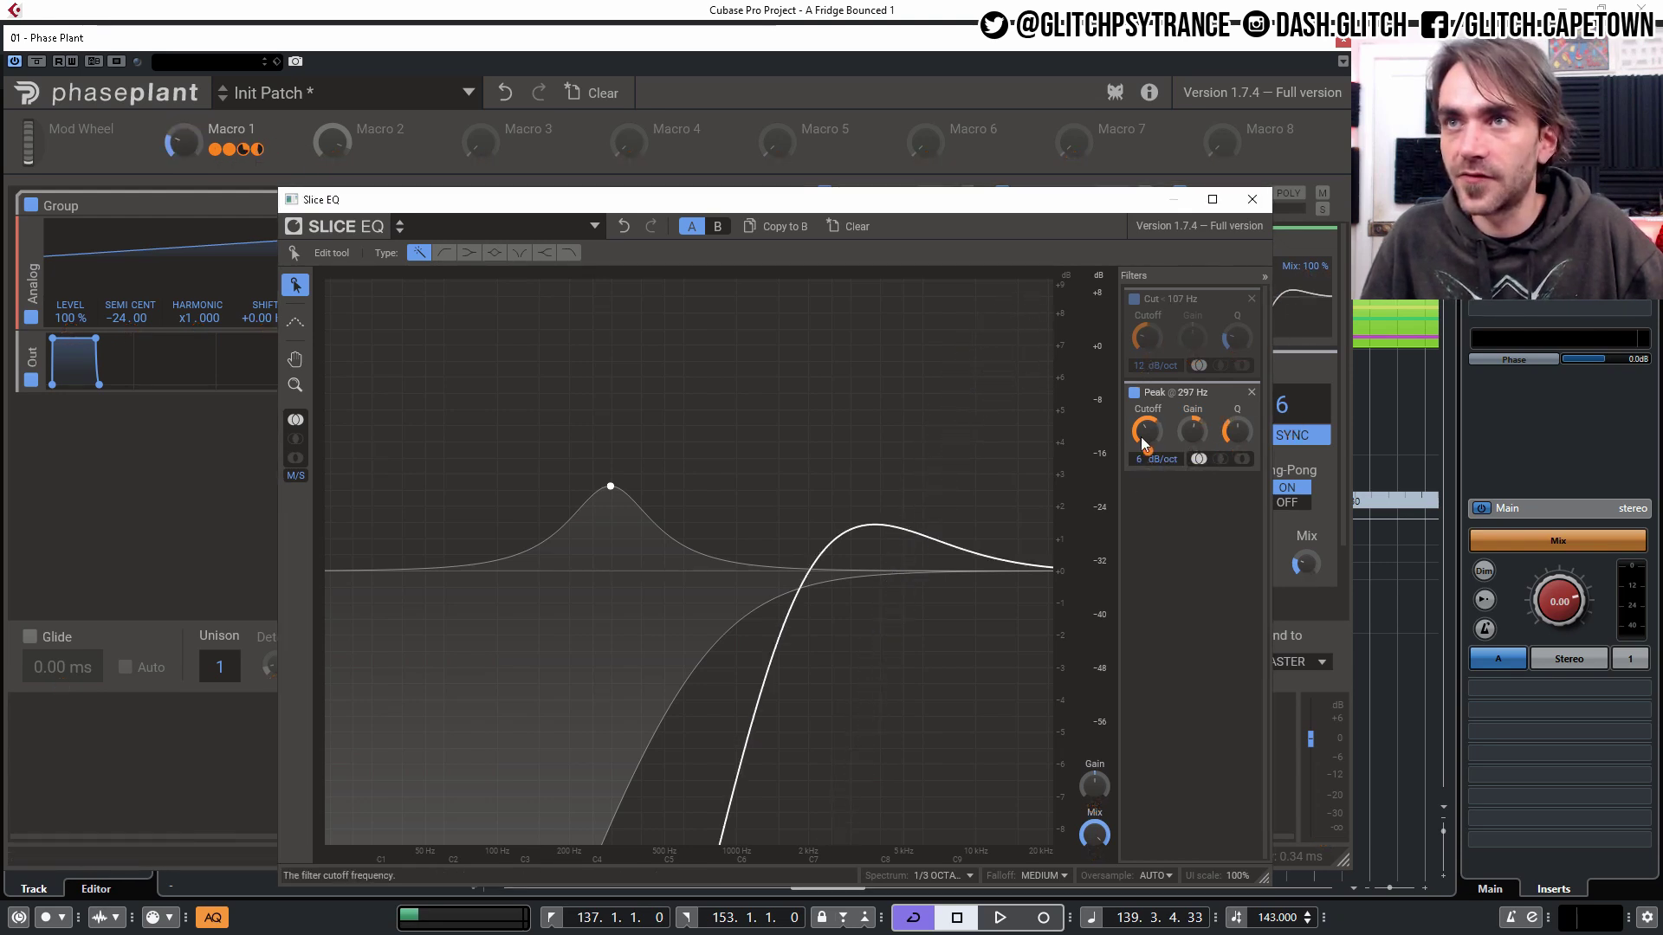
- Lower the peak filter's cutoff to 154 Hz and the cut filter's to 20 Hz, and audition Macro 1 sweeps during playback
left_click_drag(1143, 439, 1143, 467)
left_click_drag(1151, 338, 1150, 381)
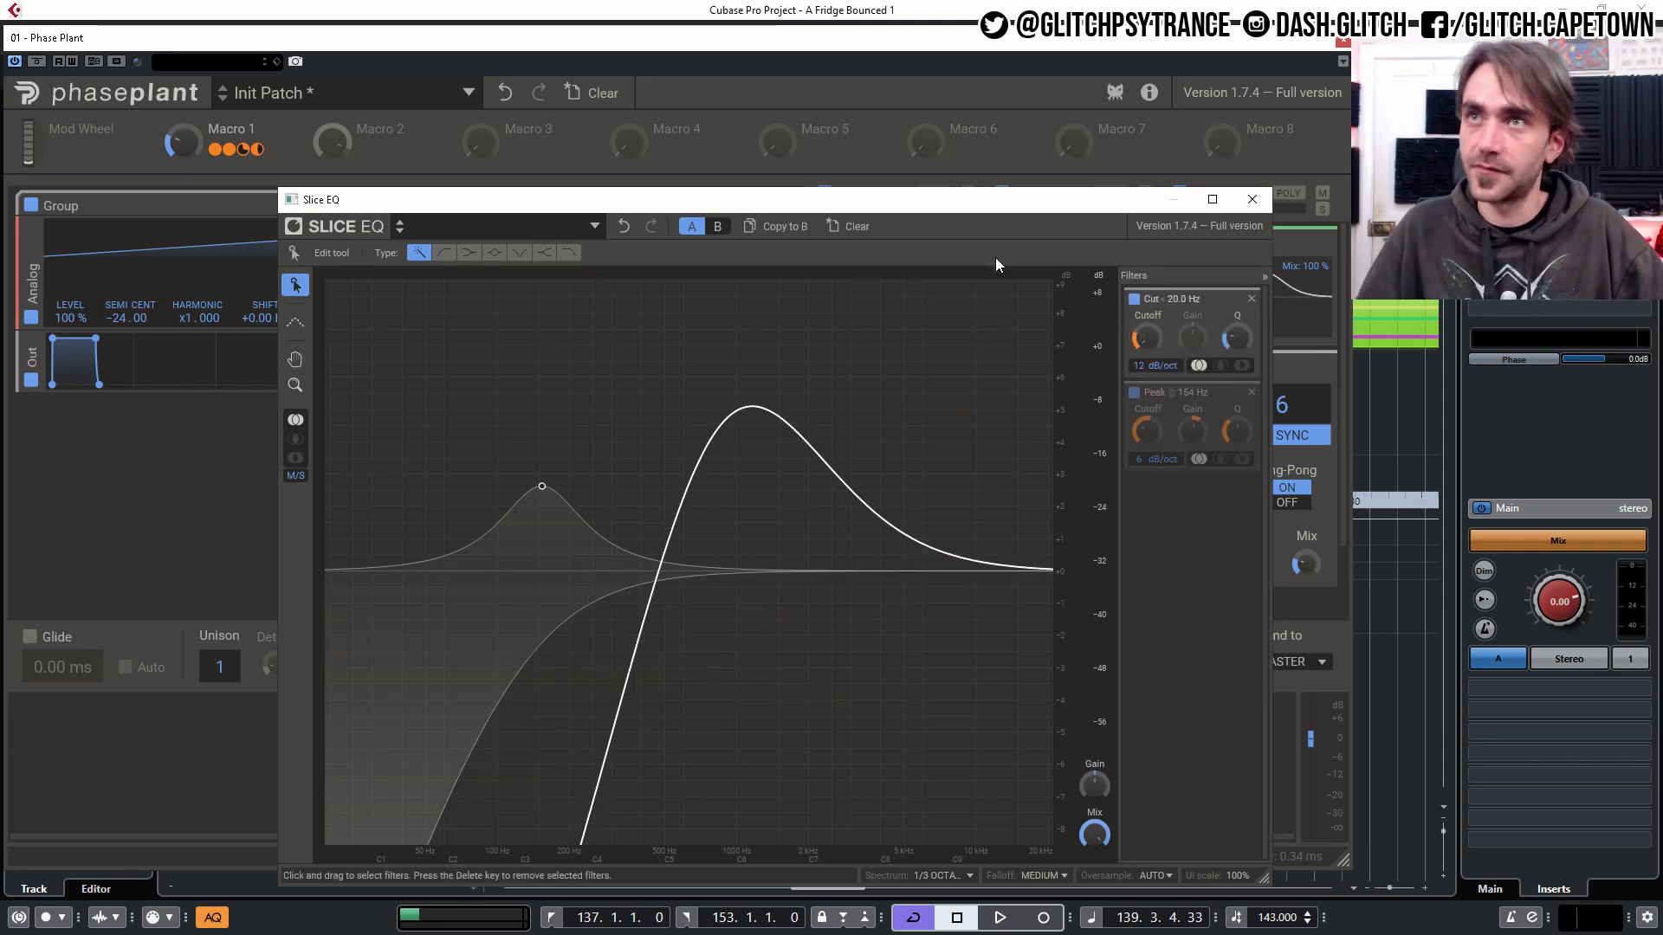
left_click(1372, 730)
key("space")
mouse_move(183, 147)
left_mouse_down()
mouse_move(183, 53)
mouse_move(177, 158)
left_mouse_up()
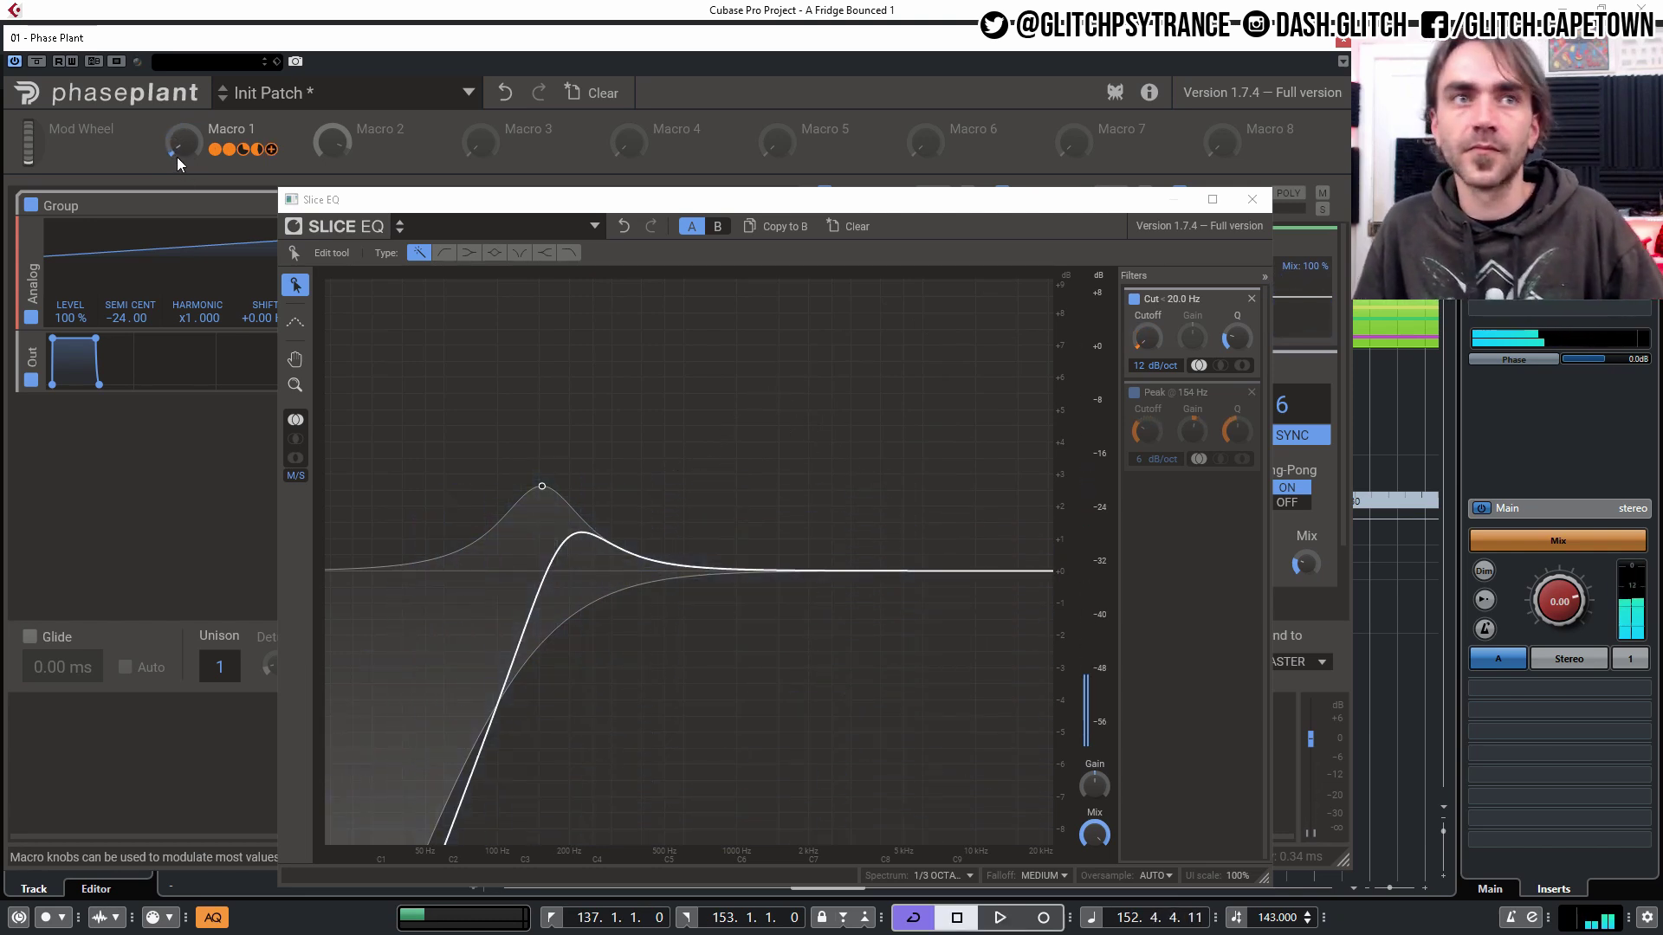
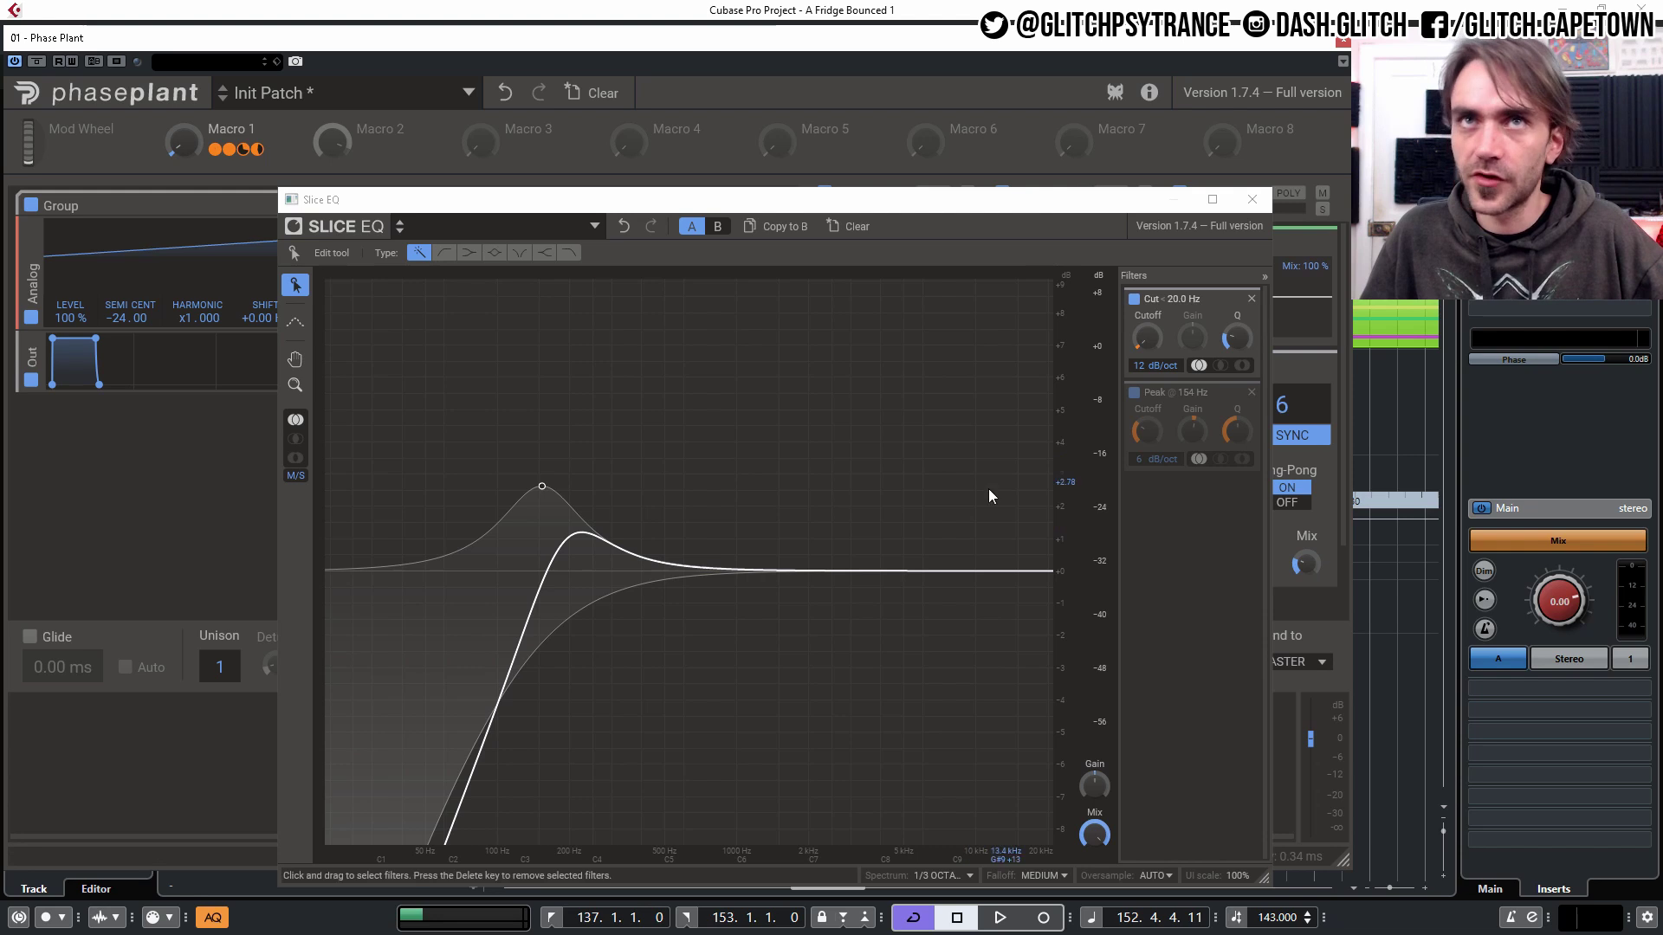
- Add a Multiply utility modulator and move the Slice EQ from Lane 3 to Lane 1
left_click(1252, 200)
right_click(112, 711)
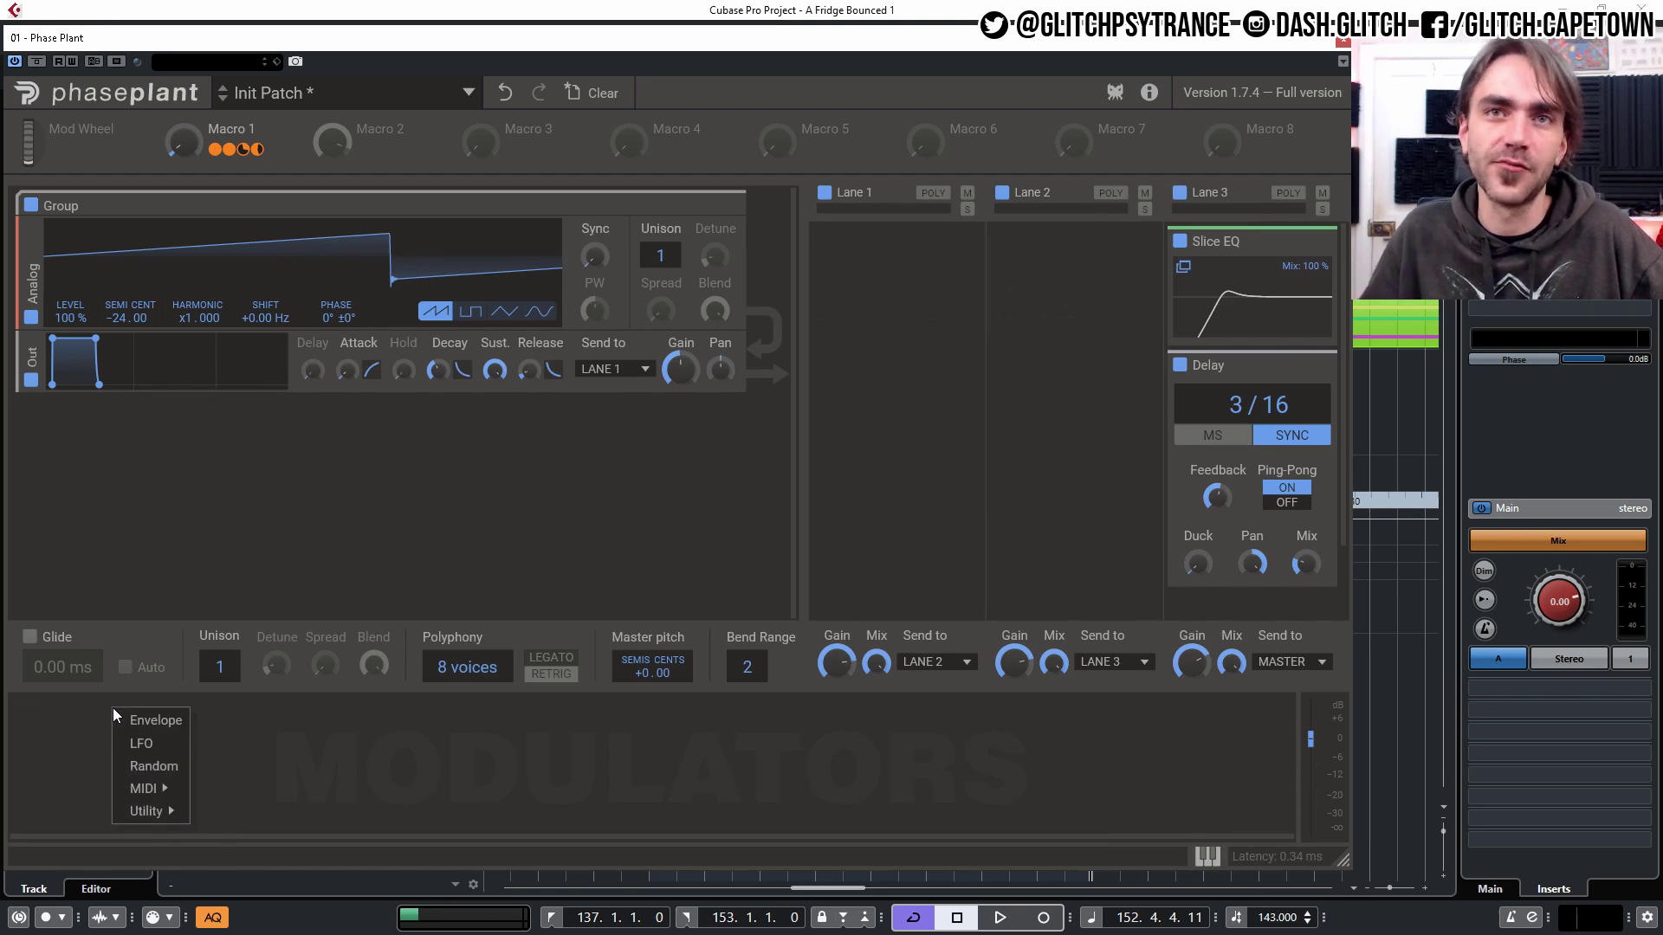
mouse_move(152, 812)
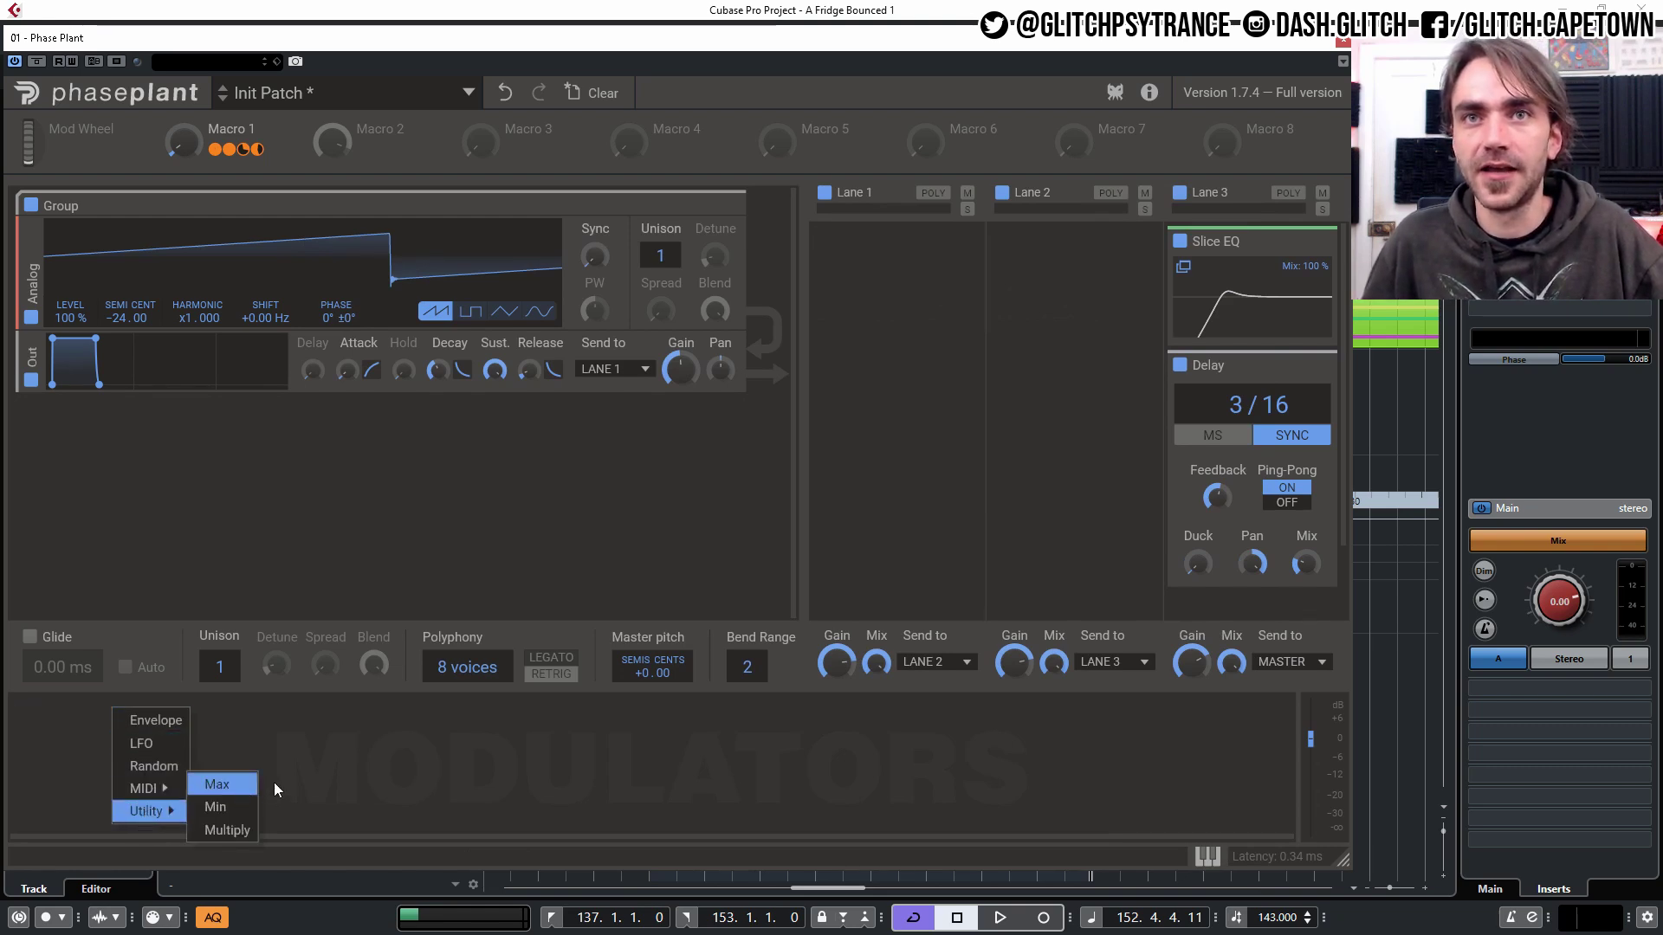
left_click(227, 831)
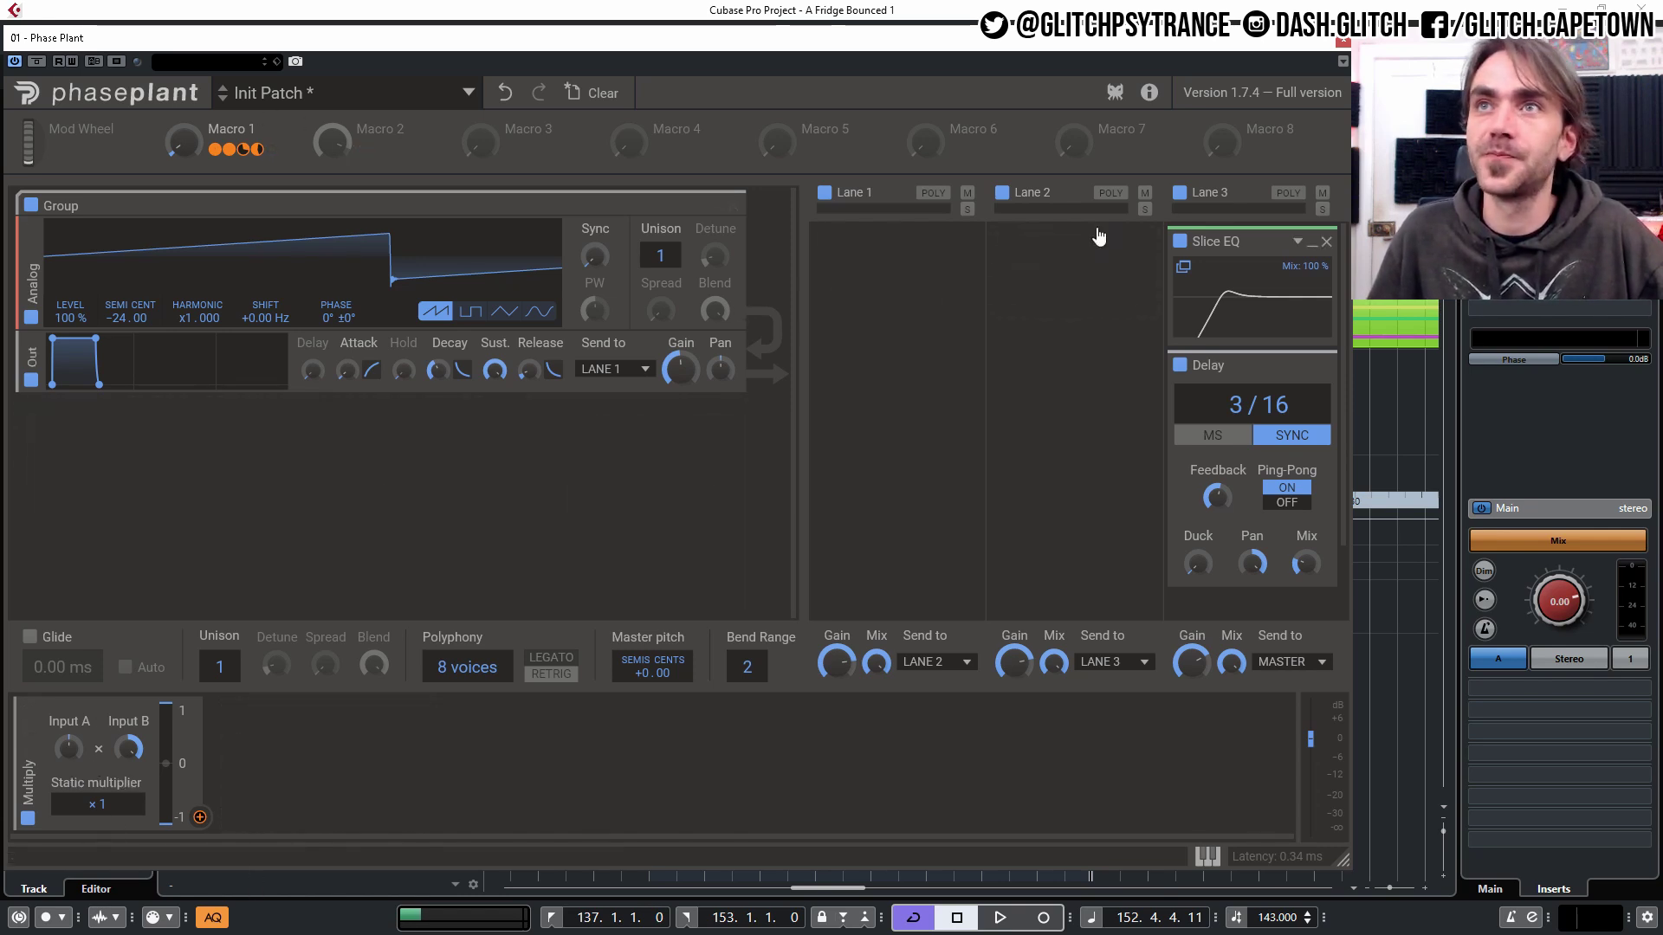
left_click_drag(1238, 250, 996, 253)
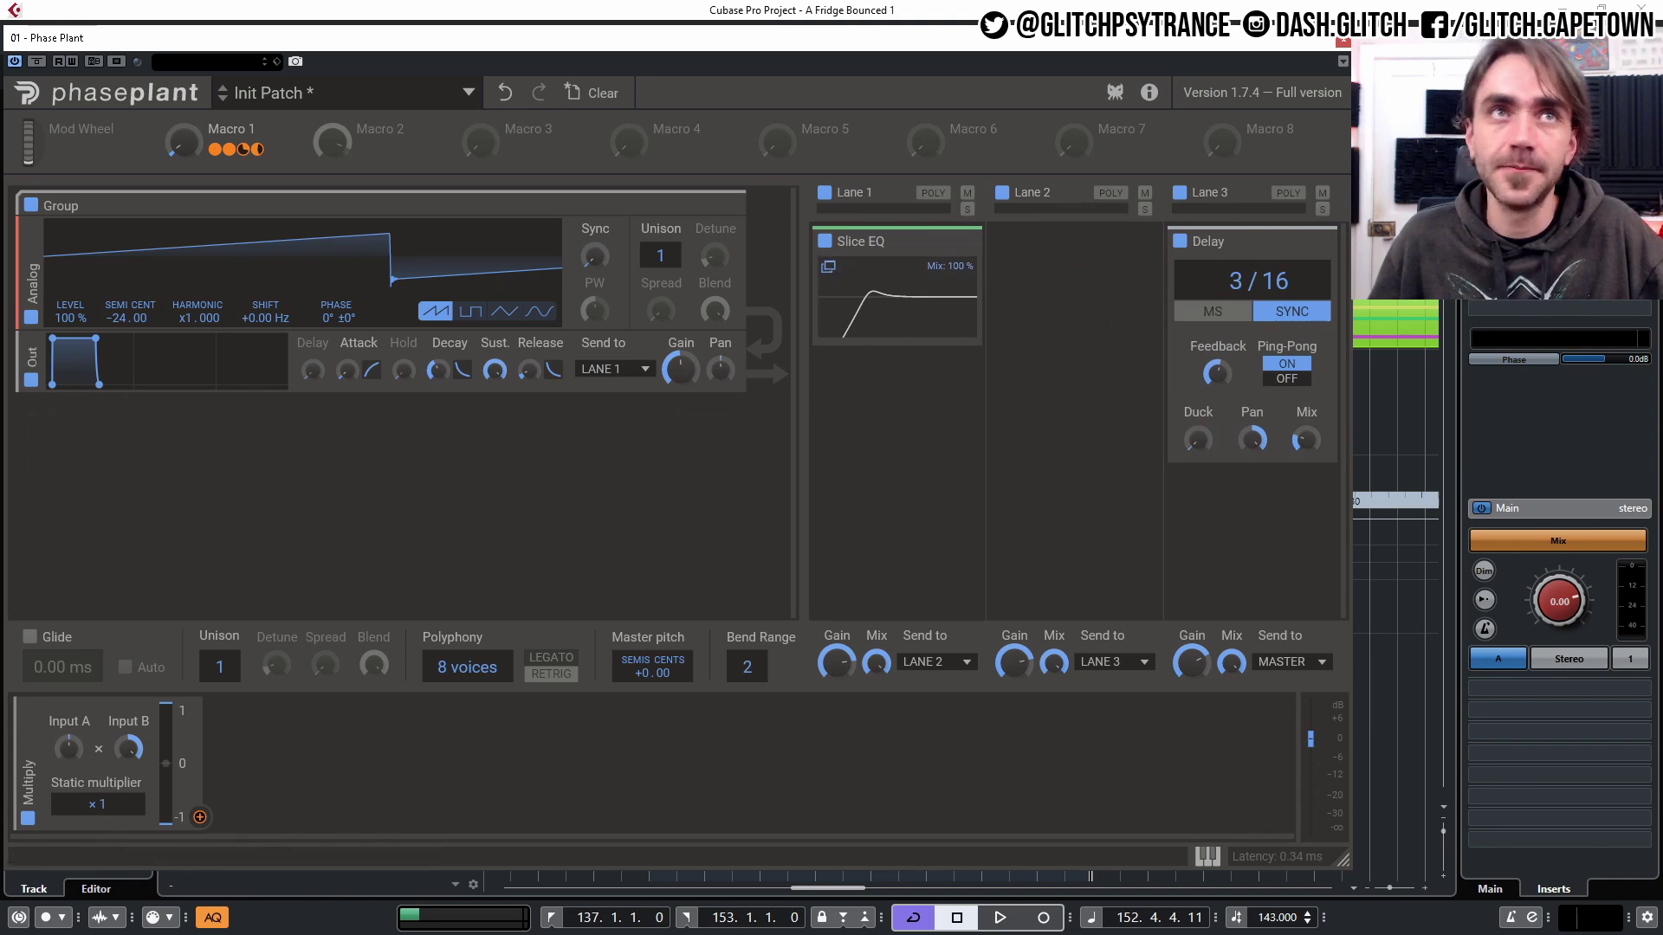
- Add a second peak filter to the Slice EQ at about 345 Hz with a Q of about 0.291
left_click(828, 266)
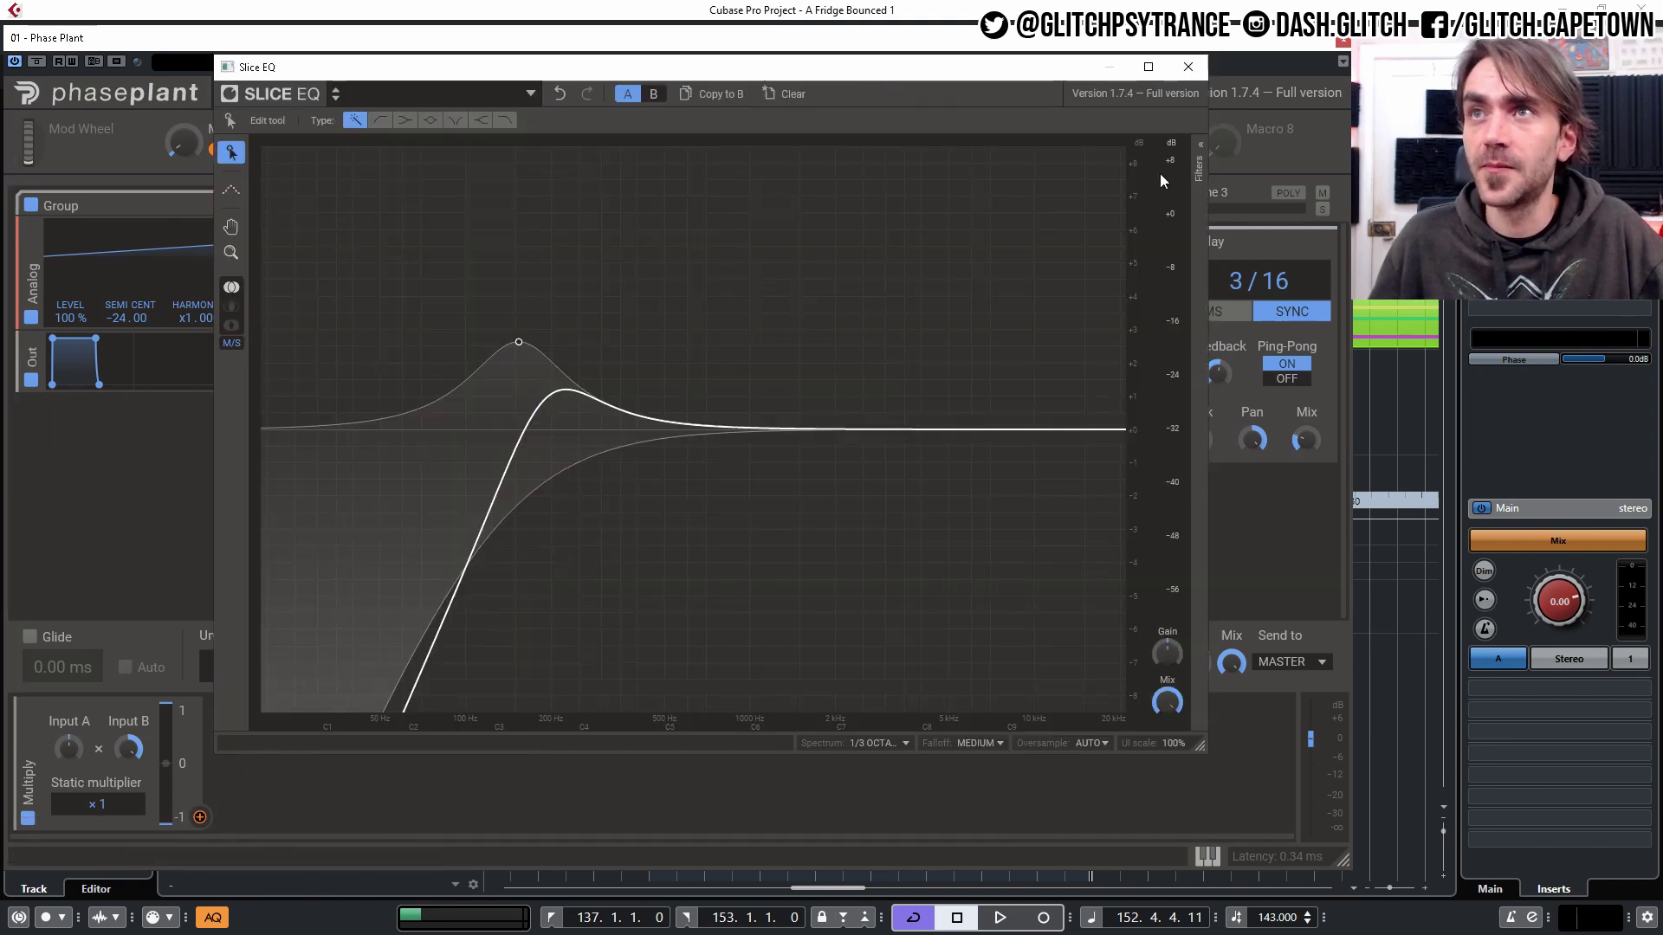
left_click(1201, 149)
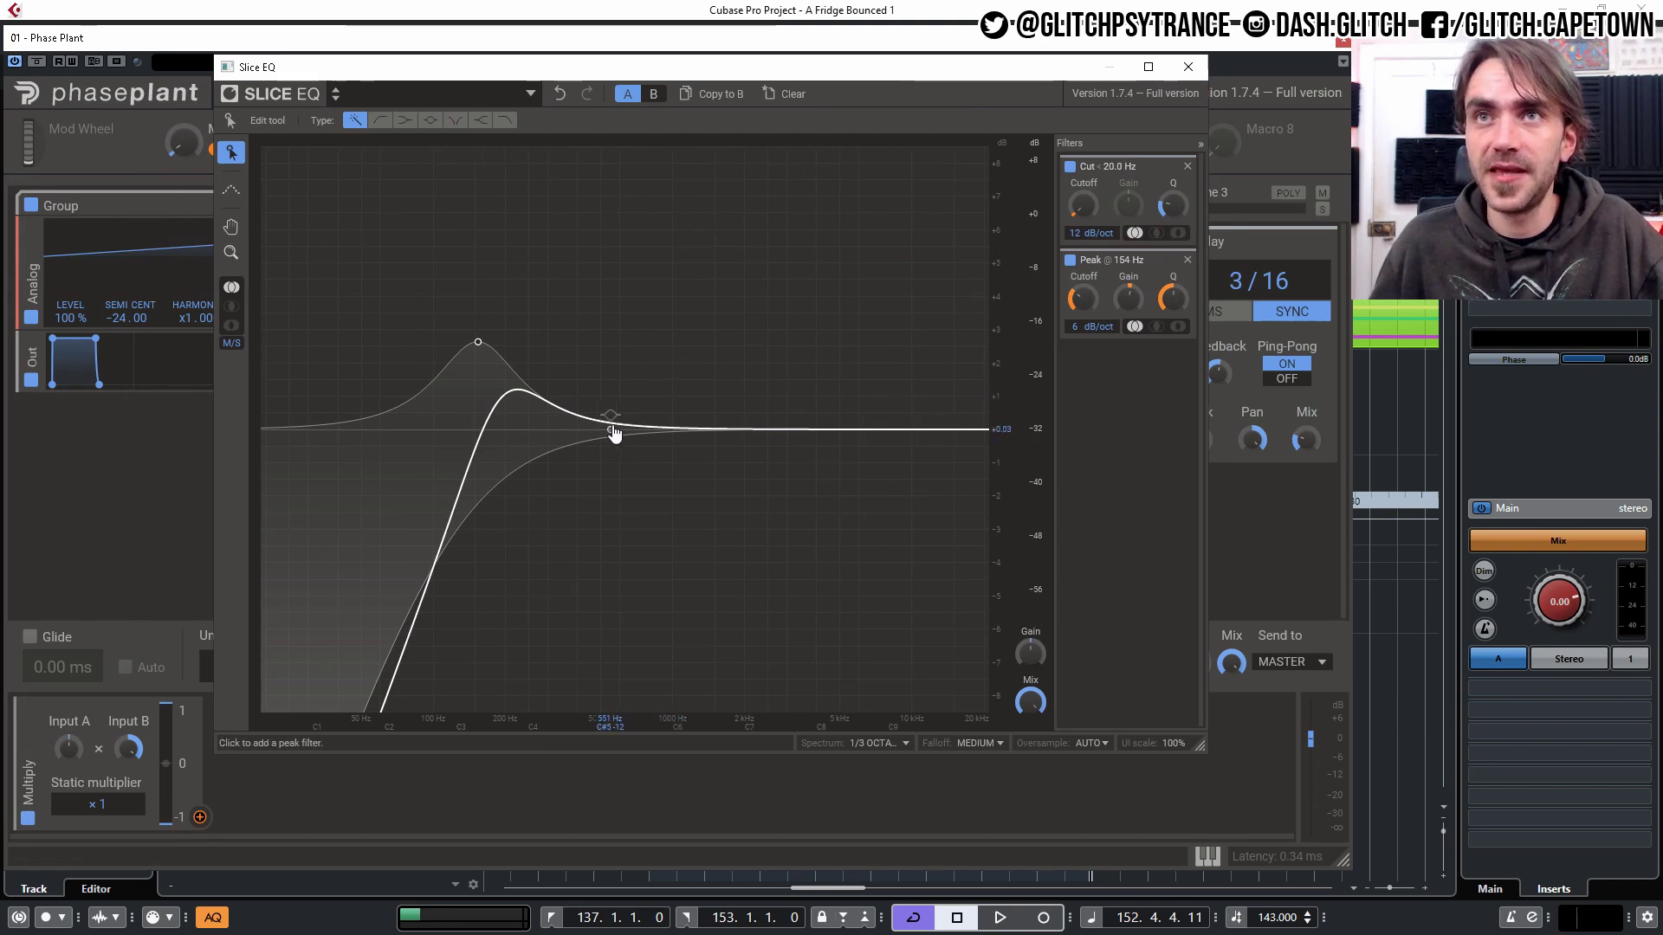
left_click_drag(611, 430, 562, 359)
left_click_drag(1176, 395, 1175, 416)
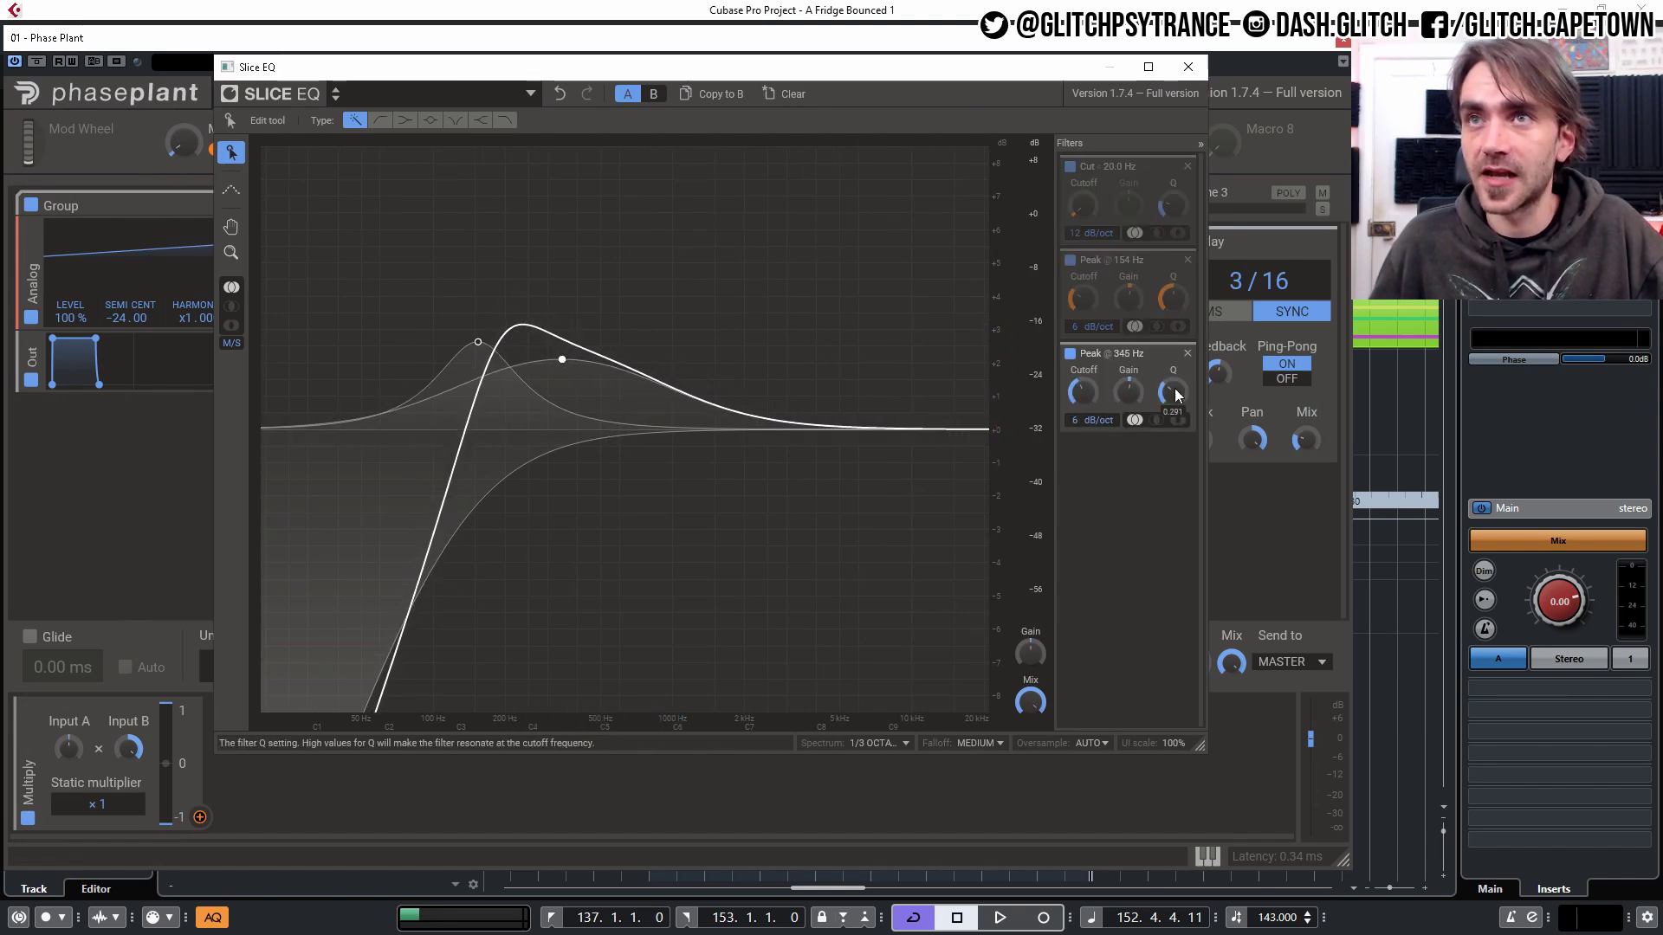
- Route Macro 1 to Input A of the Multiply modulator and the Multiply output to the 345 Hz peak's cutoff at about 67 %
left_click_drag(705, 71, 778, 134)
left_click(271, 150)
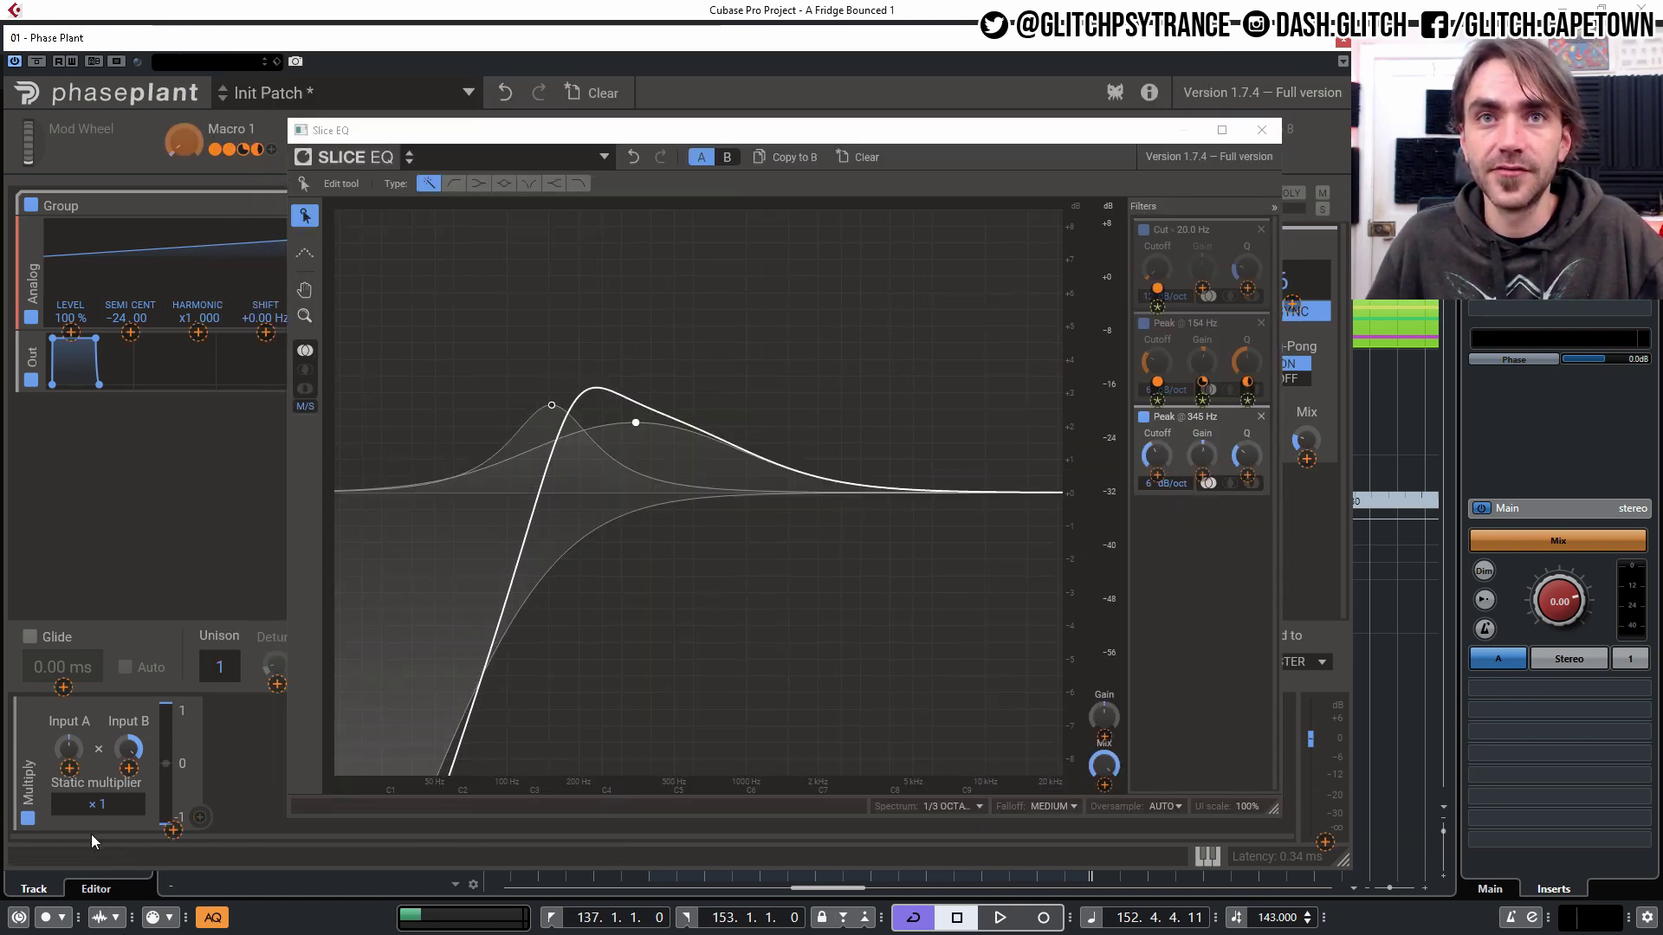
left_click_drag(54, 786, 69, 768)
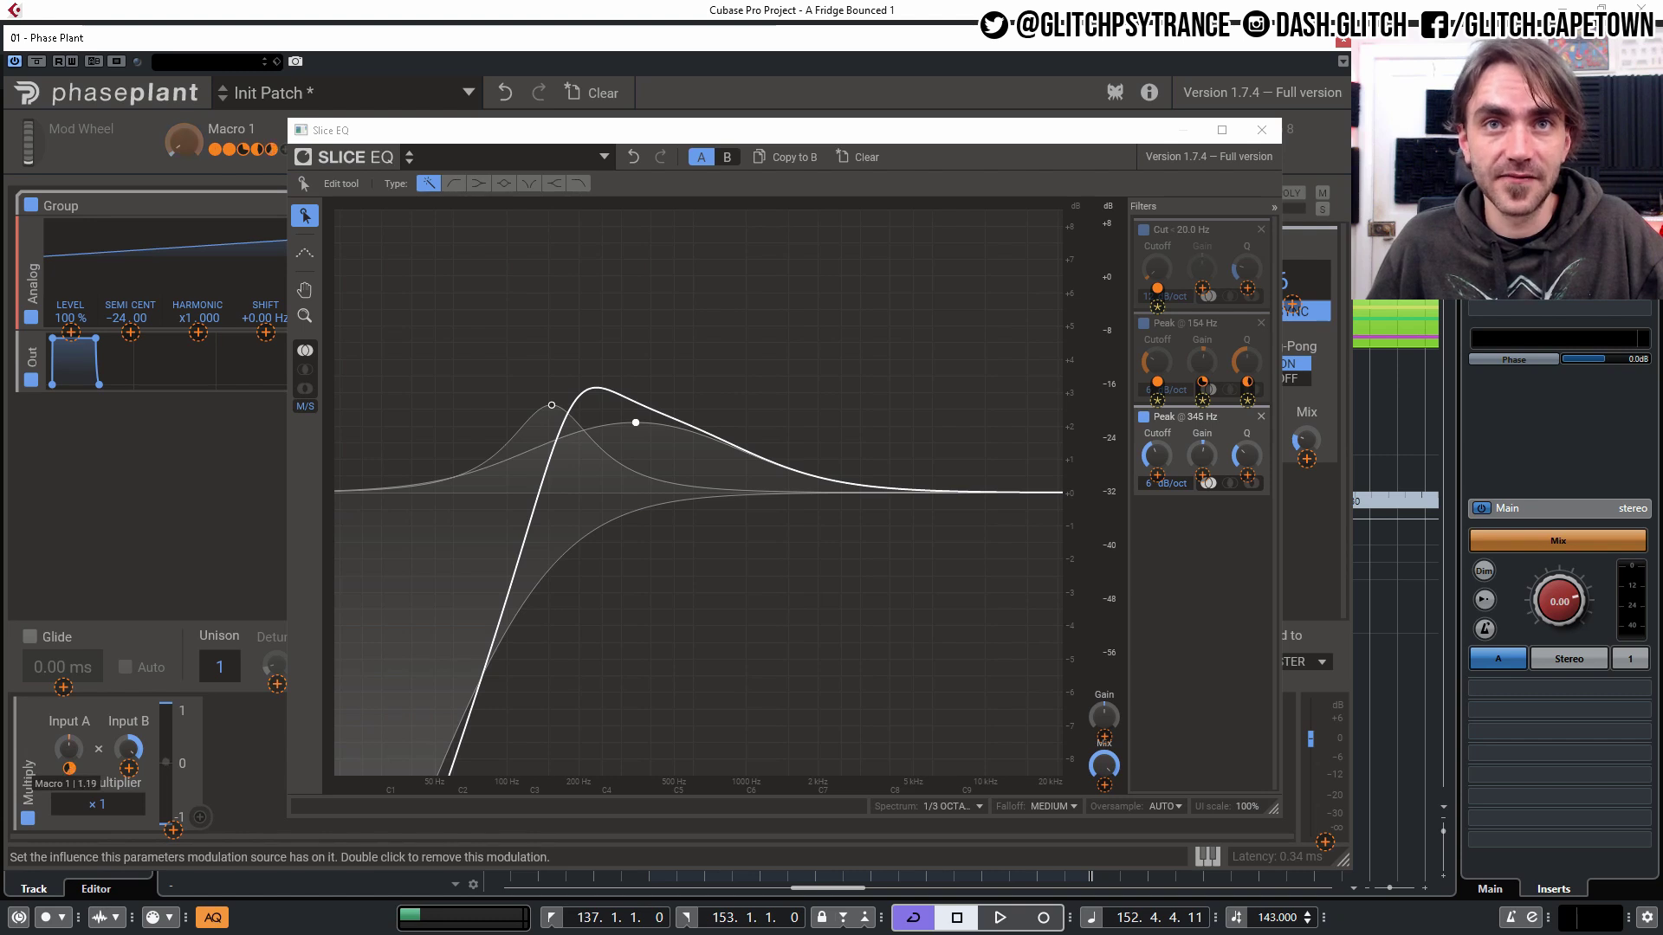
left_click(189, 763)
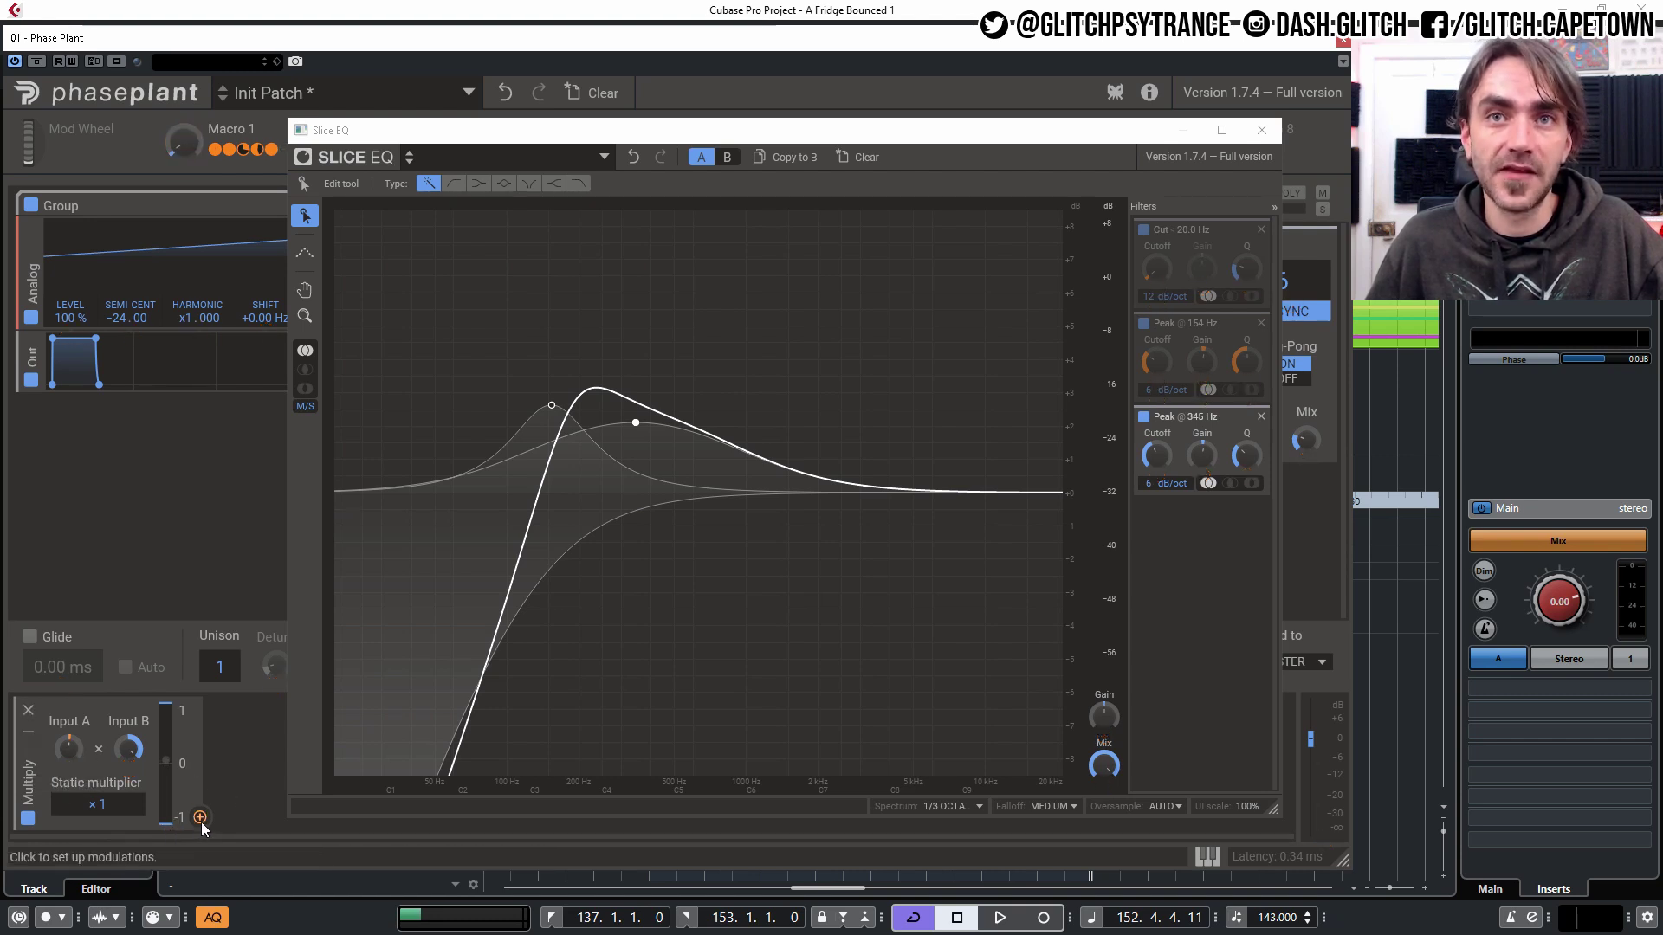
left_click_drag(200, 819, 635, 704)
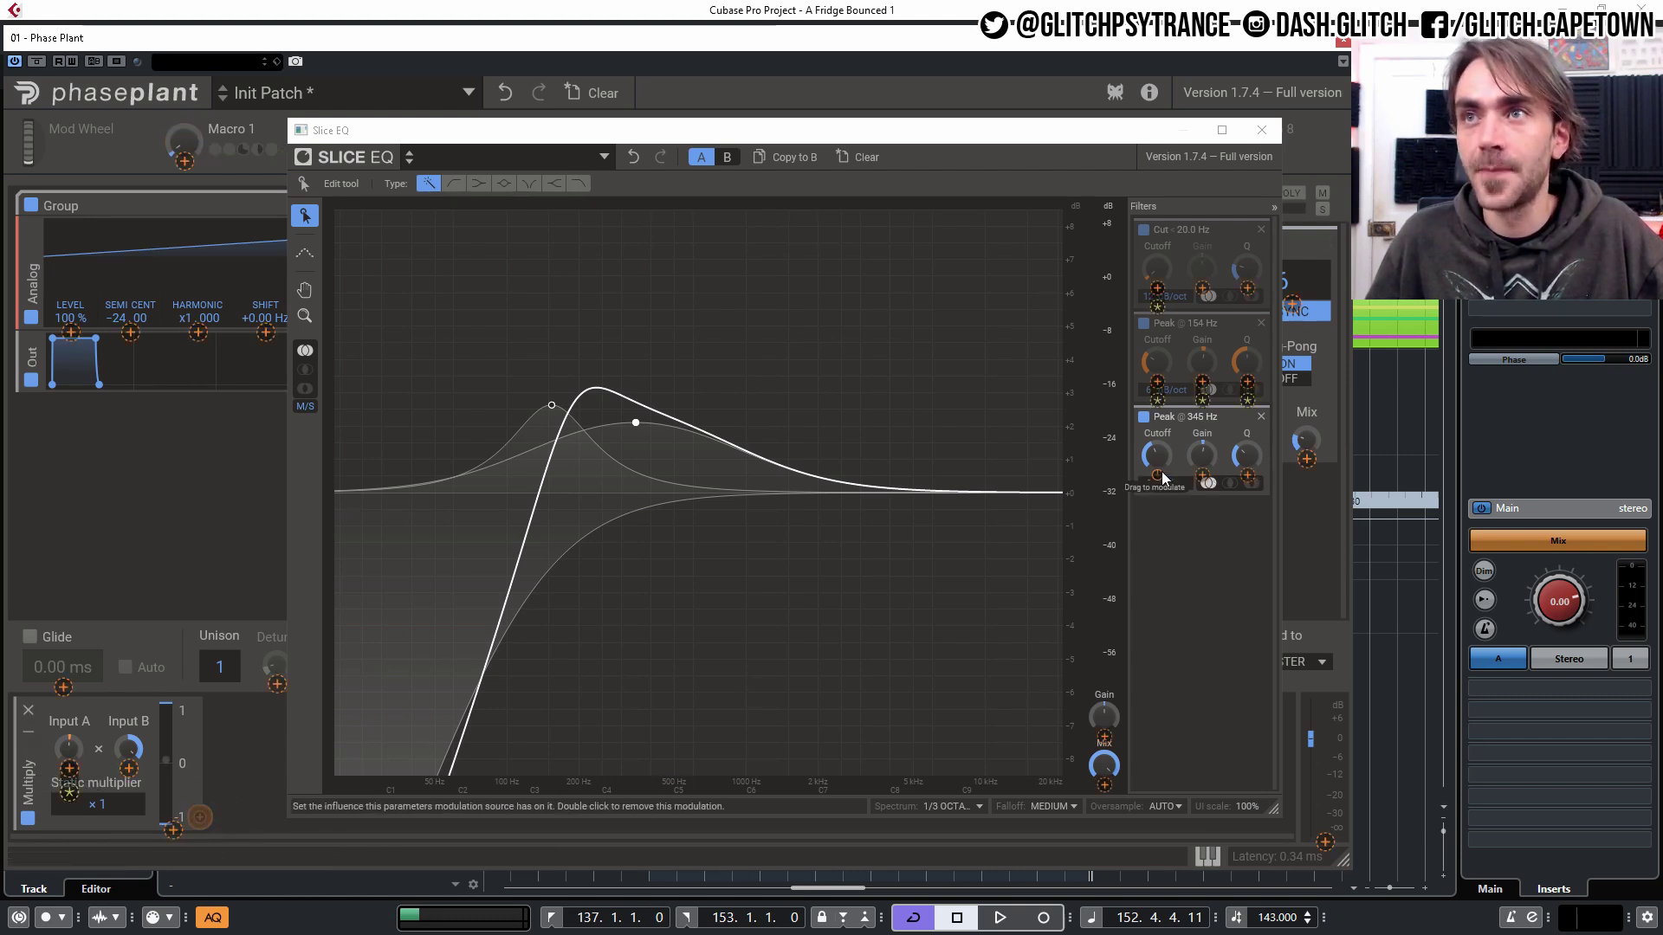
left_click_drag(1157, 476, 1157, 403)
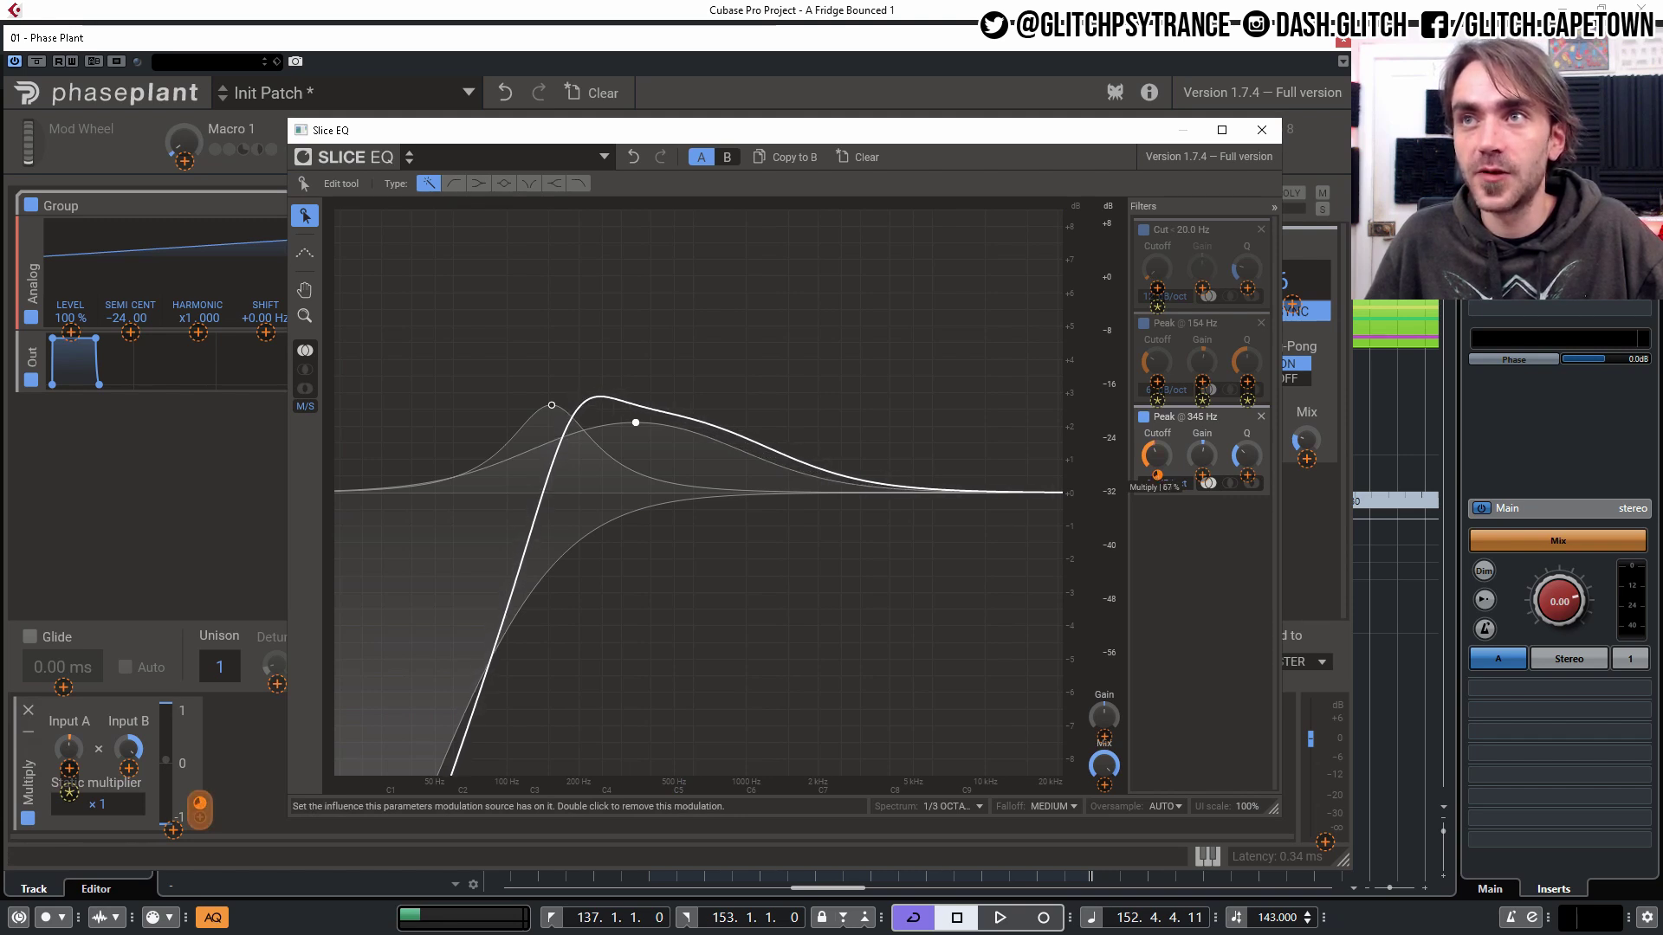
- Sweep Macro 1 to check the curve and set the Multiply modulator's static multiplier to ×10
left_click(163, 204)
left_click_drag(182, 141, 183, 113)
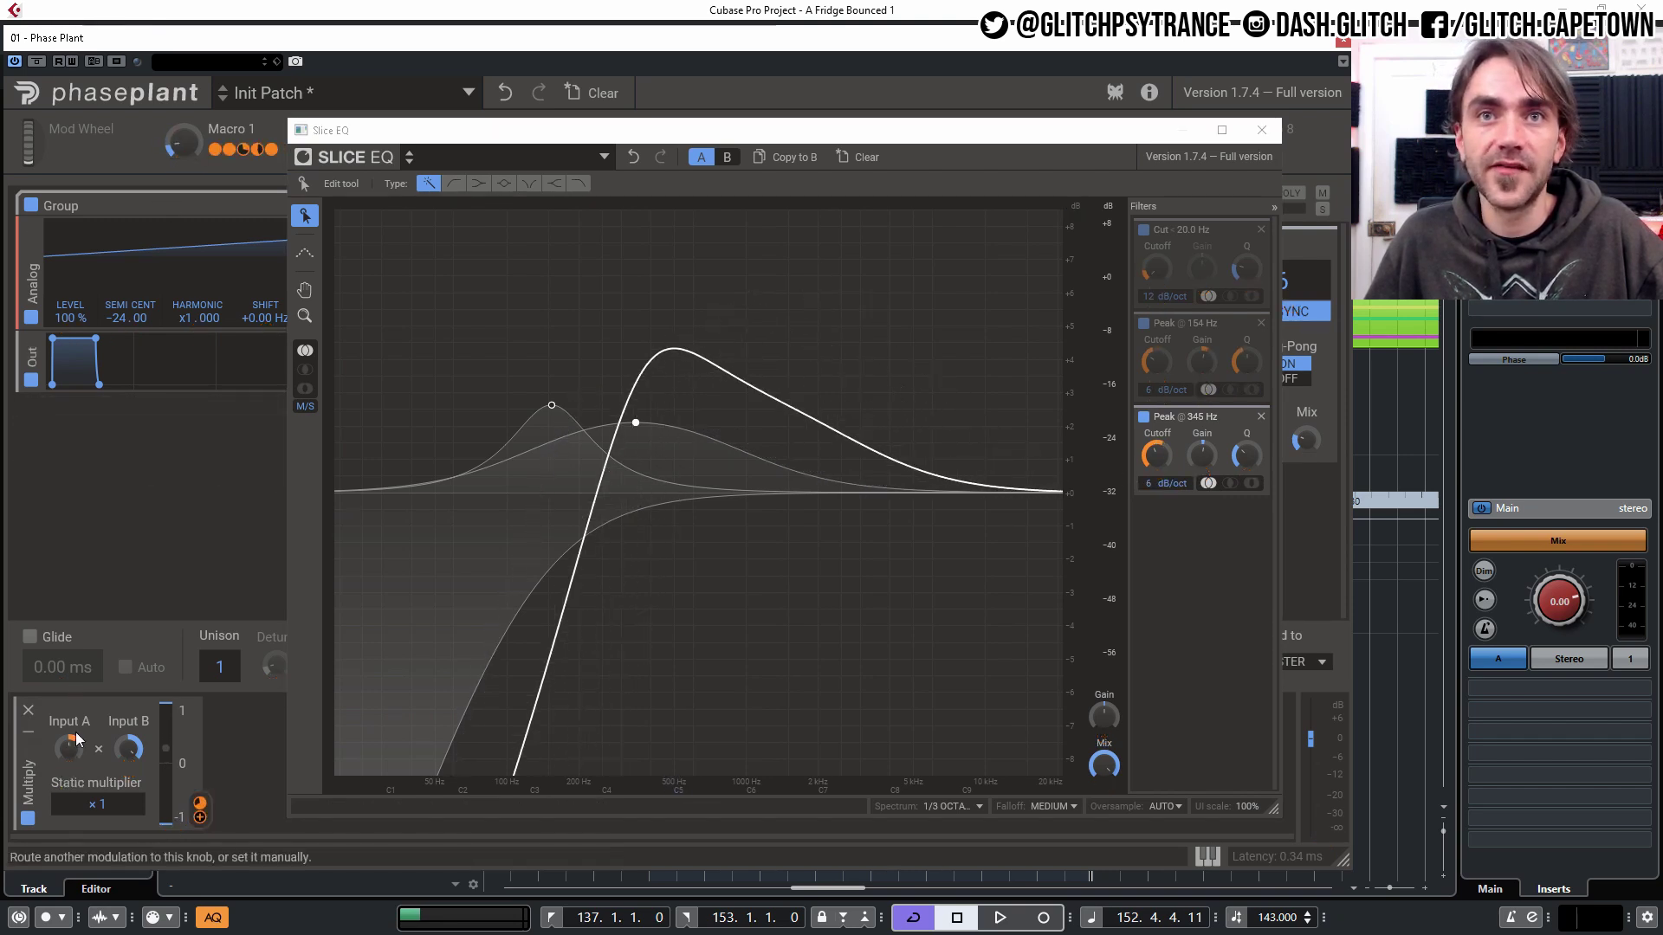
left_click_drag(106, 811, 107, 797)
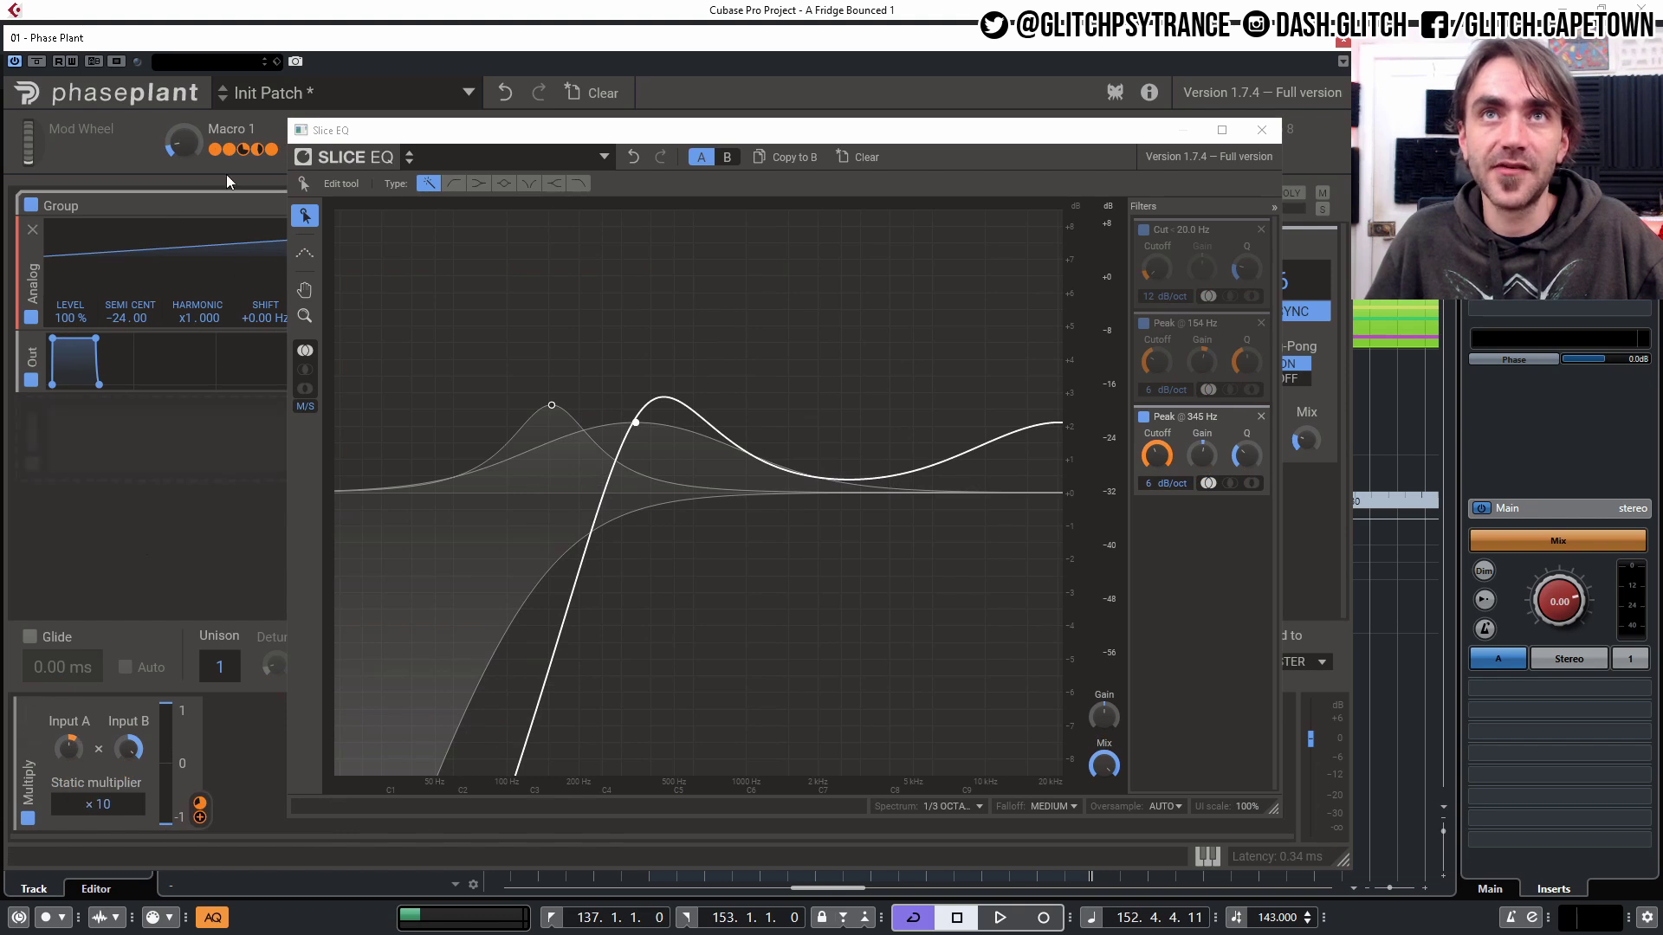
- Lower Macro 1, set the Multiply modulator's Input B to about 0.12, and raise Macro 1 to about 15 %
left_click_drag(183, 141, 183, 165)
left_click_drag(128, 748, 128, 829)
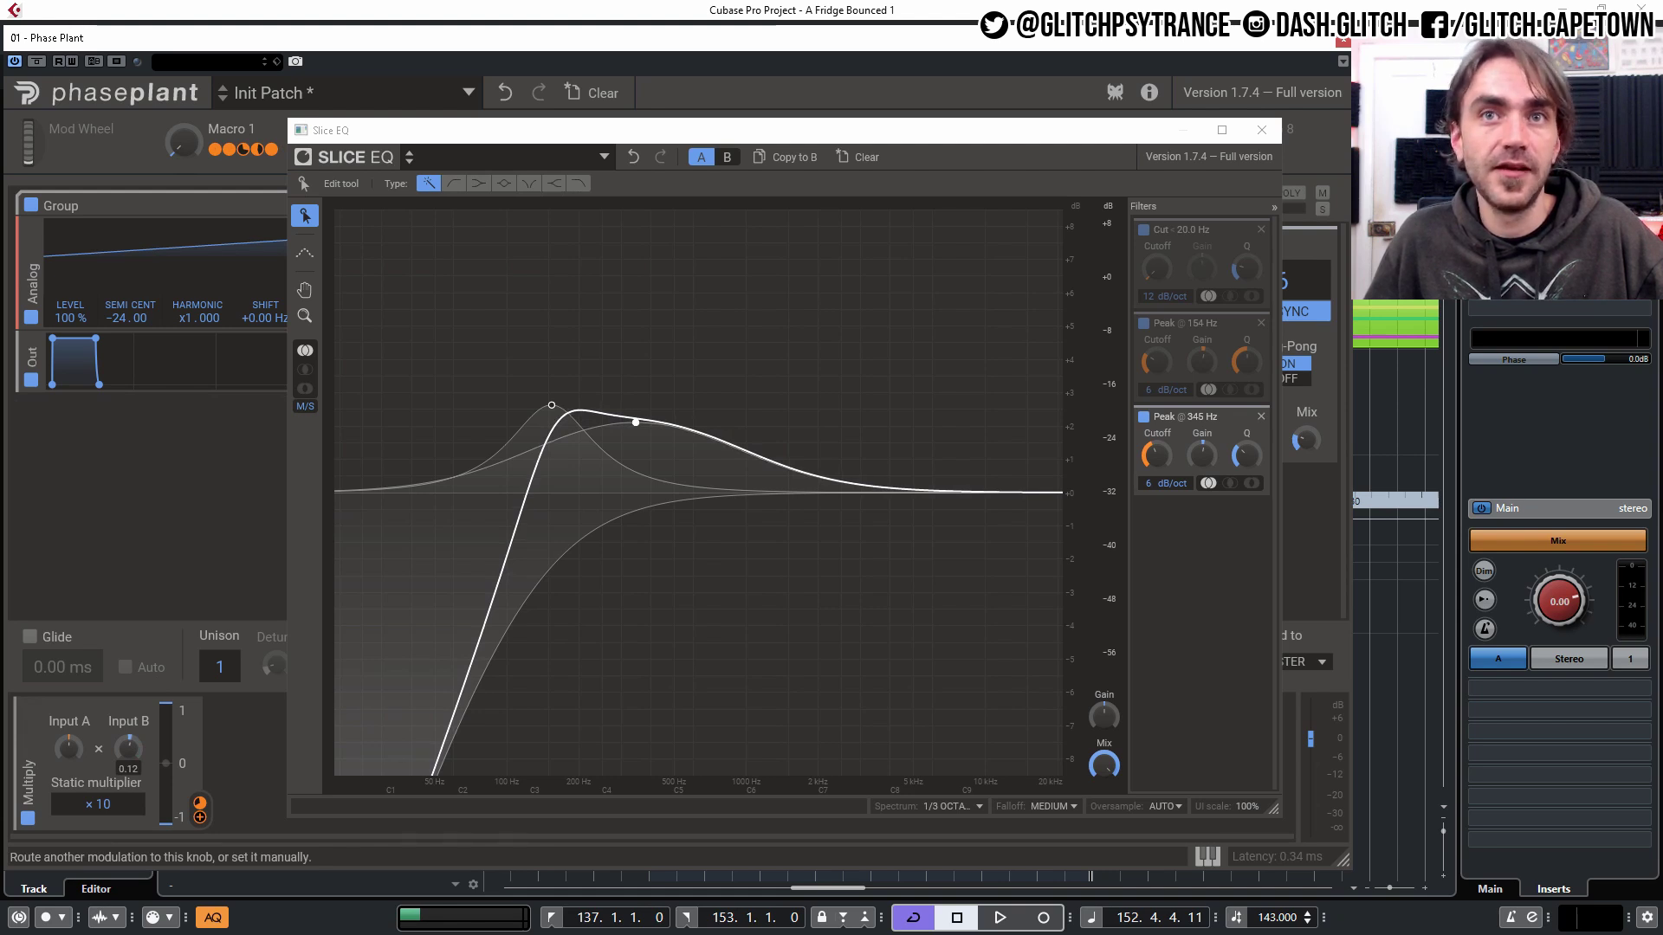
mouse_move(77, 128)
mouse_move(178, 152)
left_mouse_down()
mouse_move(178, 105)
mouse_move(180, 149)
left_mouse_up()
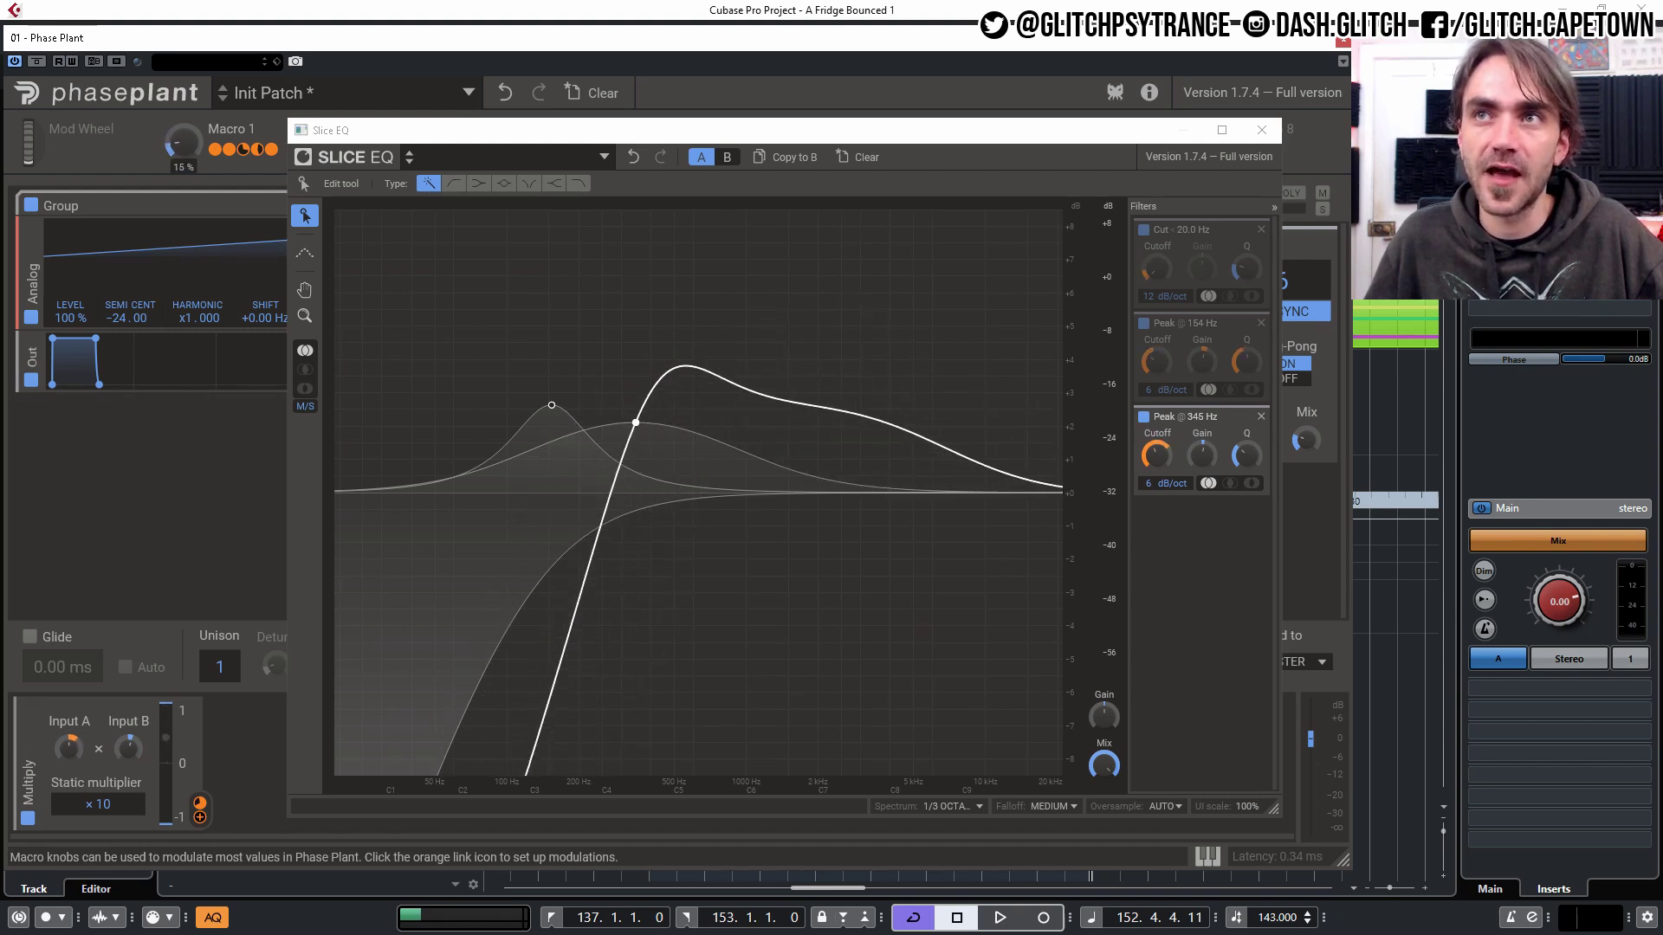
- Play the loop while sweeping Macro 1 to hear the filter movement, and close the Slice EQ window
key("space")
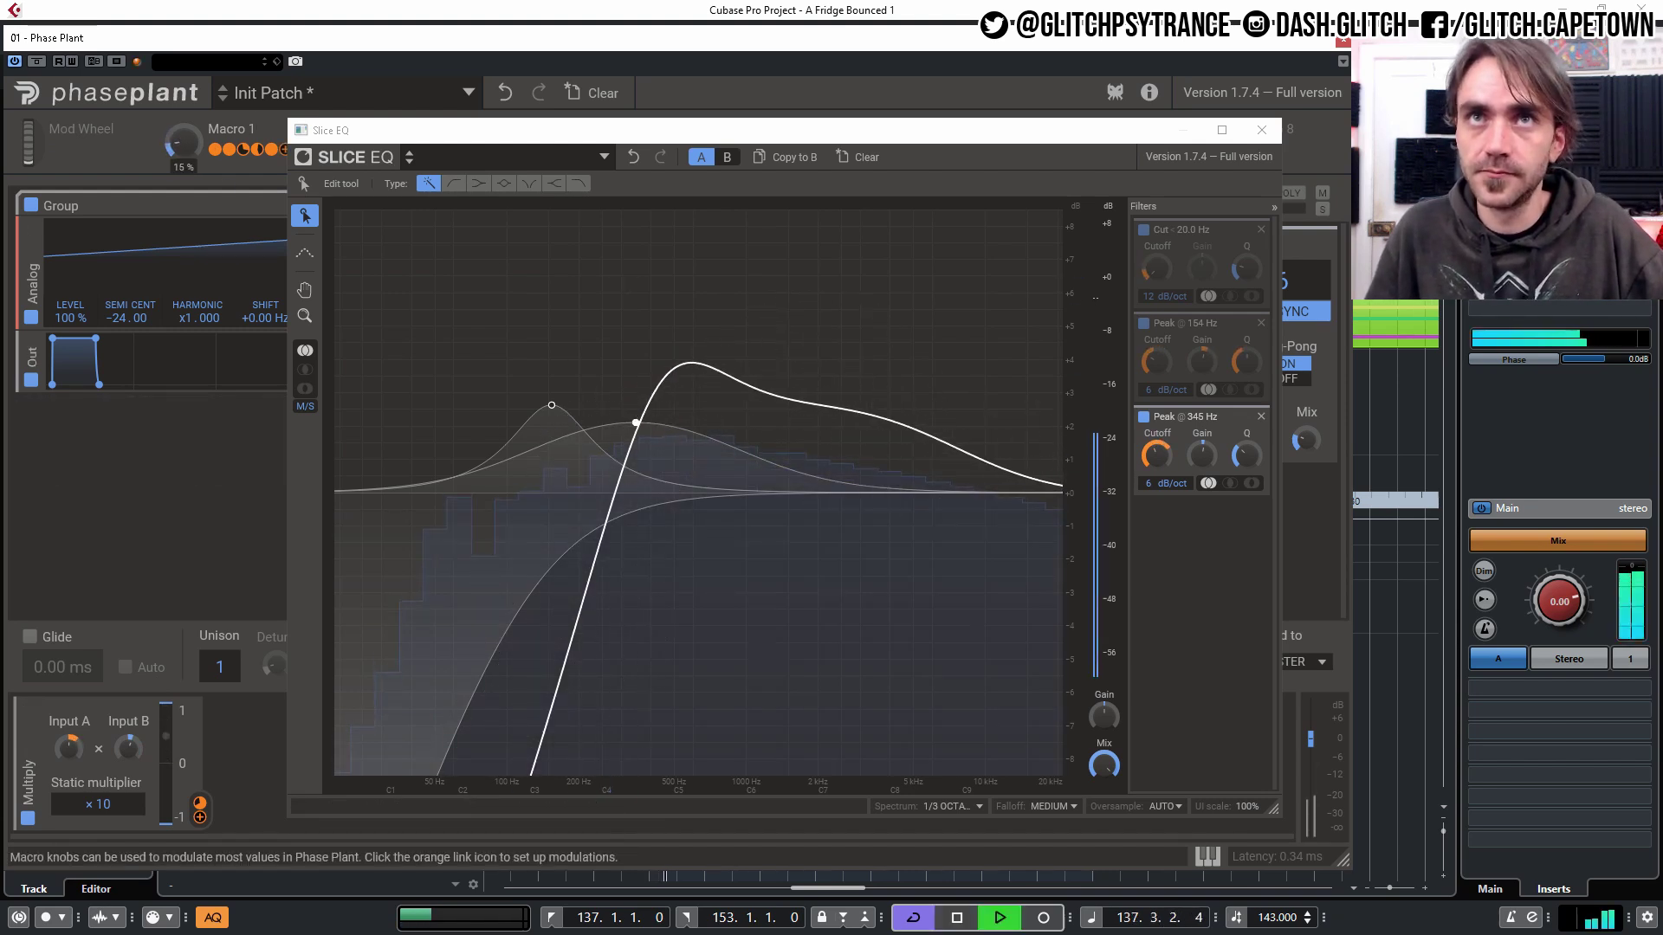
mouse_move(181, 142)
left_mouse_down()
mouse_move(179, 111)
mouse_move(179, 161)
mouse_move(179, 125)
mouse_move(180, 143)
left_mouse_up()
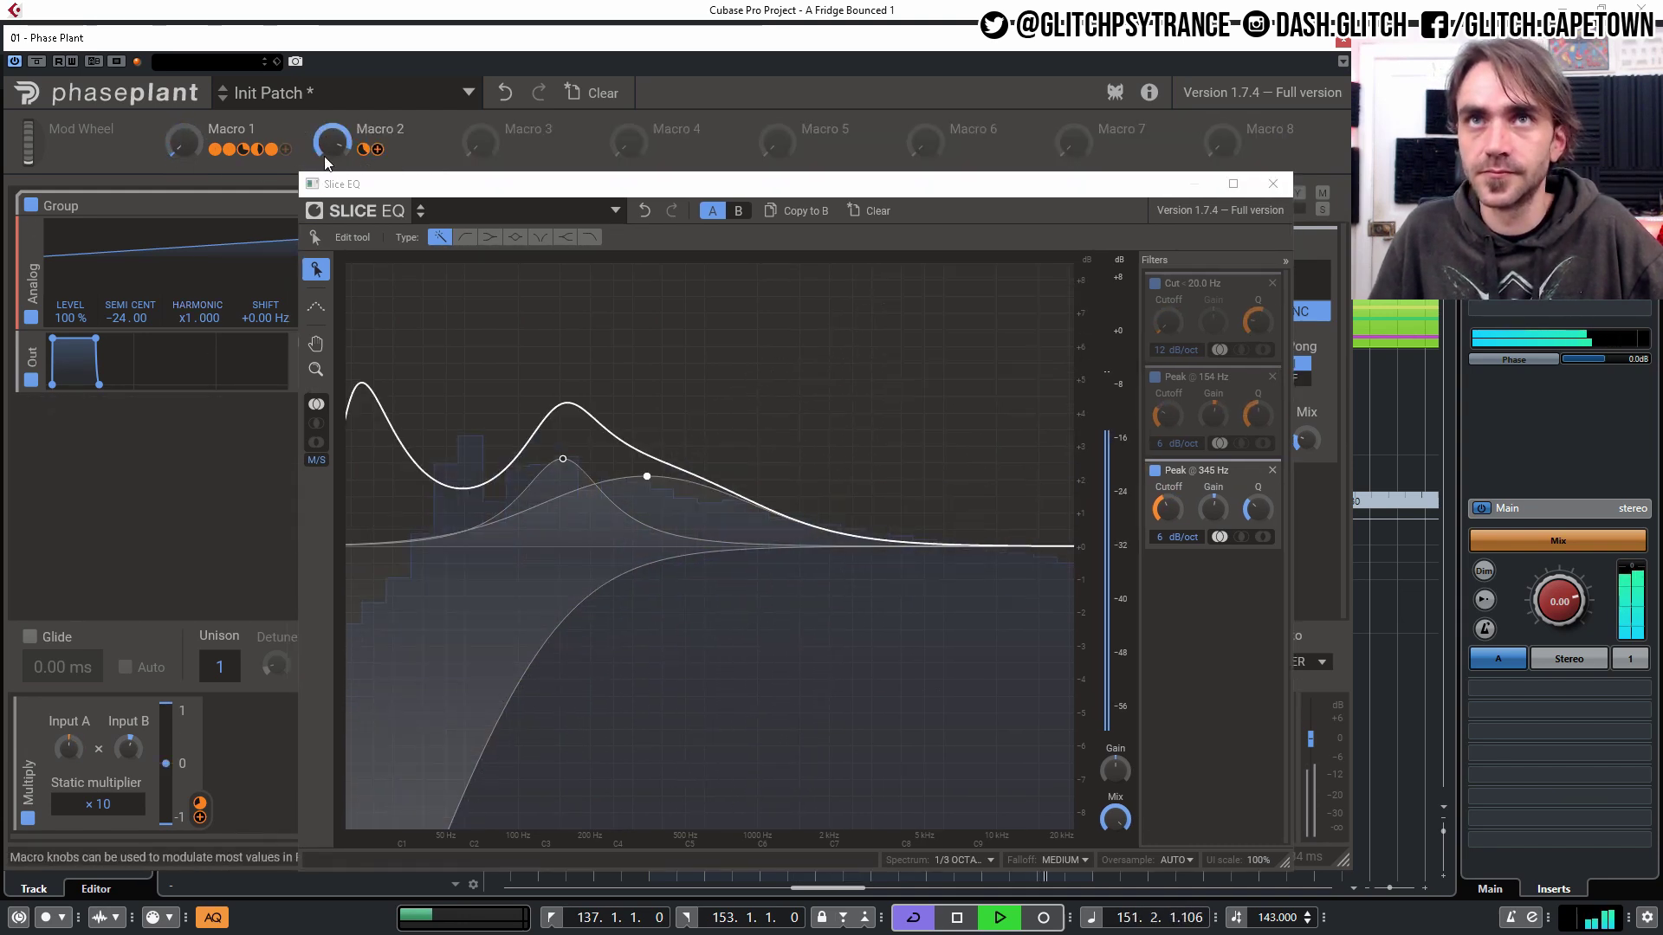
mouse_move(179, 146)
left_mouse_down()
mouse_move(179, 110)
mouse_move(179, 130)
left_mouse_up()
left_click(1275, 189)
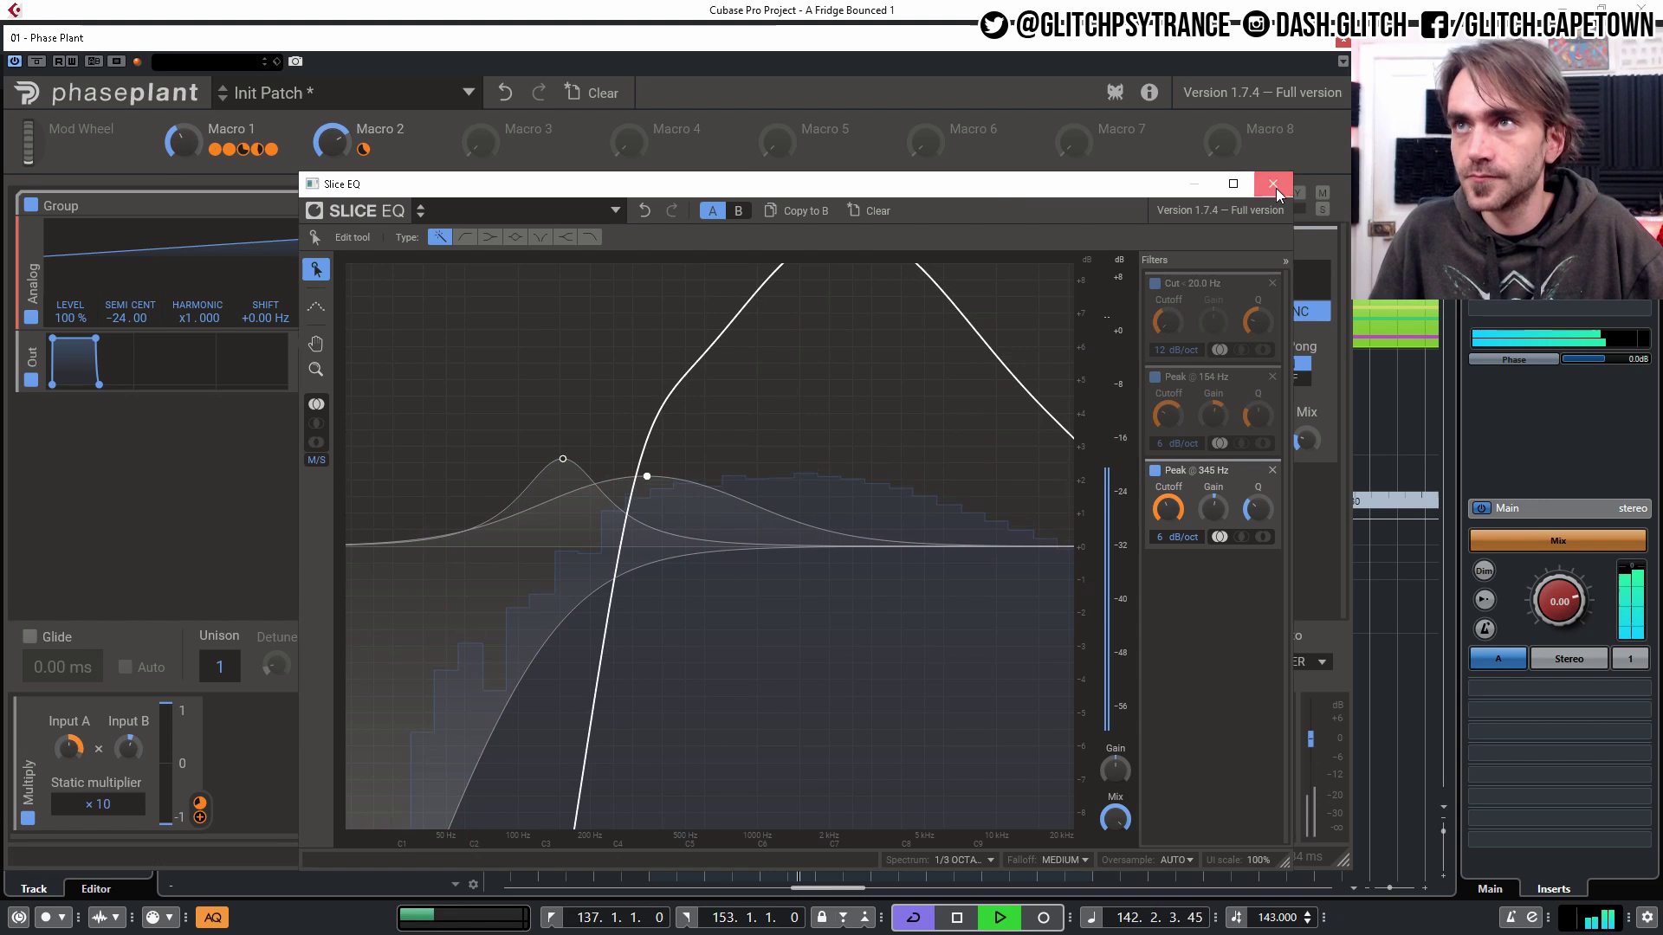
left_click(1272, 185)
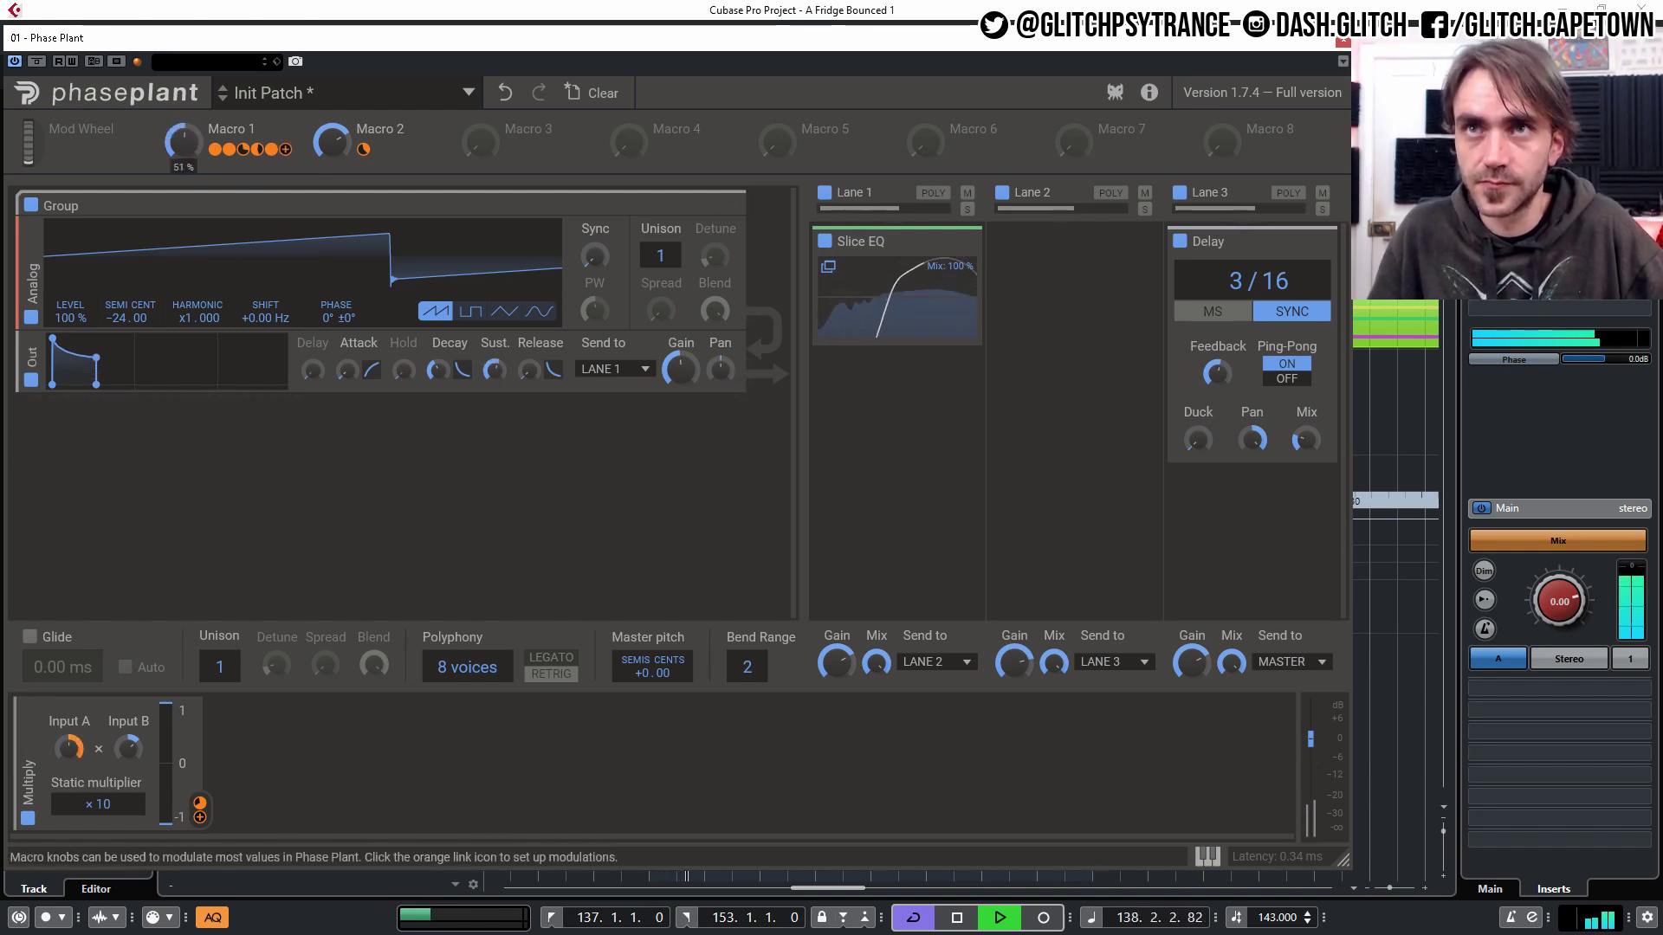
- Turn Macro 1 down, fine-tune the group's output gain, and sweep Macro 1 again during playback
left_click_drag(182, 144, 182, 186)
left_click_drag(673, 356, 673, 352)
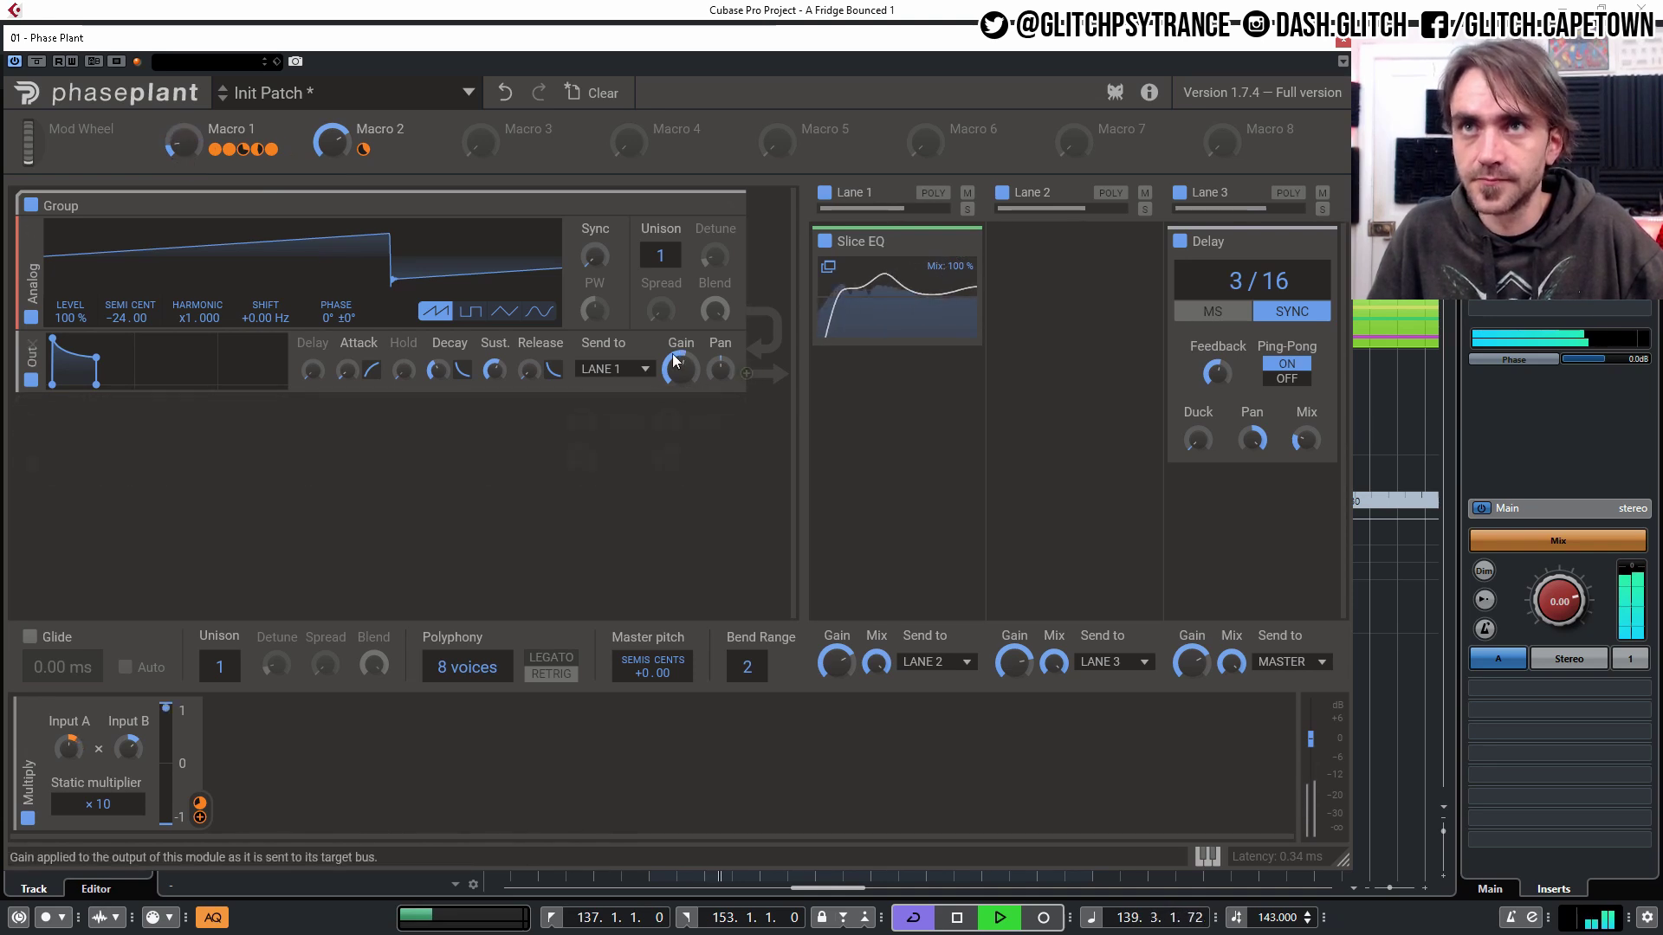
mouse_move(181, 151)
left_mouse_down()
mouse_move(180, 106)
mouse_move(180, 139)
left_mouse_up()
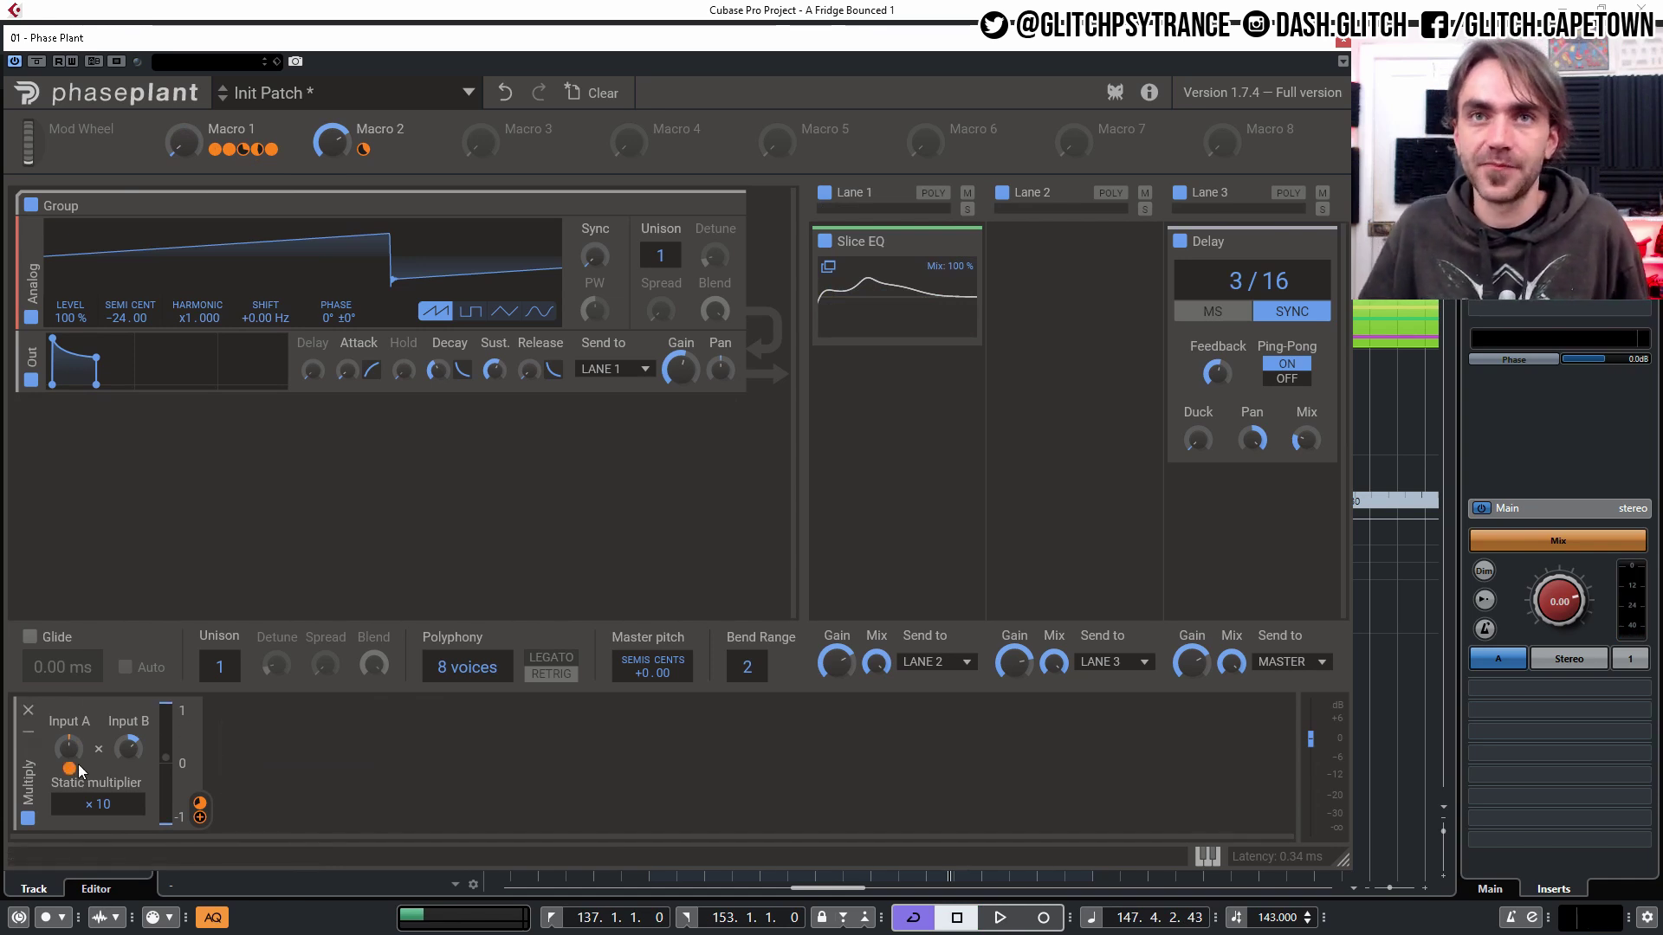
left_click(336, 776)
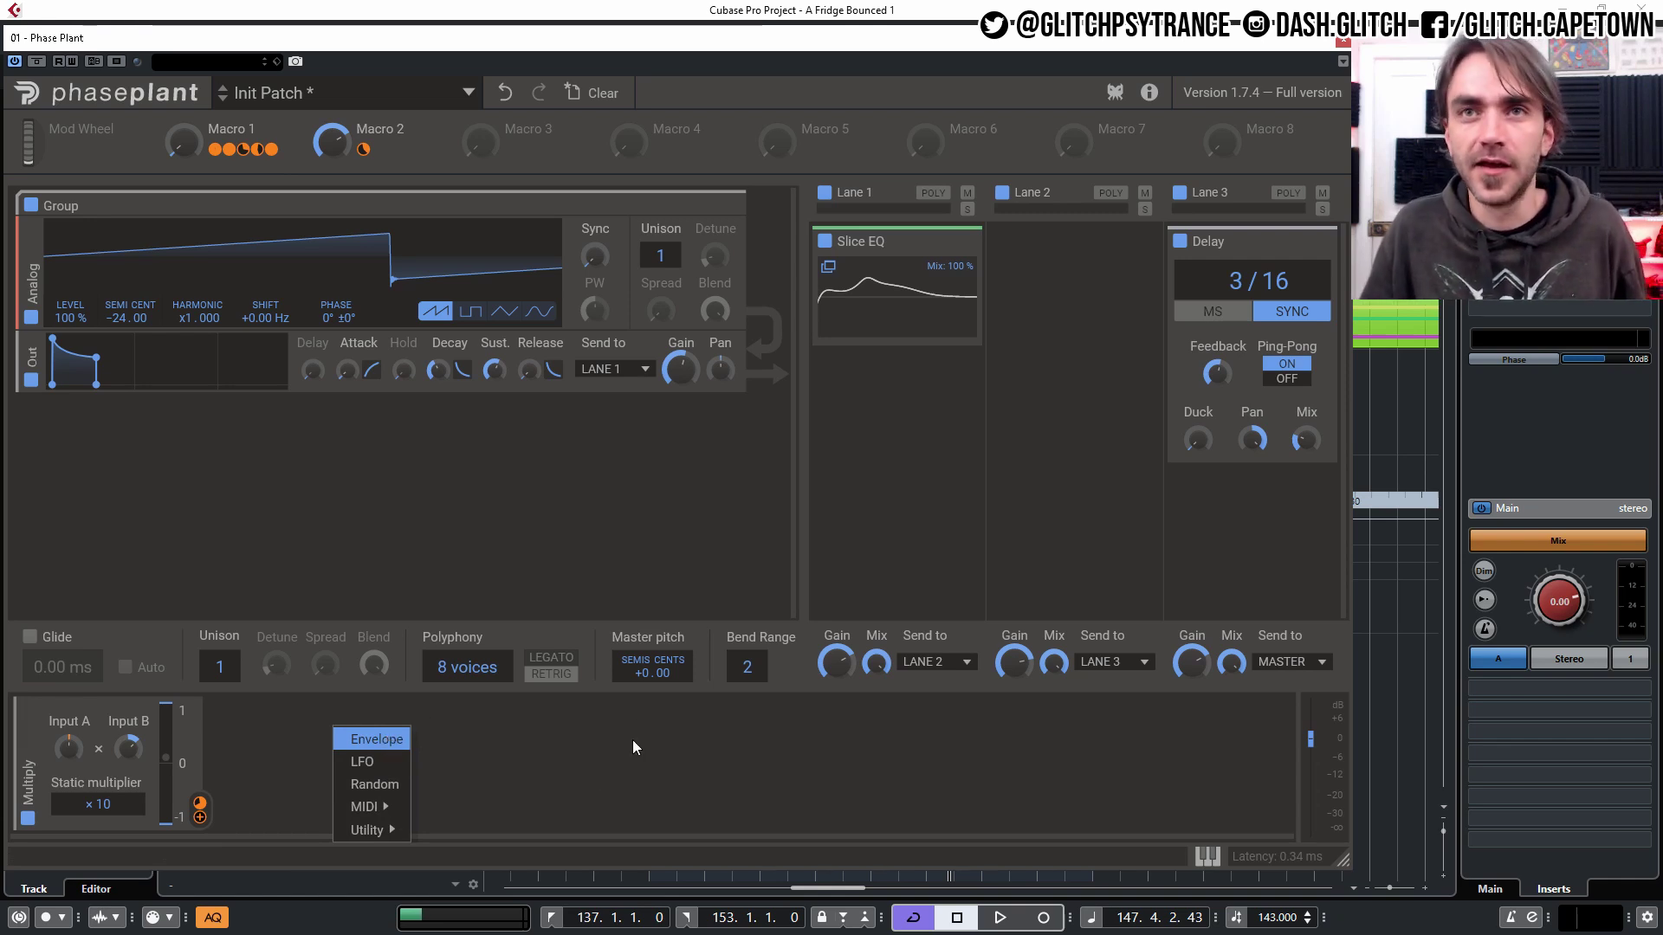
left_click(374, 739)
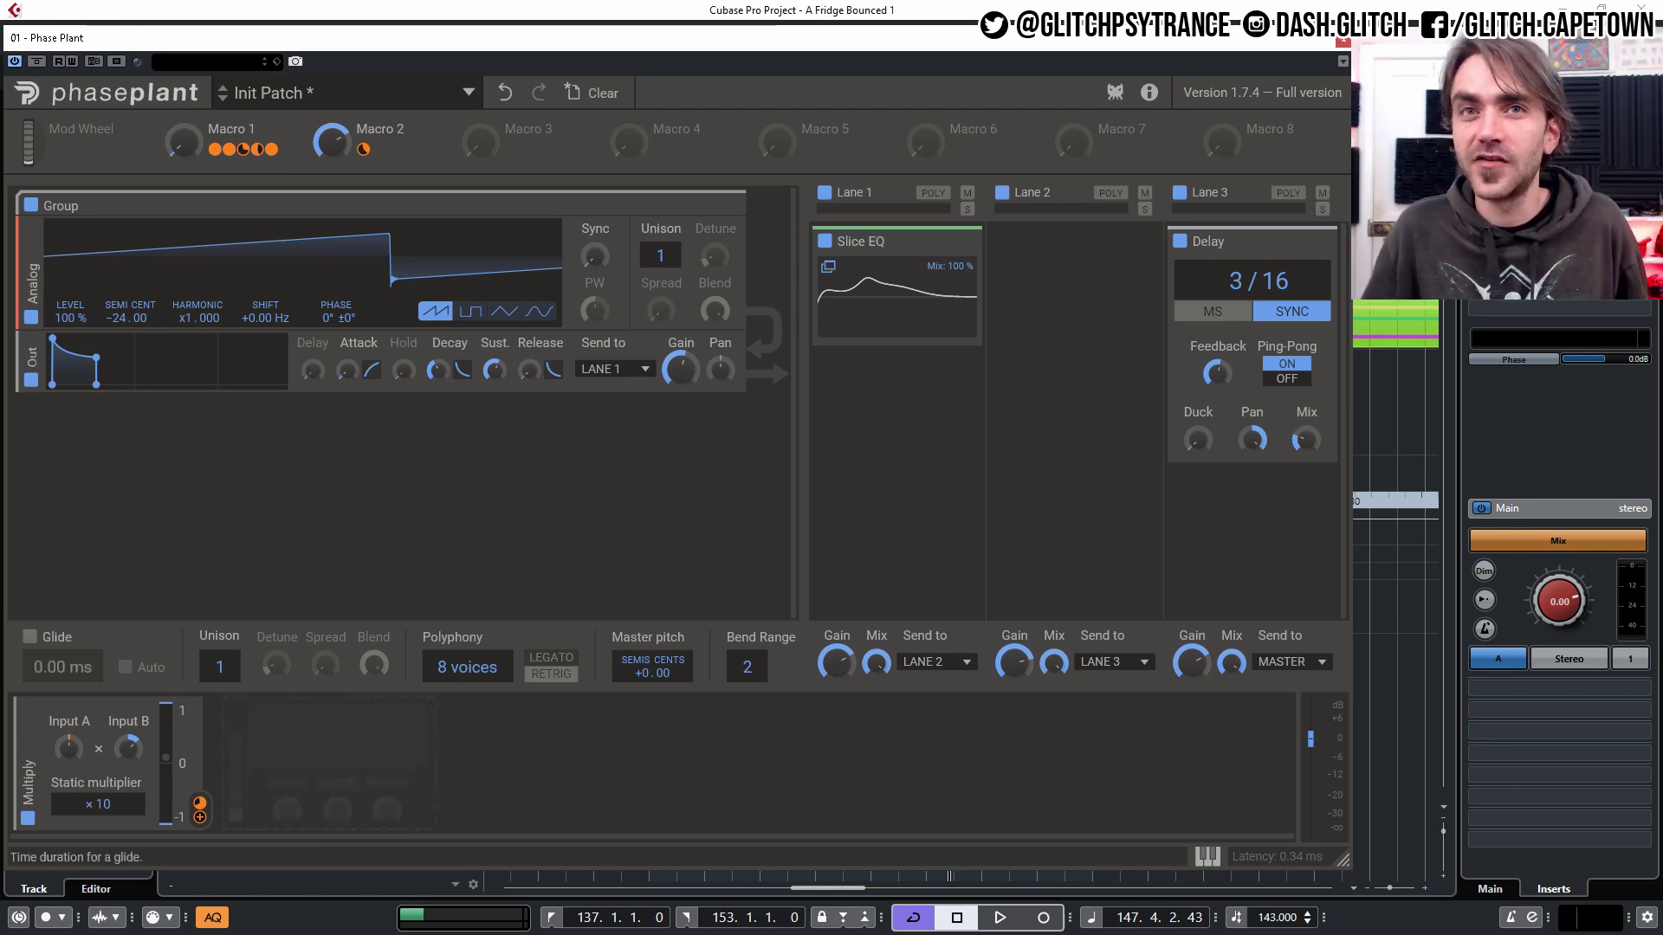
left_click(330, 772)
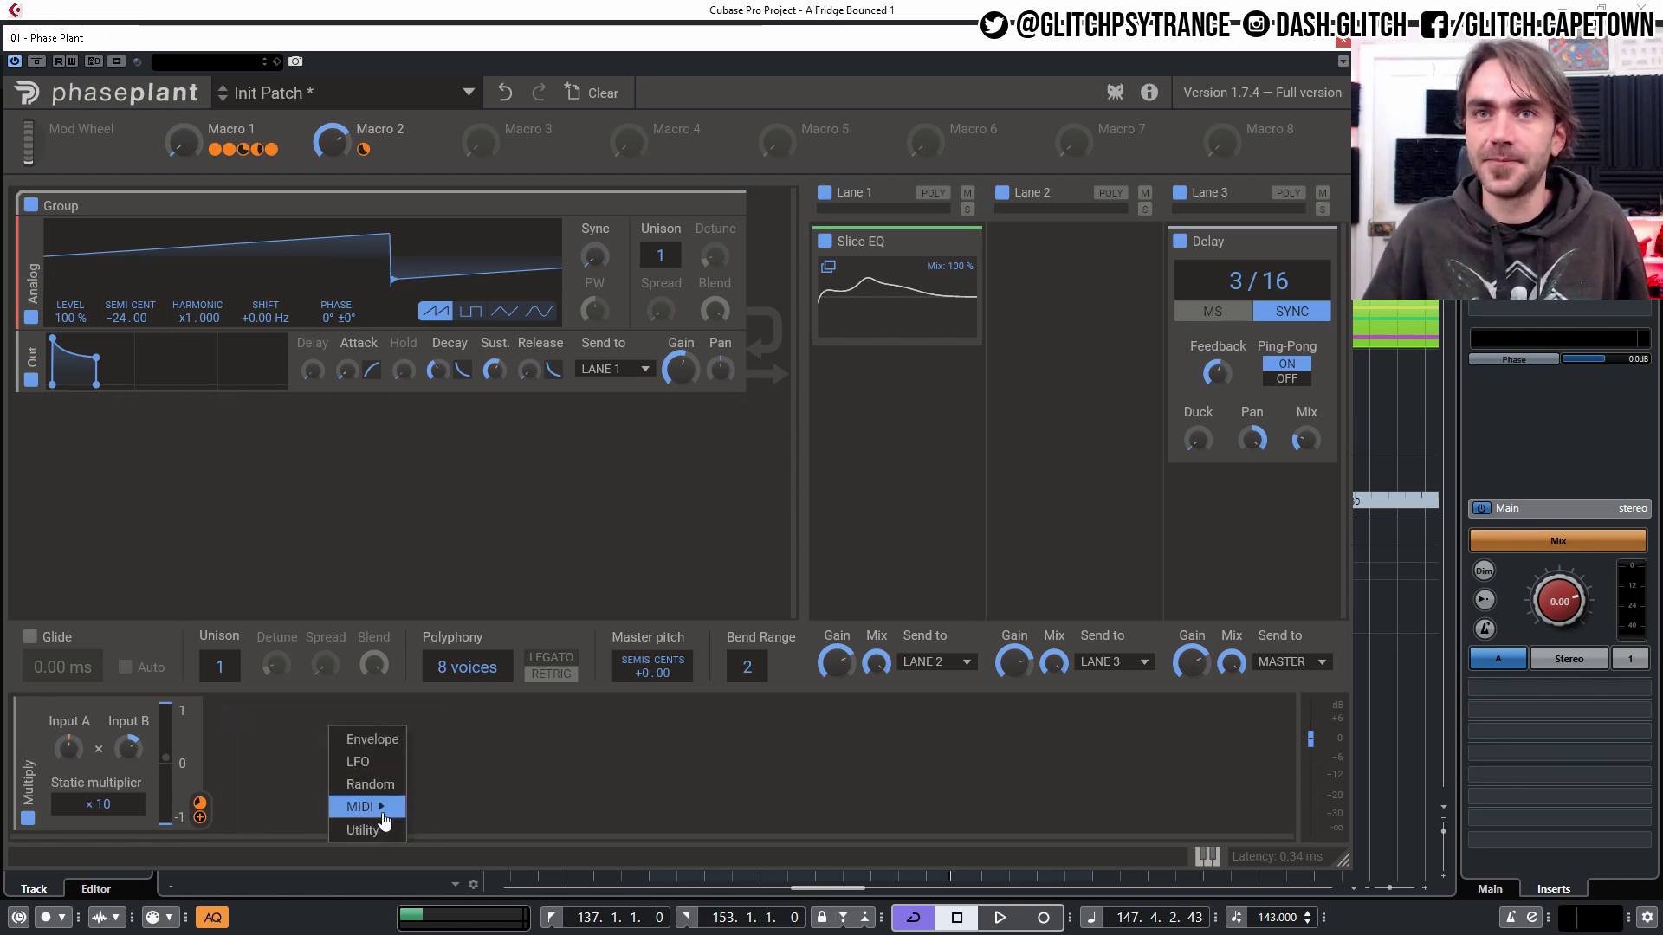
left_click(142, 143)
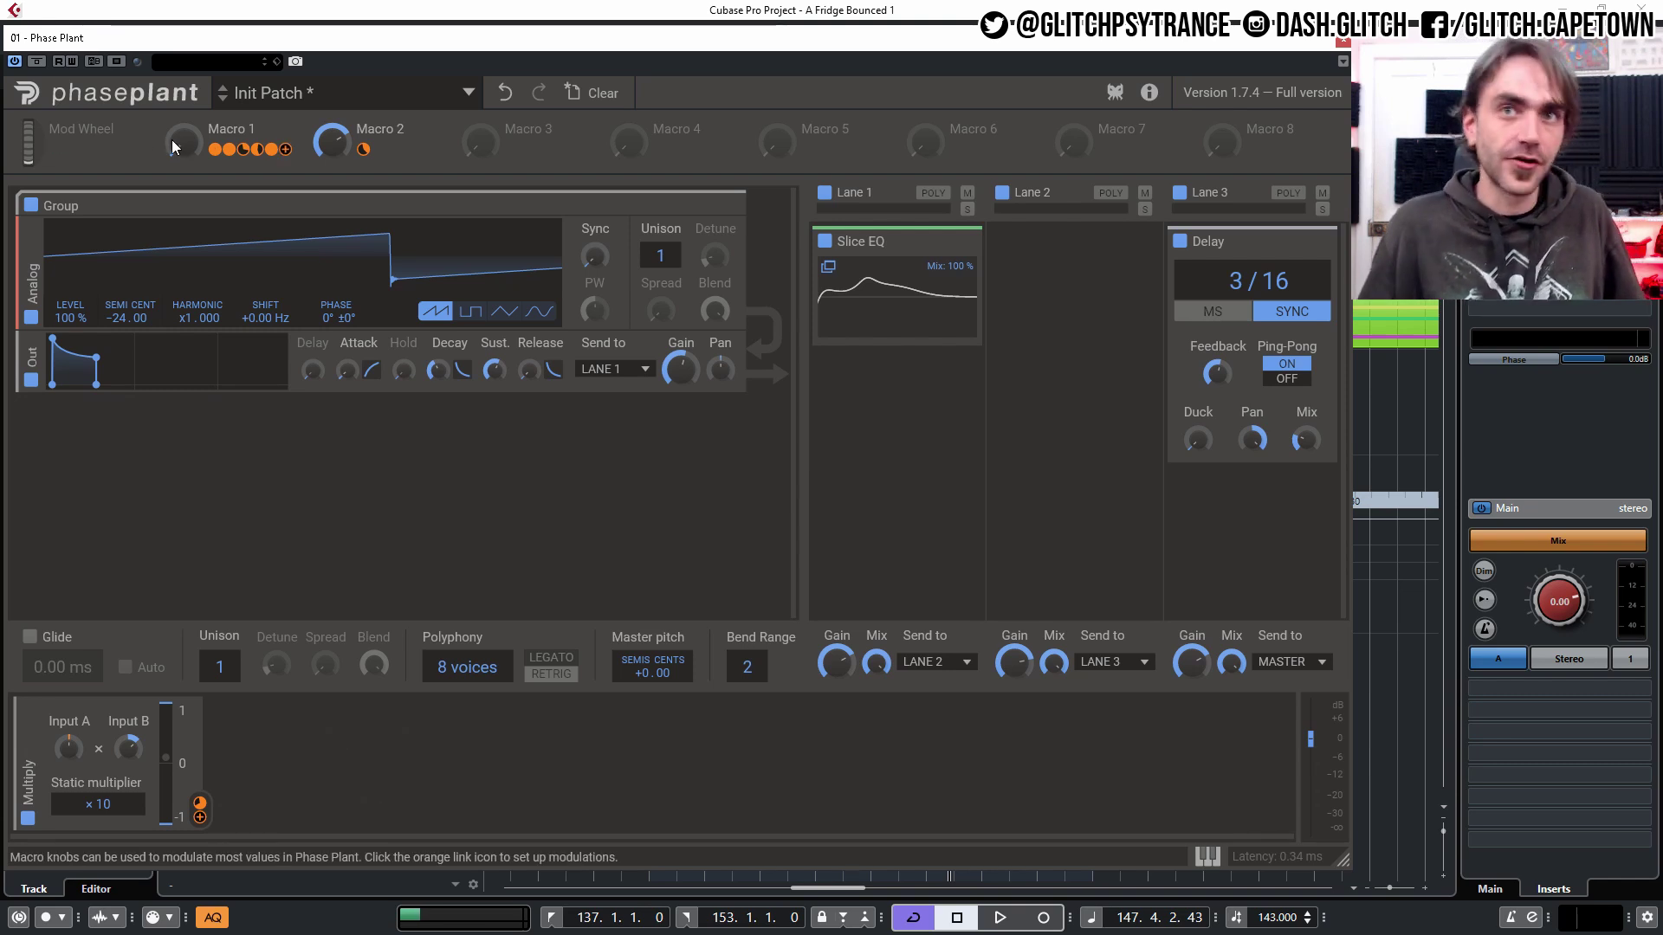
- Add a sine LFO and a second Multiply modulator, and route the LFO to that Multiply's Input A
left_click(328, 767)
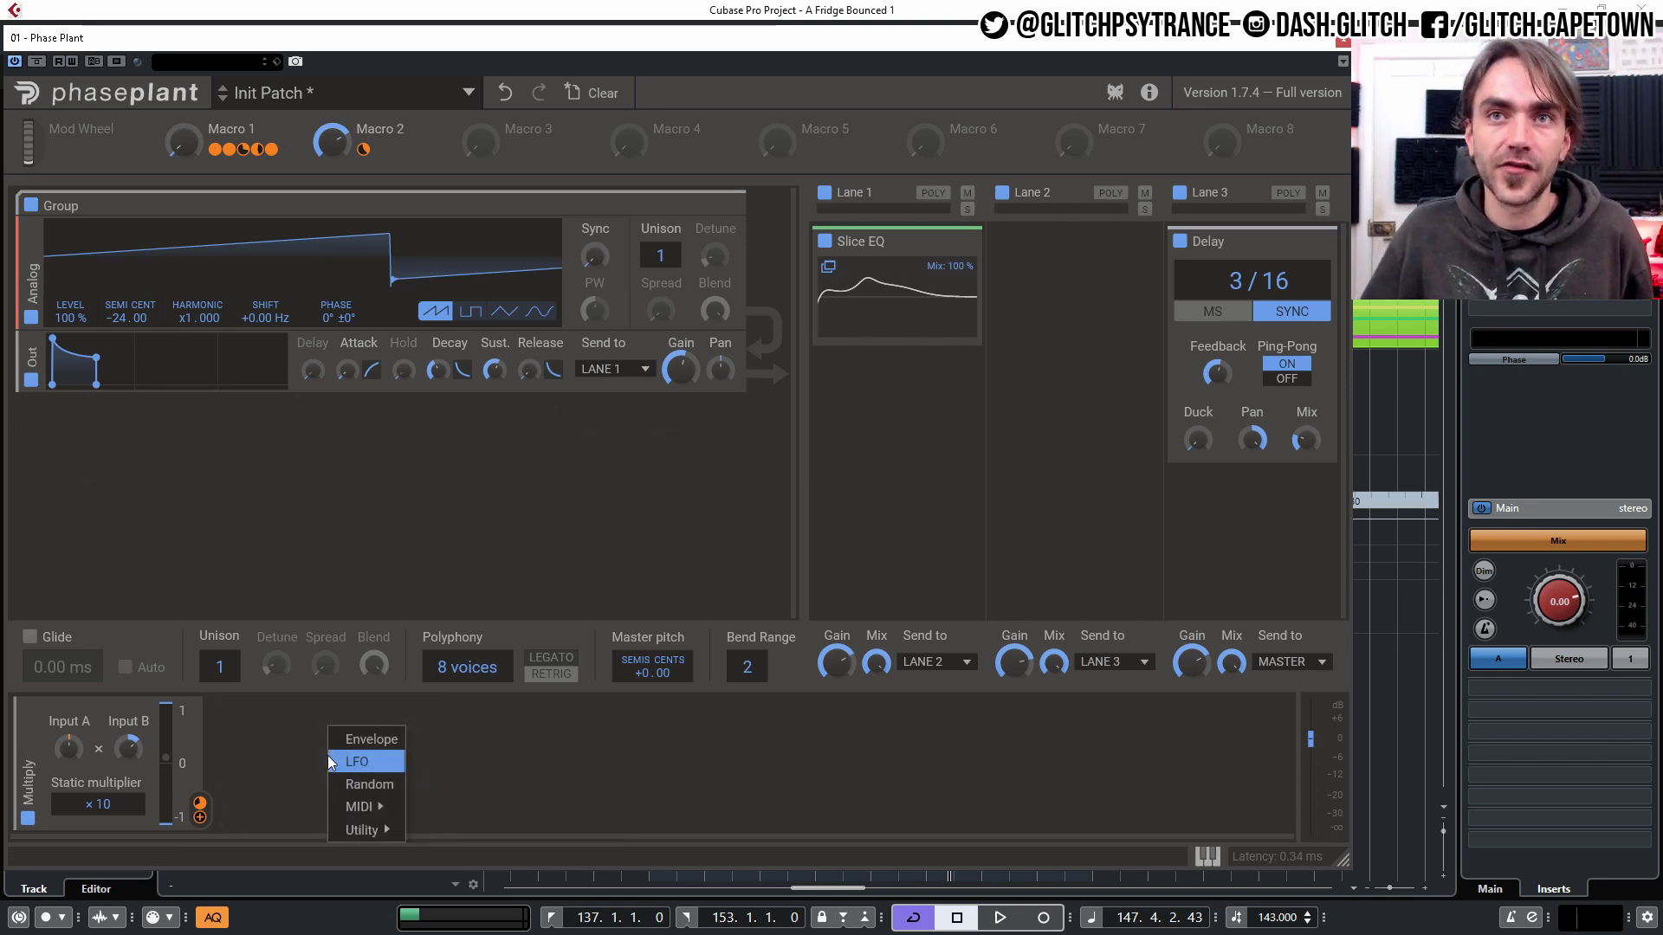
left_click(329, 762)
left_click(668, 775)
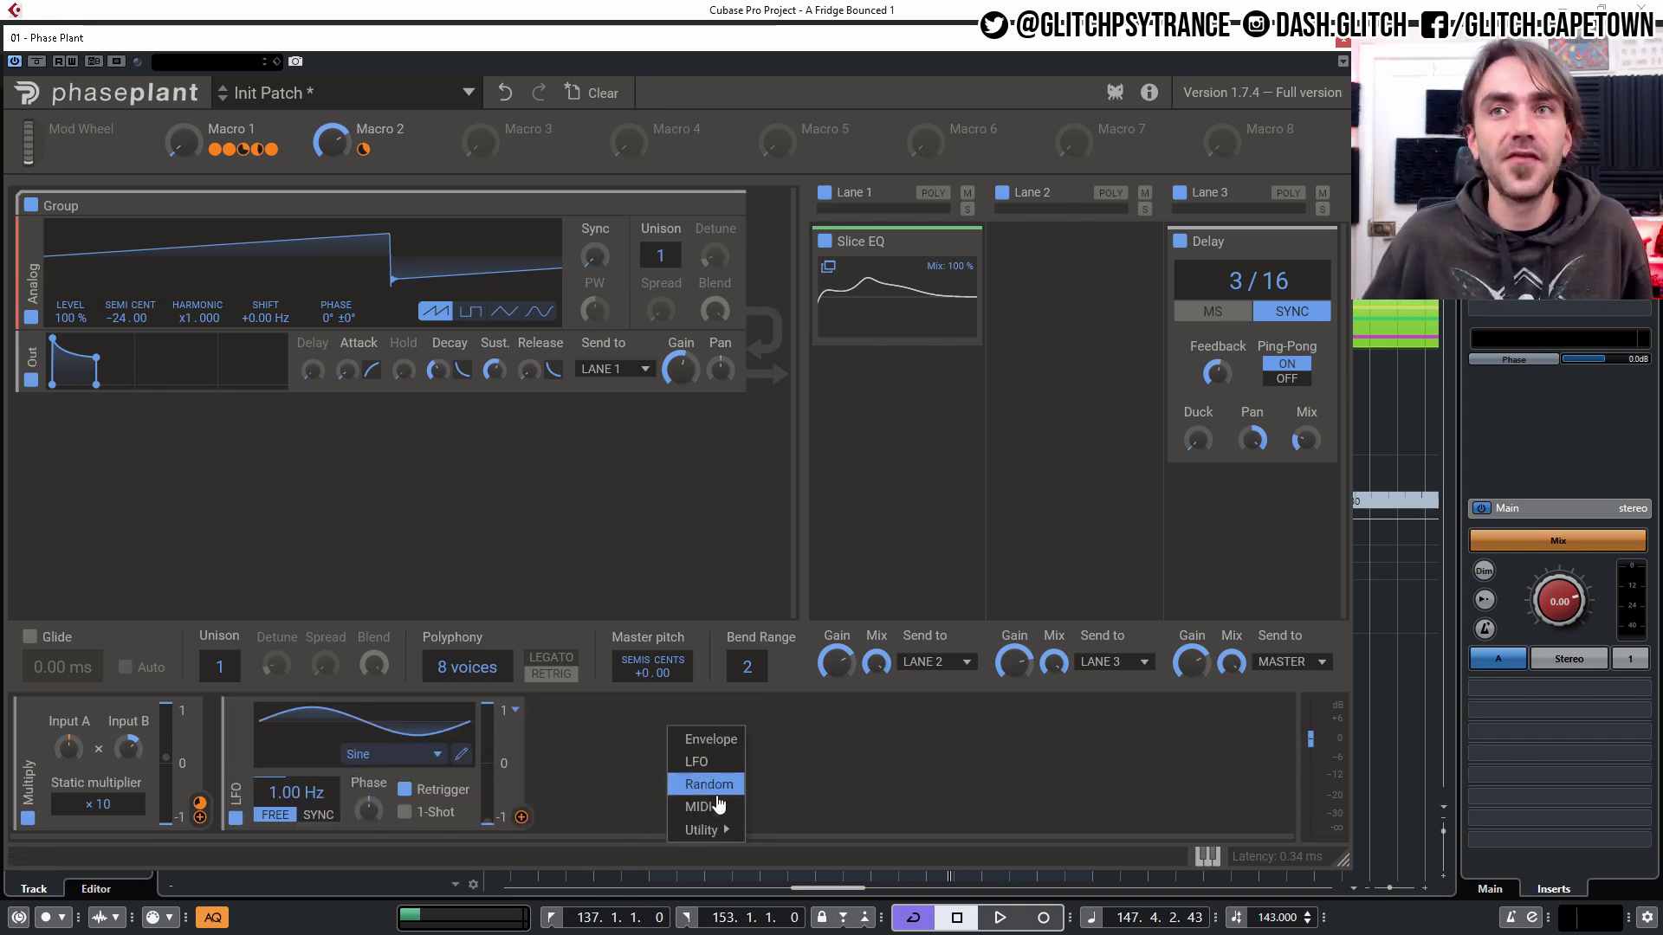
mouse_move(710, 833)
left_click(775, 832)
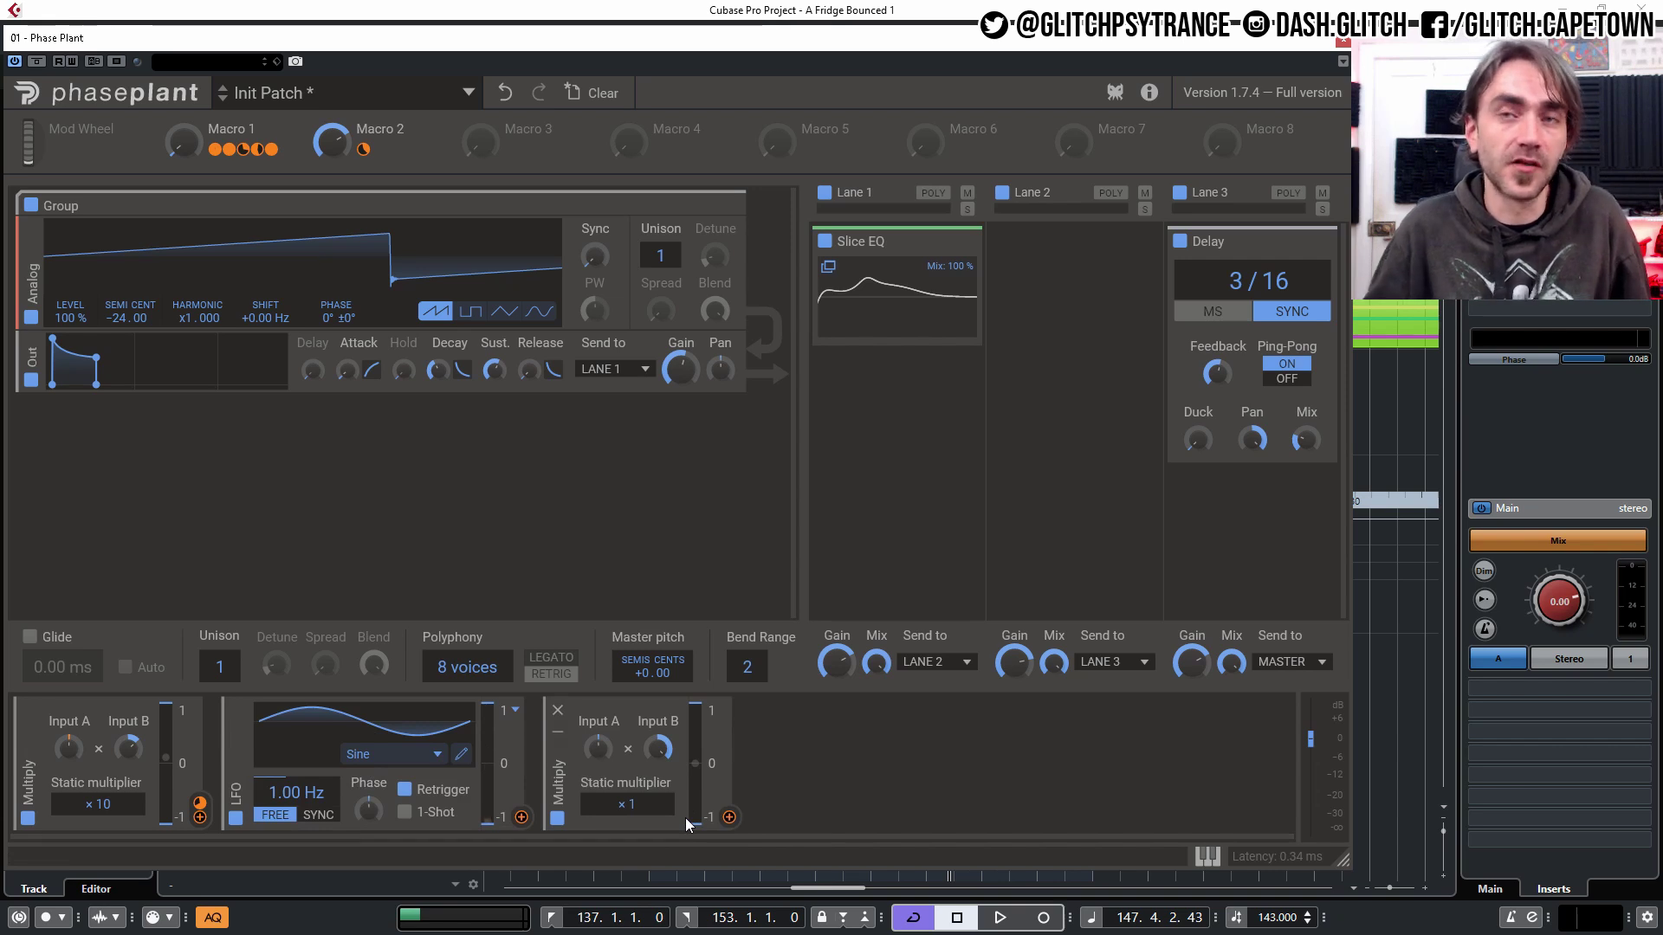
left_click(522, 817)
left_click(597, 768)
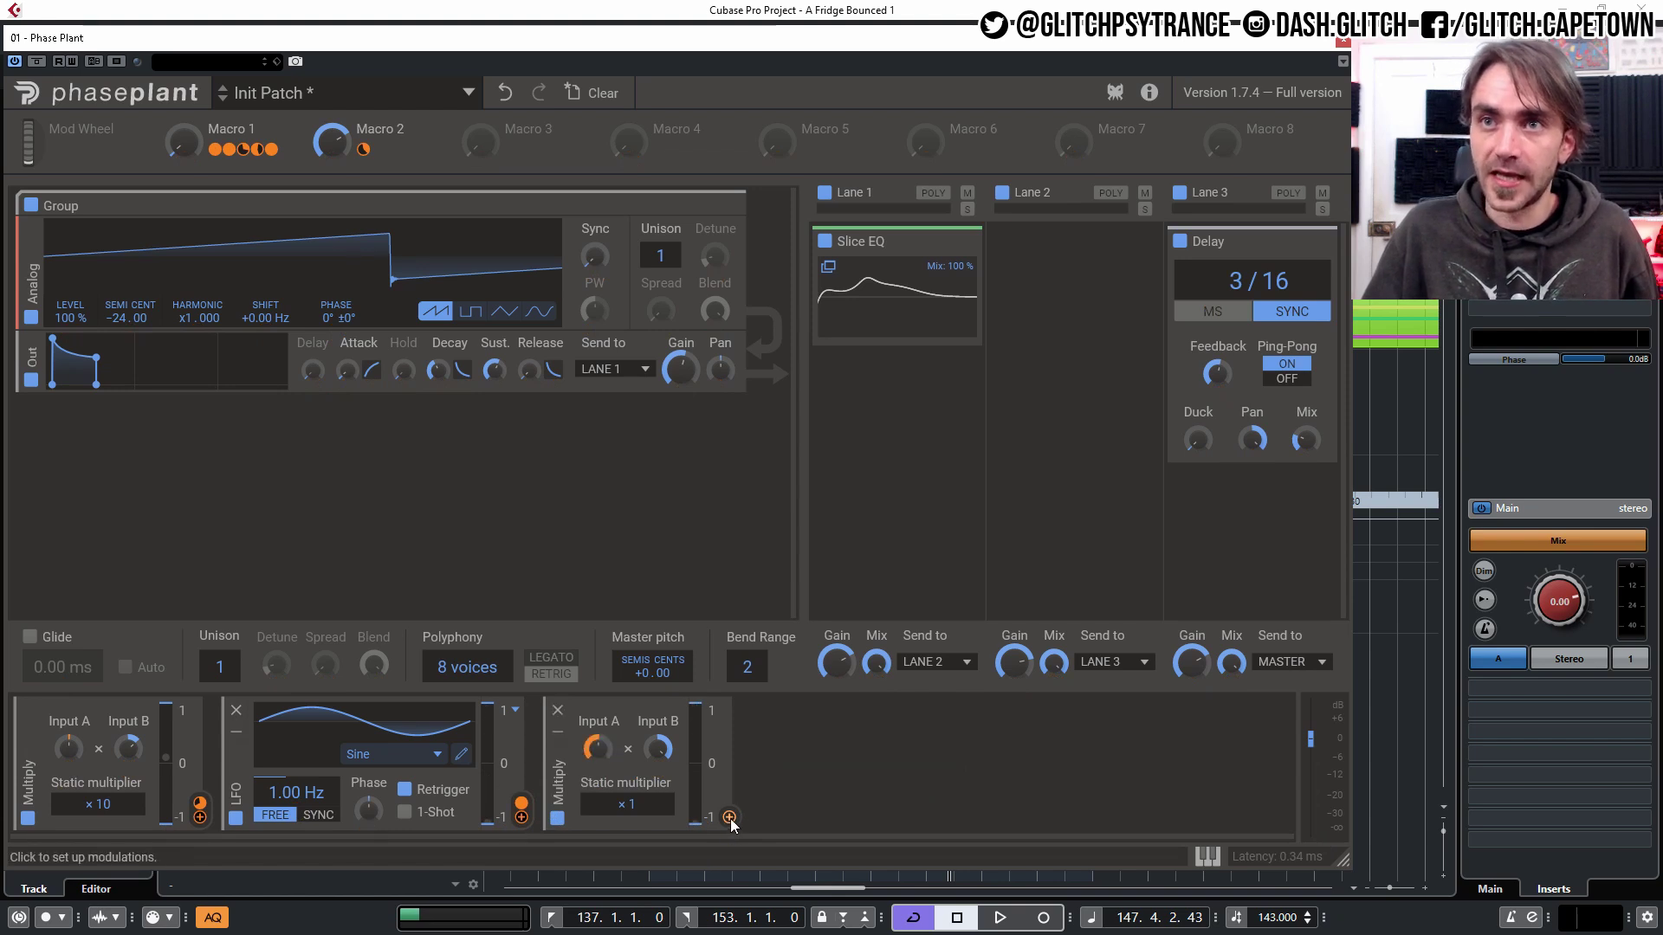
- Bypass the Slice EQ in Lane 1 and add a Filter effect below it
left_click(729, 818)
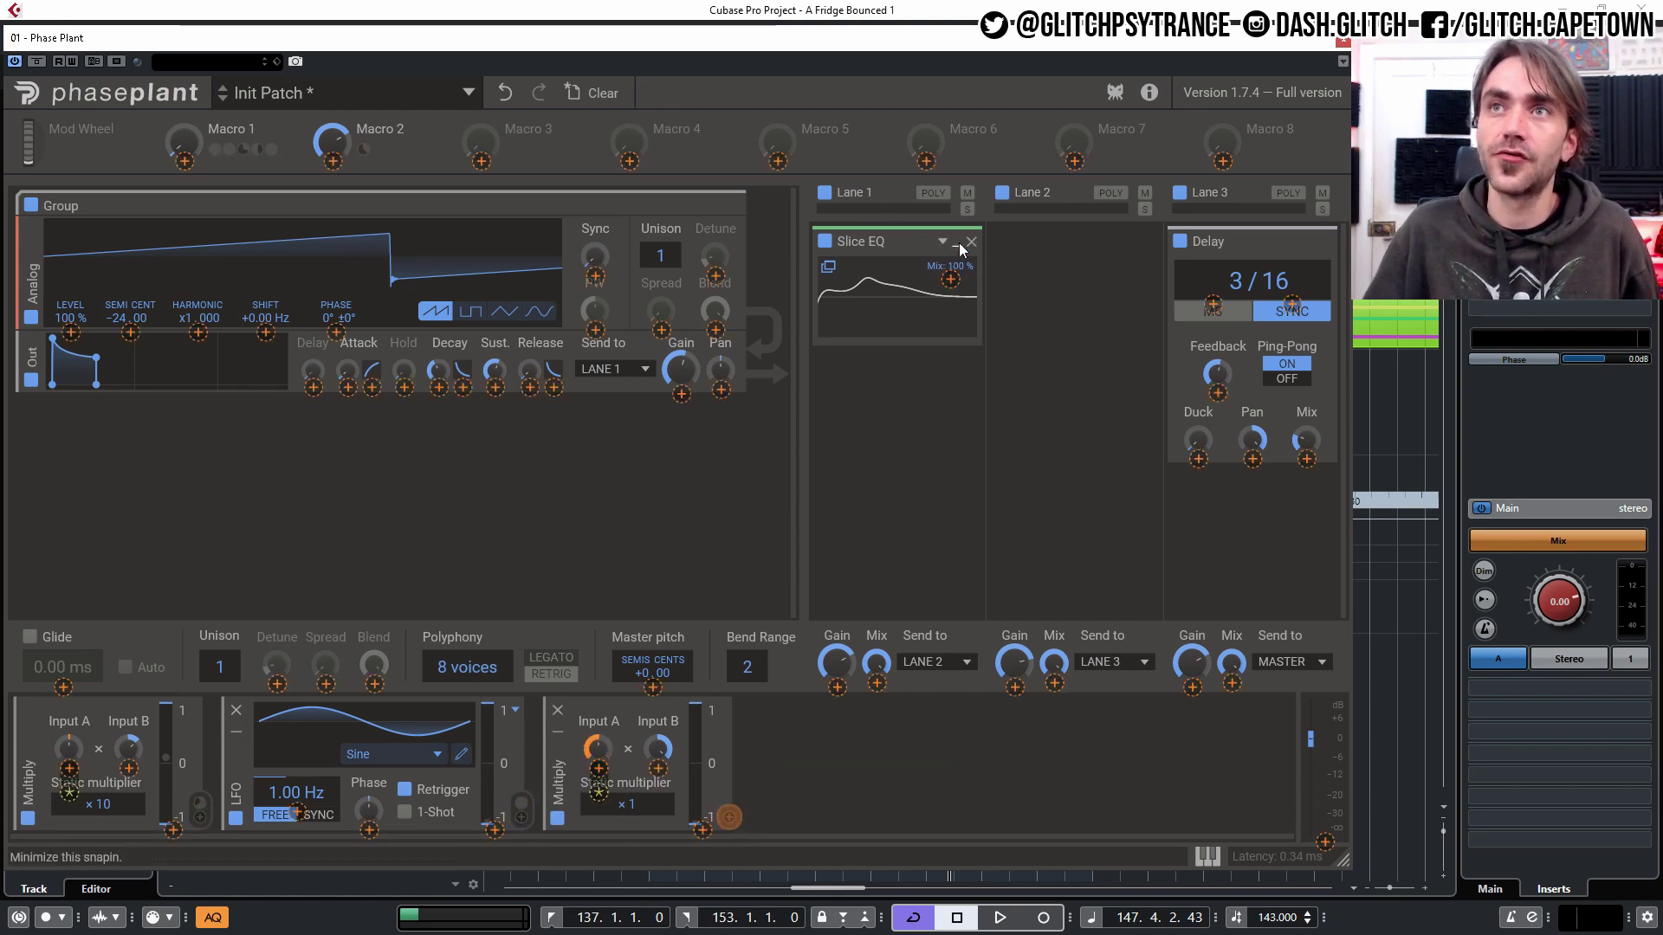
left_click(896, 393)
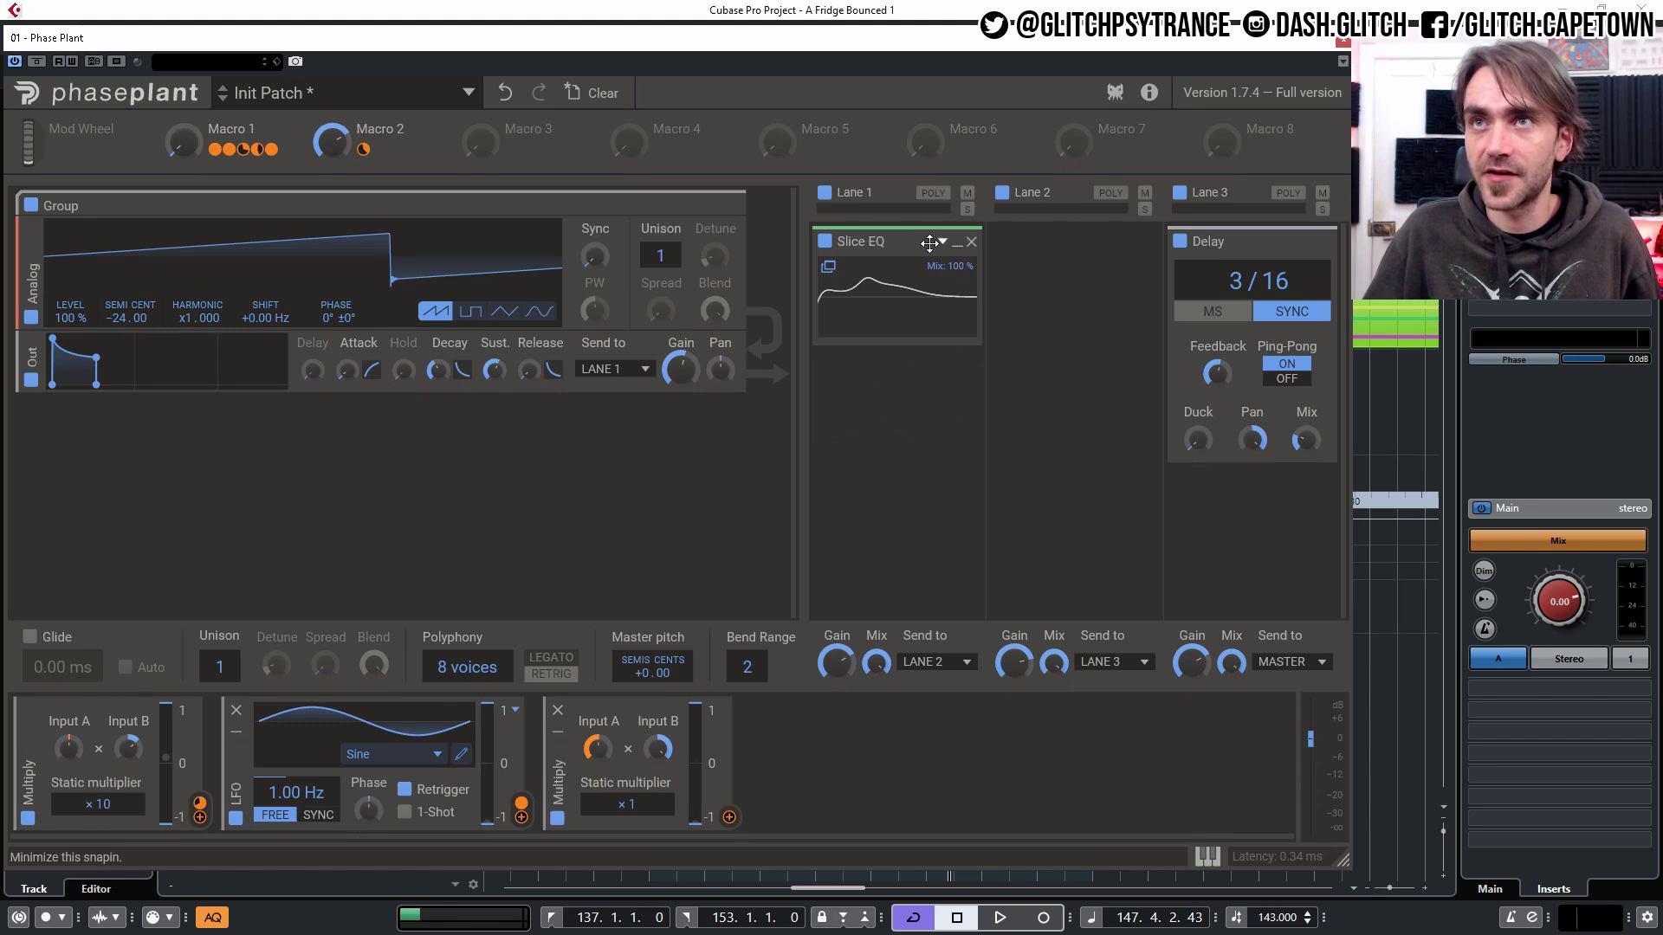
left_click(825, 242)
left_click(875, 387)
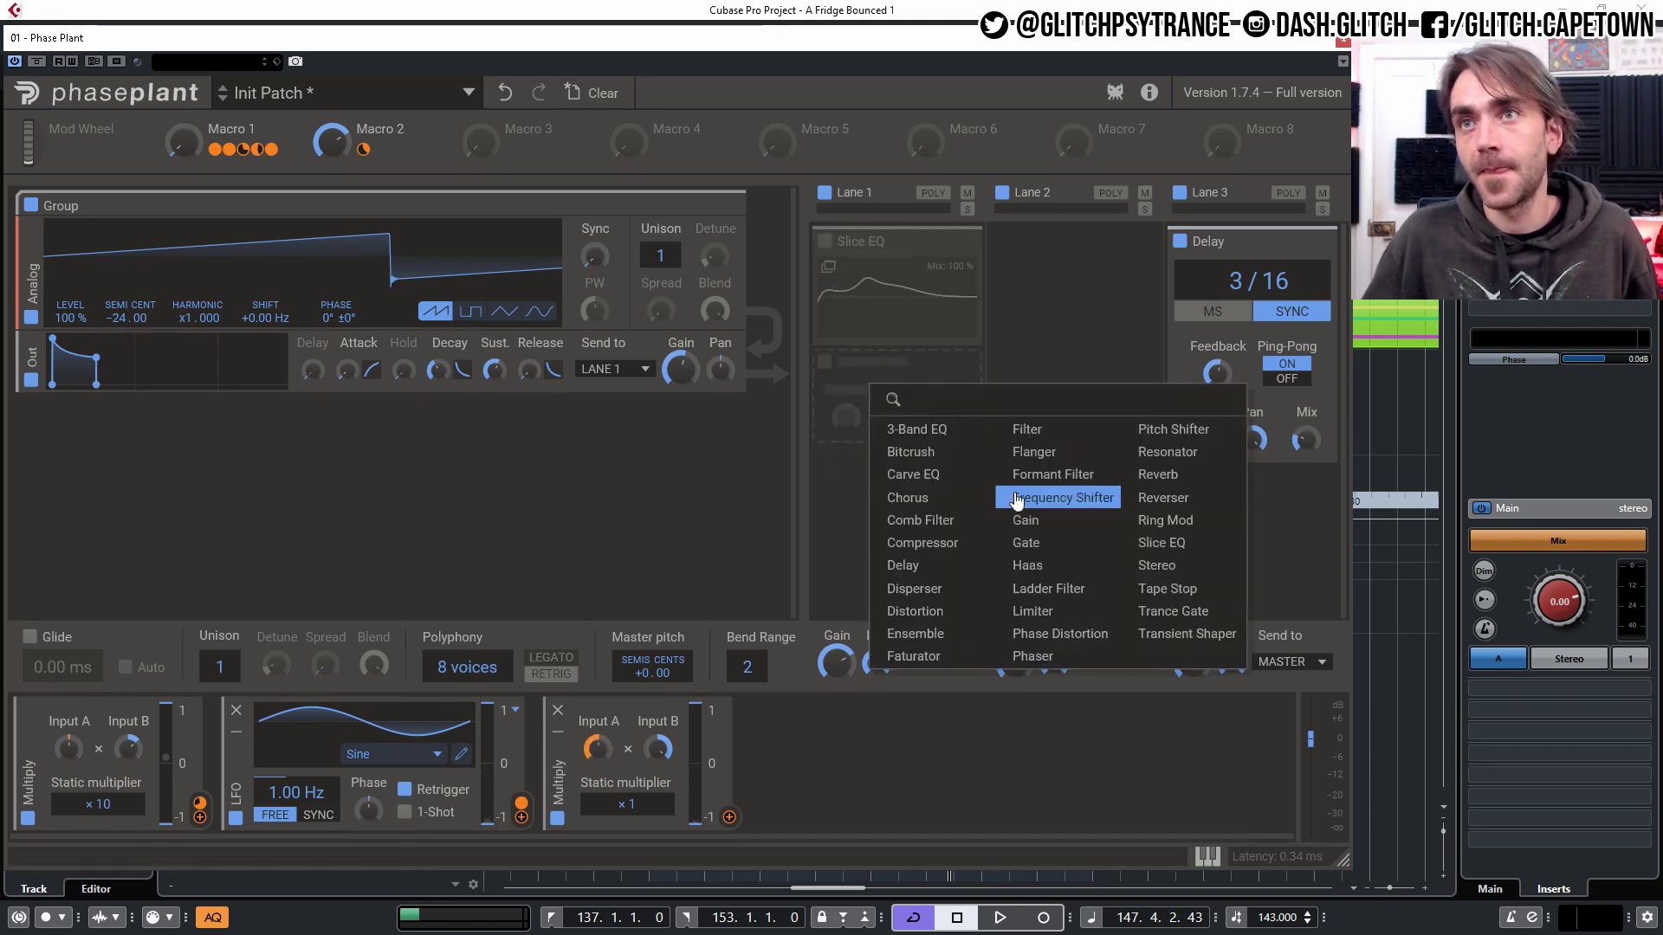
left_click(1031, 428)
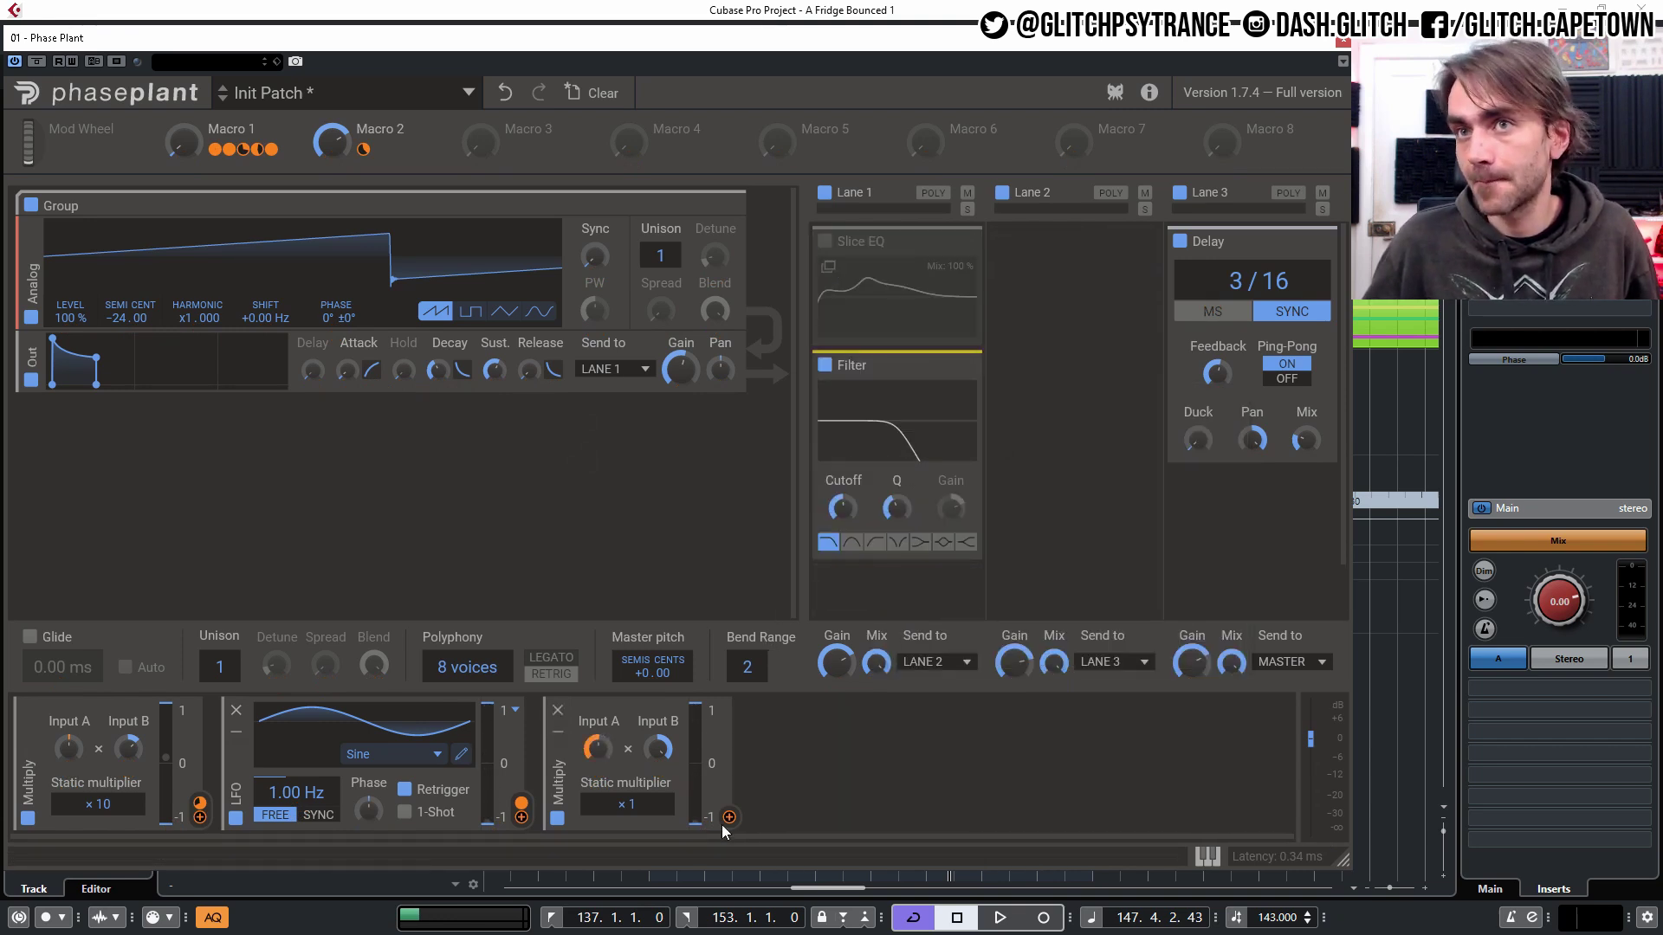
- Route the second Multiply's output to the Filter's cutoff at about 76 % and reduce that Multiply's Input B
left_click_drag(727, 818, 847, 544)
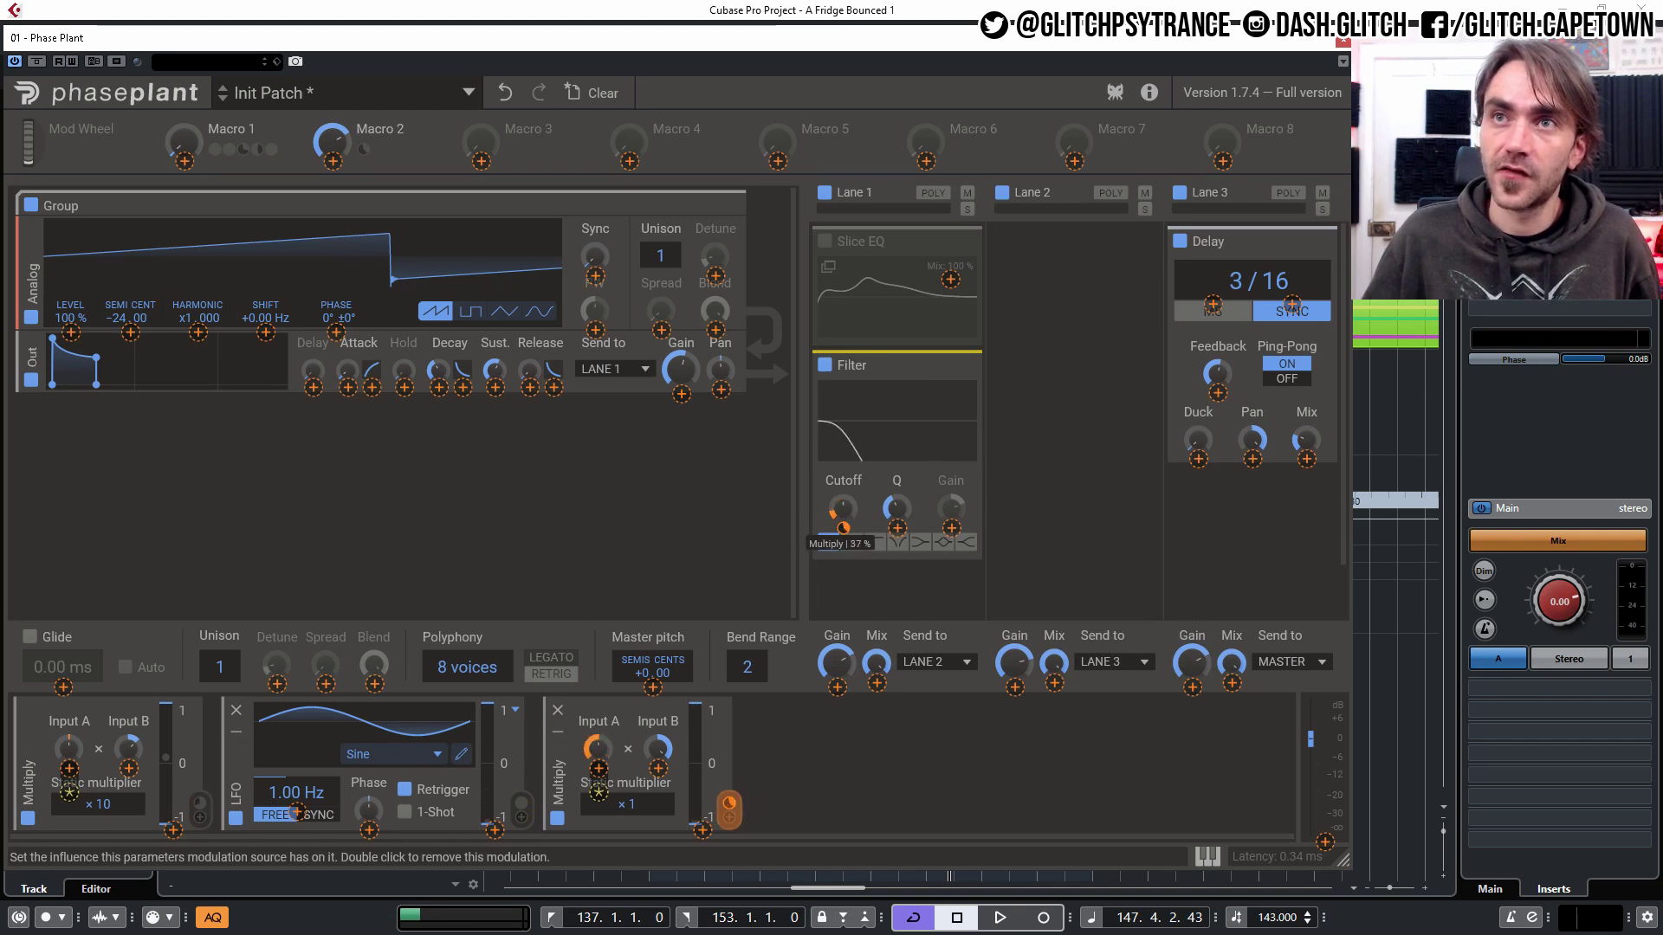
left_click(870, 778)
left_click_drag(661, 752, 661, 765)
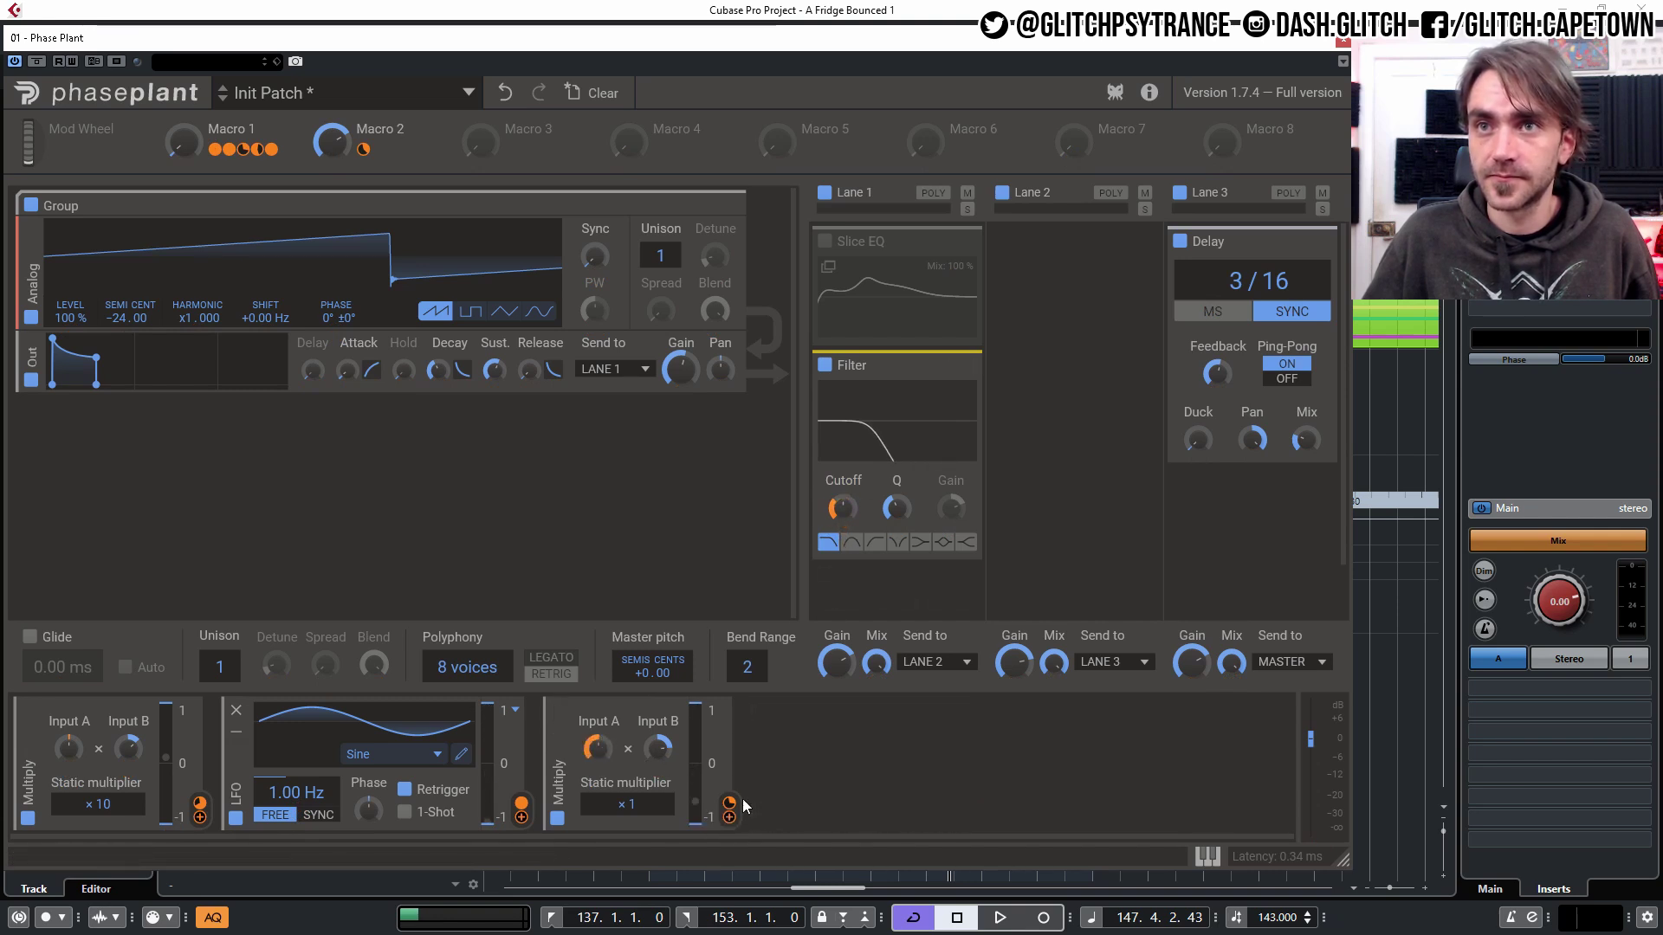
left_click_drag(729, 804, 729, 764)
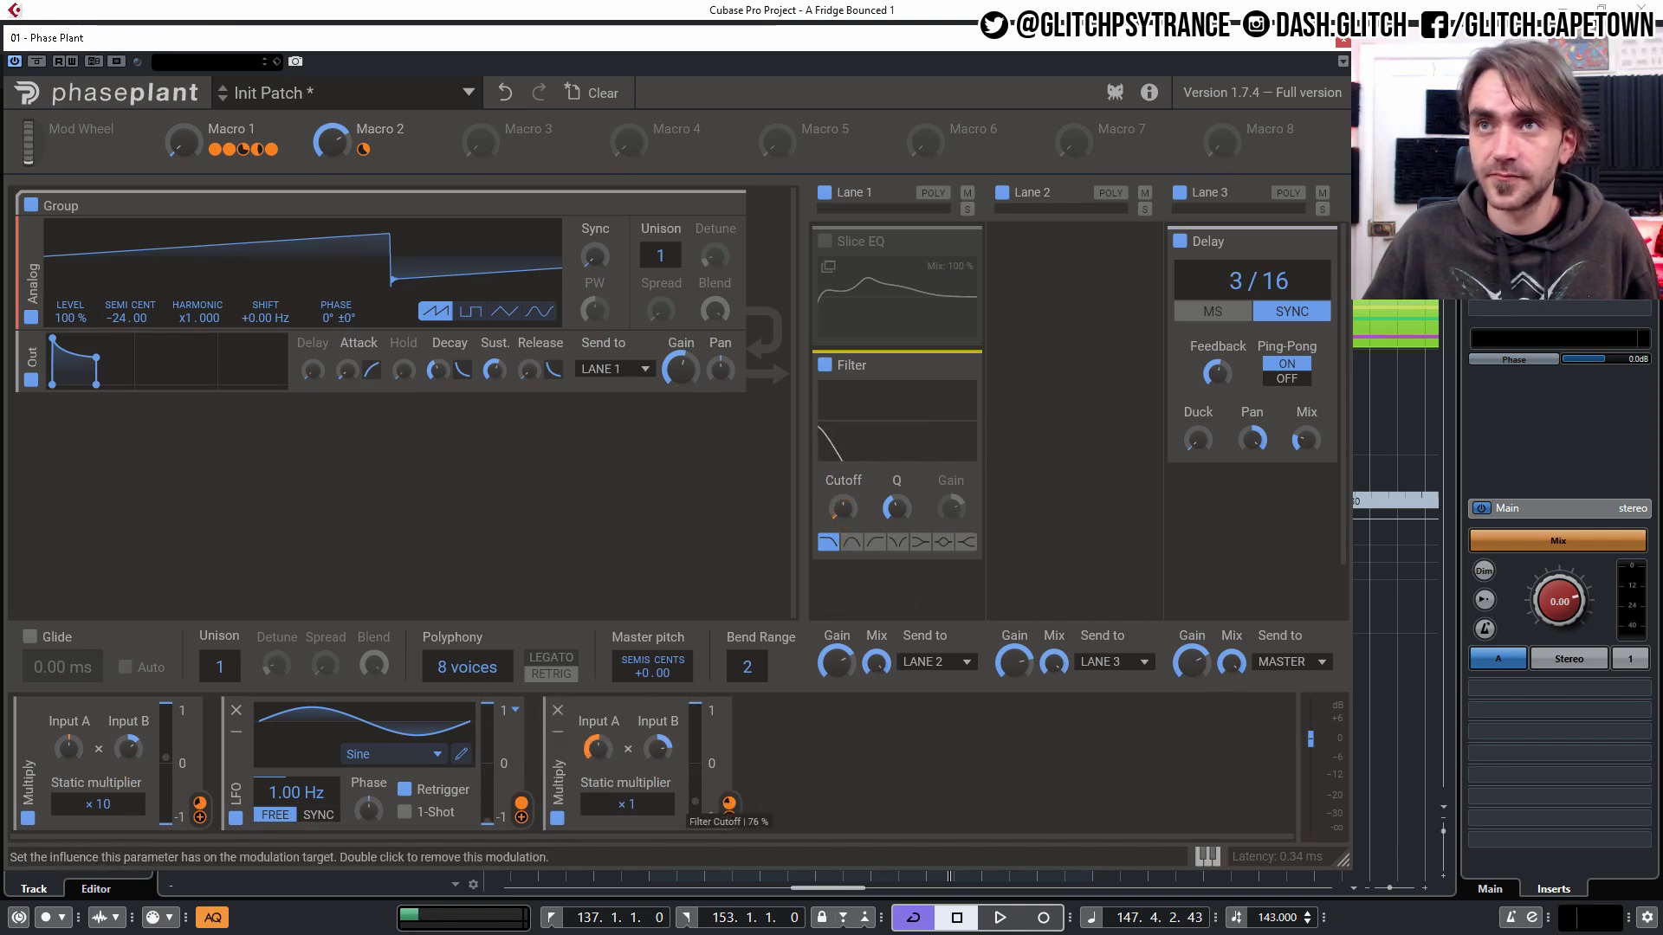
left_click(874, 783)
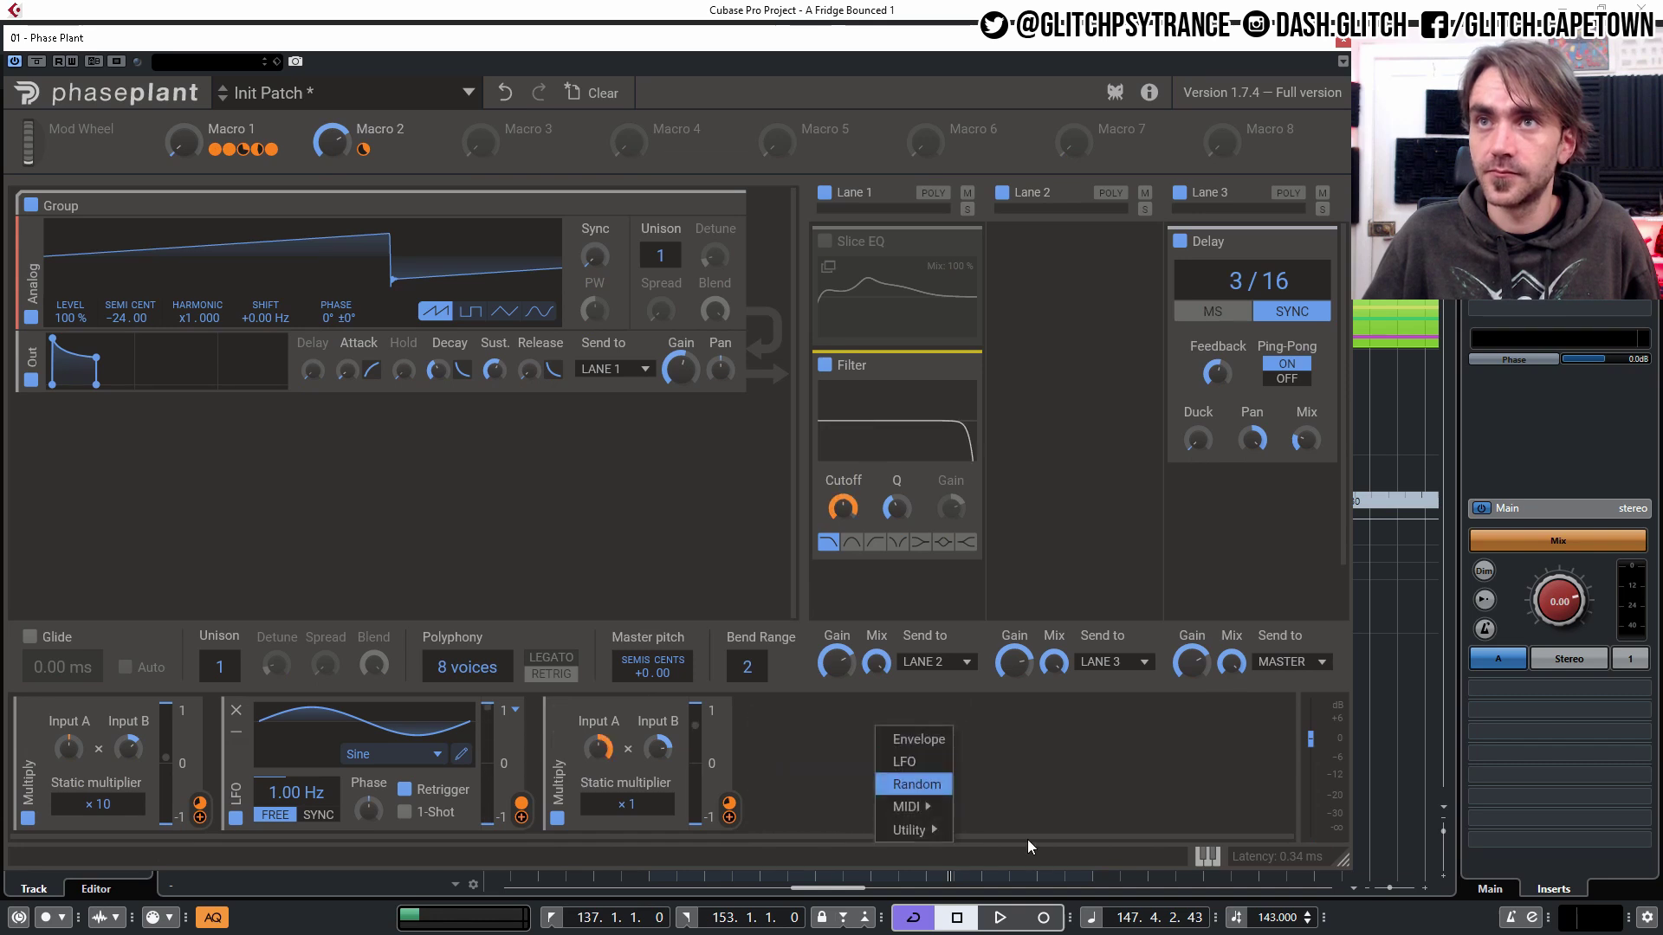
left_click(1095, 771)
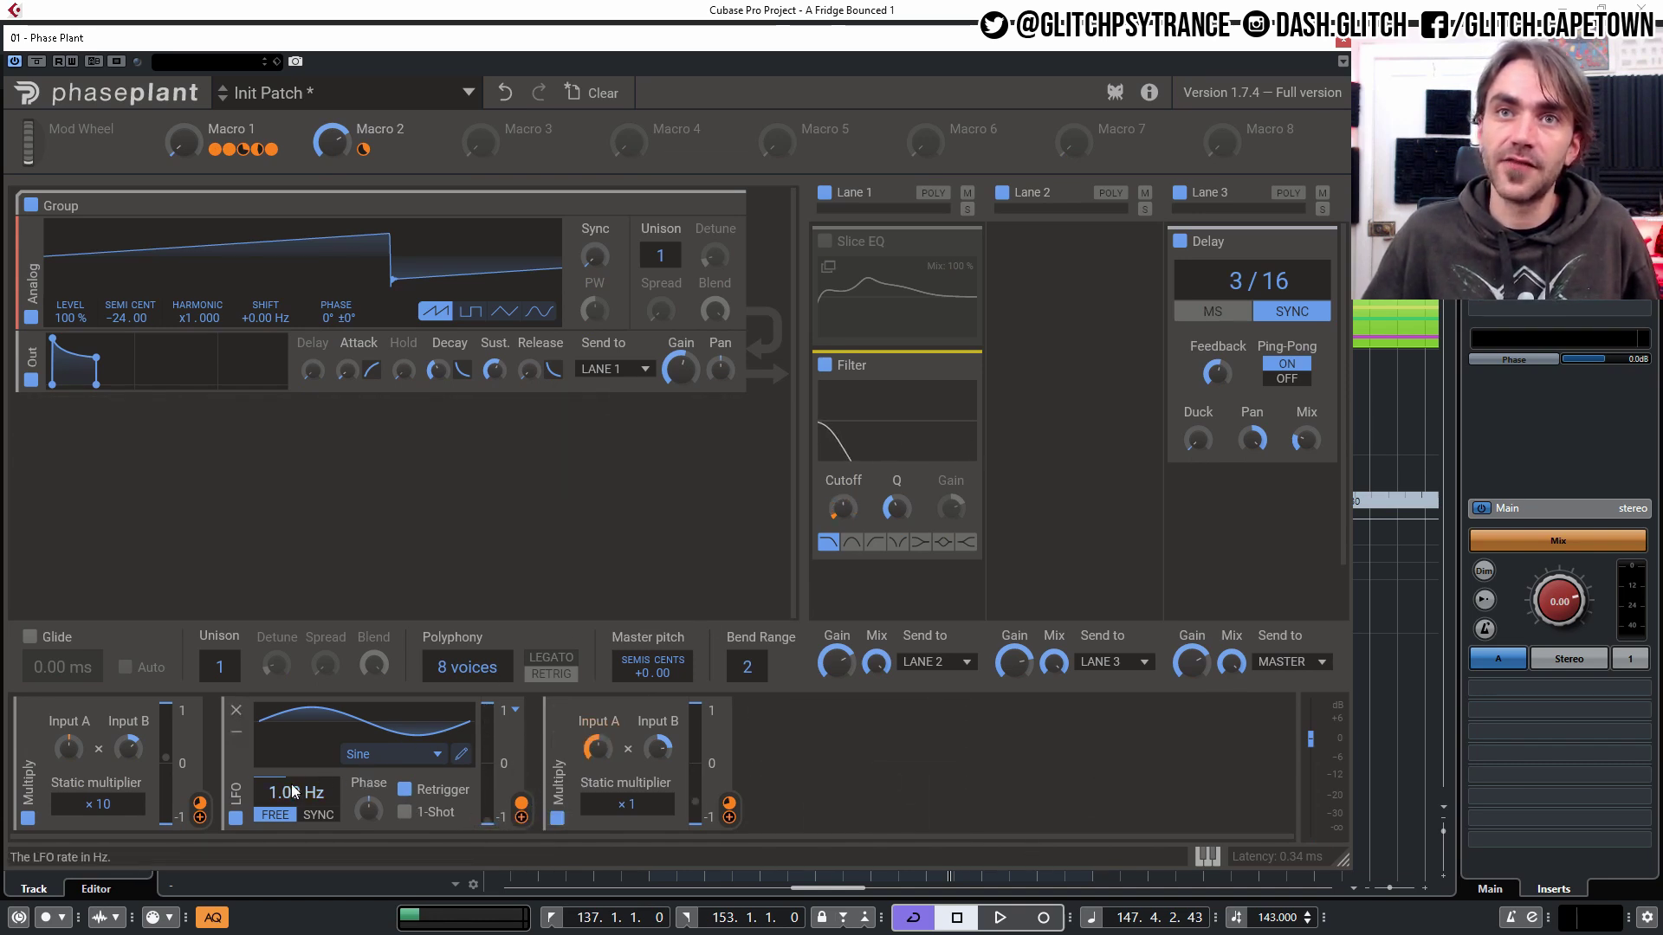
- Set the LFO rate to 0.66 Hz and replace the LFO with Macro 3 as the second Multiply's Input A source
left_click_drag(296, 793, 296, 807)
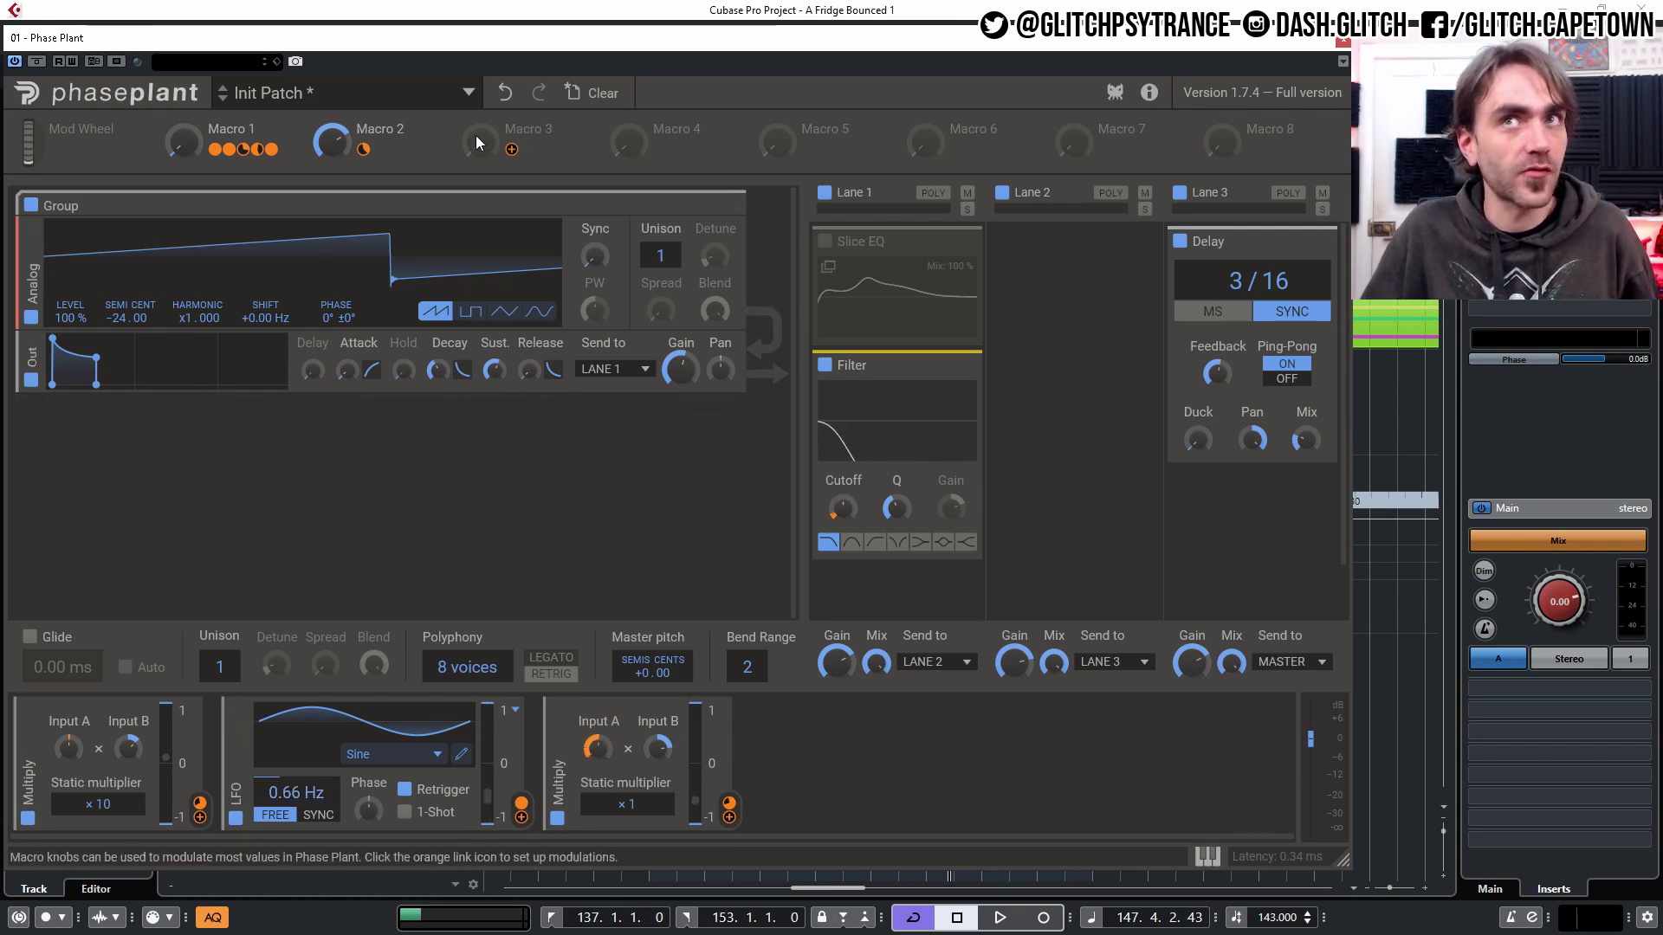
double_click(522, 803)
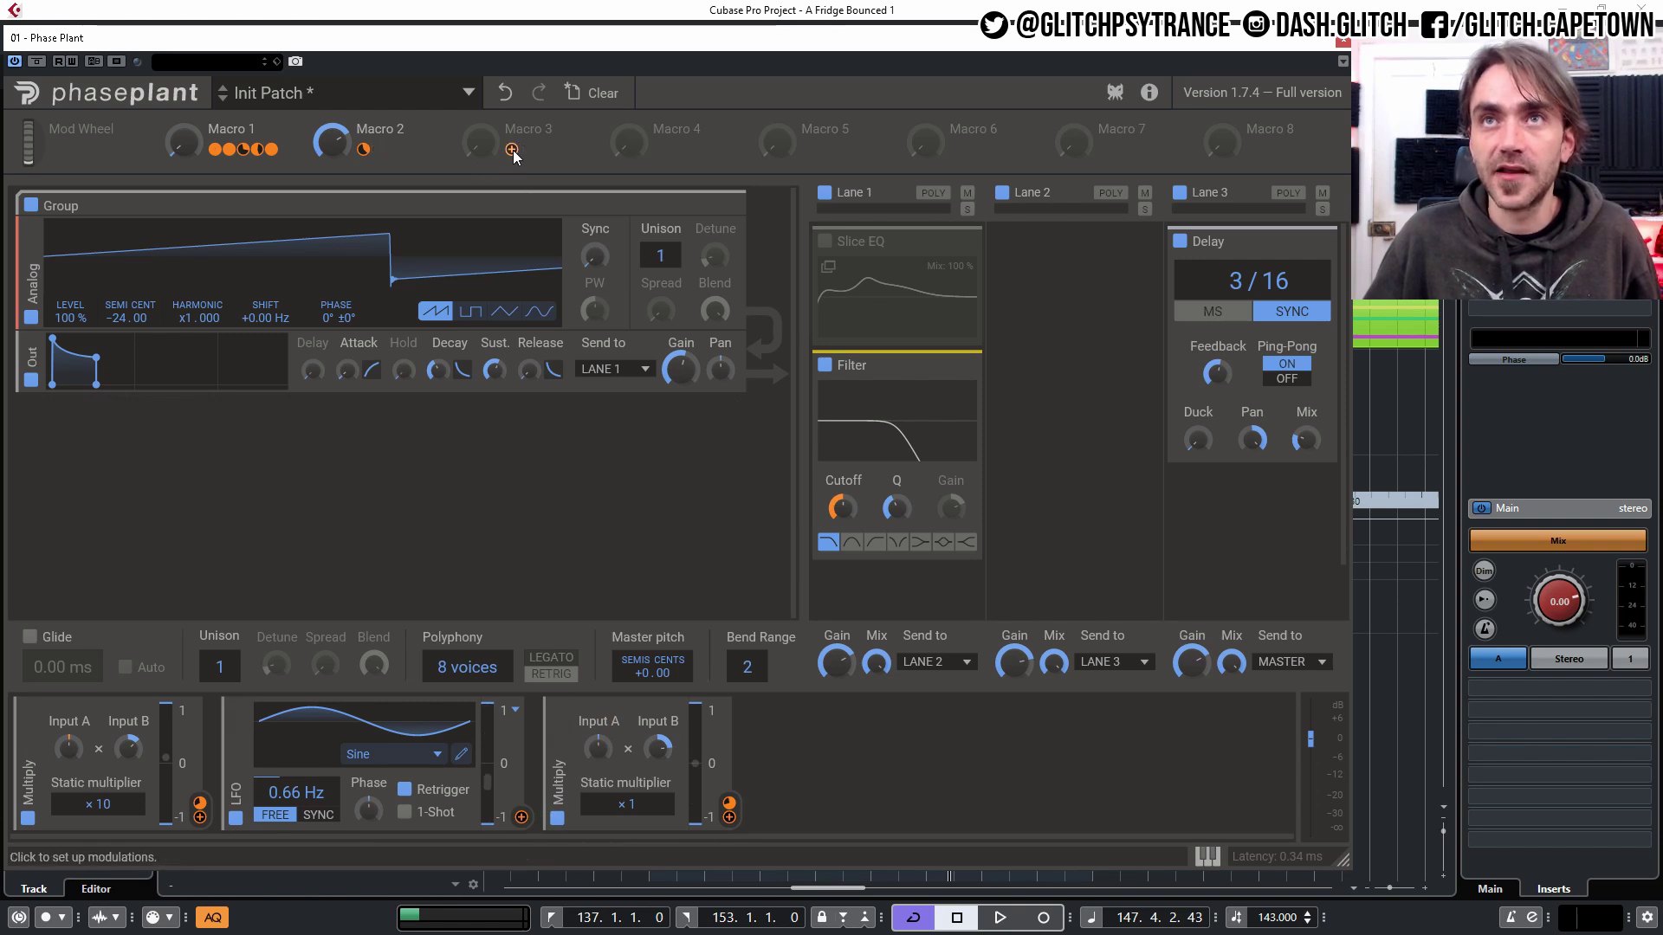
left_click_drag(511, 149, 721, 821)
left_click_drag(589, 766, 597, 767)
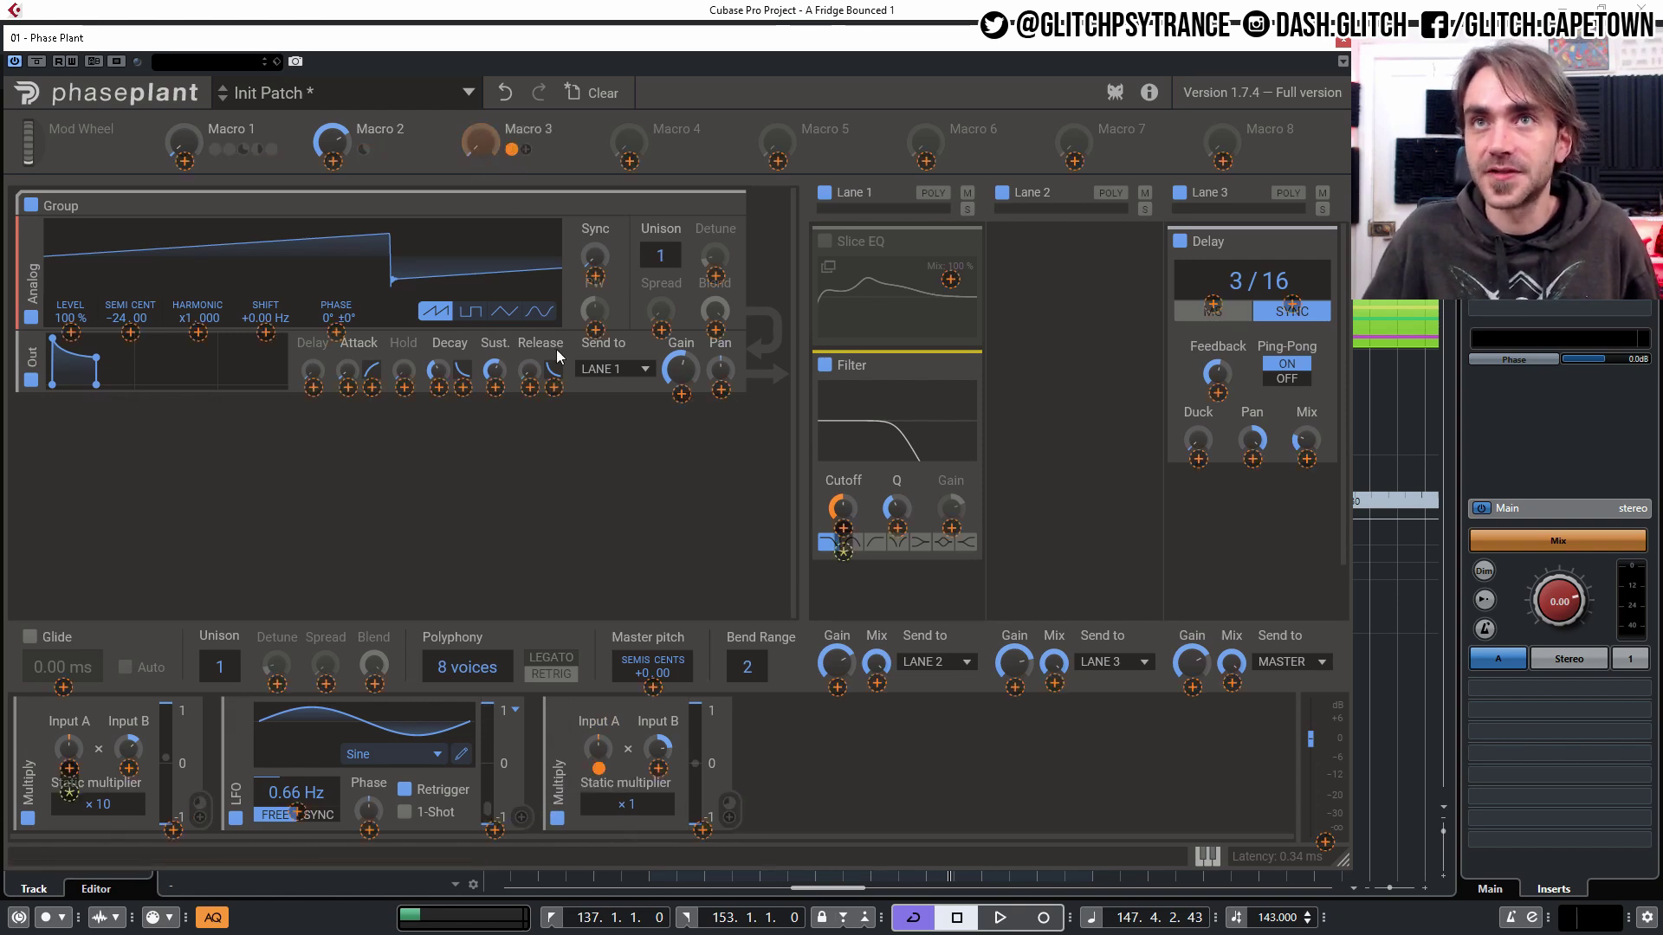
mouse_move(479, 143)
left_mouse_down()
mouse_move(479, 117)
mouse_move(479, 148)
left_mouse_up()
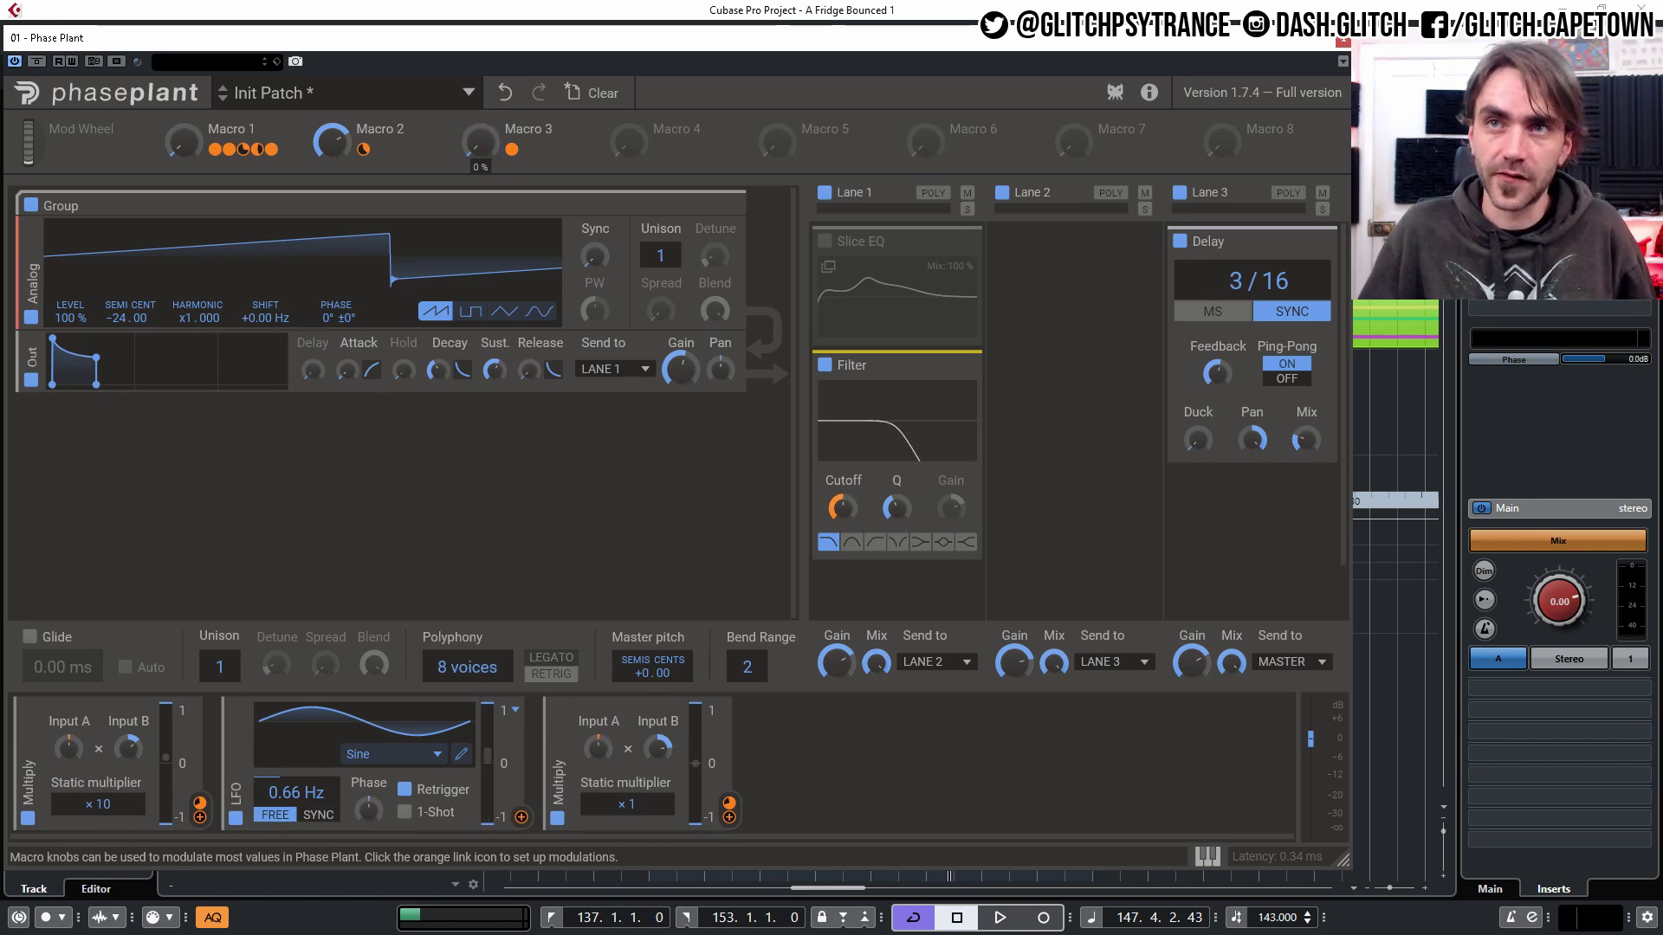
- Switch the LFO output to Unipolar and sweep Macro 3 to check its effect on the Filter's cutoff
left_click(515, 712)
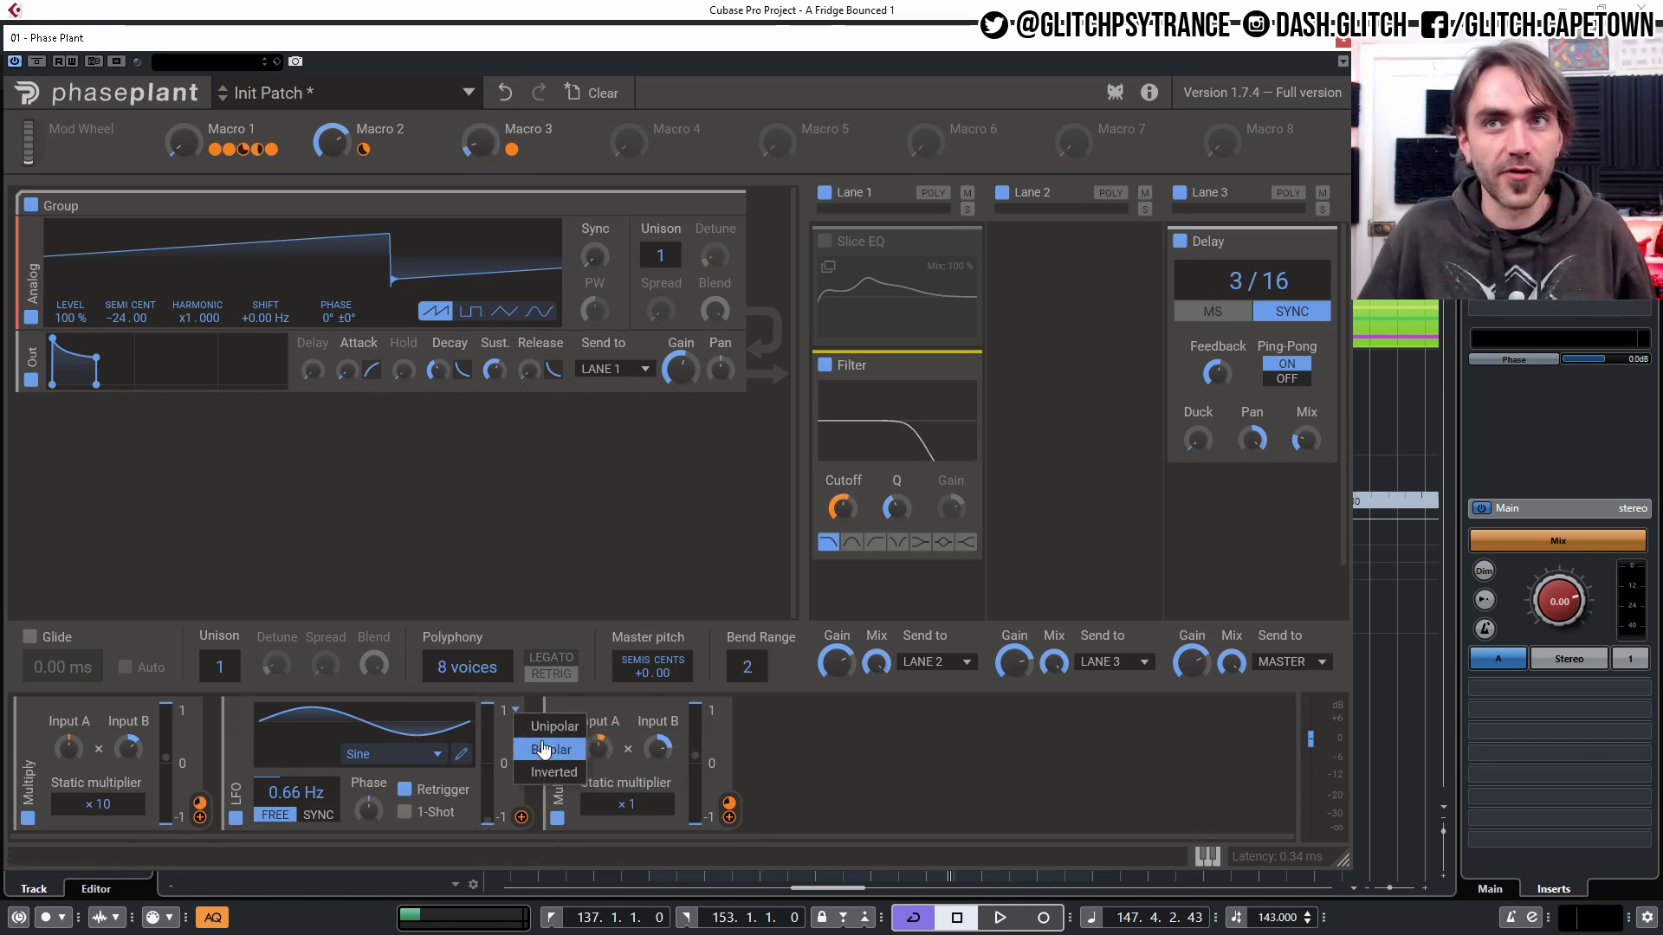
left_click(551, 726)
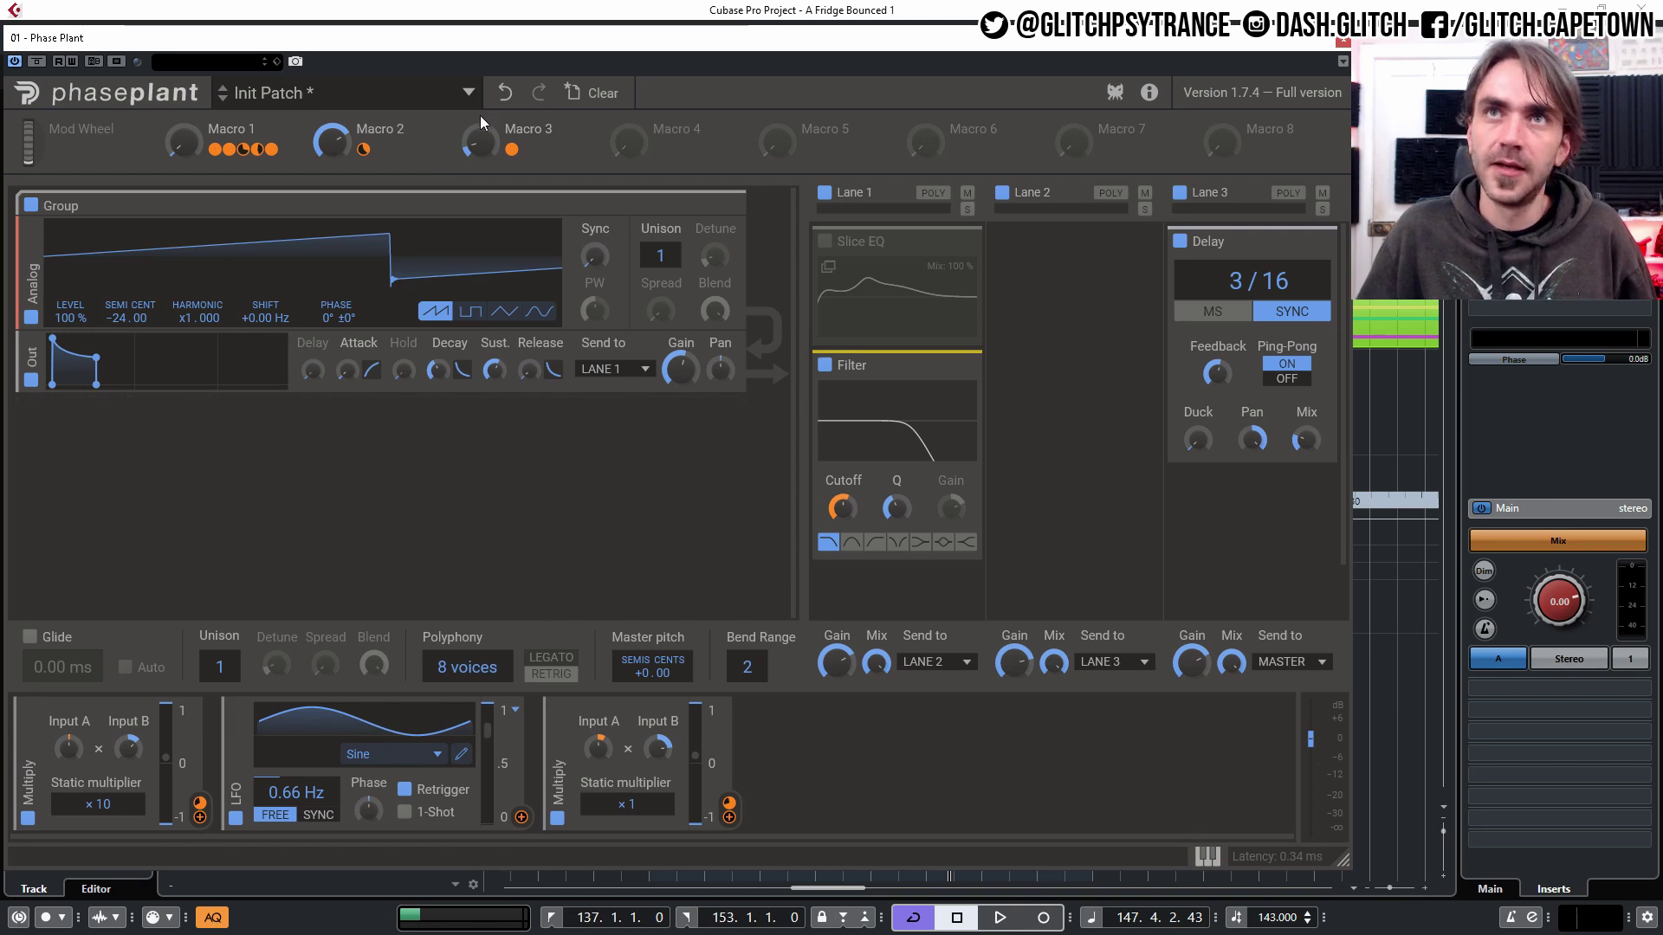
left_click_drag(479, 143, 479, 120)
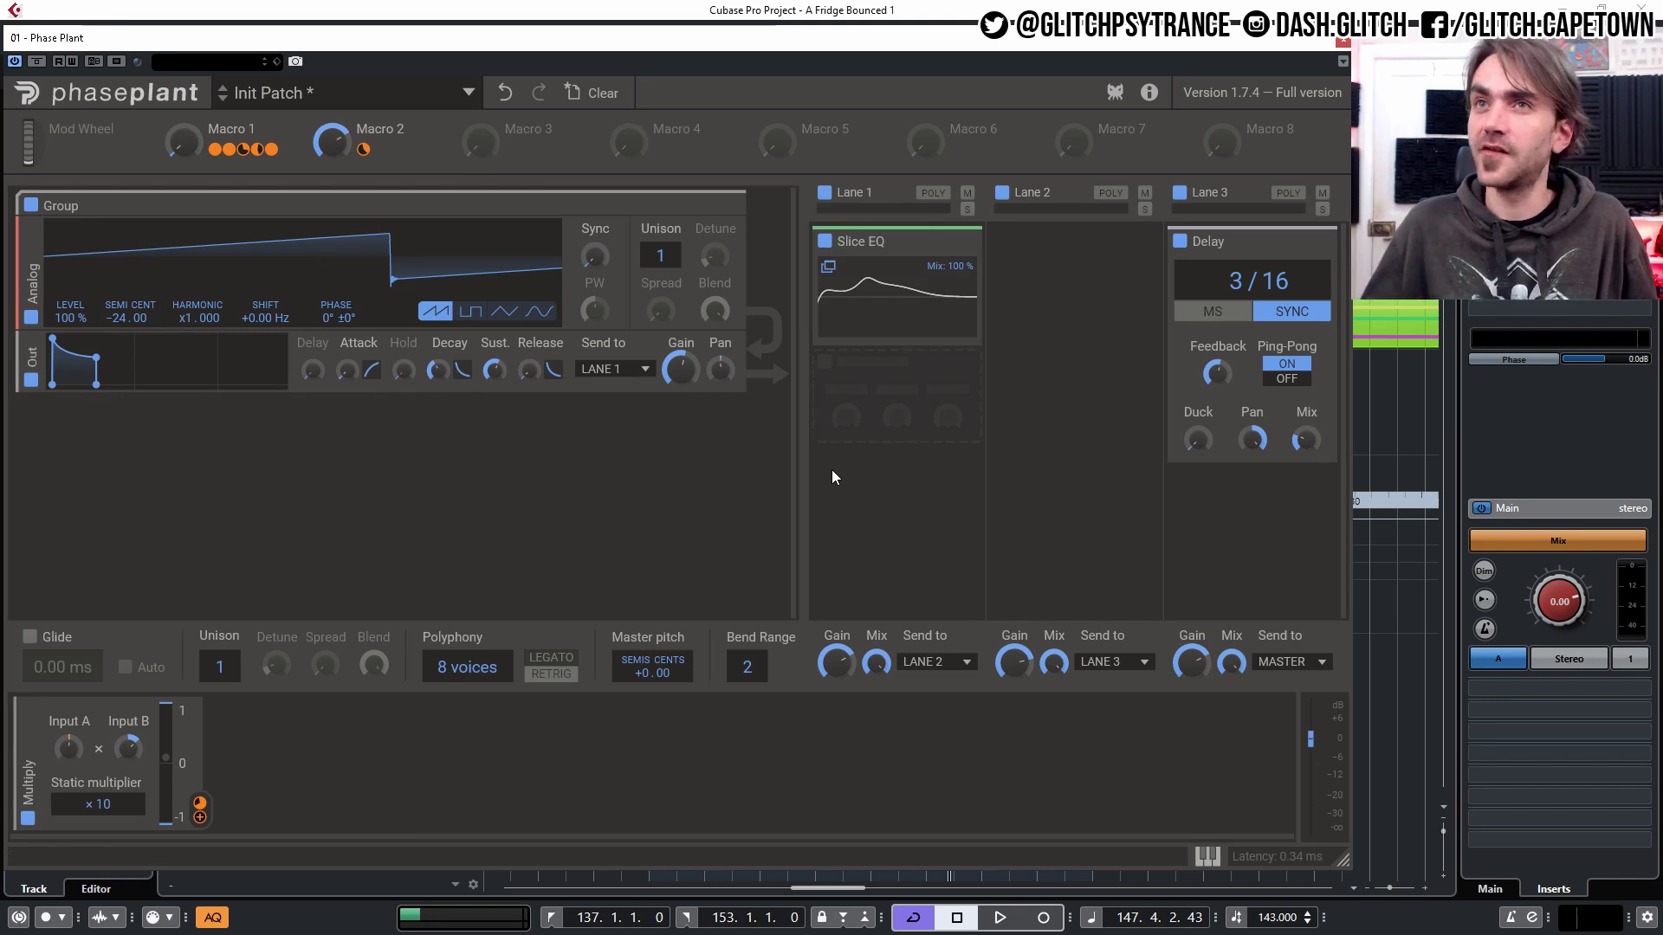
left_click(883, 407)
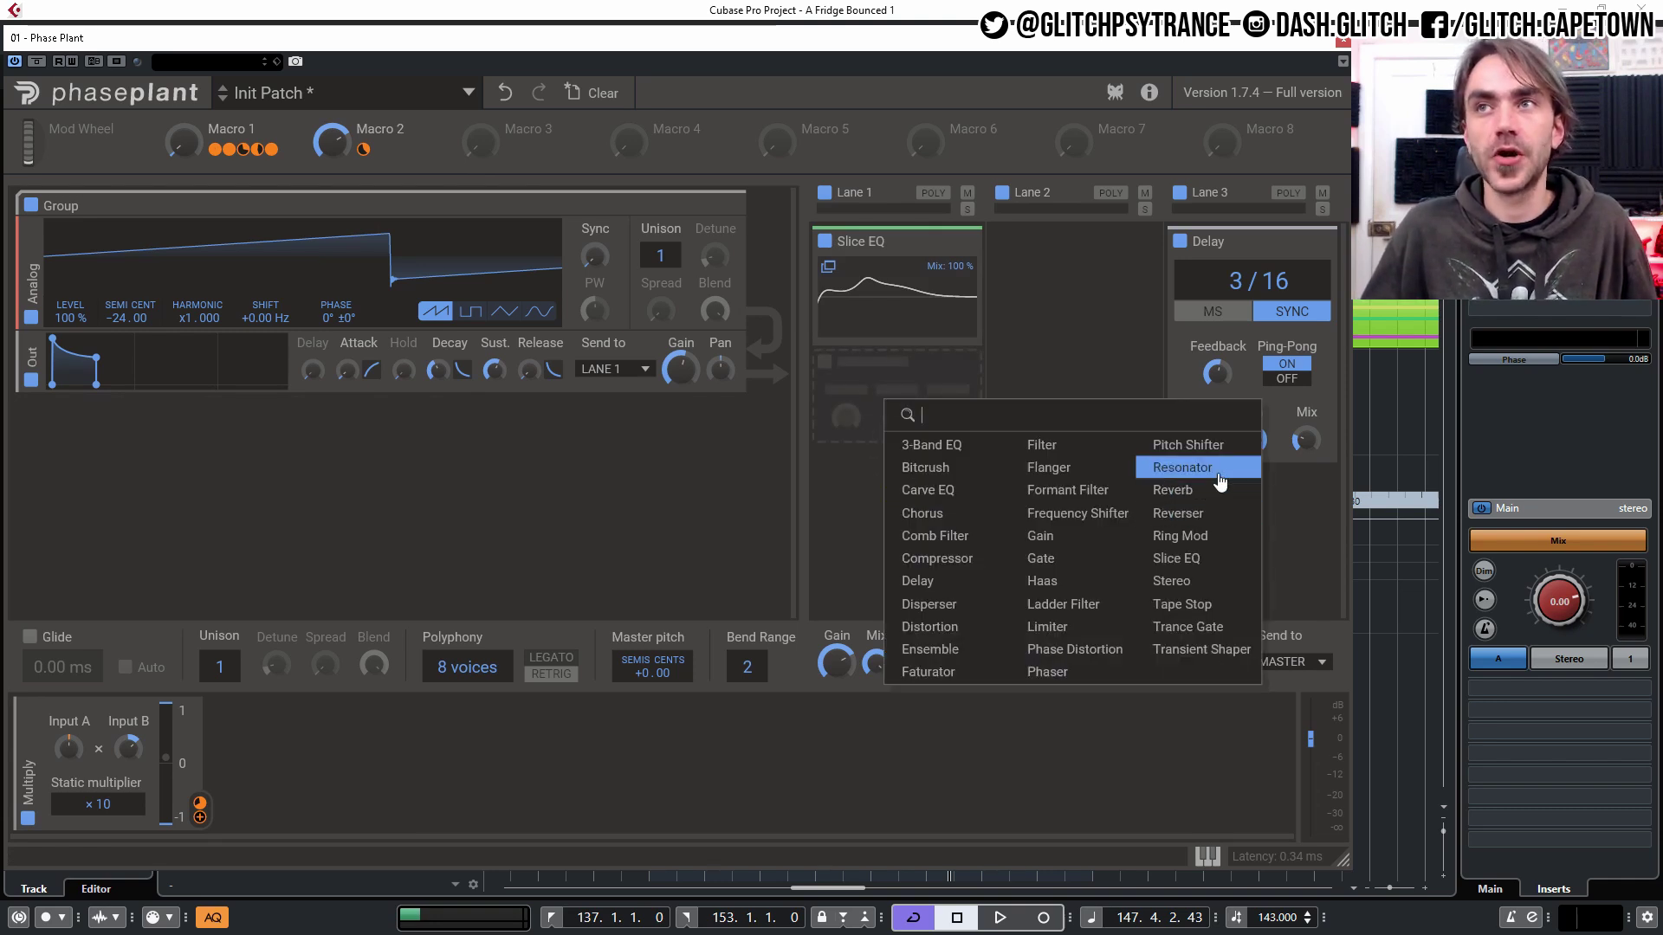
left_click(1048, 581)
left_click(971, 362)
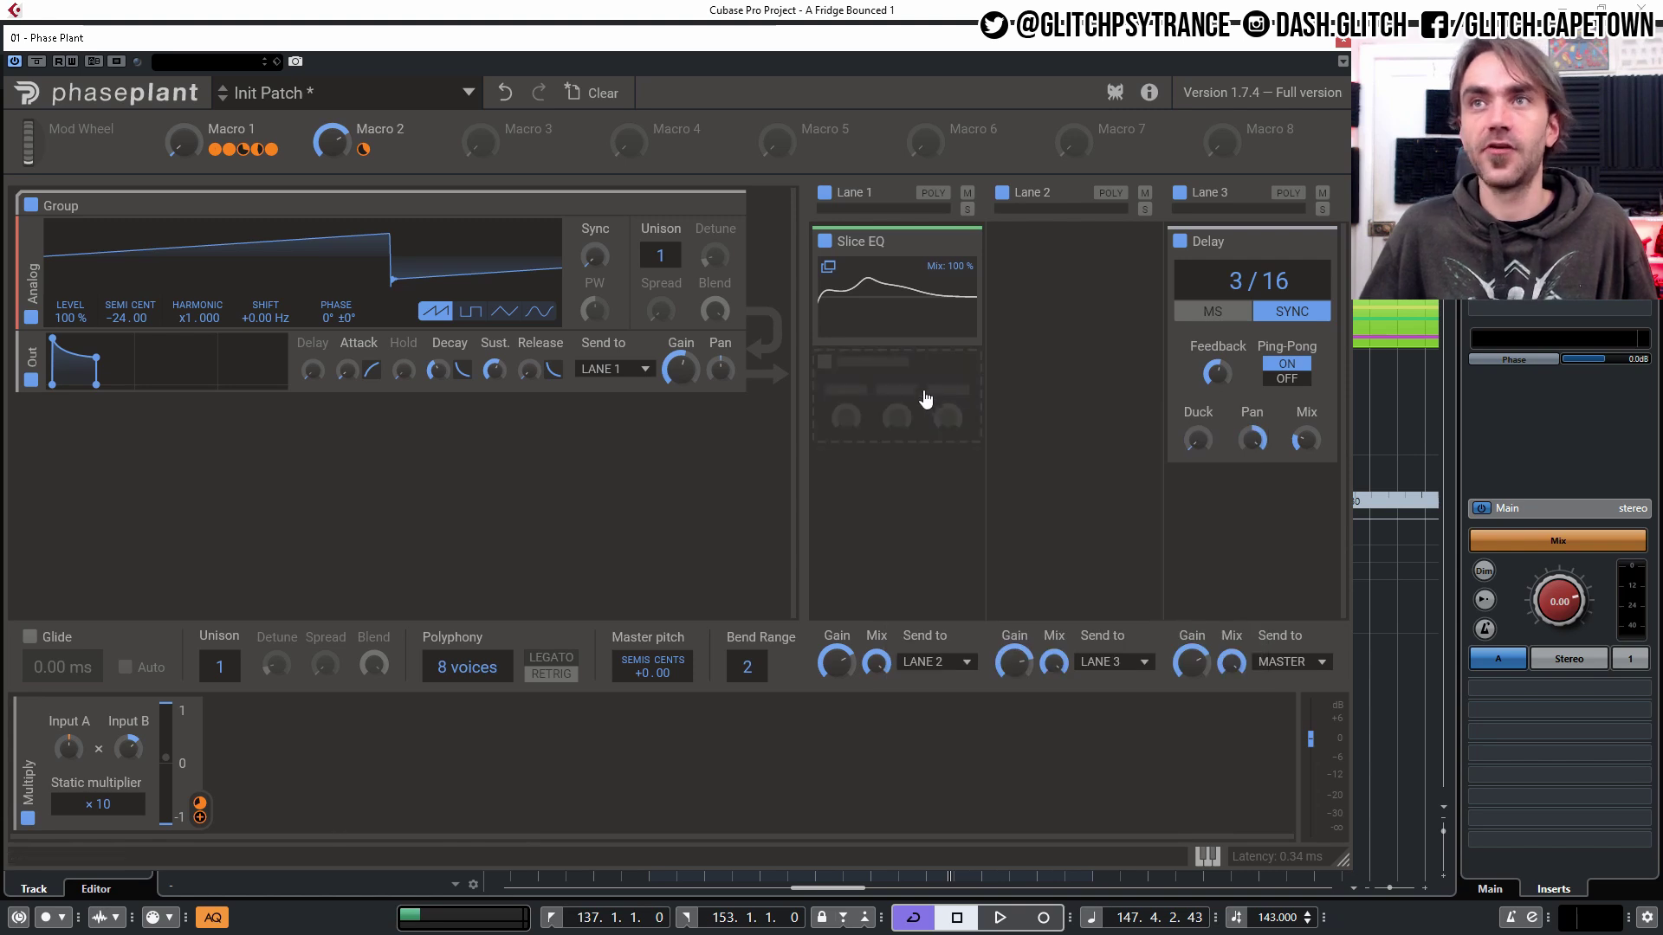
left_click(896, 404)
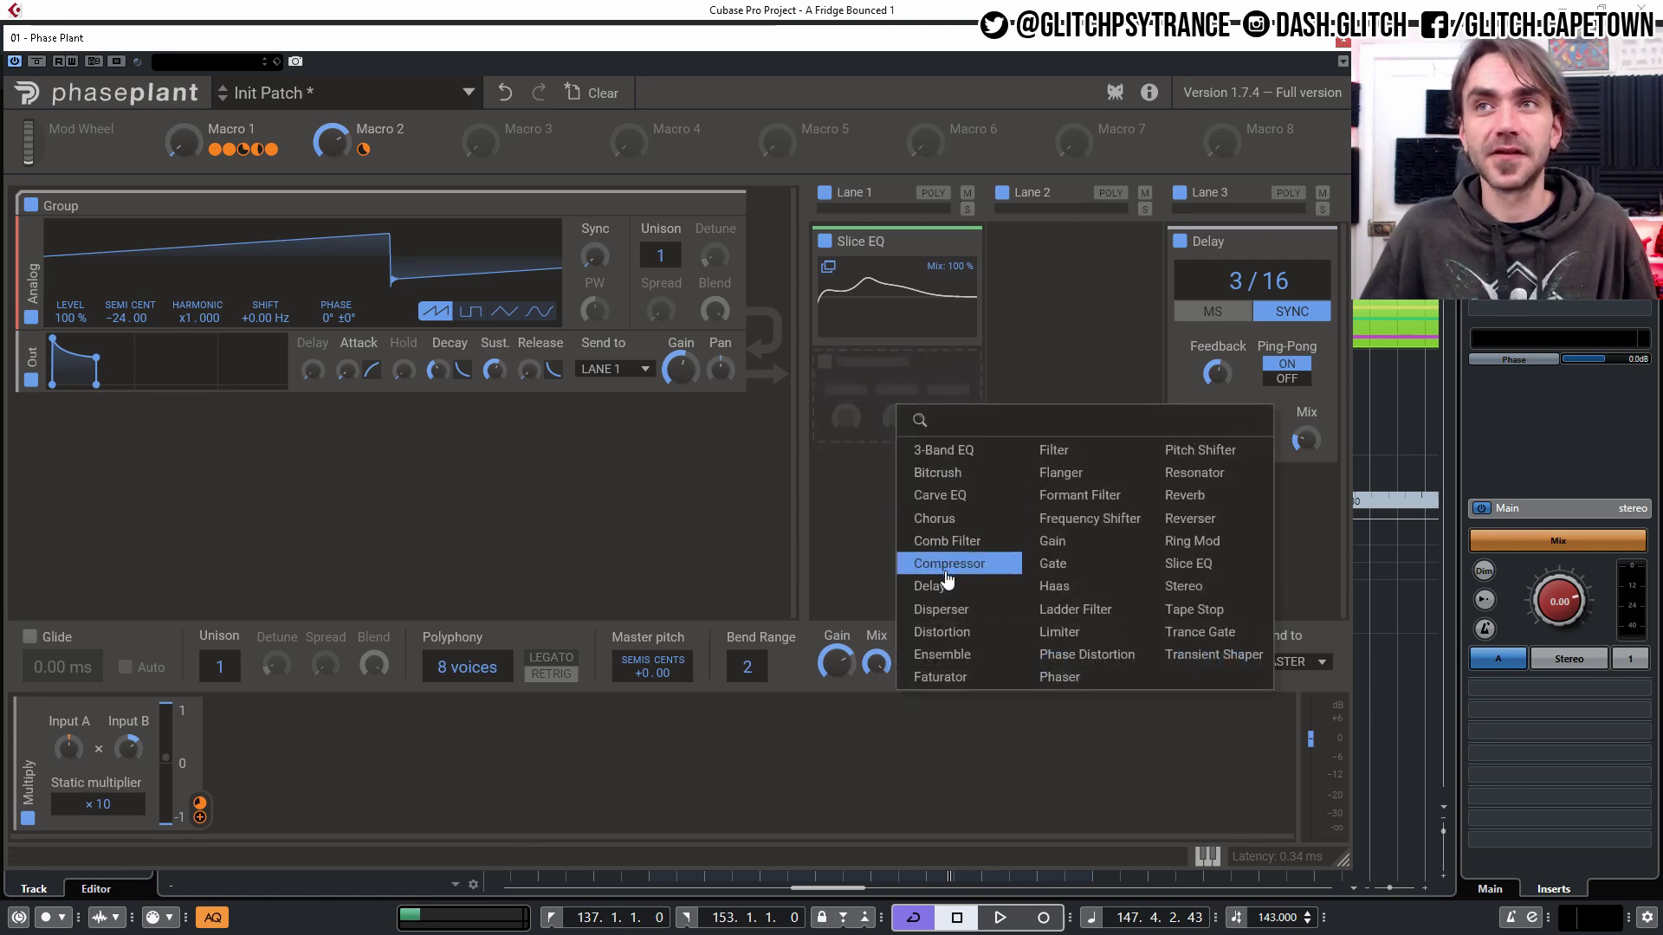
left_click(953, 651)
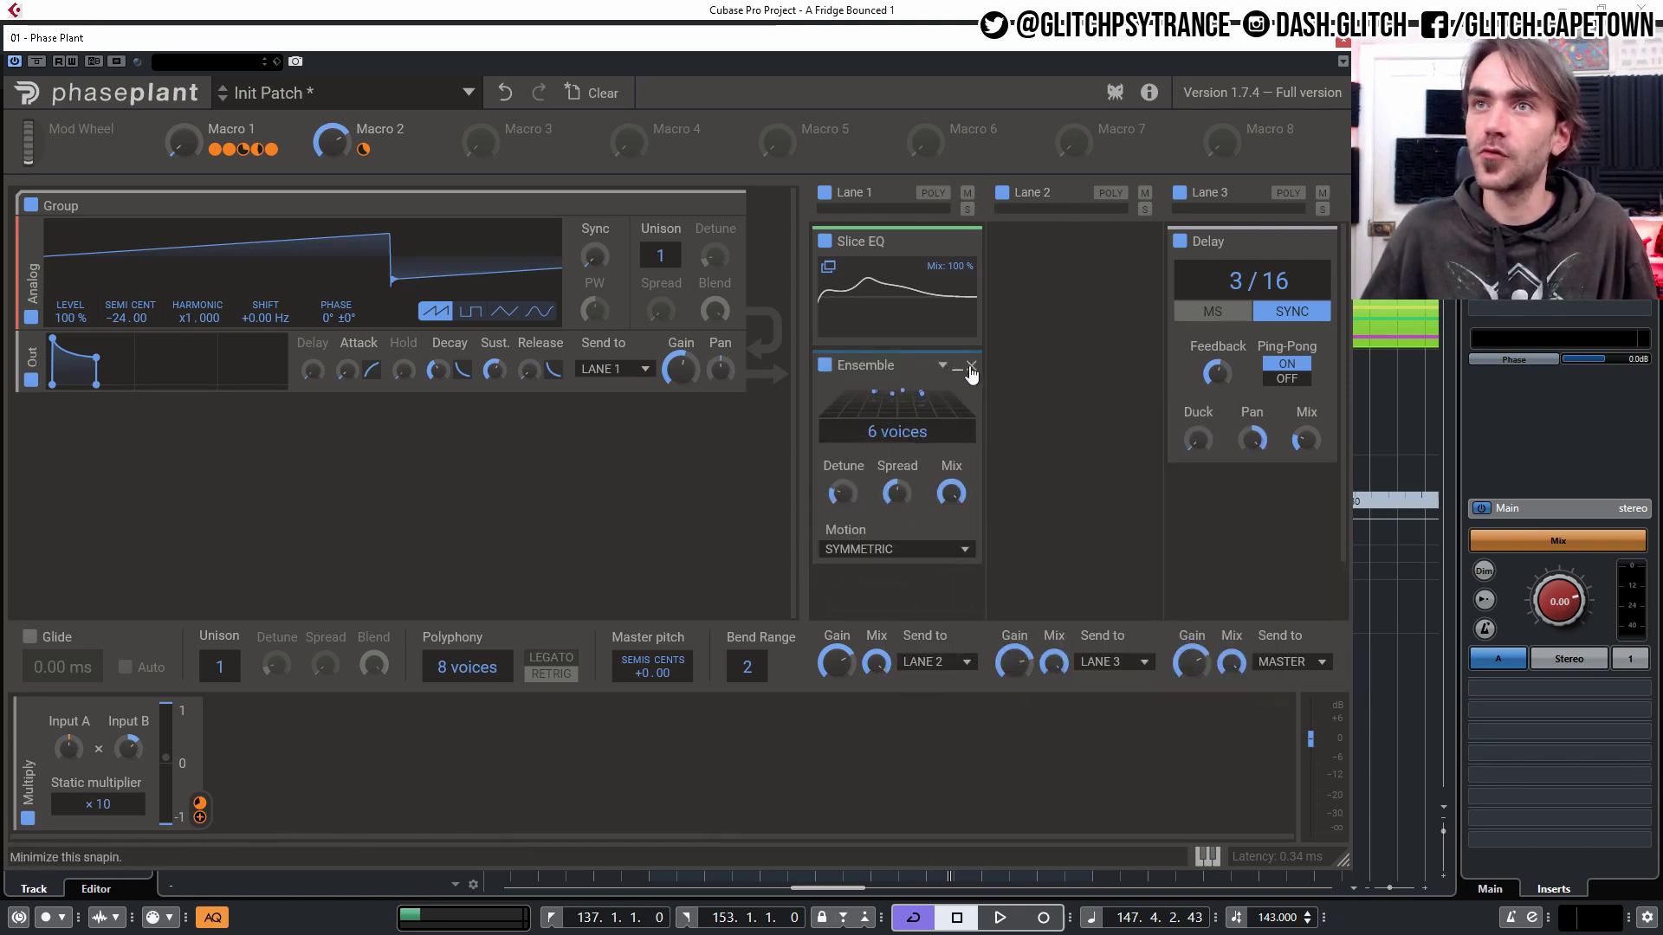
left_click(972, 366)
- Add a Distortion effect above the Slice EQ in Lane 1 and modulate its Bias with Macro 1
left_click(918, 417)
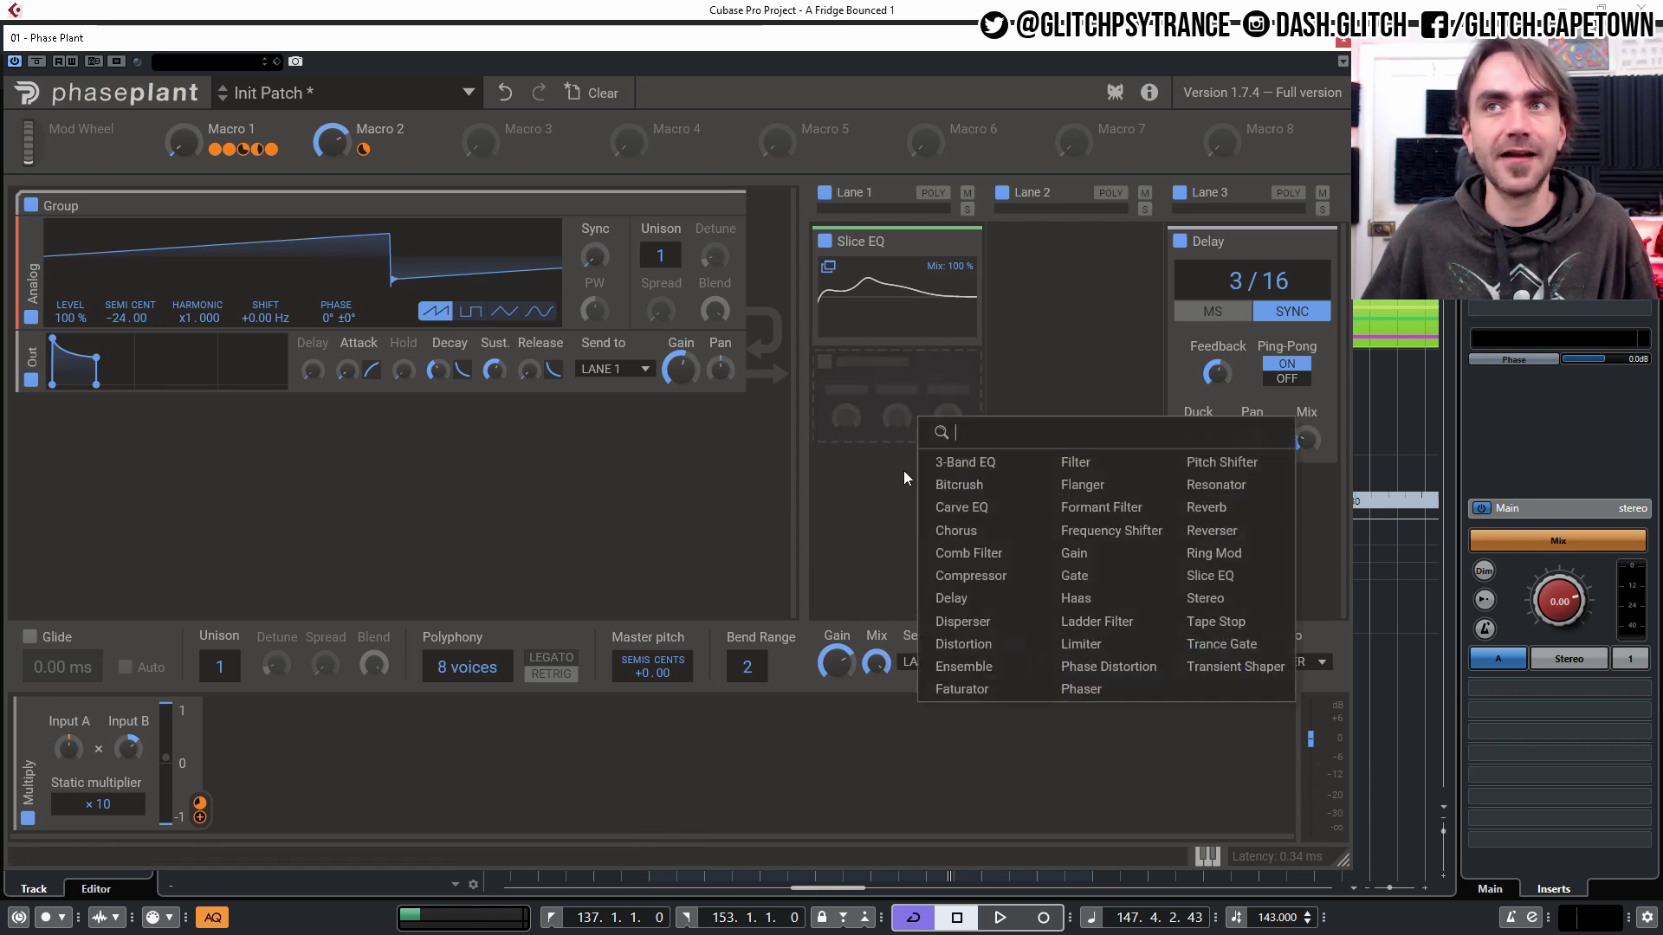
left_click(963, 643)
left_click_drag(884, 294, 890, 231)
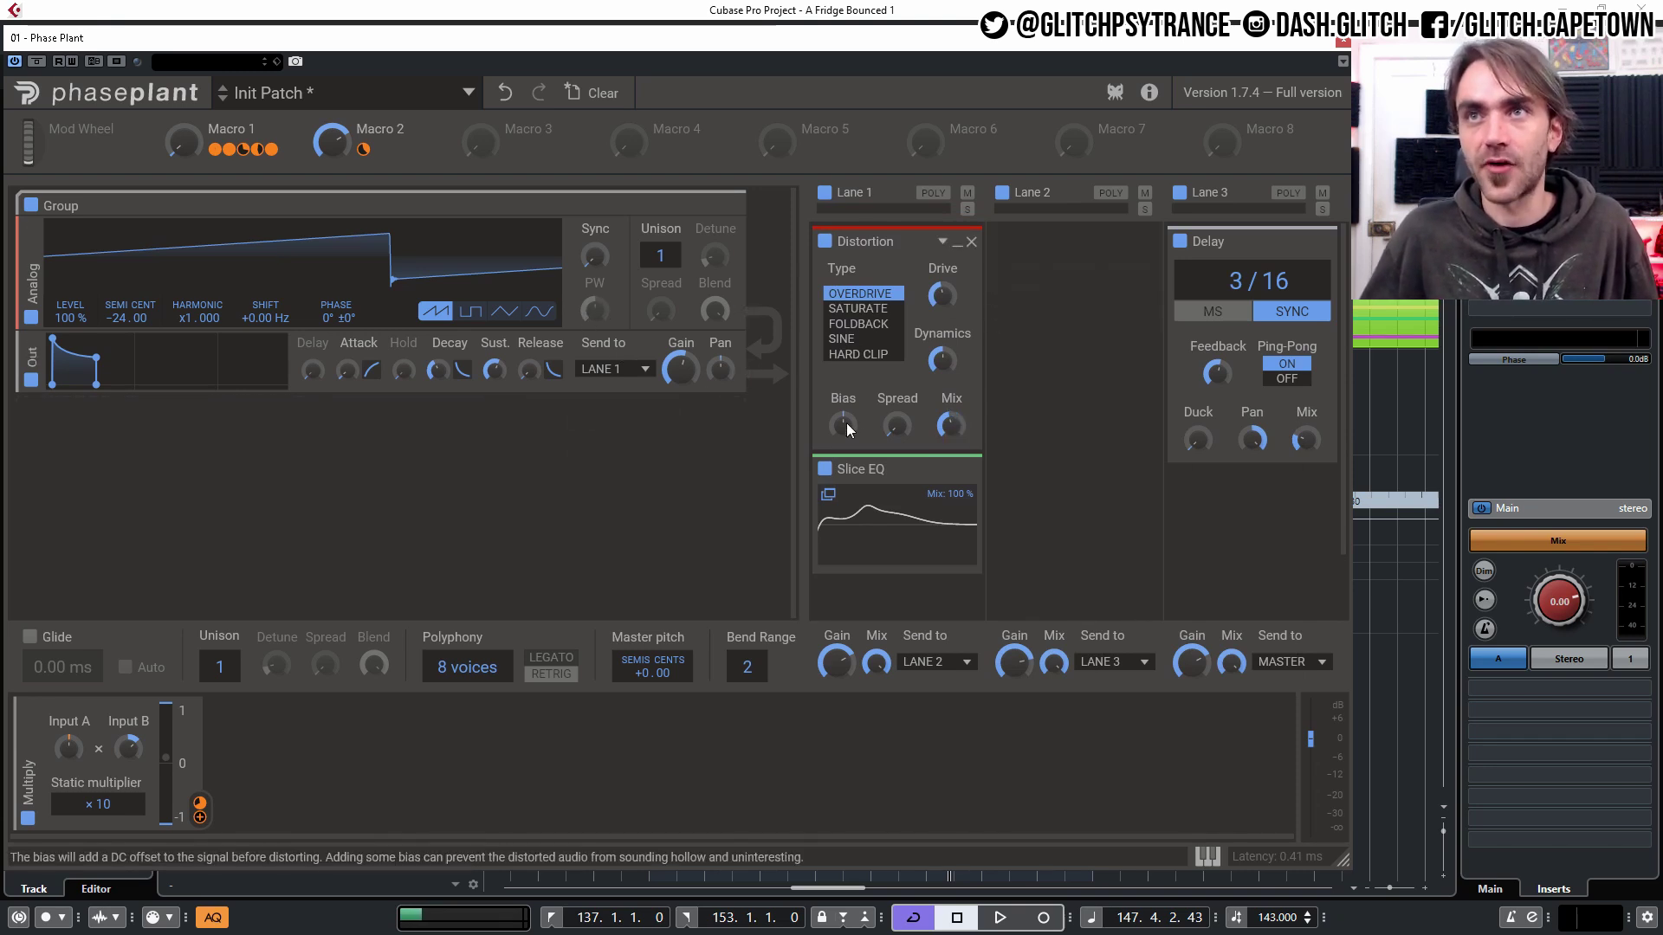
left_click_drag(843, 424, 844, 411)
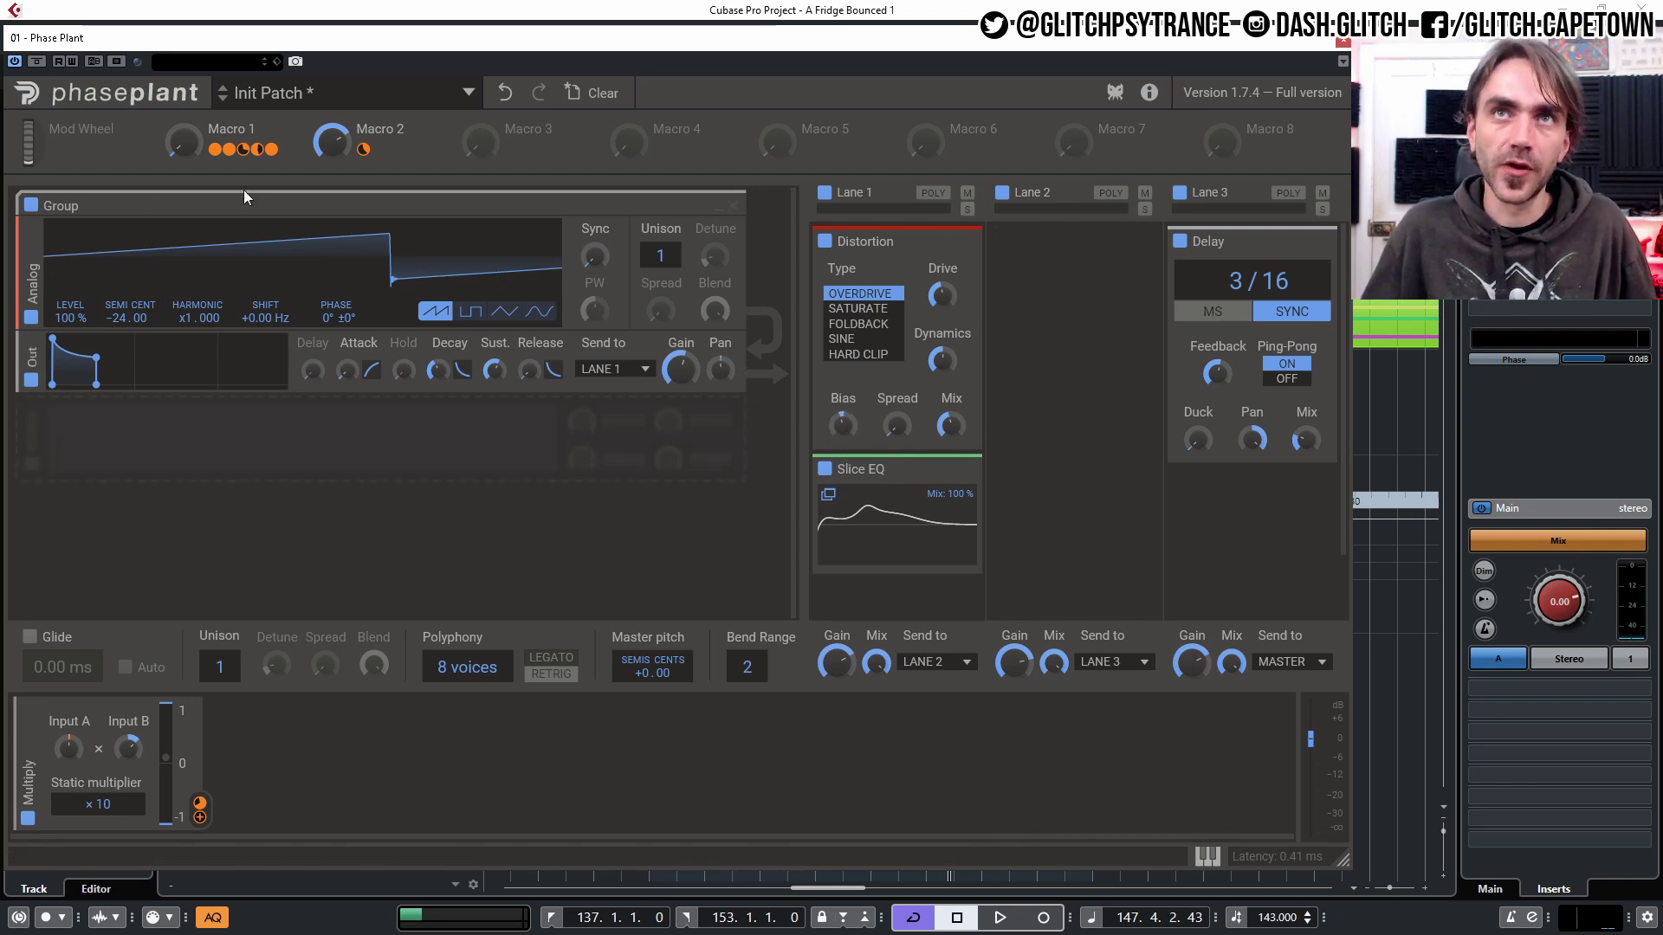
left_click_drag(285, 150, 847, 443)
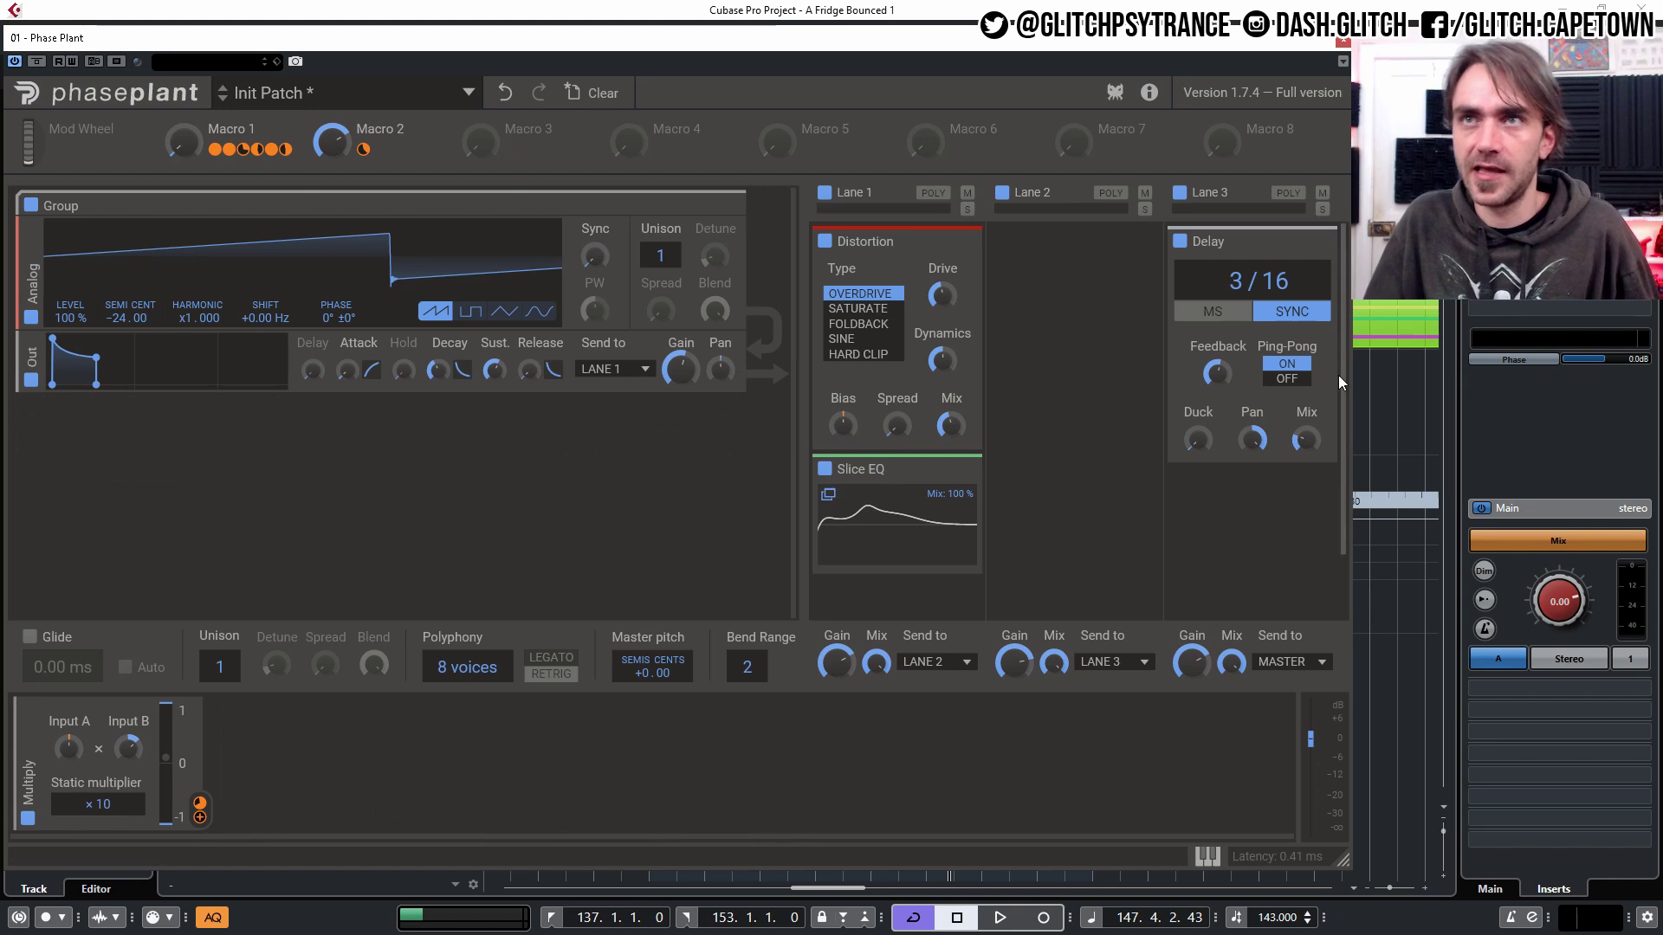
- Lower the Distortion's Mix to about 16 % and modulate it with Macro 2 at a depth of about 46 %
left_click_drag(950, 426, 950, 435)
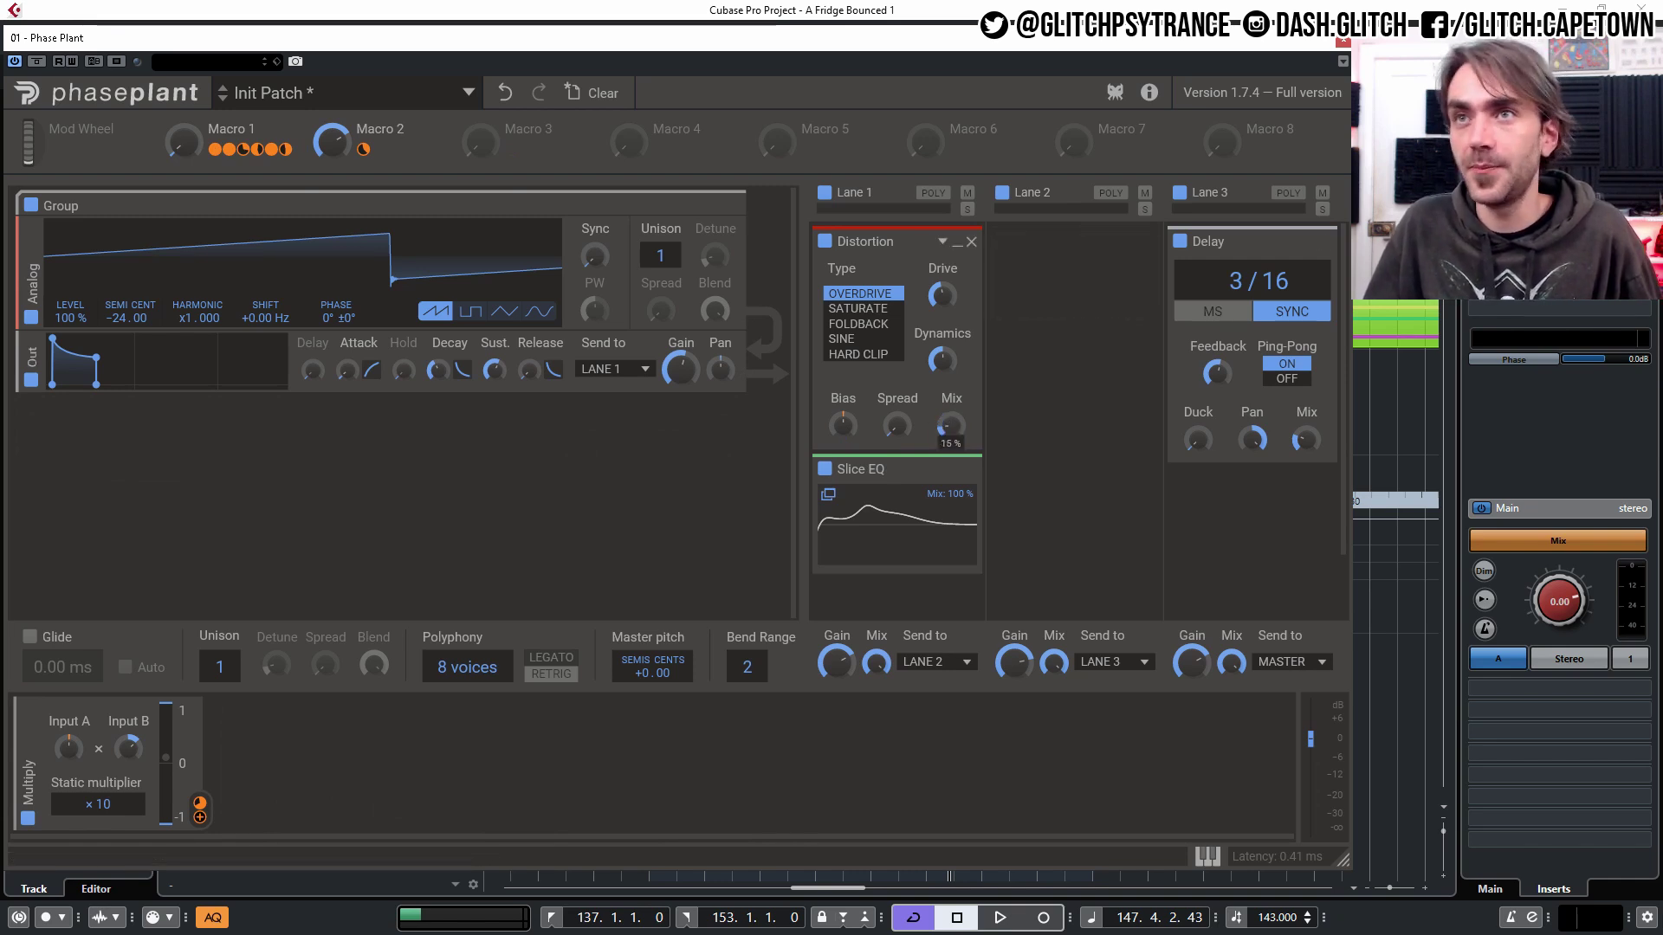
left_click_drag(362, 149, 950, 446)
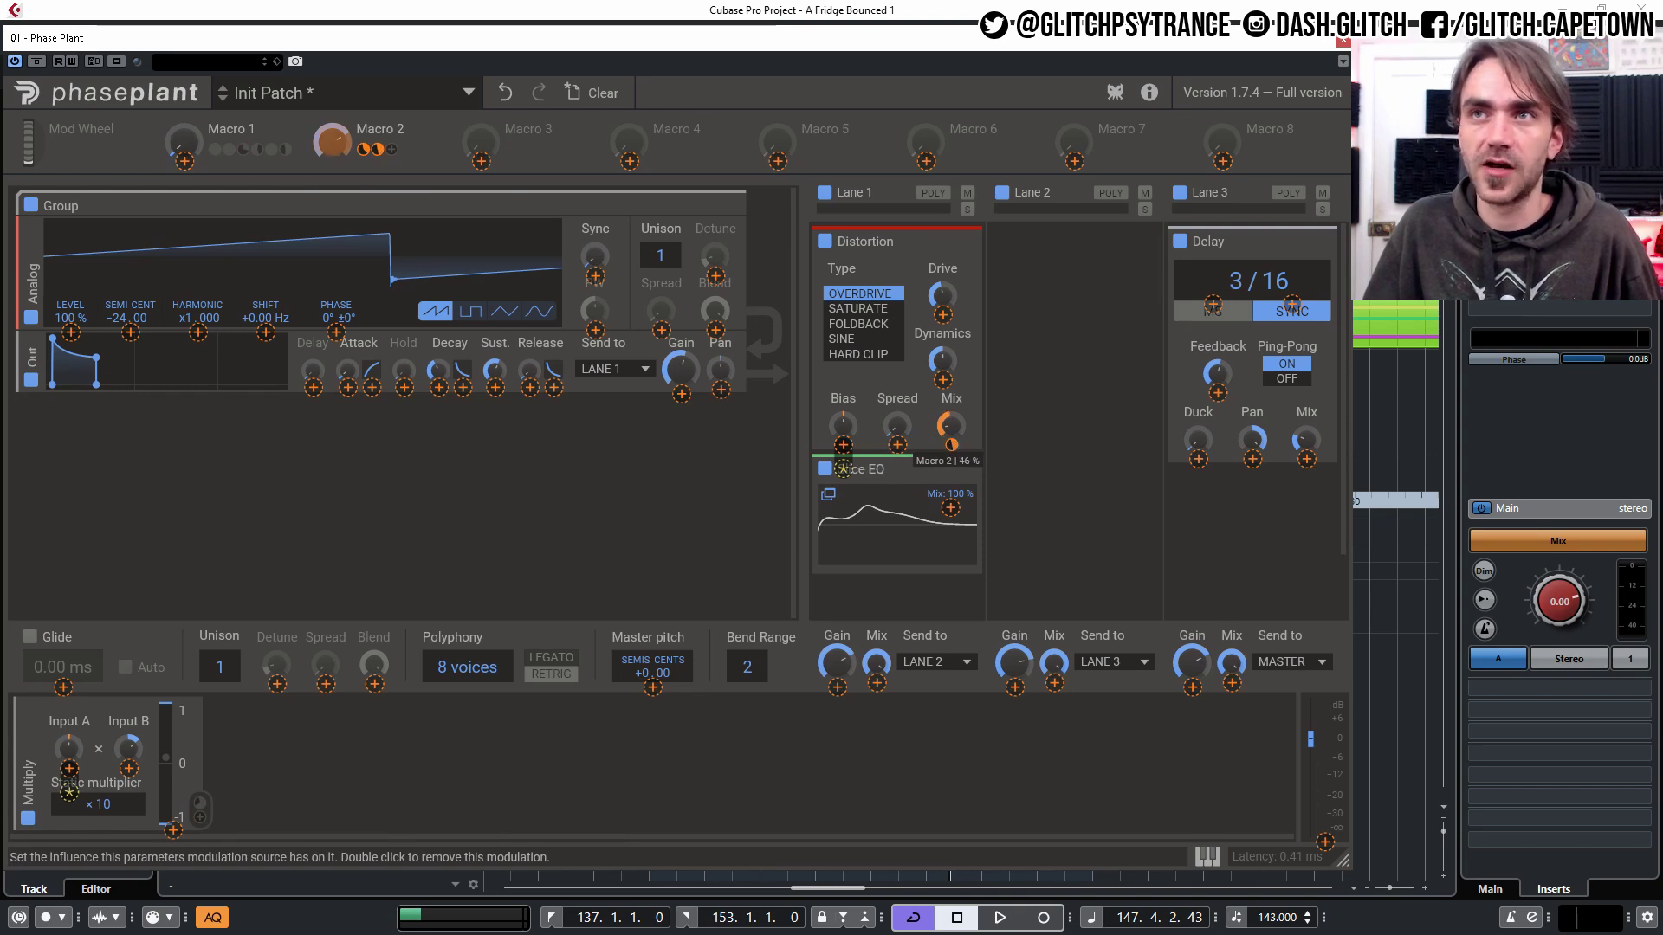
left_click(421, 159)
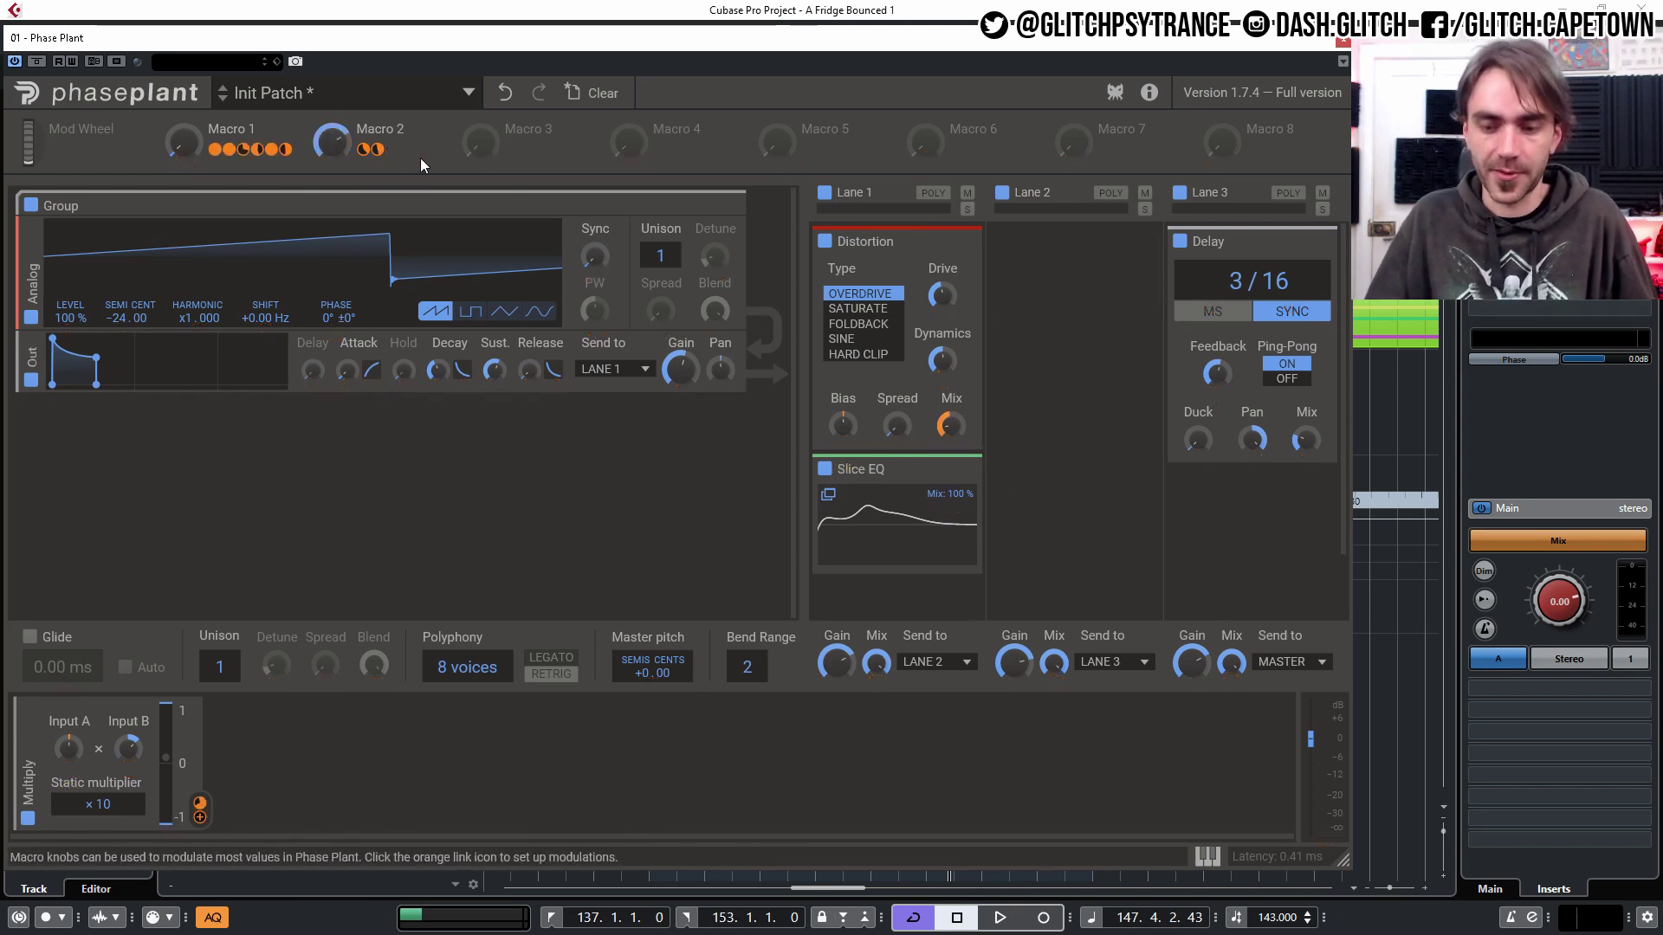
- Play the loop while sweeping Macro 1, and raise Macro 2's modulation depth on the Distortion's Mix to about 77 %
key("space")
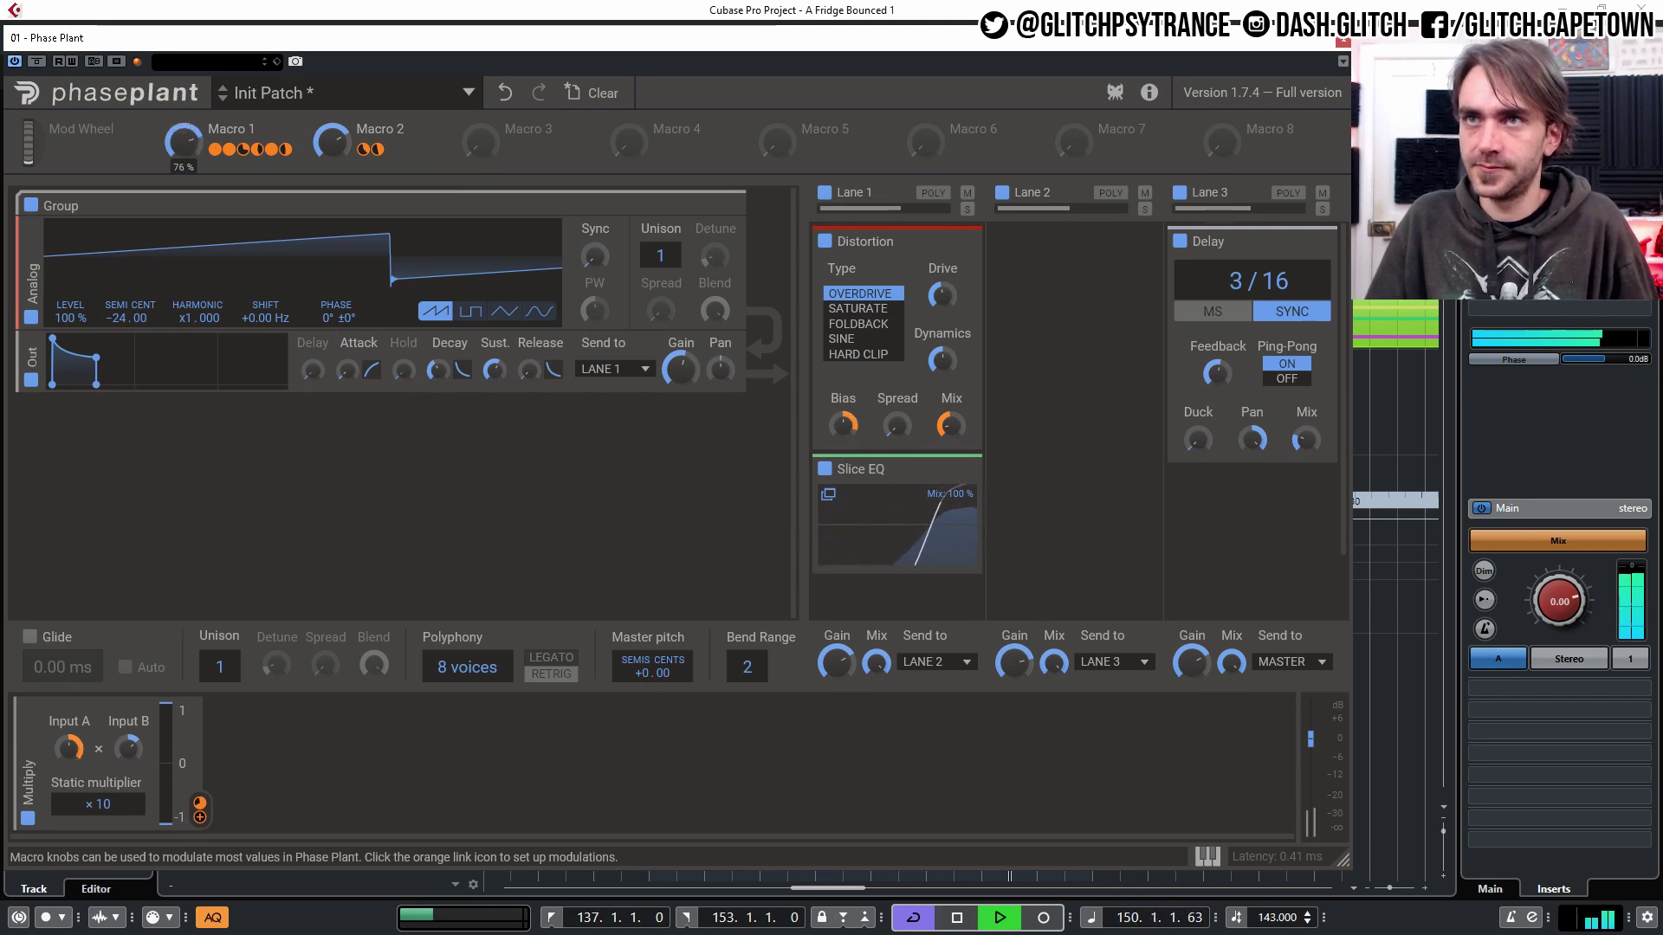
left_click_drag(183, 142, 183, 230)
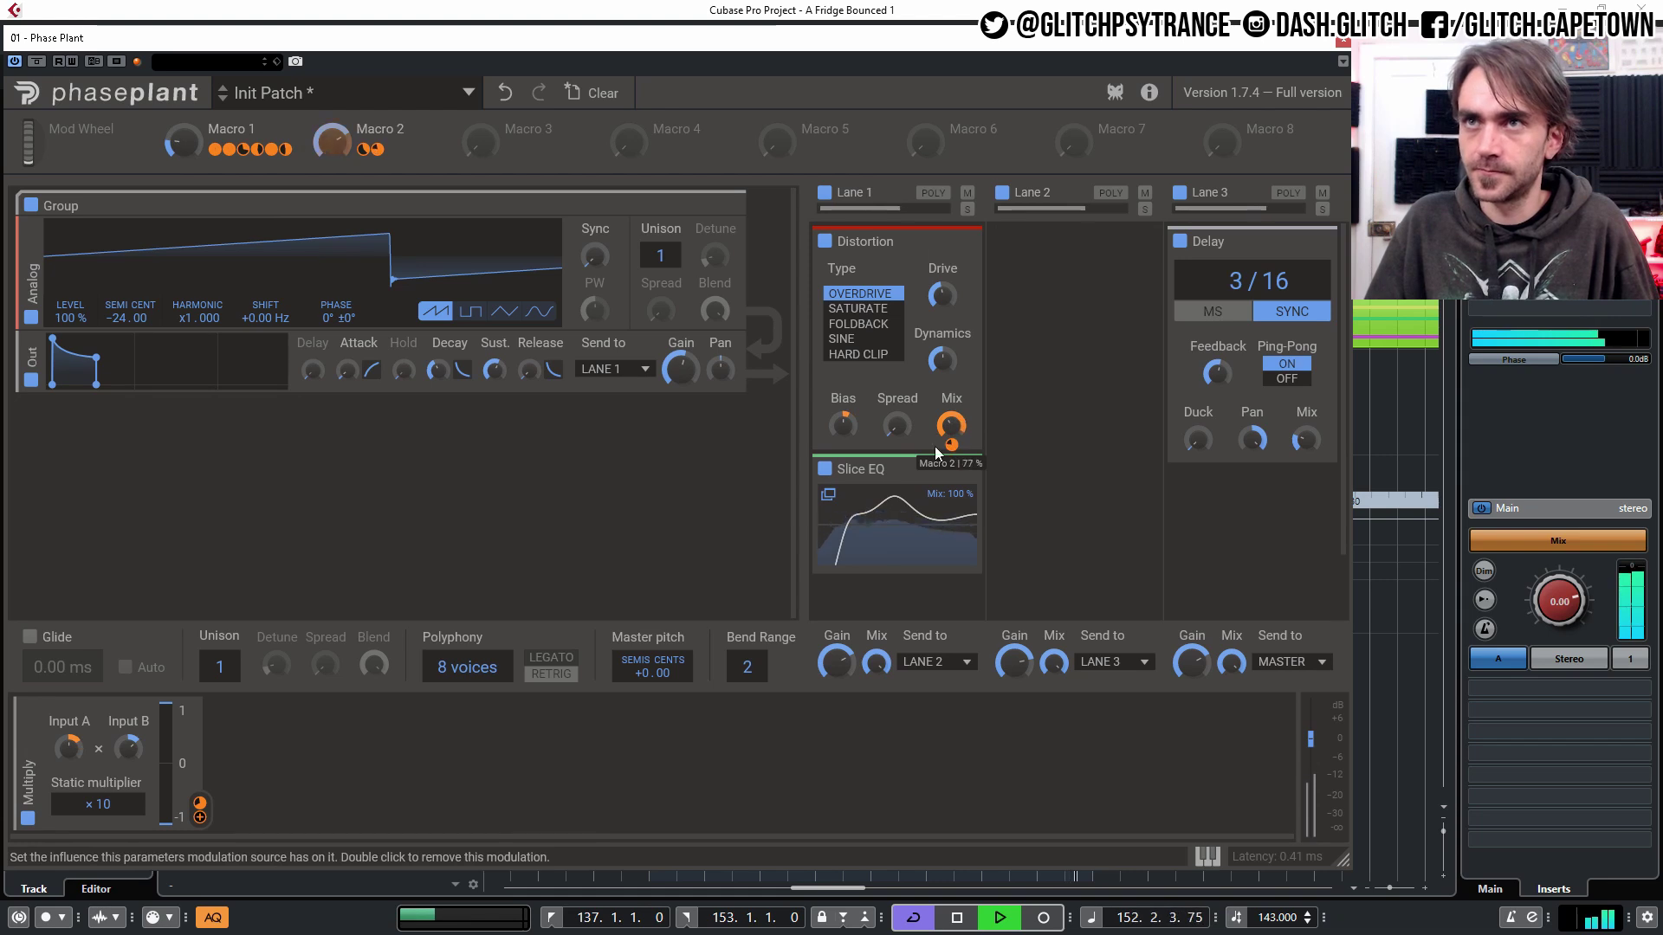
left_click_drag(184, 143, 184, 55)
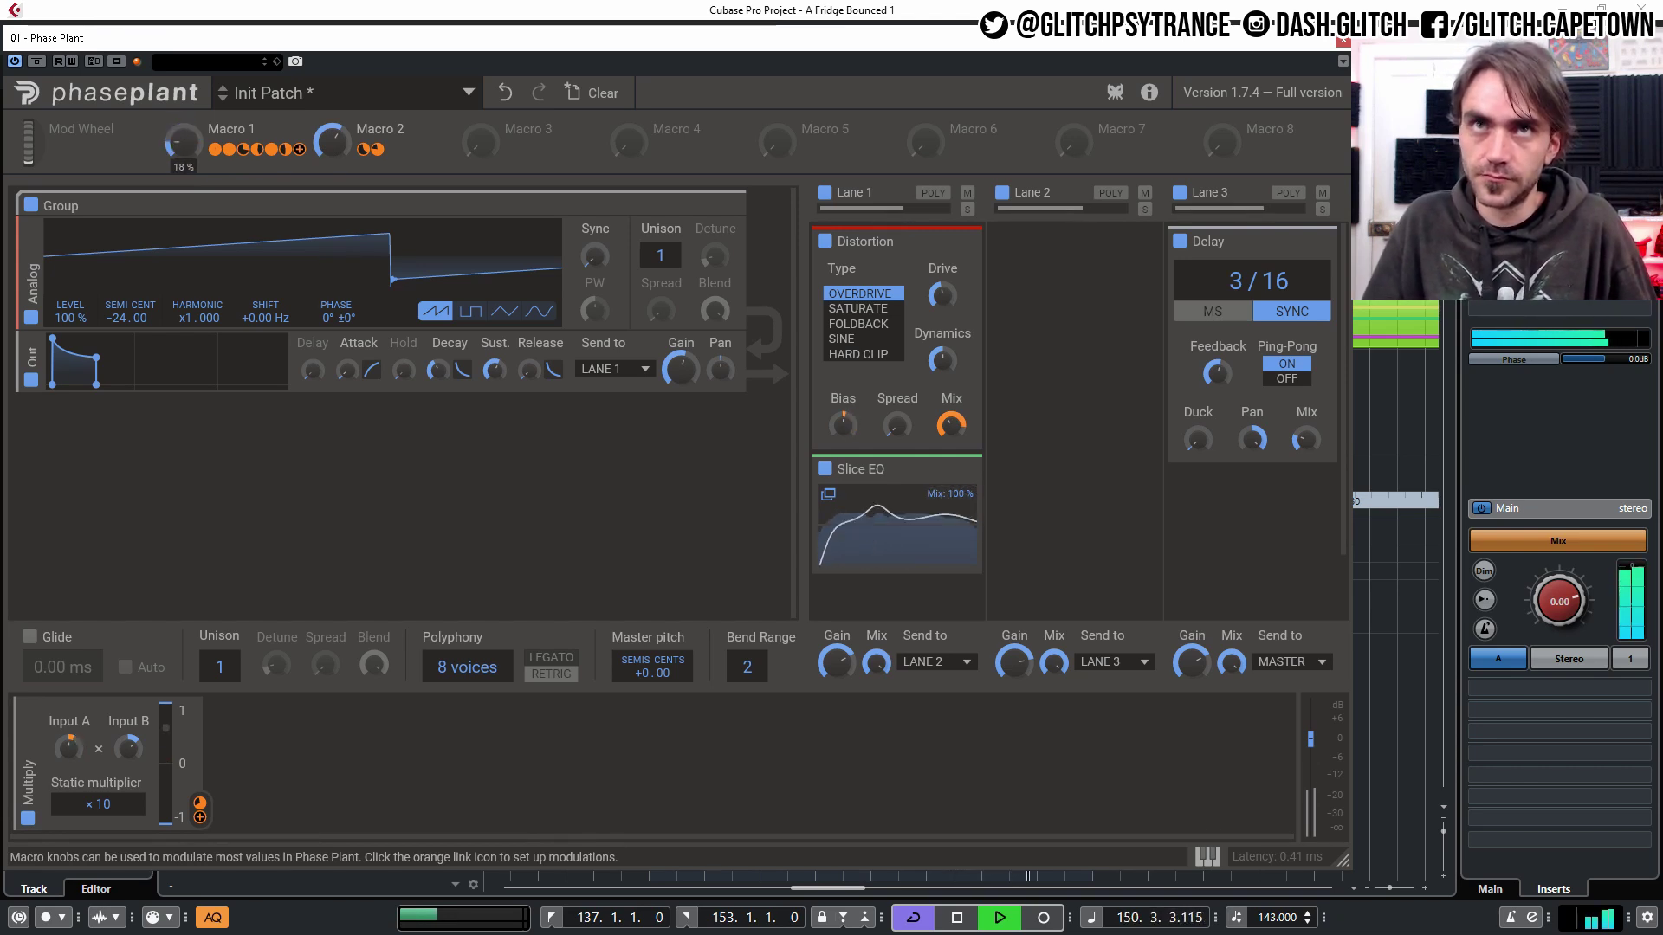
- Bypass the Delay in Lane 3 and stop playback
left_click(1180, 241)
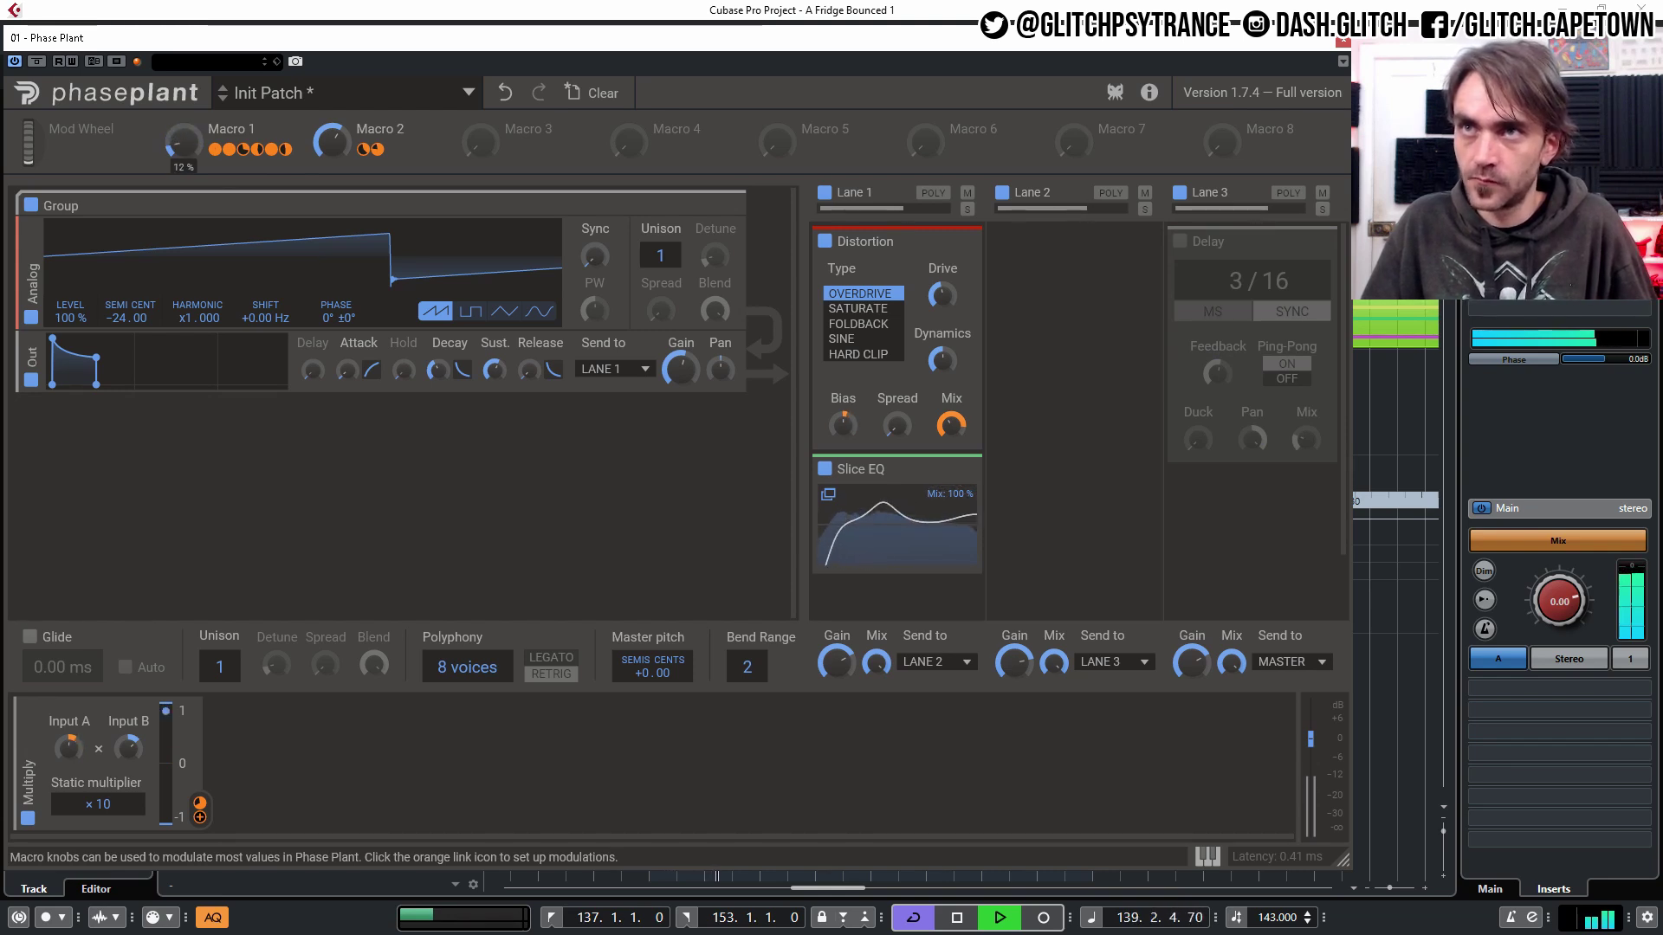
key("space")
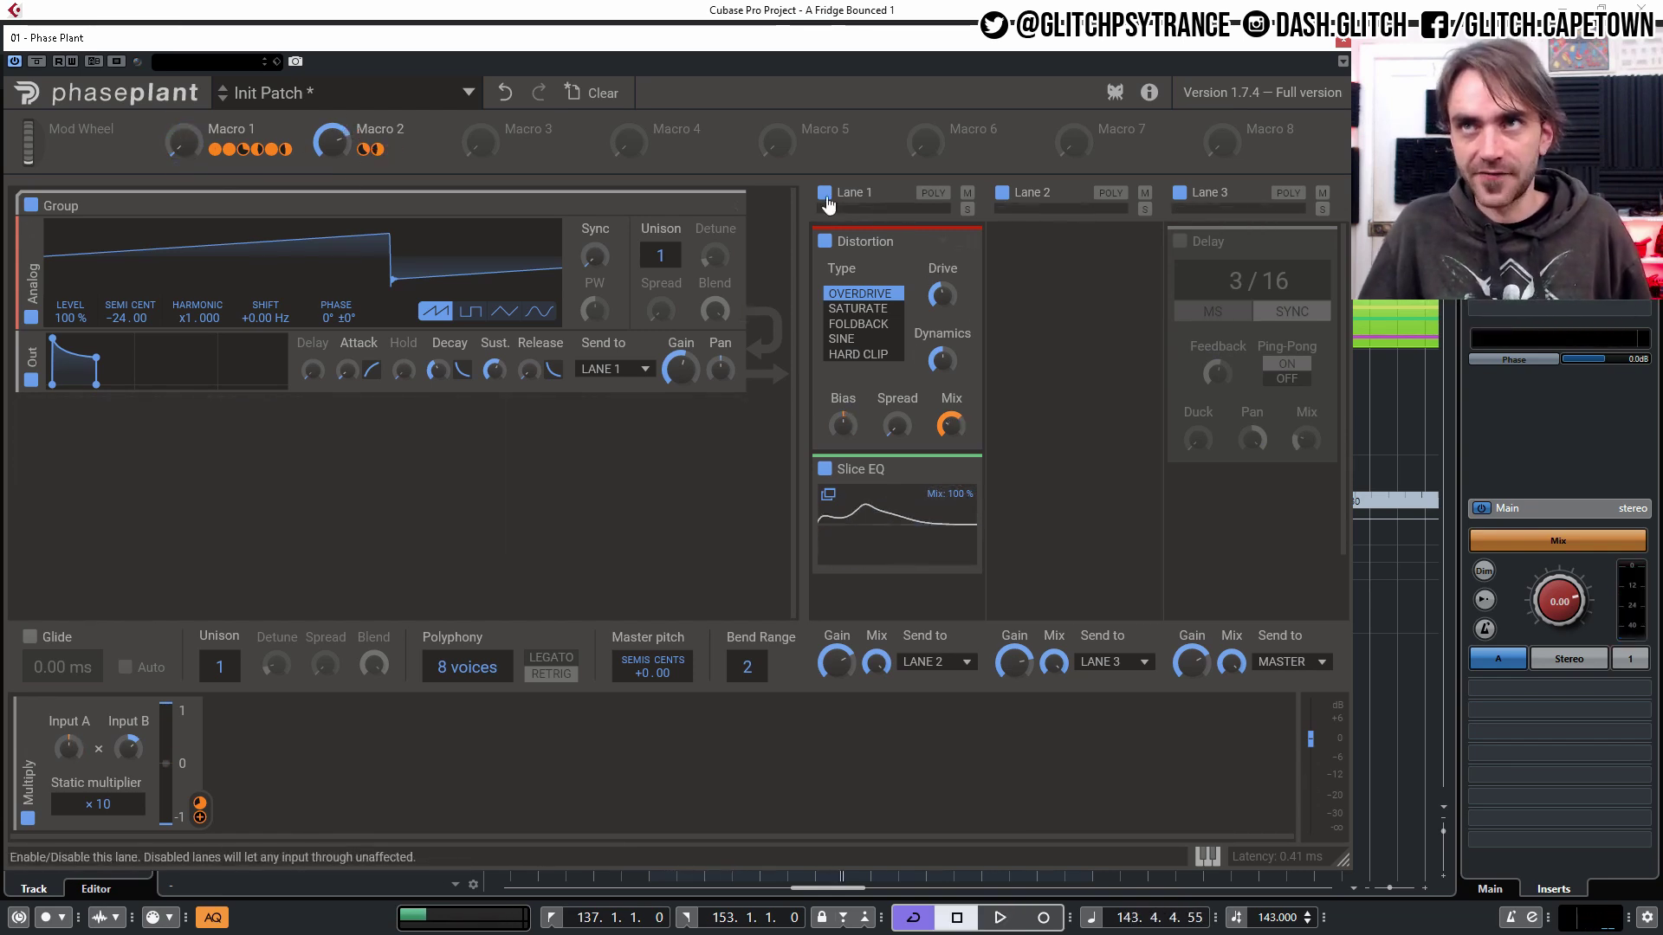